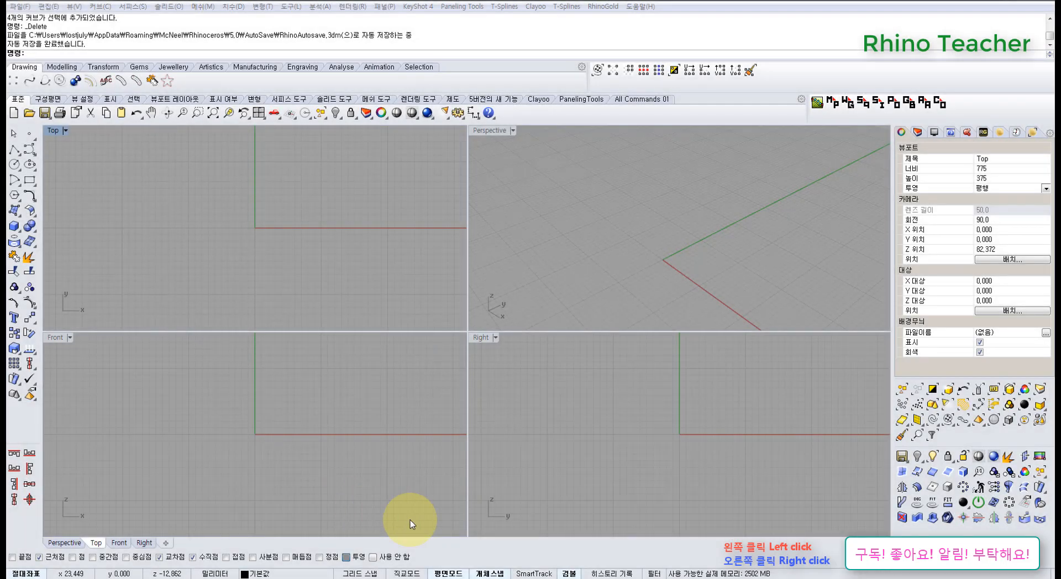
left_click(327, 415)
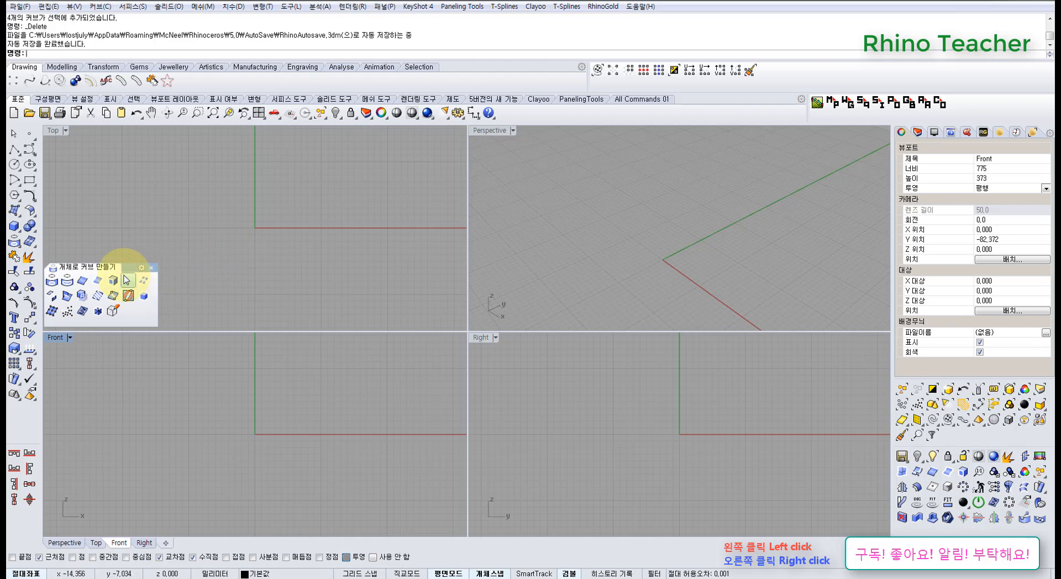
left_click(227, 236)
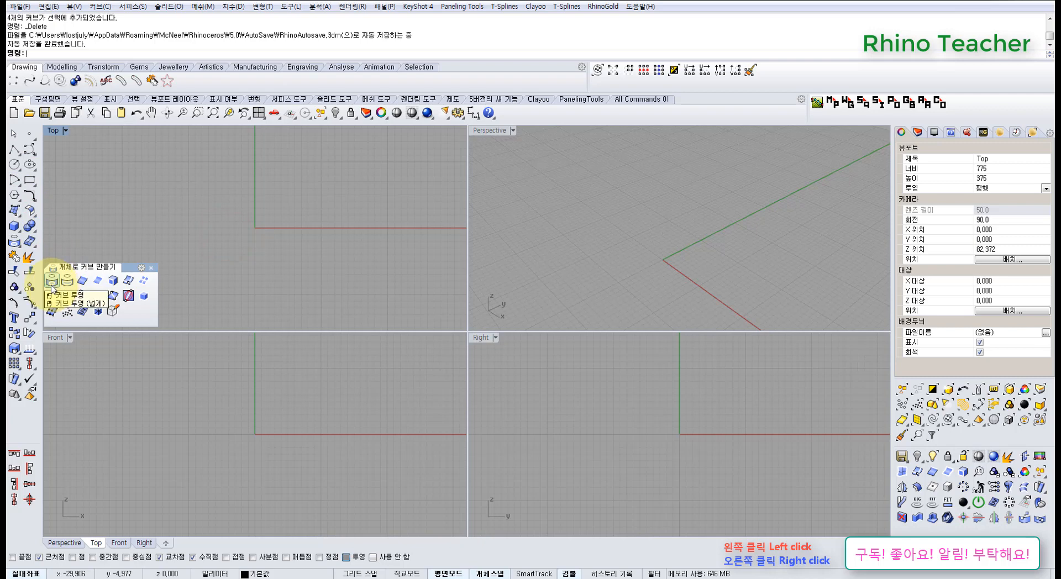
left_click(111, 201)
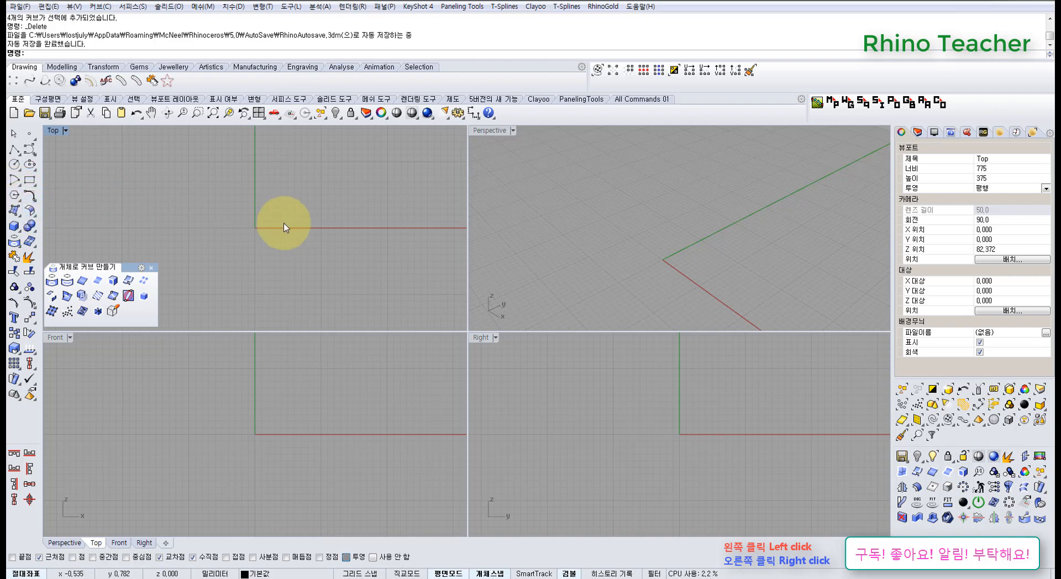
Step: Create a sphere centred on the origin with a radius of about 7 mm
left_click(14, 227)
left_click(61, 230)
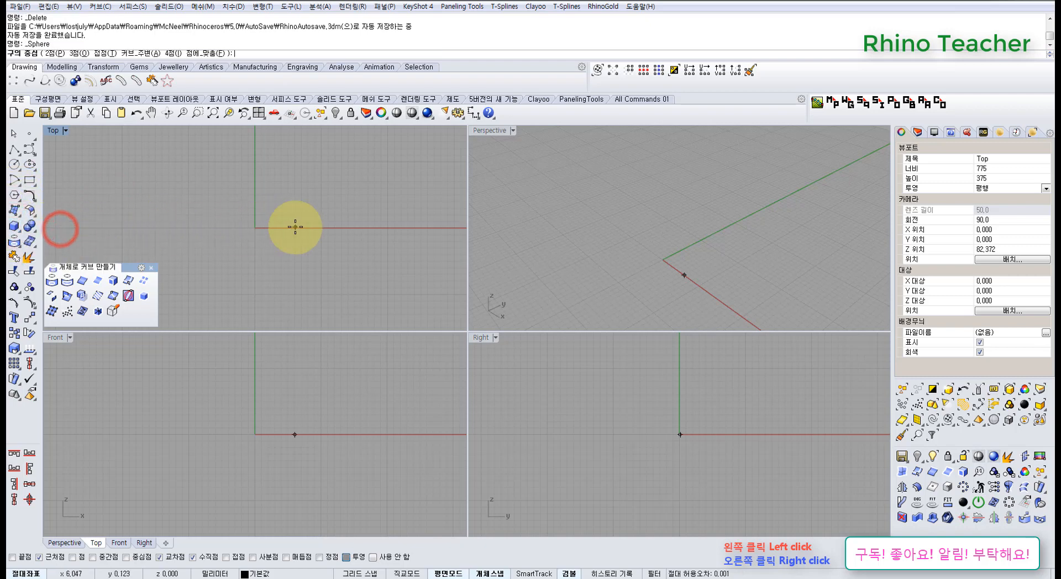
type("0")
key("Return")
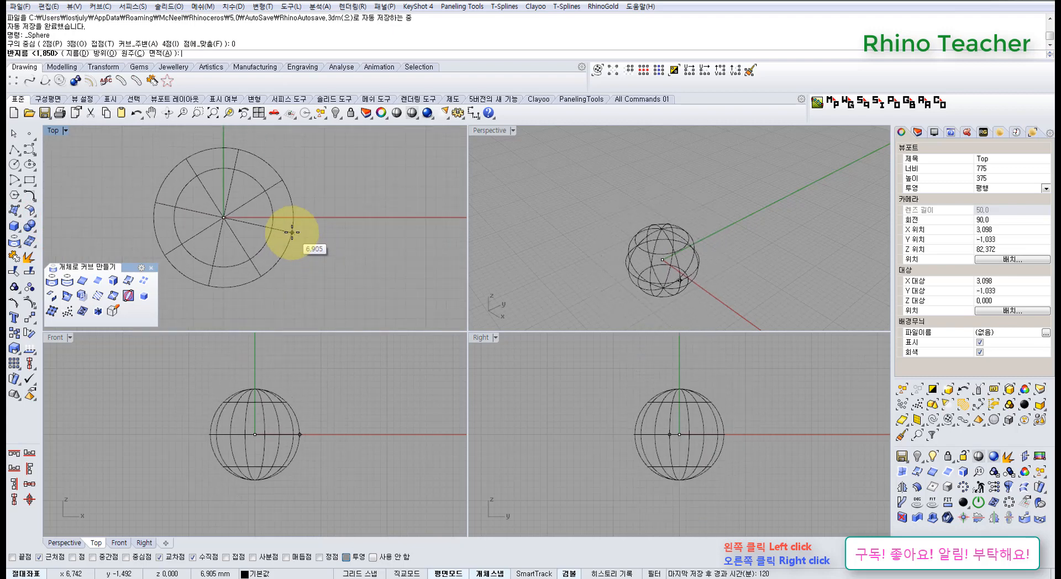
left_click(297, 229)
left_click(296, 228)
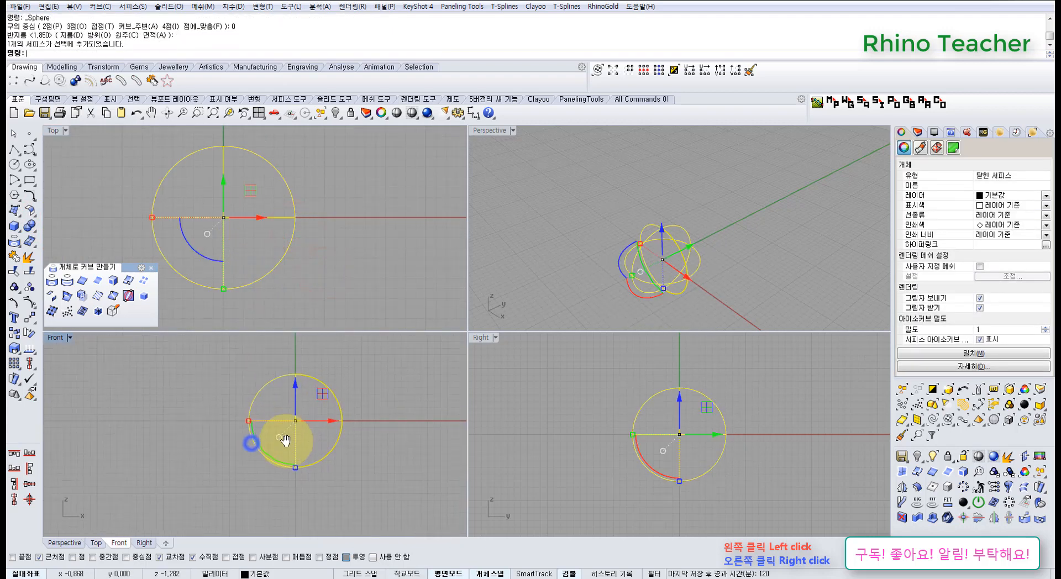
right_click_drag(285, 441, 278, 454)
left_click(393, 404)
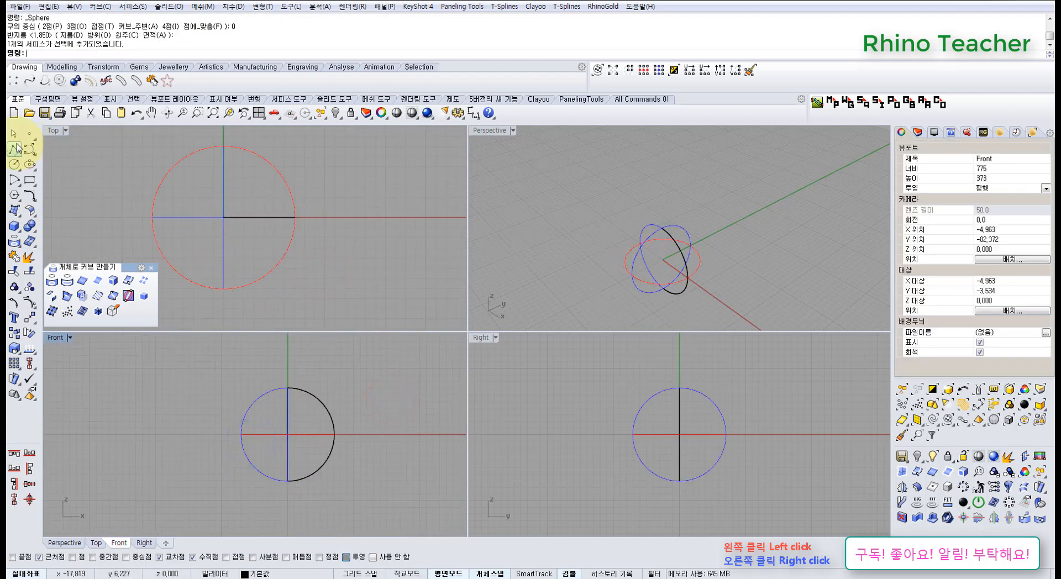
Step: Draw a circle about 5.5 mm in diameter in the Top view, centred on the origin
left_click(15, 165)
scroll(218, 217, "up", 3)
right_click_drag(225, 227, 291, 251)
type("0")
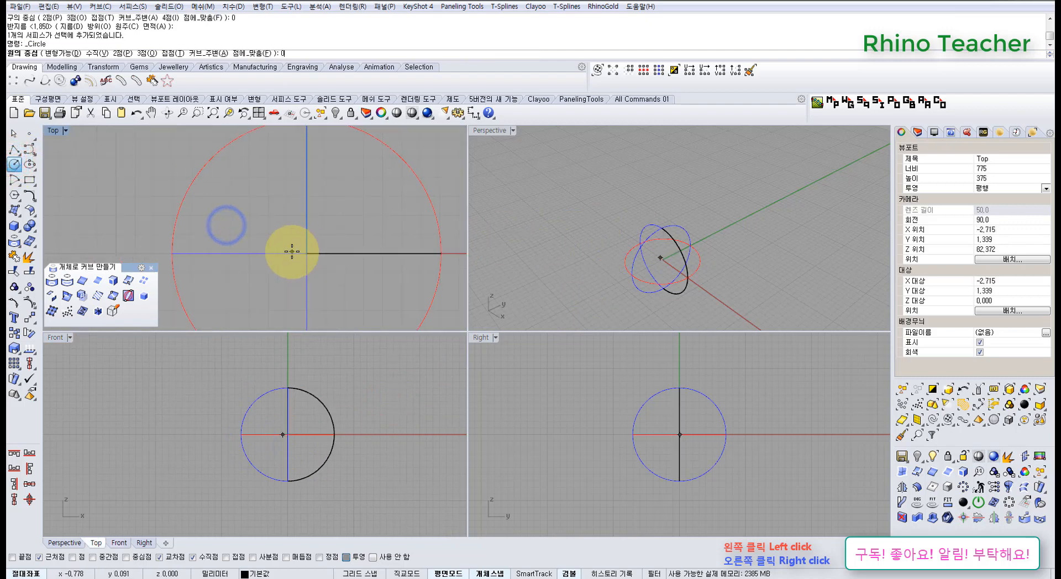
key("Return")
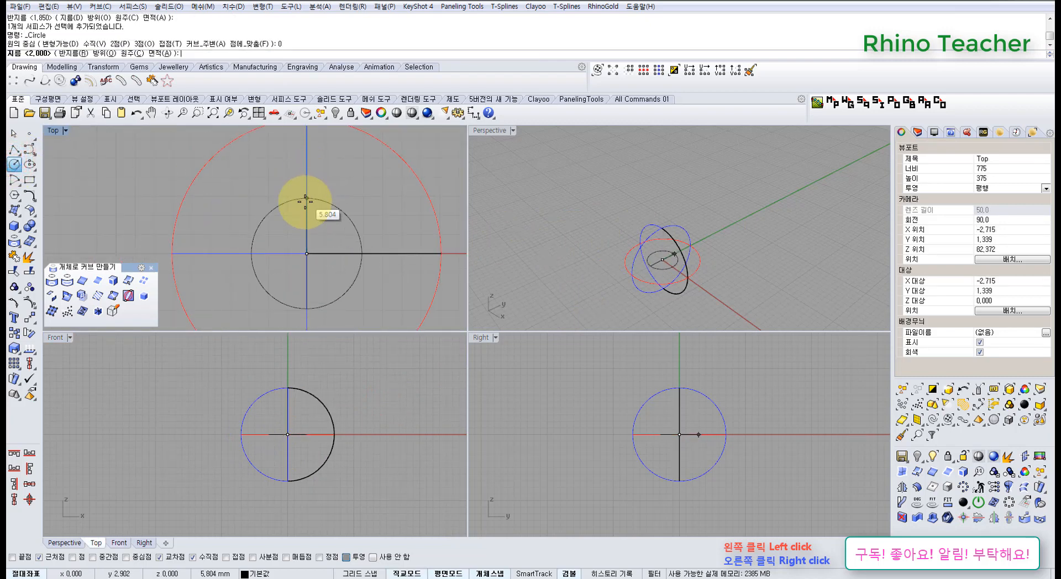
left_click(305, 202)
Step: Move the small circle straight up in the Front view so it floats just above the sphere
left_click_drag(364, 201, 327, 256)
right_click_drag(304, 391, 269, 438)
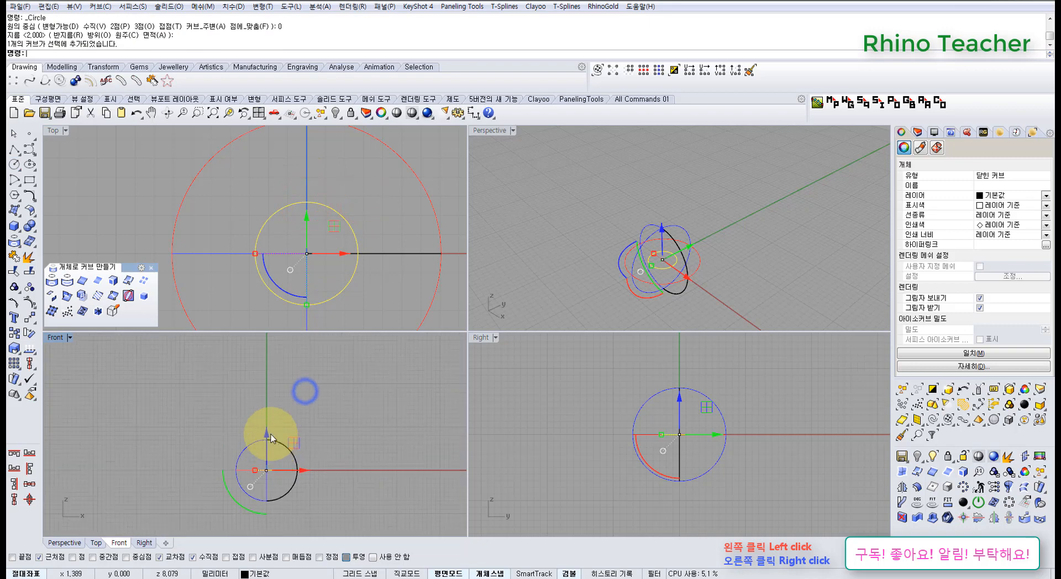
left_click_drag(269, 435, 267, 388)
left_click(327, 401)
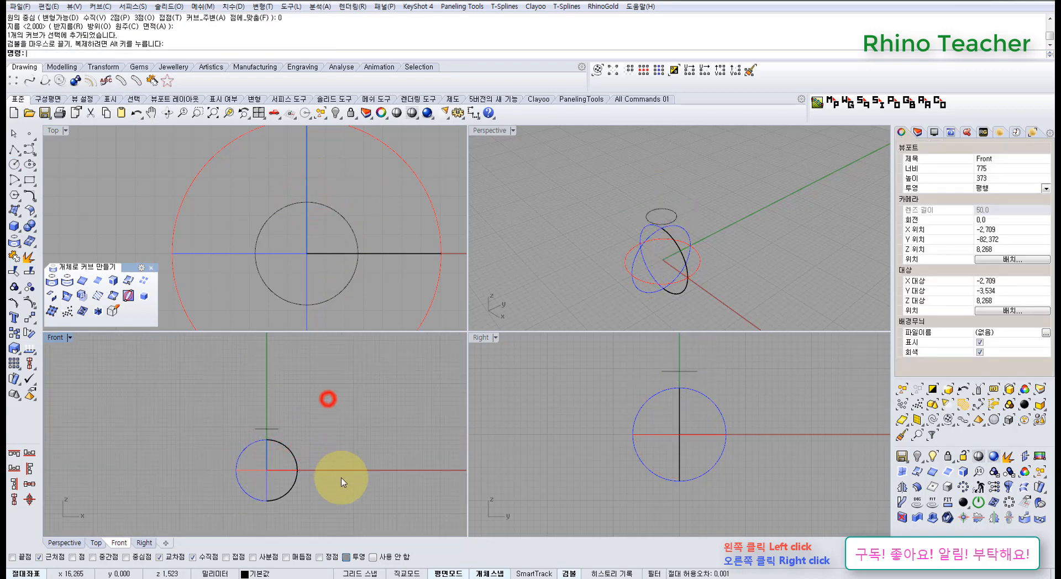
left_click(337, 487)
right_click_drag(292, 462, 292, 446)
left_click_drag(290, 446, 294, 430)
left_click(340, 385)
left_click_drag(330, 386, 290, 372)
scroll(300, 386, "up", 4)
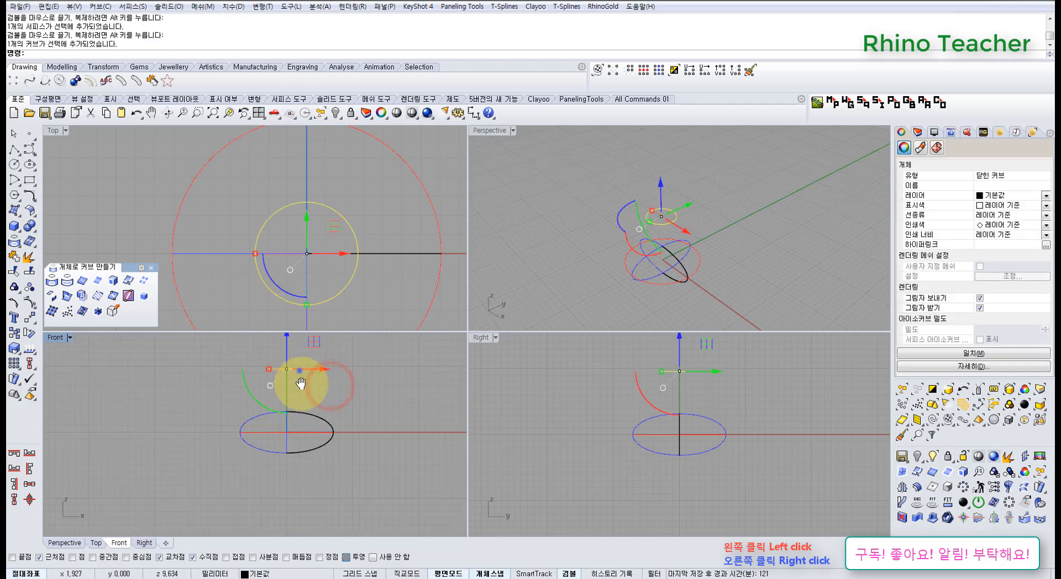
right_click_drag(299, 374, 309, 412)
key("ctrl+z")
left_click(377, 412)
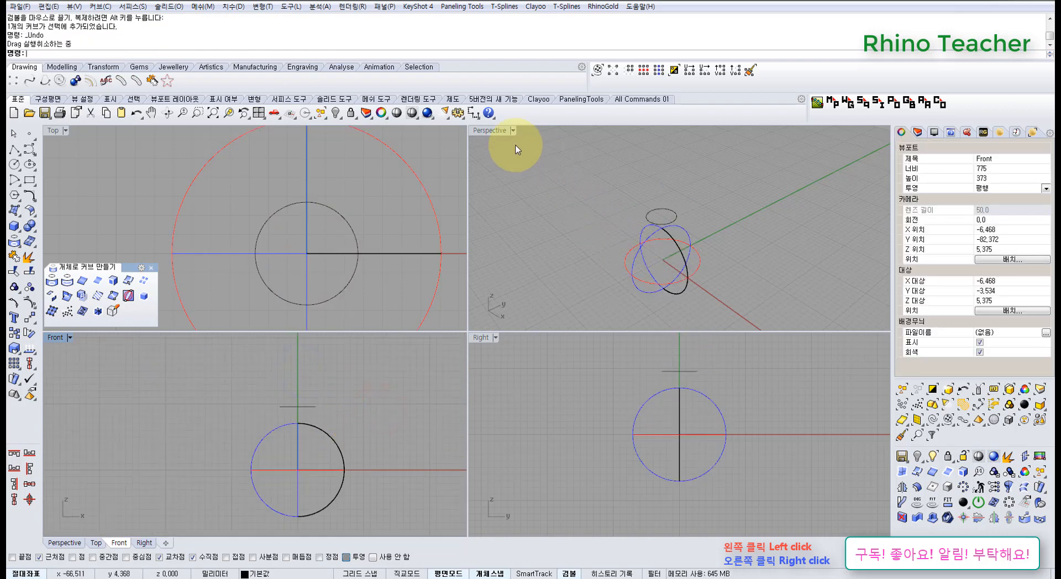
Step: Maximize the Perspective view and set its display mode to Shaded
double_click(488, 131)
right_click_drag(454, 320, 436, 257)
left_click(436, 287)
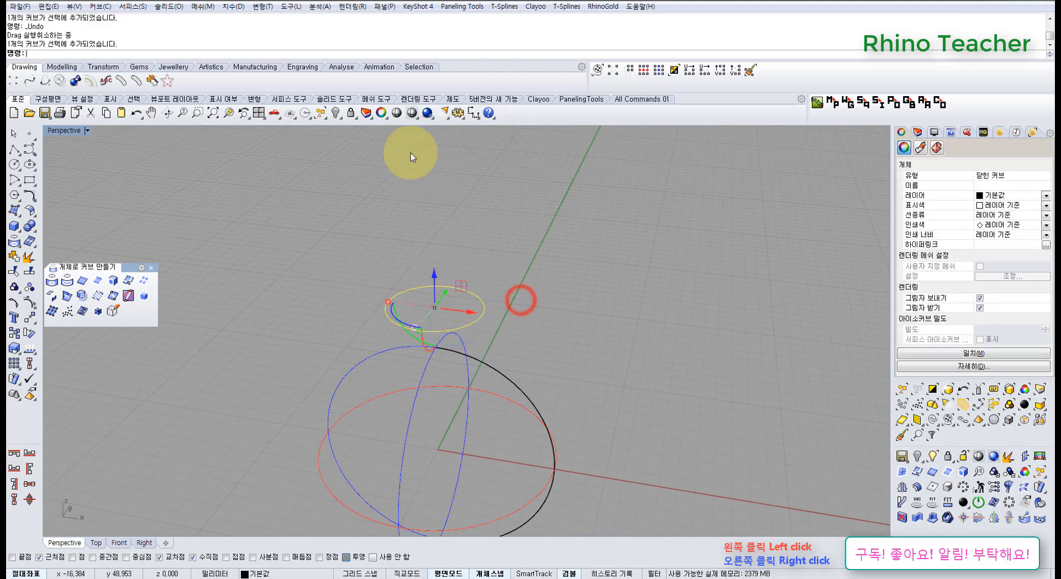
left_click(411, 113)
mouse_move(621, 332)
right_mouse_down()
mouse_move(492, 308)
mouse_move(533, 282)
right_mouse_up()
left_click(536, 282)
Step: Extrude the circle above the sphere about 19.7 mm downward as an open surface passing through the whole sphere
left_click_drag(512, 284, 353, 209)
scroll(369, 267, "down", 4)
scroll(368, 273, "up", 7)
scroll(344, 277, "down", 5)
right_click_drag(343, 282, 363, 327)
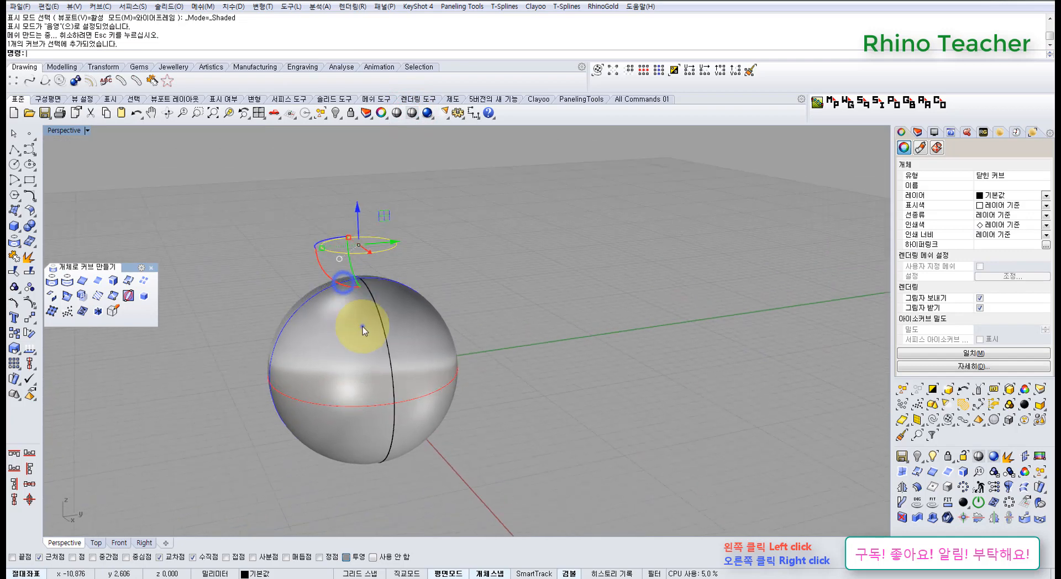
scroll(230, 277, "up", 2)
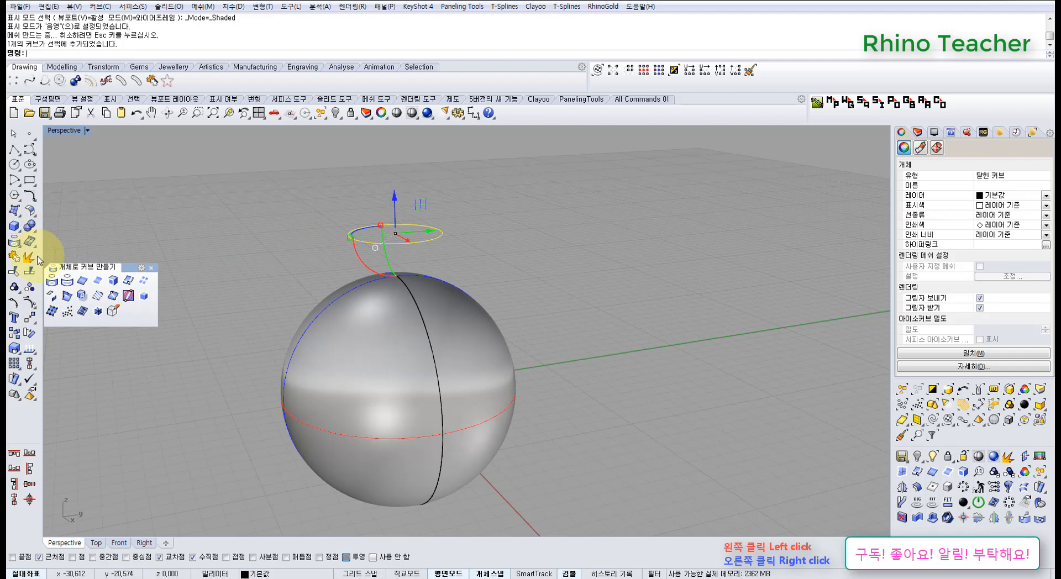
left_click(12, 213)
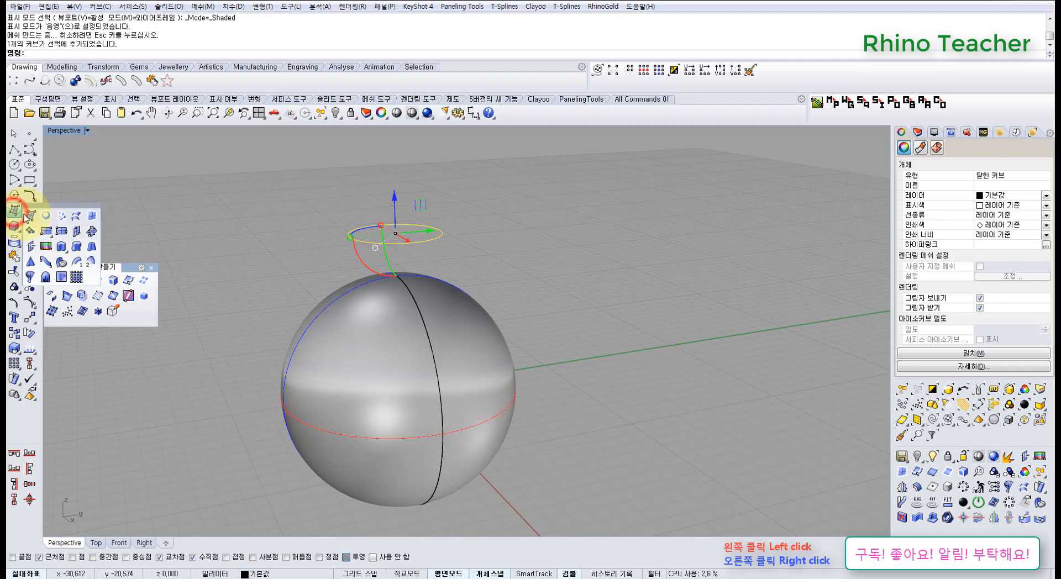
left_click(61, 251)
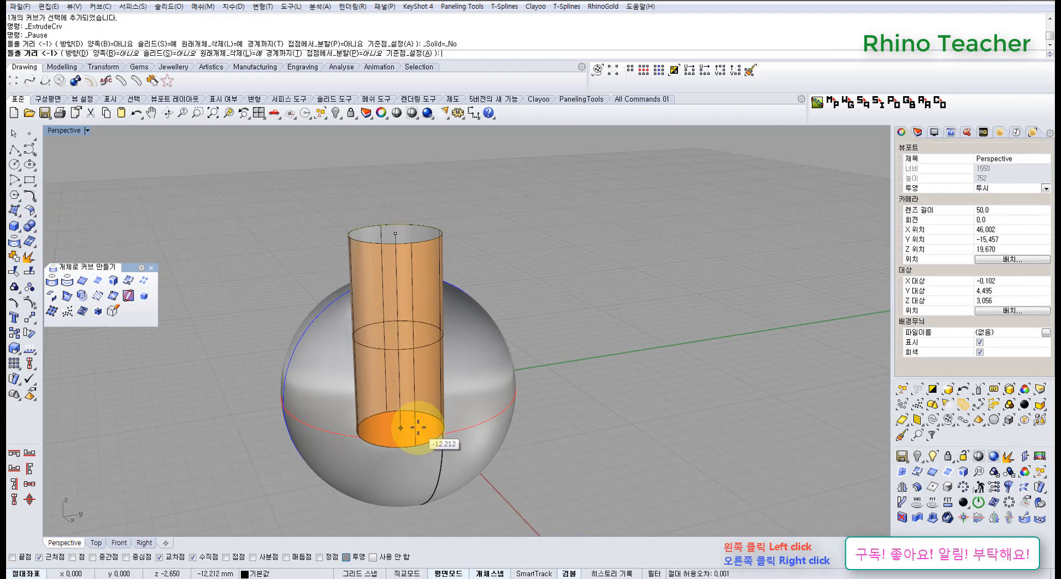
left_click(423, 498)
scroll(500, 401, "down", 3)
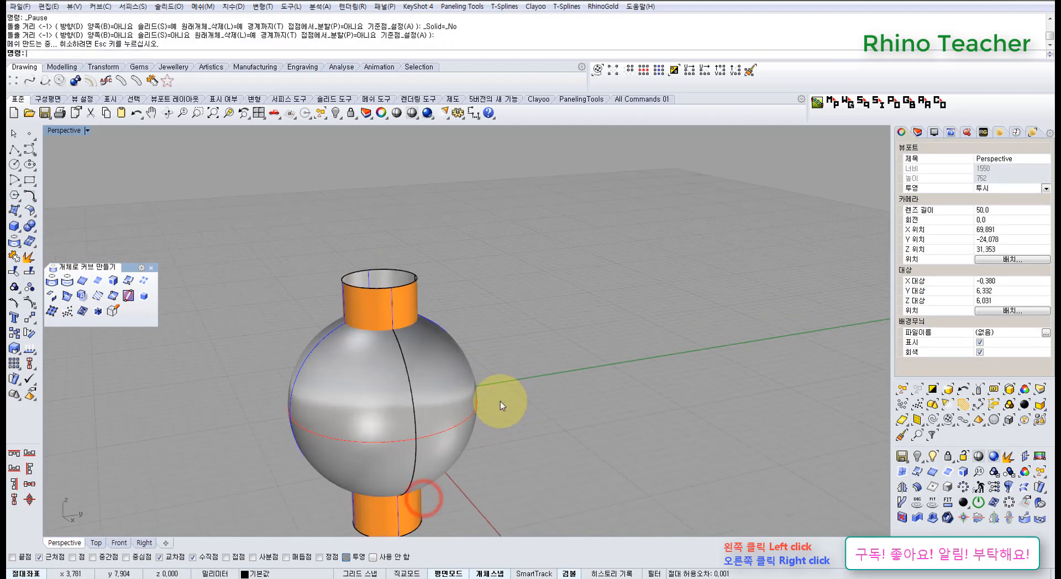
Step: Examine where the extruded cylinder meets the sphere's surface from several angles and distances
scroll(500, 401, "up", 2)
left_click(505, 393)
scroll(491, 357, "down", 2)
mouse_move(414, 315)
right_mouse_down()
mouse_move(436, 374)
mouse_move(398, 355)
mouse_move(405, 327)
right_mouse_up()
scroll(426, 401, "up", 6)
right_click_drag(417, 330, 461, 272, "shift")
right_click_drag(450, 222, 385, 270)
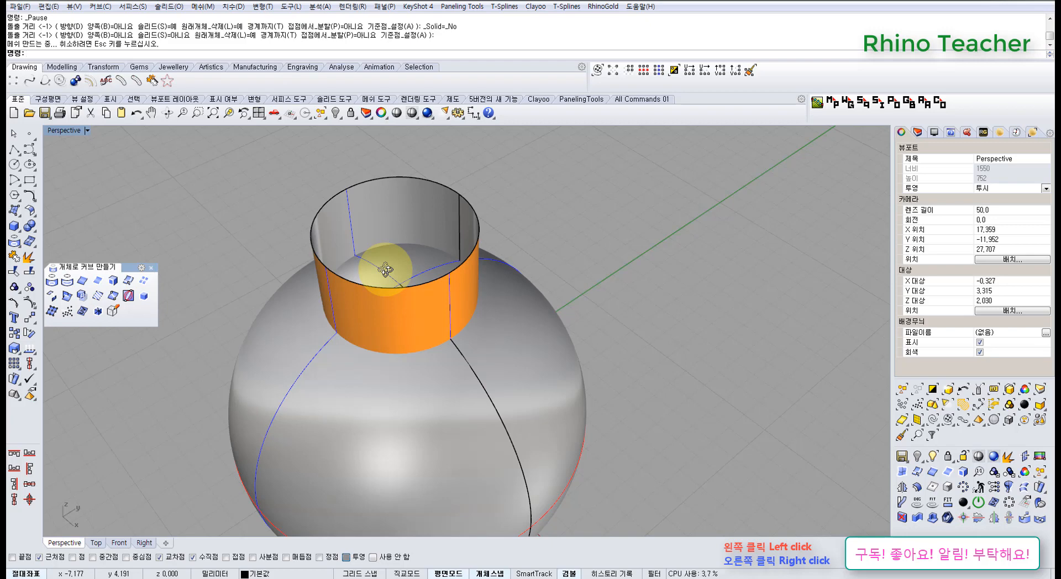
right_click_drag(422, 301, 423, 291)
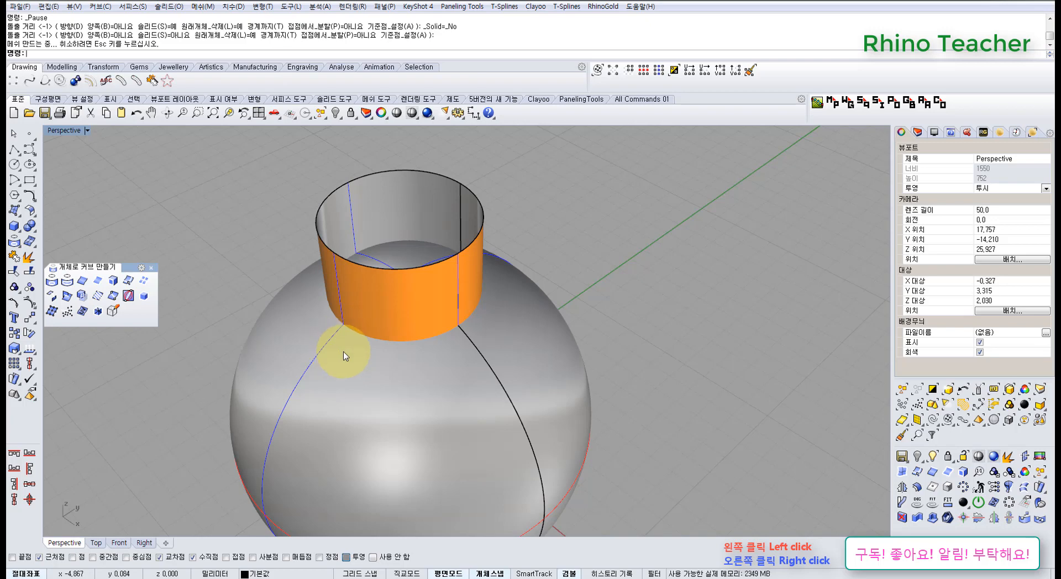
right_click_drag(343, 356, 422, 239)
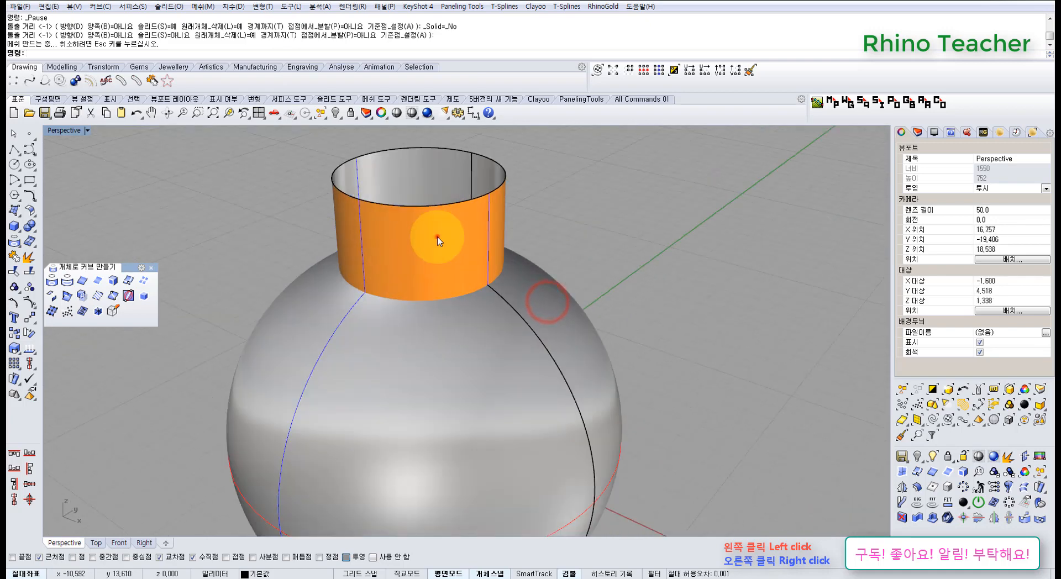
left_click(437, 238)
right_click_drag(492, 228, 384, 279)
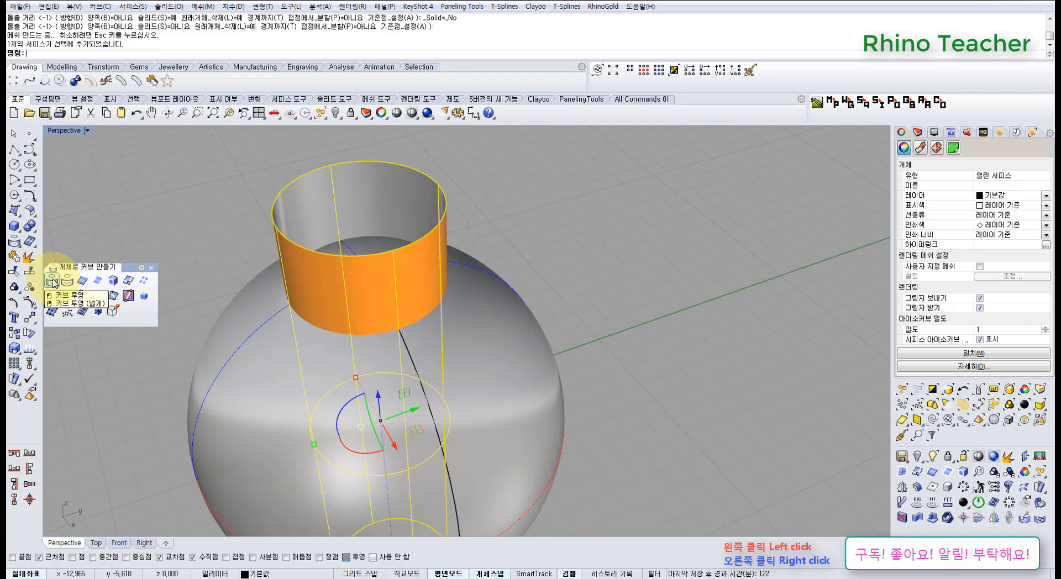
right_click_drag(399, 333, 386, 257)
left_click(556, 271)
scroll(386, 221, "up", 6)
left_click(373, 212)
scroll(374, 213, "down", 6)
scroll(311, 319, "up", 5)
scroll(311, 320, "up", 2)
scroll(288, 284, "down", 4)
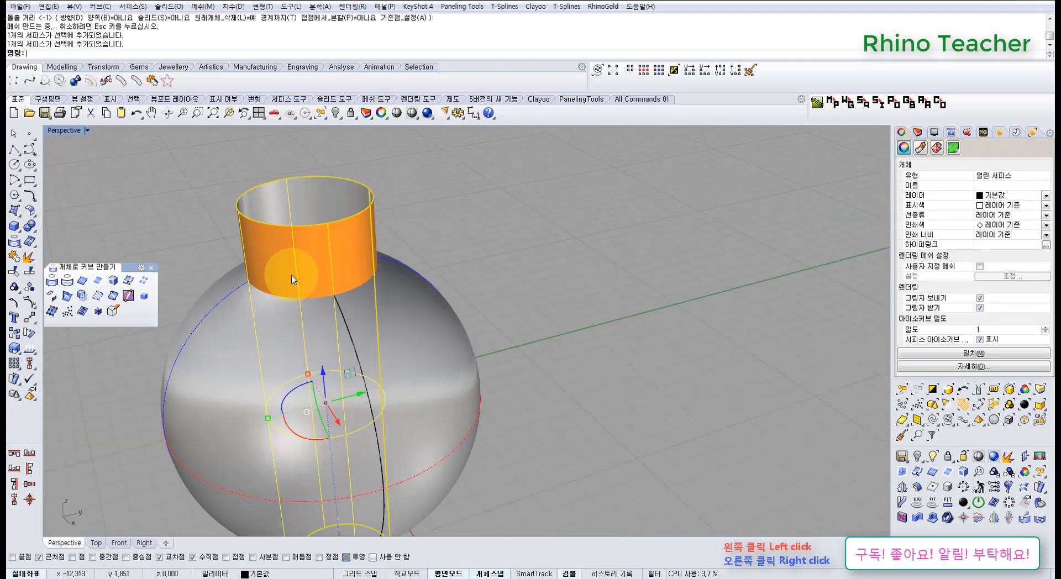
scroll(450, 265, "down", 3)
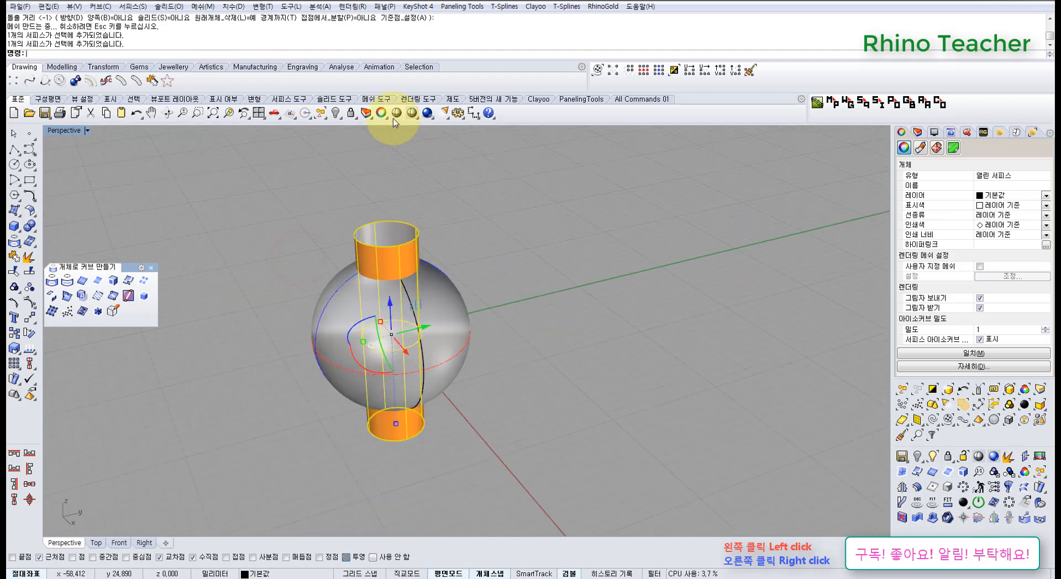
Step: Try hiding the extruded cylinder to leave only the sphere in view
left_click(336, 114)
scroll(396, 252, "up", 3)
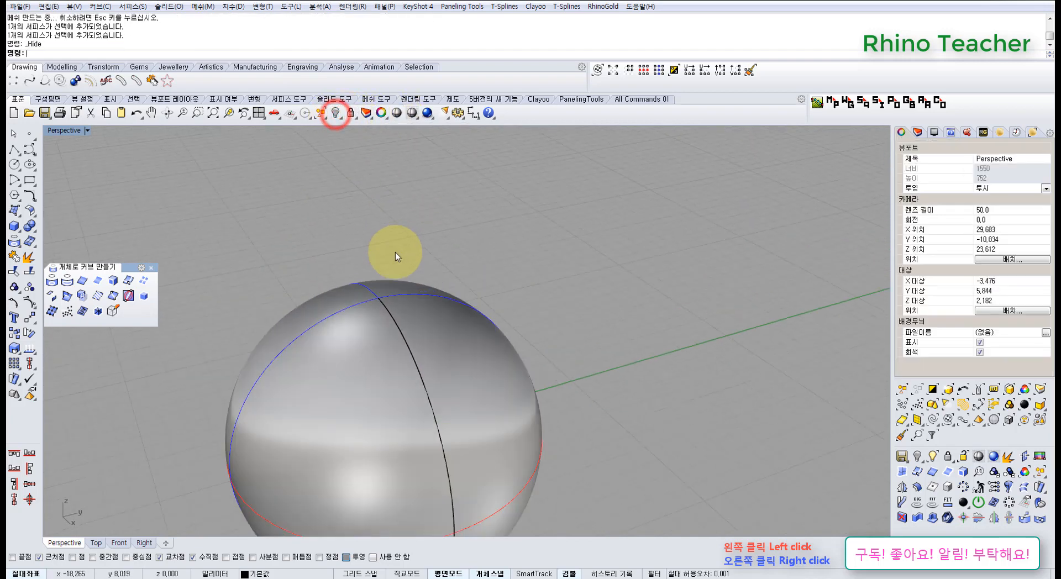
scroll(393, 254, "down", 3)
key("ctrl+z")
right_click_drag(500, 309, 399, 284)
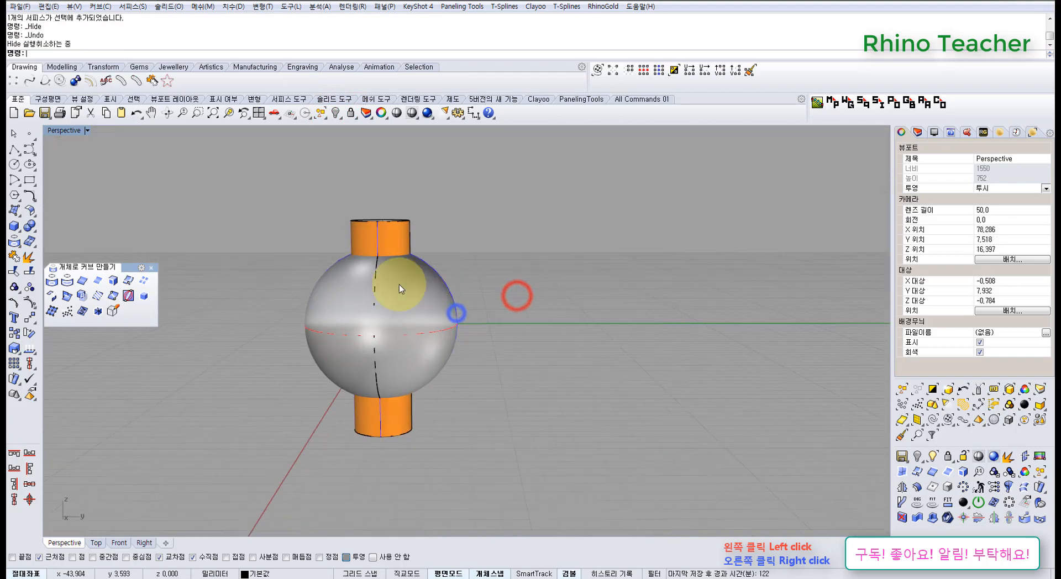
Step: Undo the extrusion of the circle
left_click_drag(246, 261, 580, 433)
key("ctrl+z")
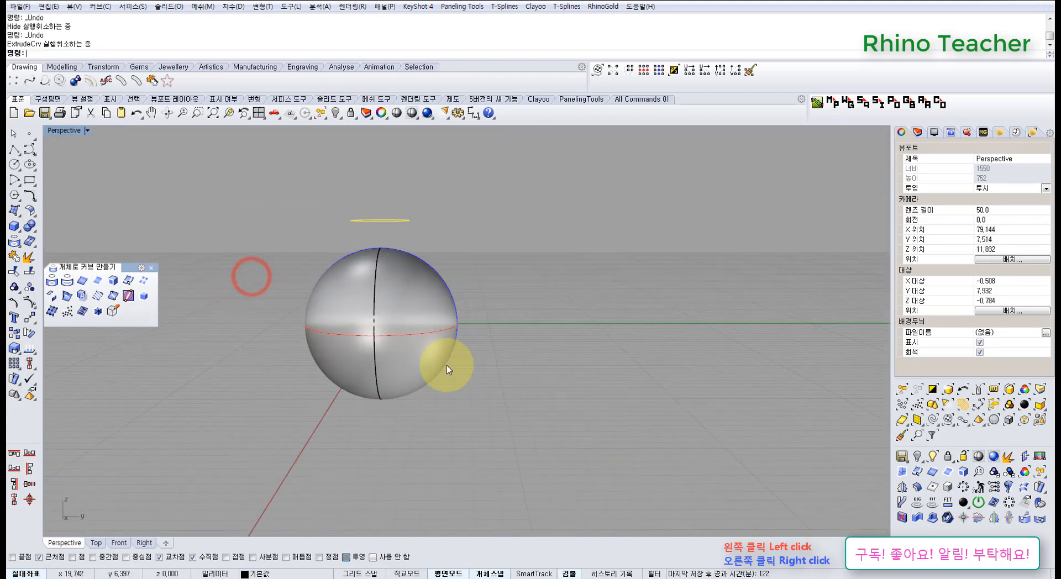
right_click_drag(460, 306, 418, 273)
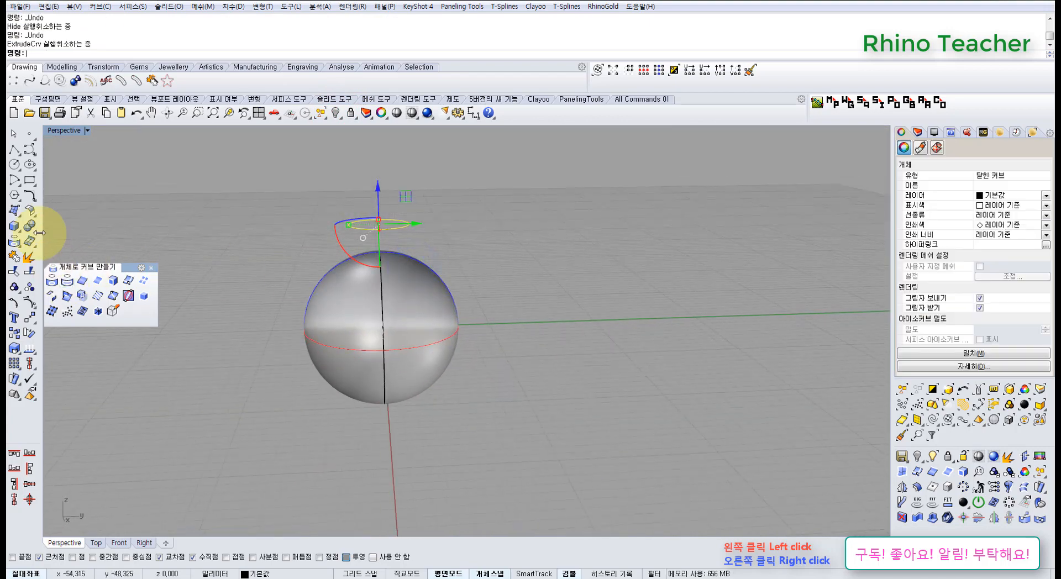
Step: Extrude the circle about 21 mm downward through the sphere, with Solid set to No and deletion of the original curve set to No
left_click(14, 227)
left_click(78, 252)
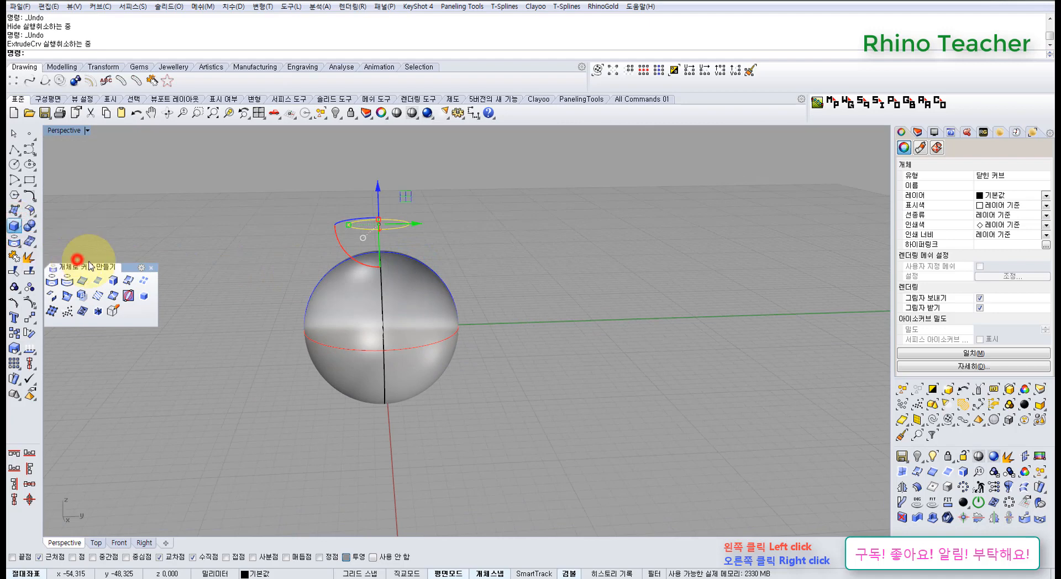
left_click(166, 54)
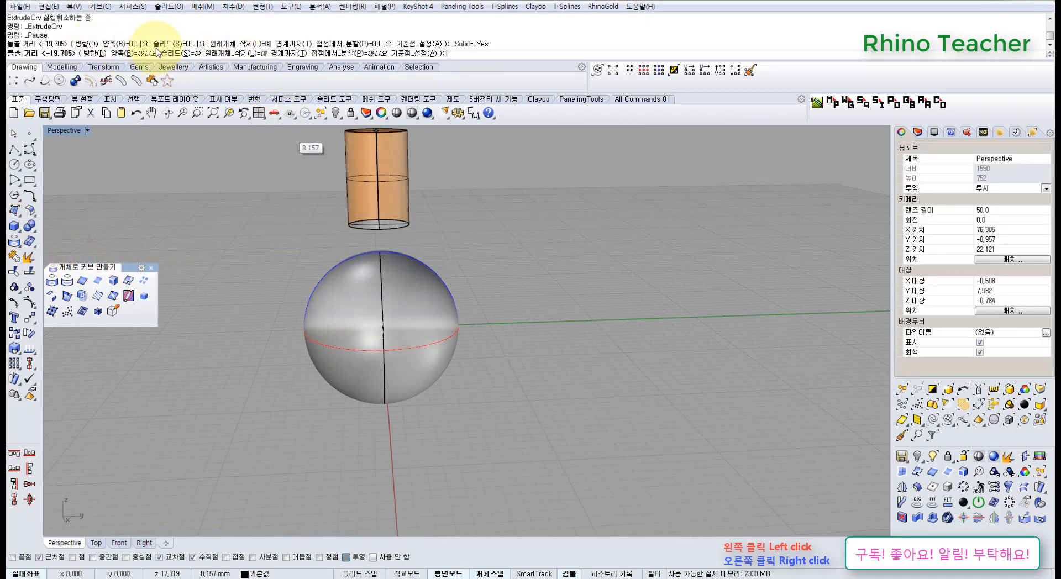
left_click(251, 54)
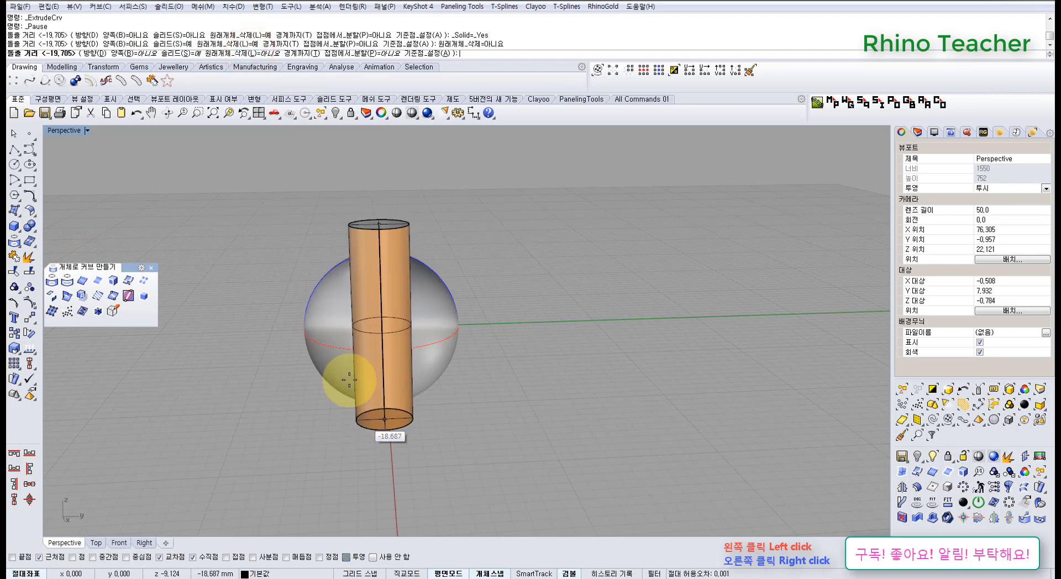
left_click(182, 54)
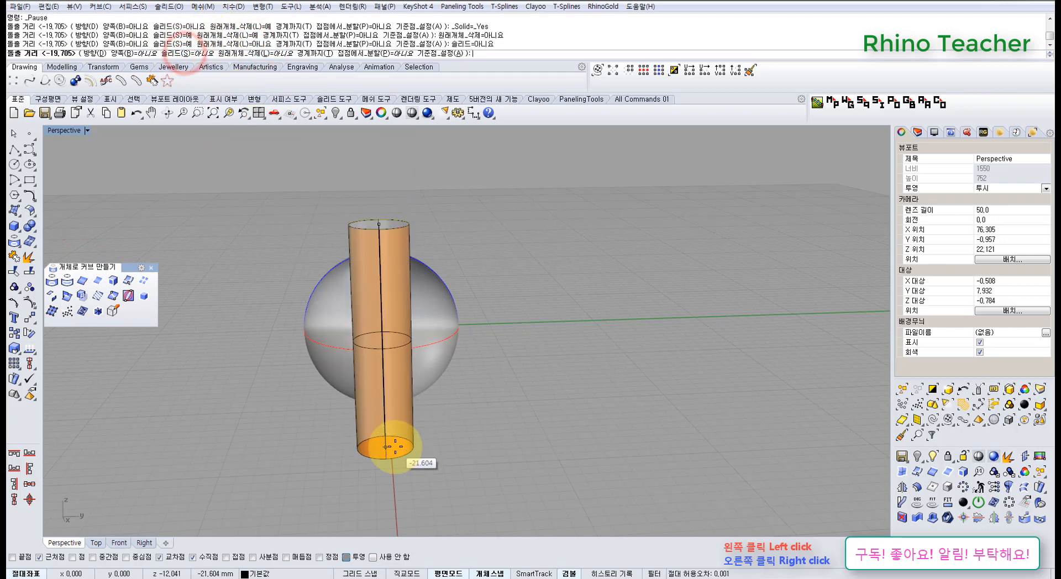
left_click(396, 442)
left_click(521, 352)
Step: Hide the extruded cylinder, and return to the four-viewport layout with the circle above the sphere selected
scroll(414, 315, "up", 3)
left_click(374, 260)
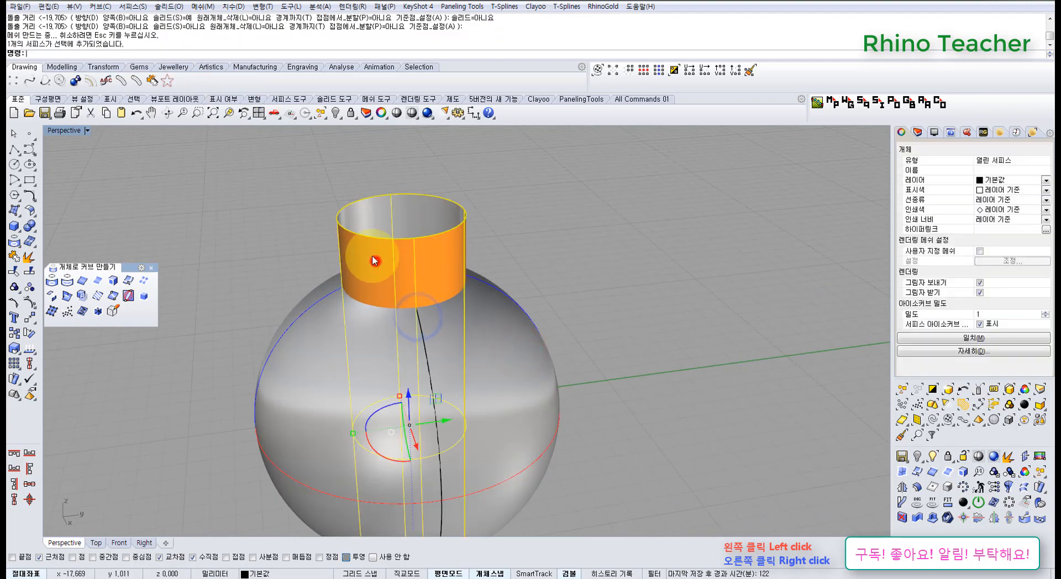
left_click(335, 116)
left_click_drag(284, 178, 471, 243)
left_click(258, 113)
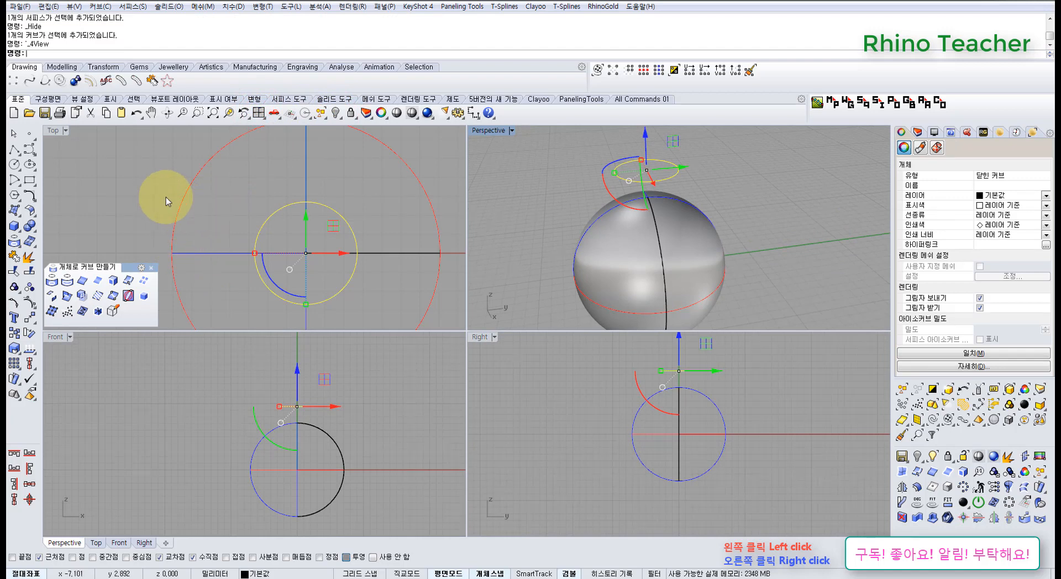
Step: Try projecting the circle onto the sphere from the Top view, and undo the projection
left_click(55, 286)
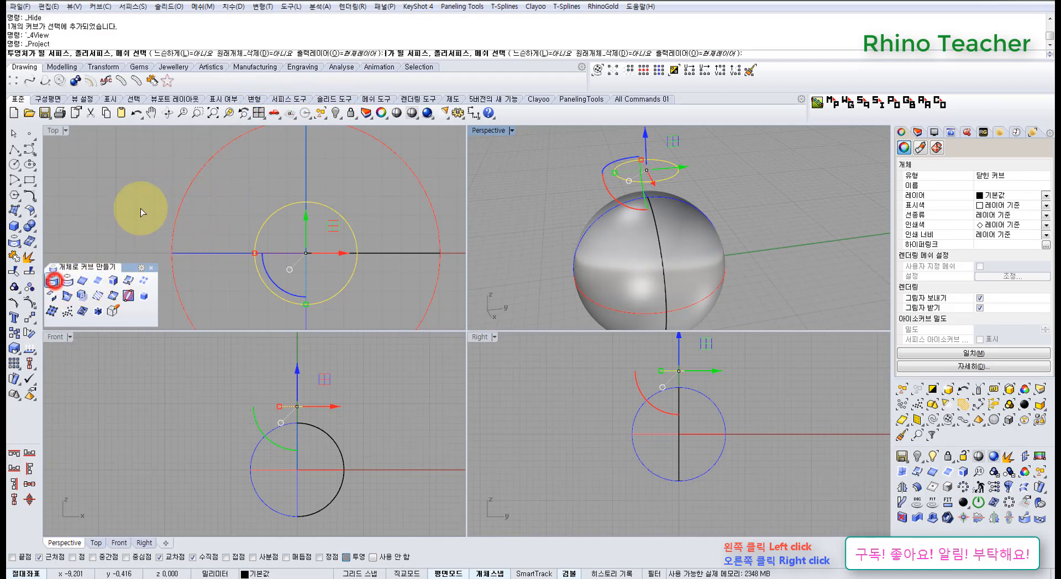
left_click(228, 221)
right_click(150, 171)
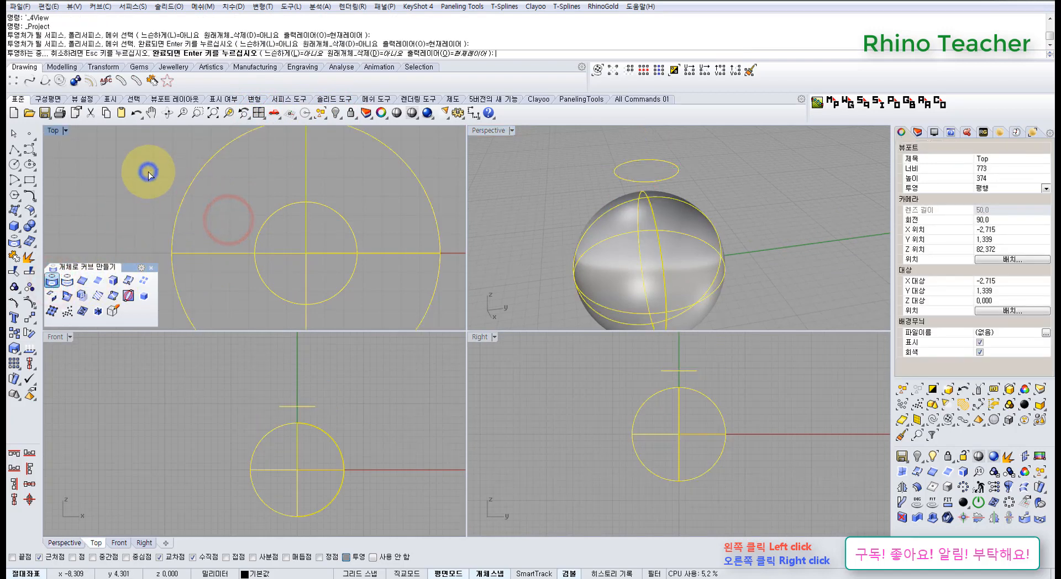
left_click(739, 216)
key("ctrl+z")
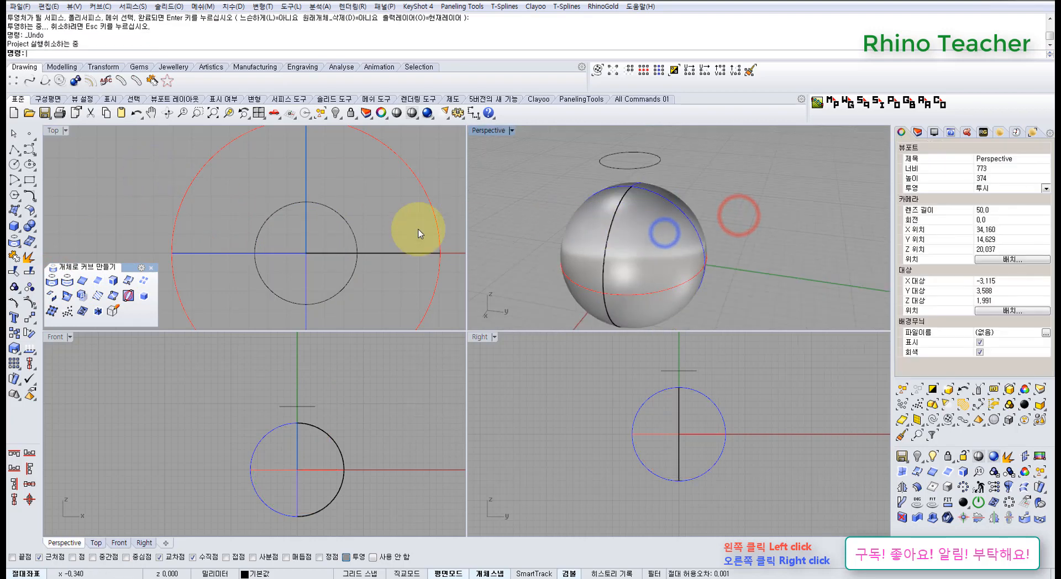
Step: Project the circle onto the sphere again from the Top view, keeping Loose and deletion of the original set to No
left_click(279, 223)
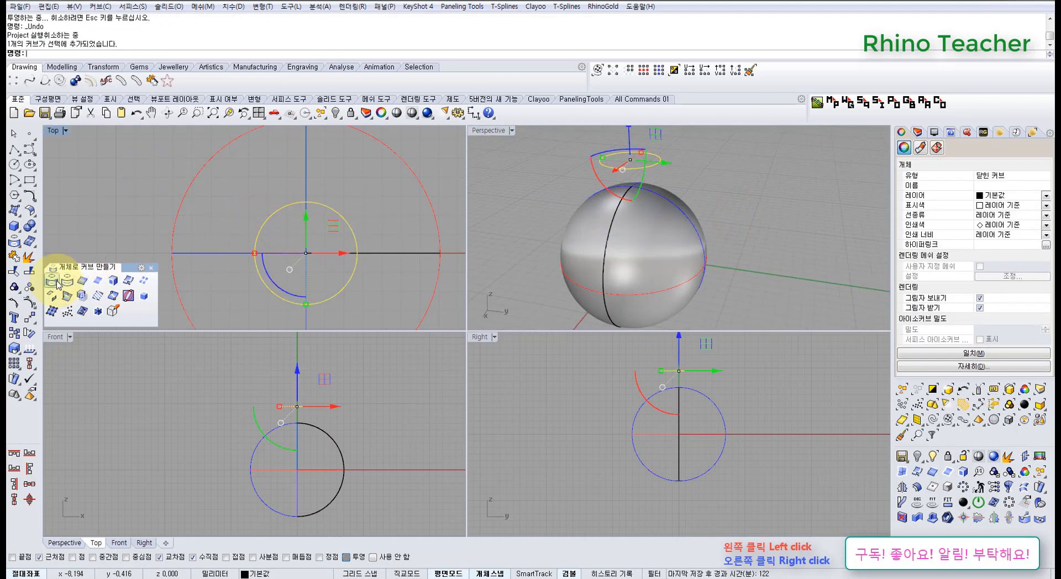
left_click(56, 283)
left_click(233, 192)
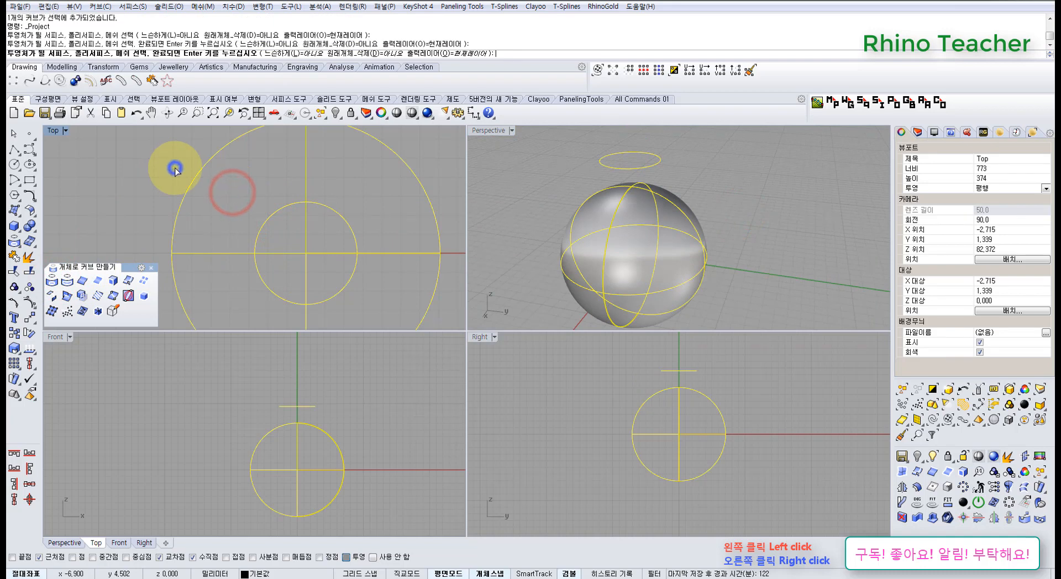
right_click(175, 169)
Step: Examine the projected curves on the sphere from several angles in the maximized Perspective view
right_click_drag(677, 283, 711, 260)
scroll(628, 190, "up", 5)
double_click(485, 131)
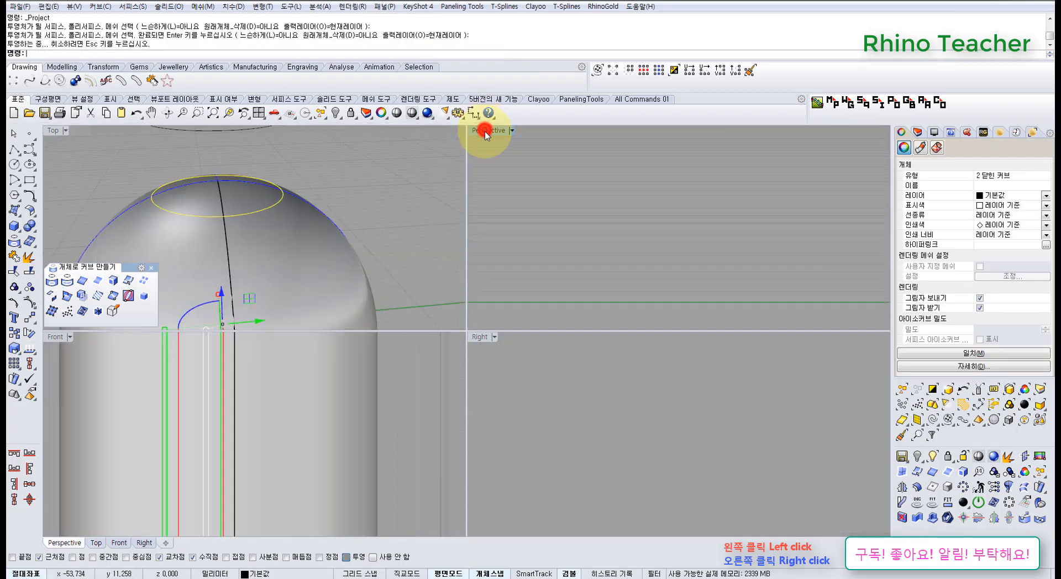
scroll(498, 266, "down", 5)
scroll(492, 320, "up", 4)
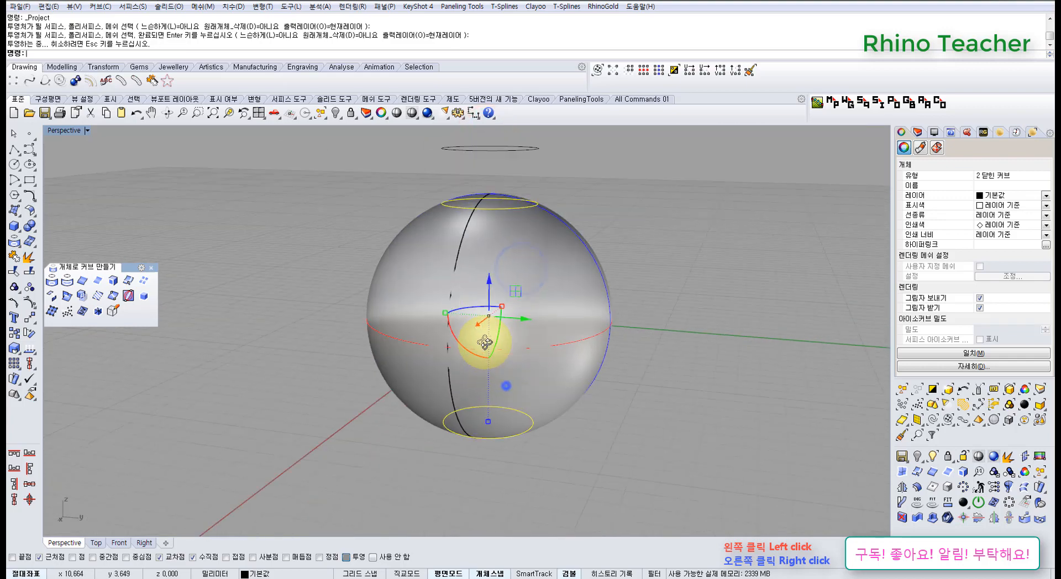
right_click_drag(485, 343, 491, 371)
right_click_drag(553, 267, 505, 289)
scroll(504, 254, "down", 3)
right_click_drag(503, 252, 546, 281)
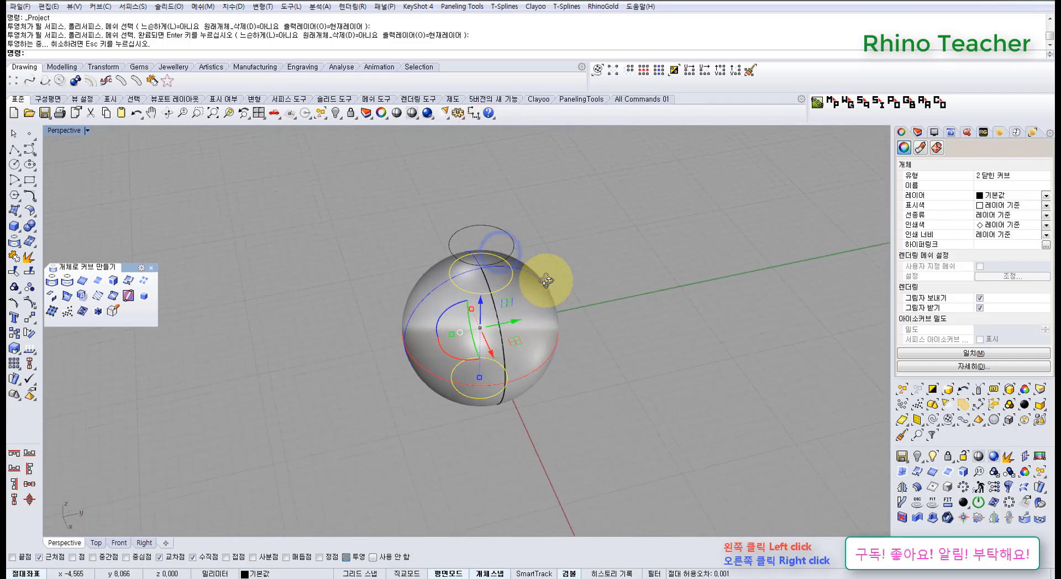
Step: Undo the Top view projection and return to the four-viewport layout
key("ctrl+z")
left_click(260, 113)
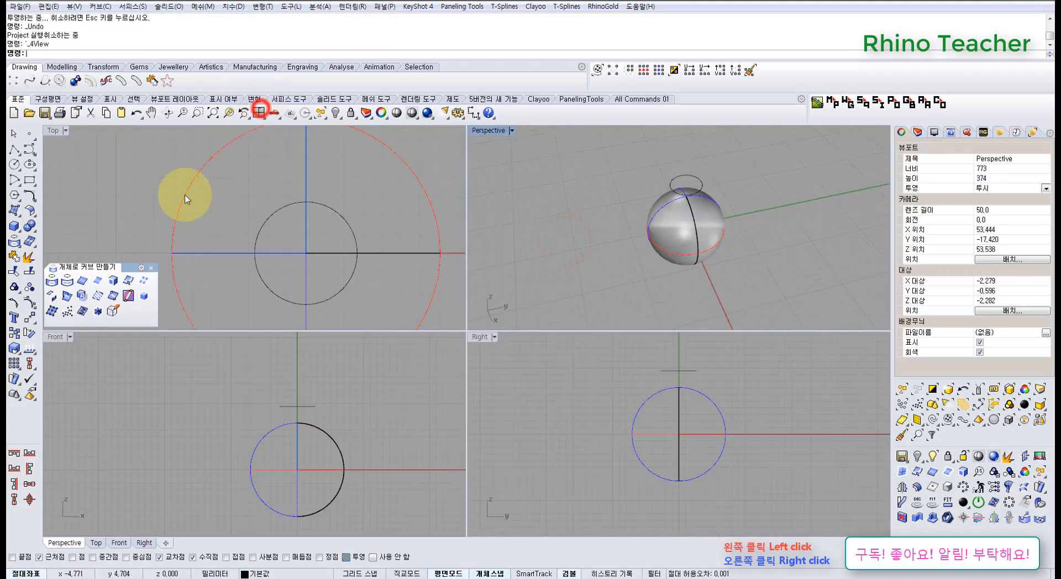
right_click_drag(687, 180, 619, 271)
Step: Project the circle onto the sphere from the Perspective view, and maximize that viewport
left_click(578, 197)
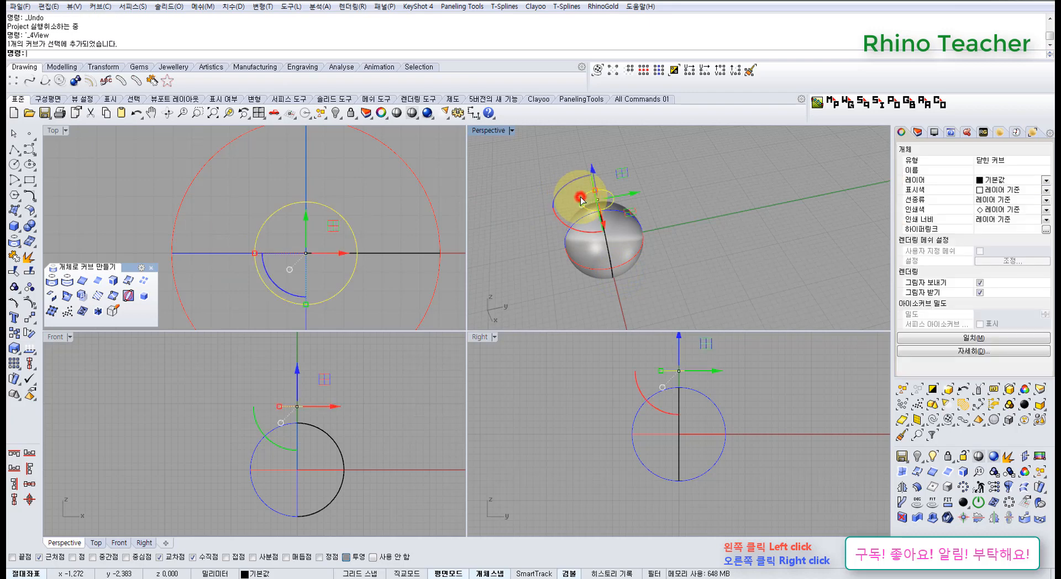
left_click(54, 281)
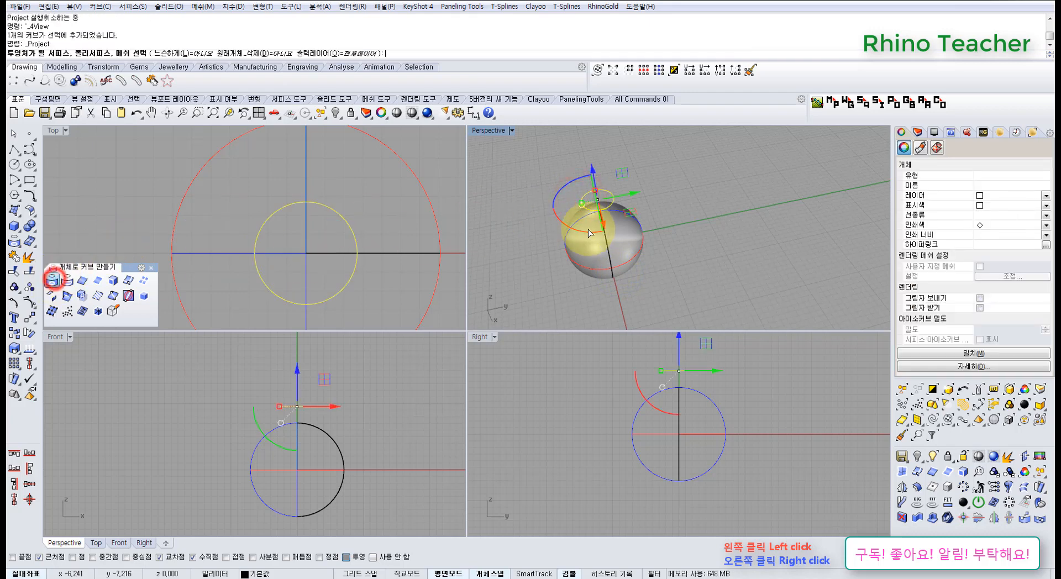
left_click(632, 240)
right_click(635, 245)
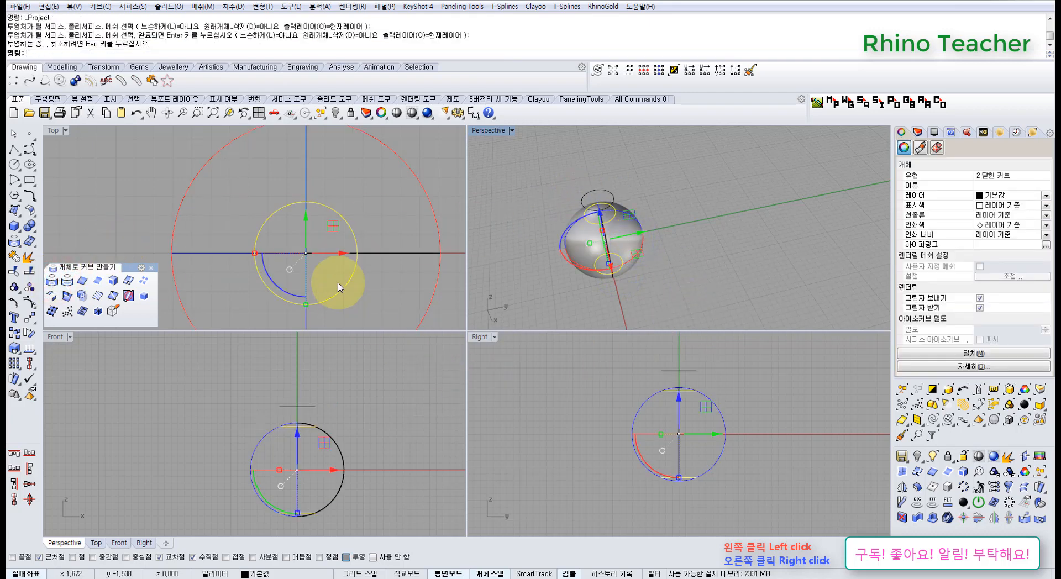
double_click(490, 133)
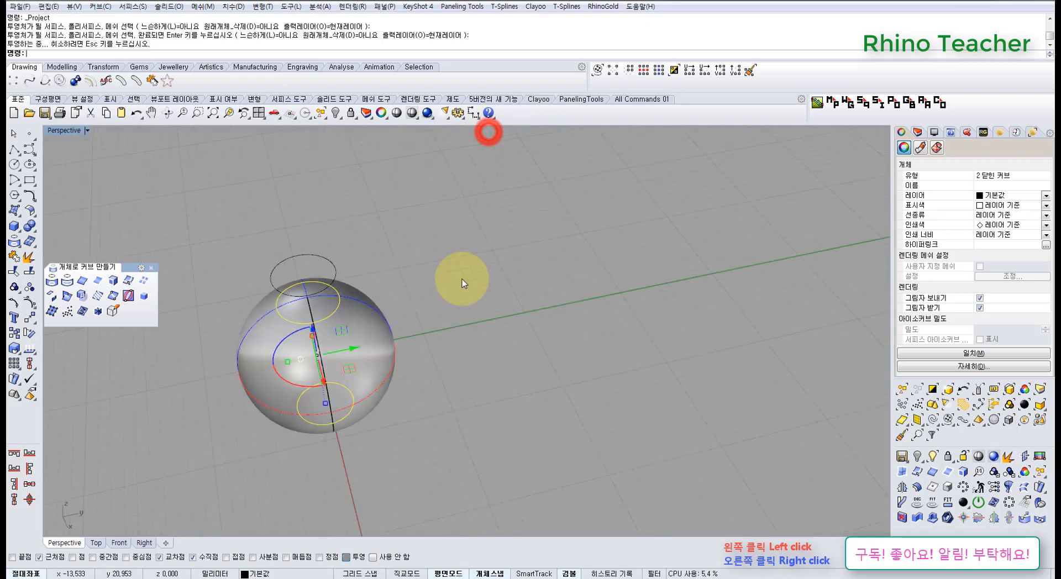
Step: Show only the hidden extruded cylinder again to compare it with the projected curve on the sphere
right_click_drag(432, 307, 413, 247)
scroll(335, 271, "up", 6)
right_click_drag(332, 272, 469, 256, "shift")
left_click(545, 240)
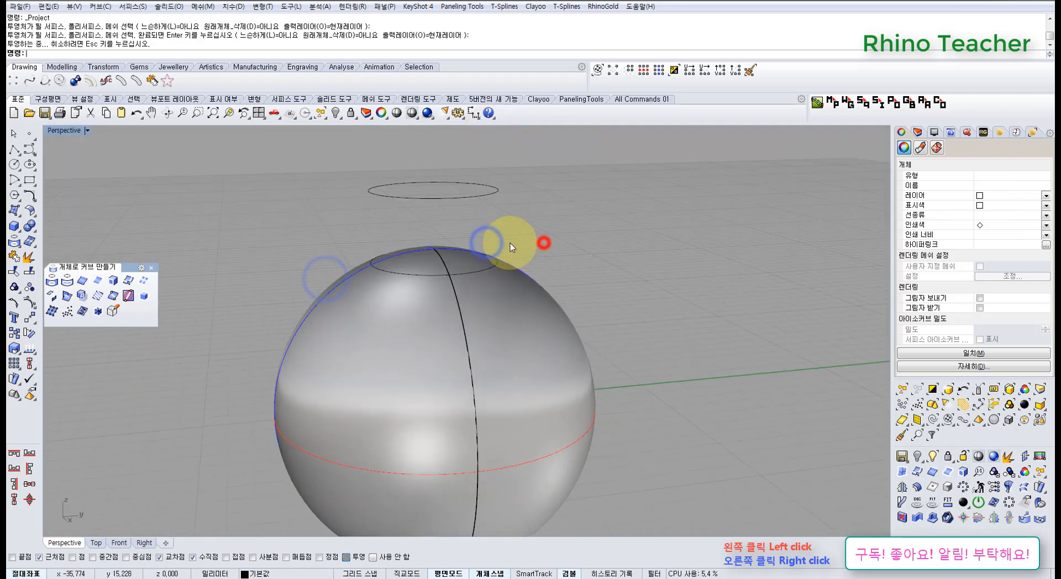
middle_click(509, 240)
left_click(468, 219)
left_click(464, 220)
key("Return")
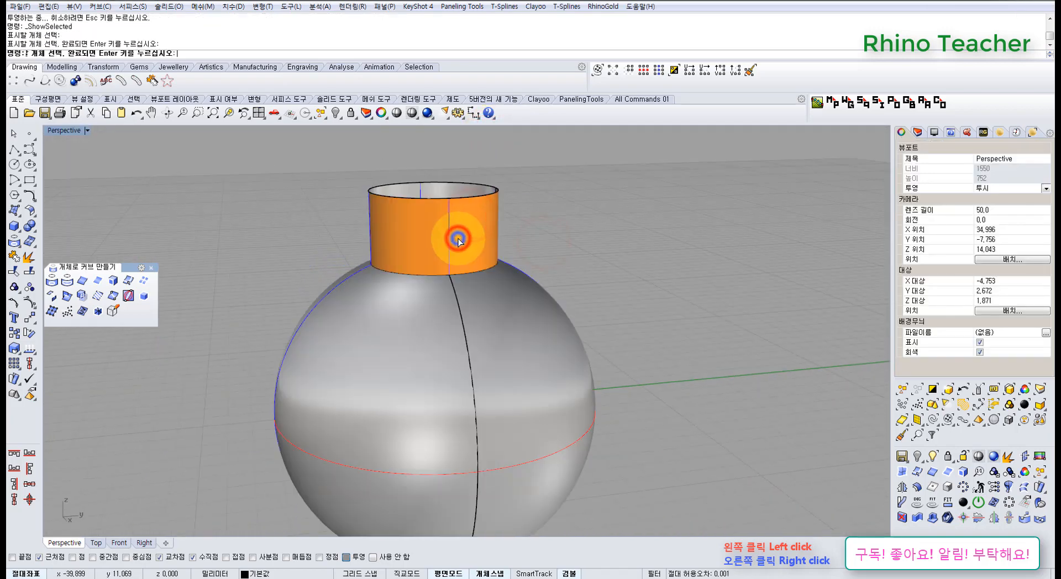
Step: Inspect where the extruded cylinder meets the sphere, and delete the cylinder
right_click_drag(445, 249, 387, 358)
scroll(387, 354, "up", 5)
scroll(426, 316, "down", 5)
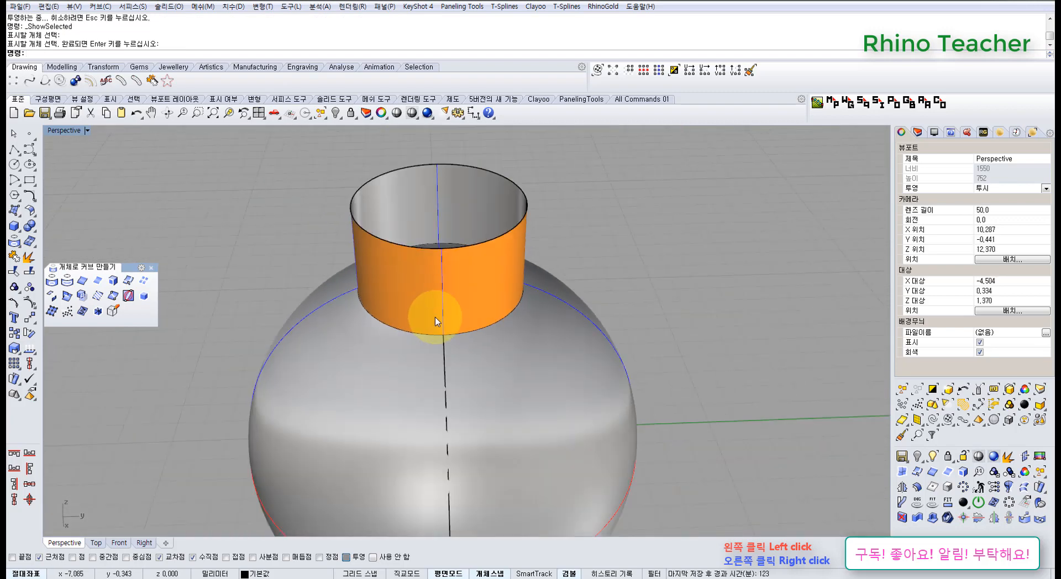
left_click(436, 304)
right_click_drag(445, 321, 439, 301)
key("Delete")
scroll(438, 299, "up", 3)
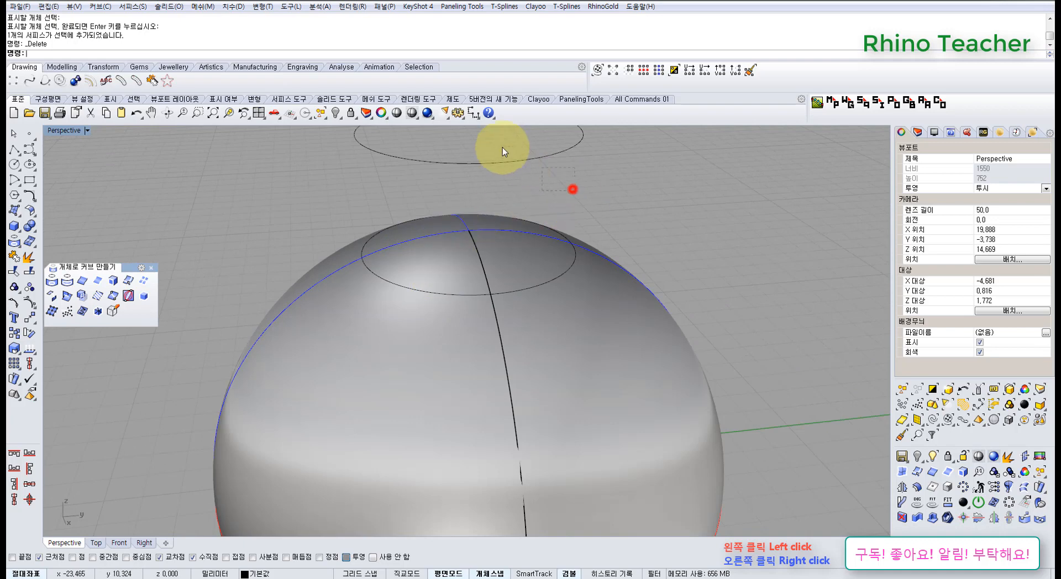
Step: Turn on the control points of the original circle and of the projected curve to compare their structure
left_click(502, 149)
right_click_drag(496, 211, 464, 270)
key("F10")
key("Escape")
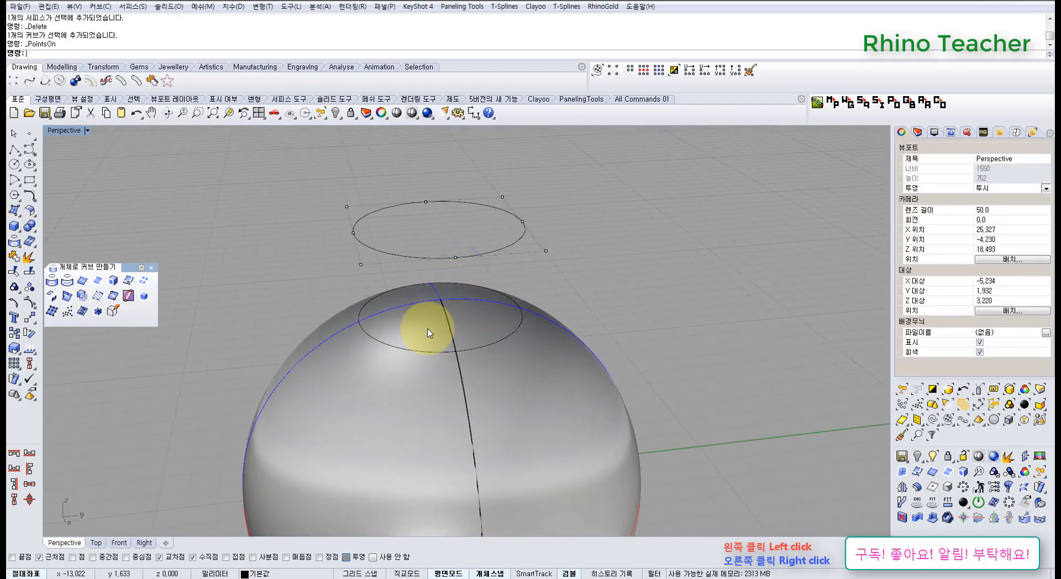
left_click(427, 355)
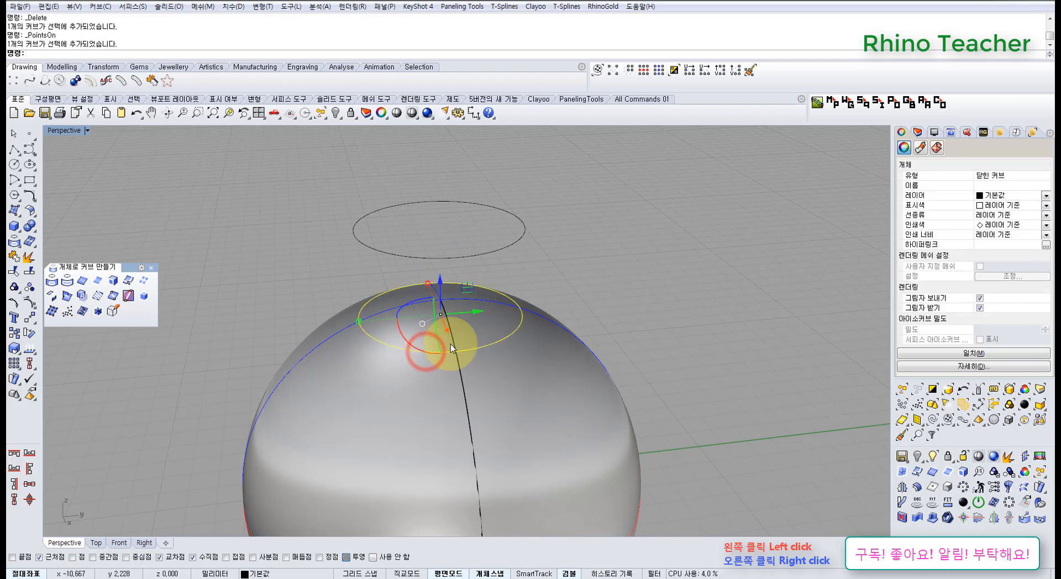
key("F10")
right_click_drag(474, 315, 432, 297)
Step: Undo the cylinder's deletion, its unhiding and the projection onto the sphere
key("ctrl+z")
key("ctrl+z")
key("ctrl+z")
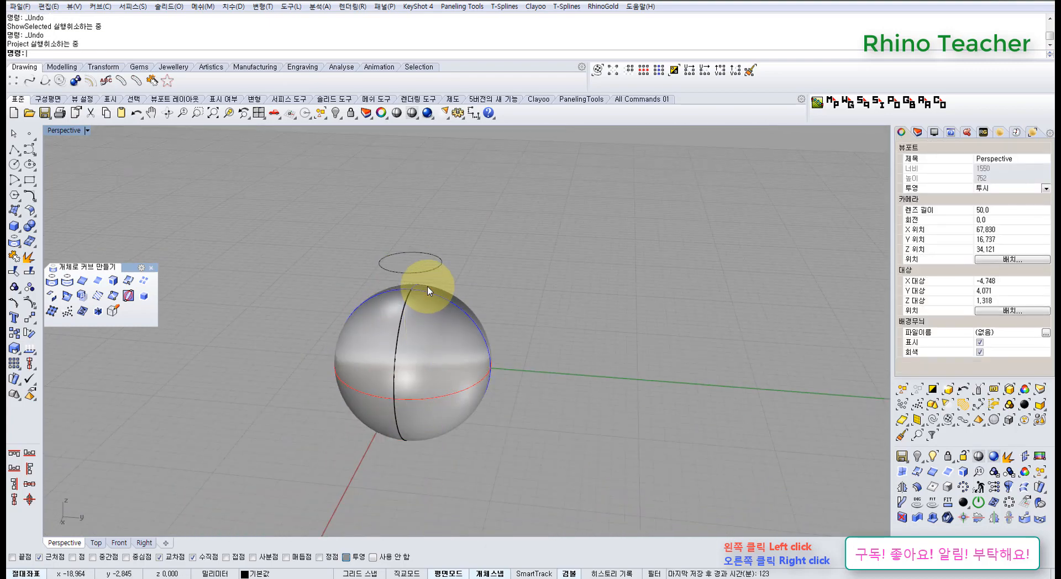
Step: Delete the original circle above the sphere
scroll(413, 377, "up", 5)
scroll(408, 355, "up", 2)
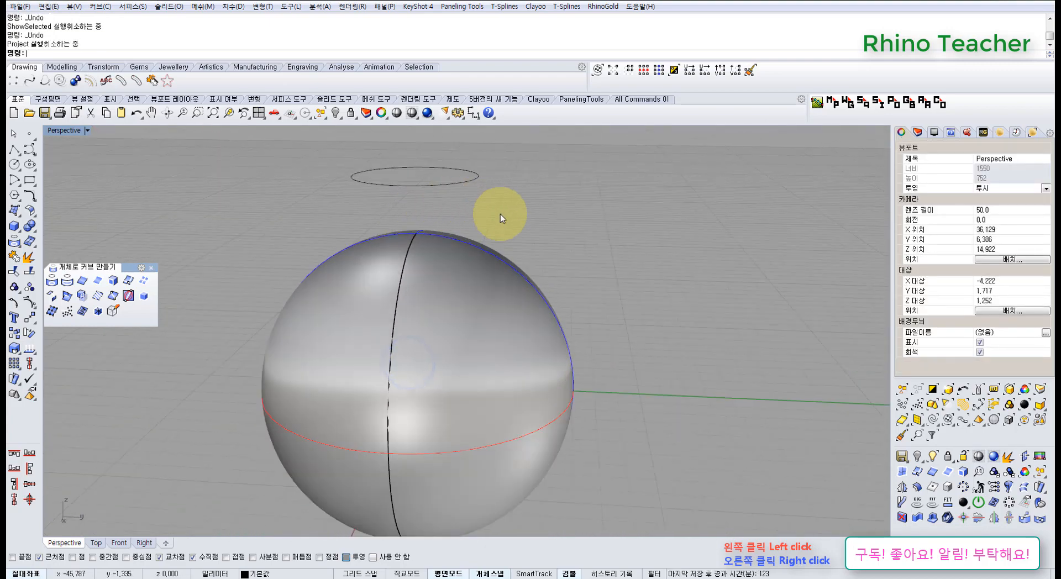
left_click(481, 201)
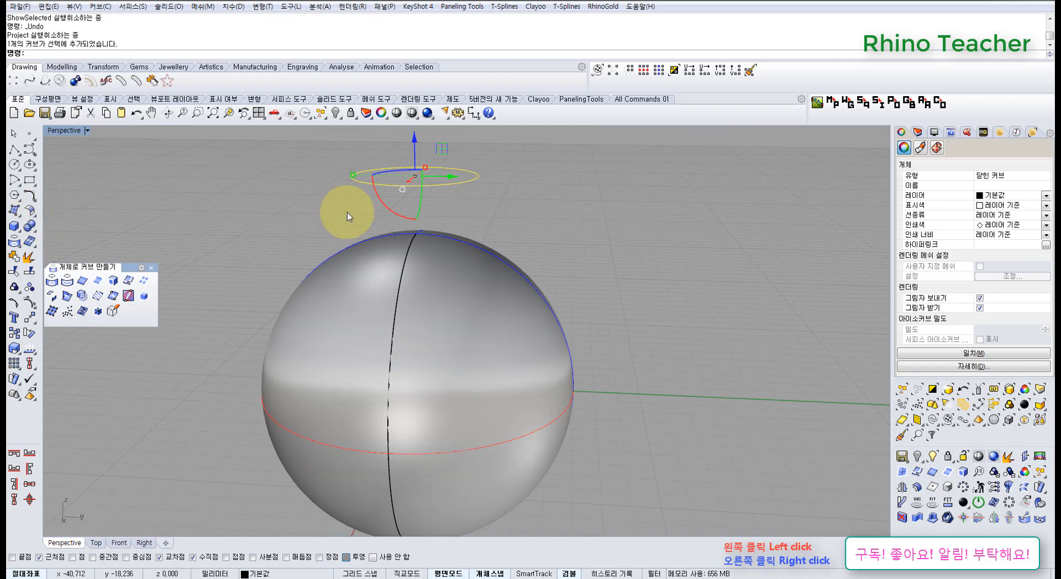
right_click_drag(349, 213, 344, 244)
key("Delete")
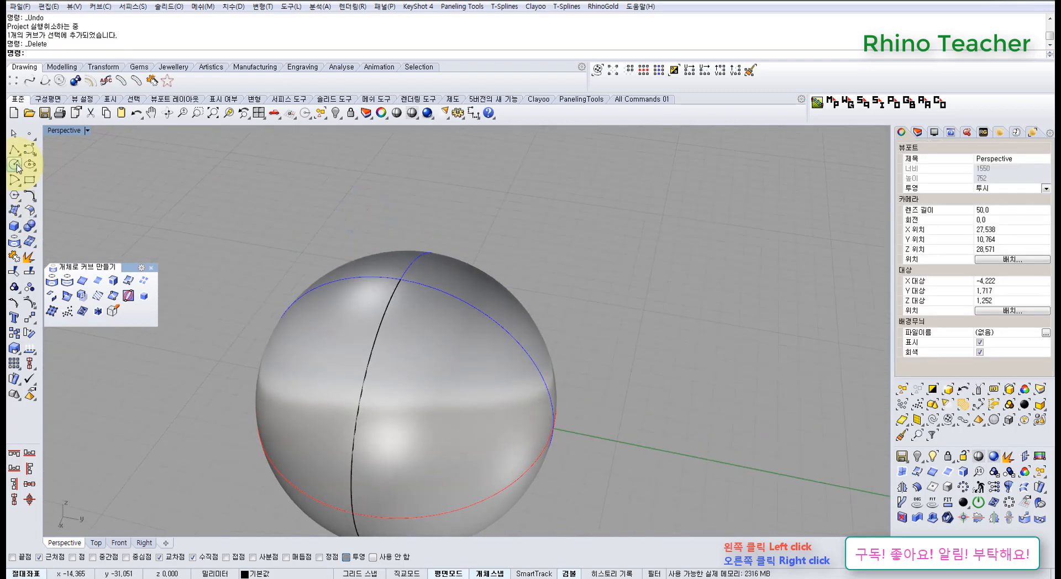
Step: Draw a deformable circle with degree 3 and 8 points, centred on the origin in the Top view and smaller than the sphere
left_click(66, 53)
scroll(403, 288, "down", 3)
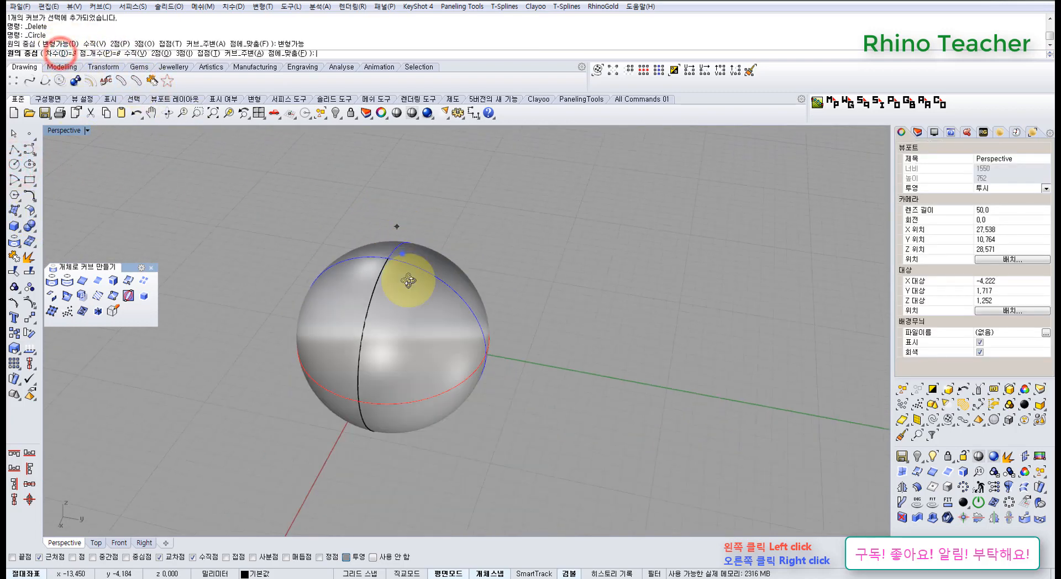
right_click_drag(402, 251, 399, 289)
key("ctrl+F1")
scroll(462, 307, "down", 3)
right_click_drag(441, 319, 386, 339)
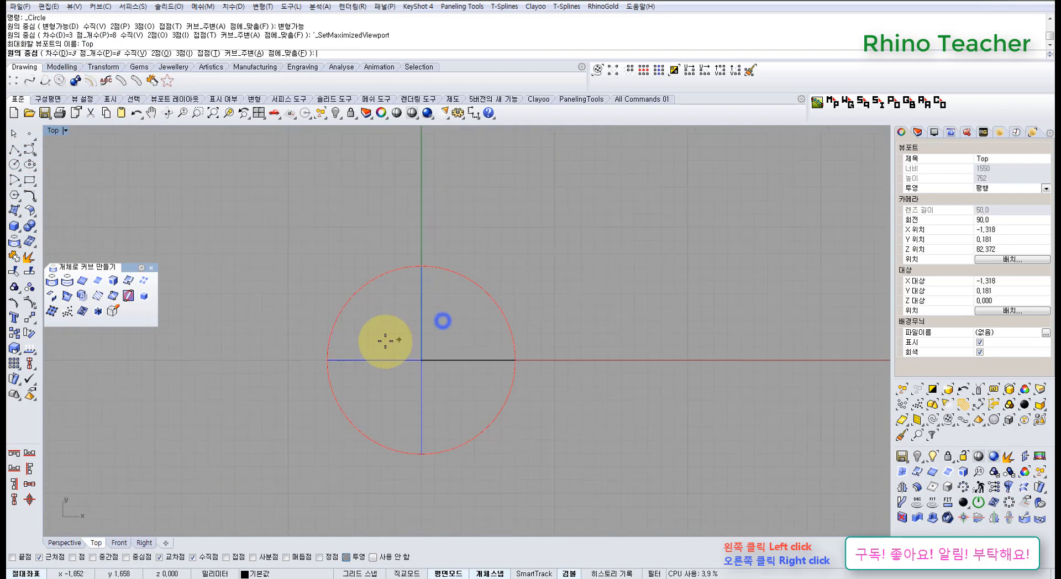
scroll(386, 338, "up", 3)
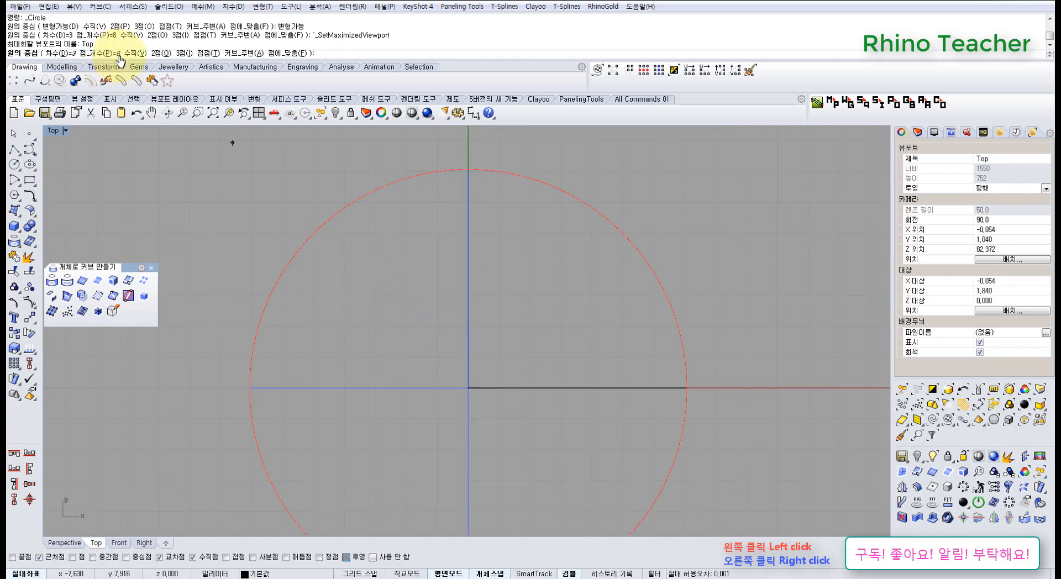
right_click_drag(452, 319, 345, 268)
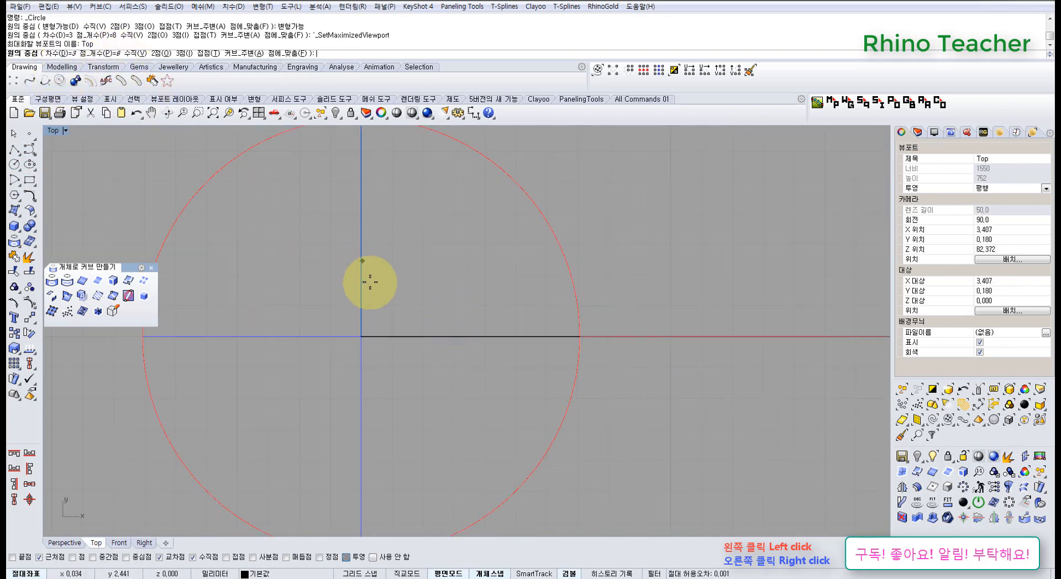
type("0")
key("Return")
scroll(422, 327, "up", 6)
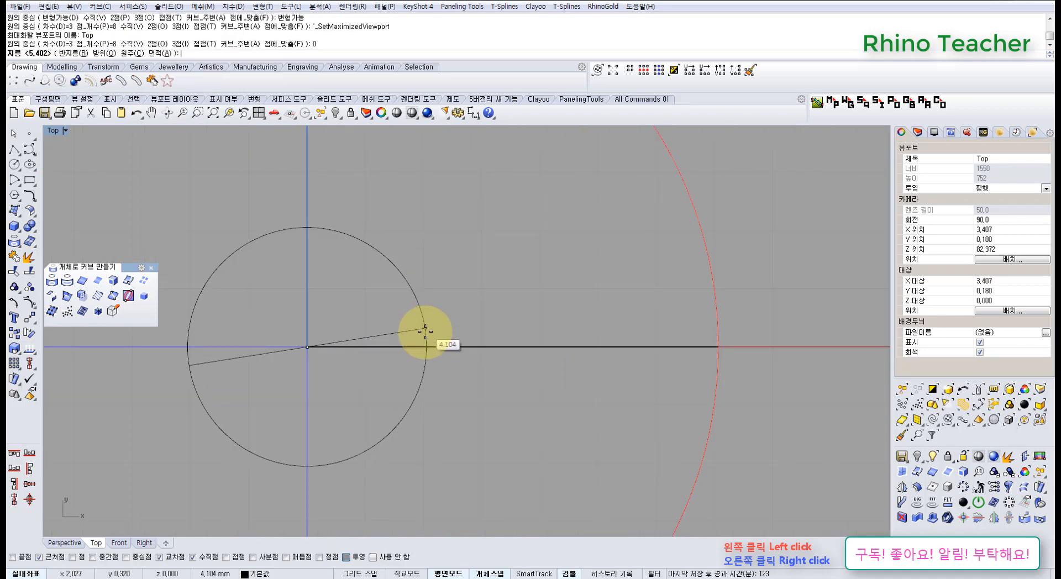
left_click(442, 347)
left_click(440, 346)
Step: Move the new circle straight up above the sphere in the Front view
key("ctrl+F2")
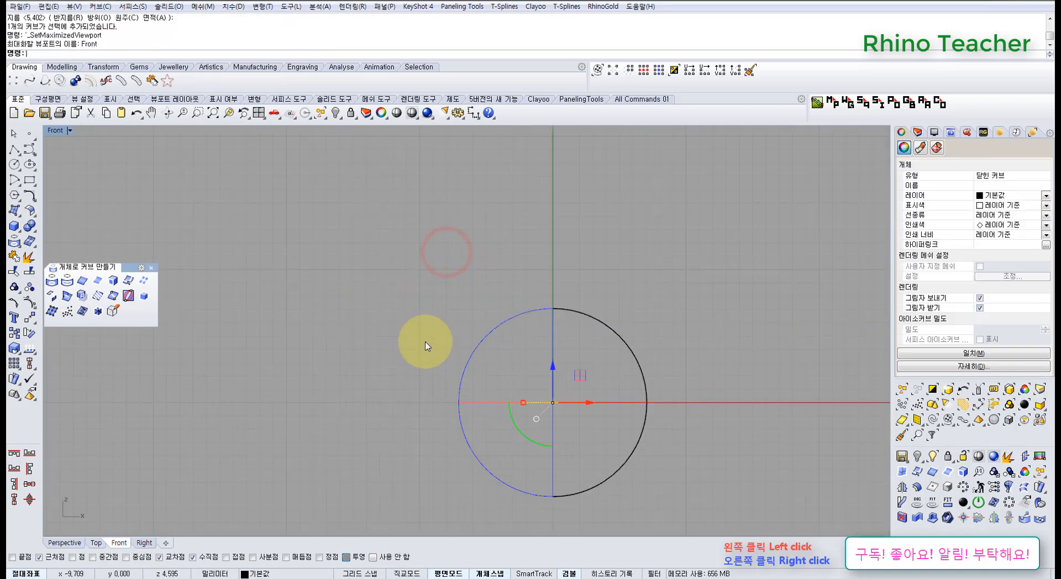
right_click_drag(522, 357, 452, 371)
left_click_drag(452, 367, 450, 244)
Step: Project the deformable circle onto the sphere in the Perspective view, with Loose and deletion of the original set to No
key("ctrl+F4")
right_click_drag(451, 323, 473, 219)
left_click(440, 222)
left_click(51, 280)
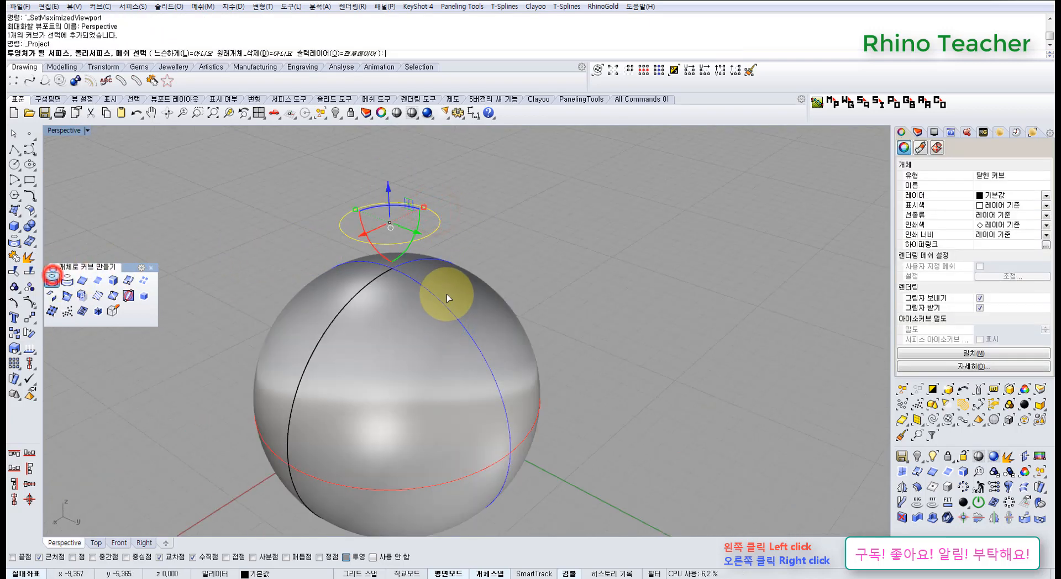
left_click(451, 298)
right_click(450, 298)
left_click(577, 231)
right_click_drag(463, 231, 440, 207)
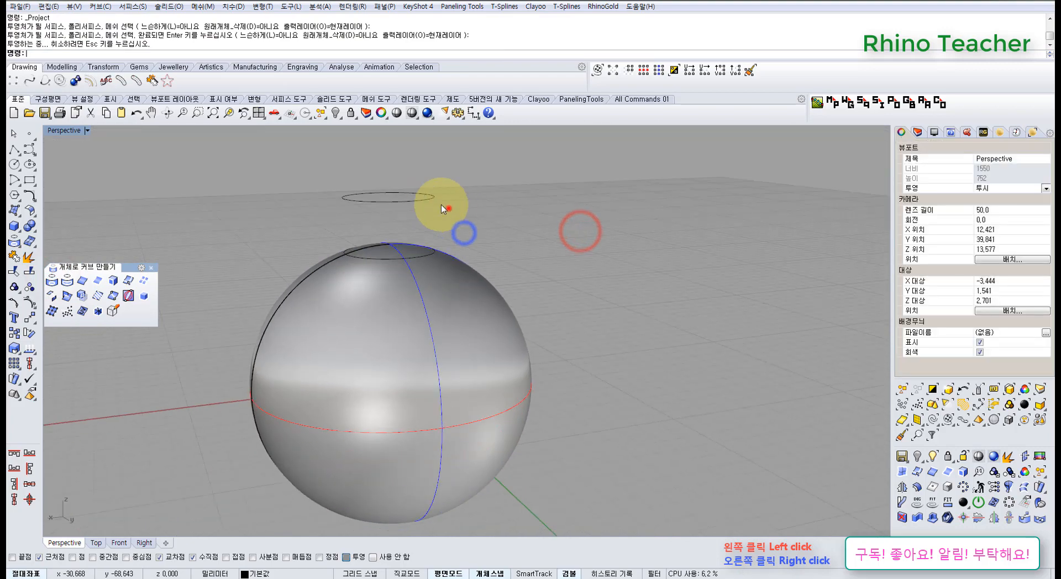
Step: Turn on the control points of the deformable circle and its projected curve to compare their point distribution
left_click(448, 208)
key("F10")
scroll(410, 210, "up", 3)
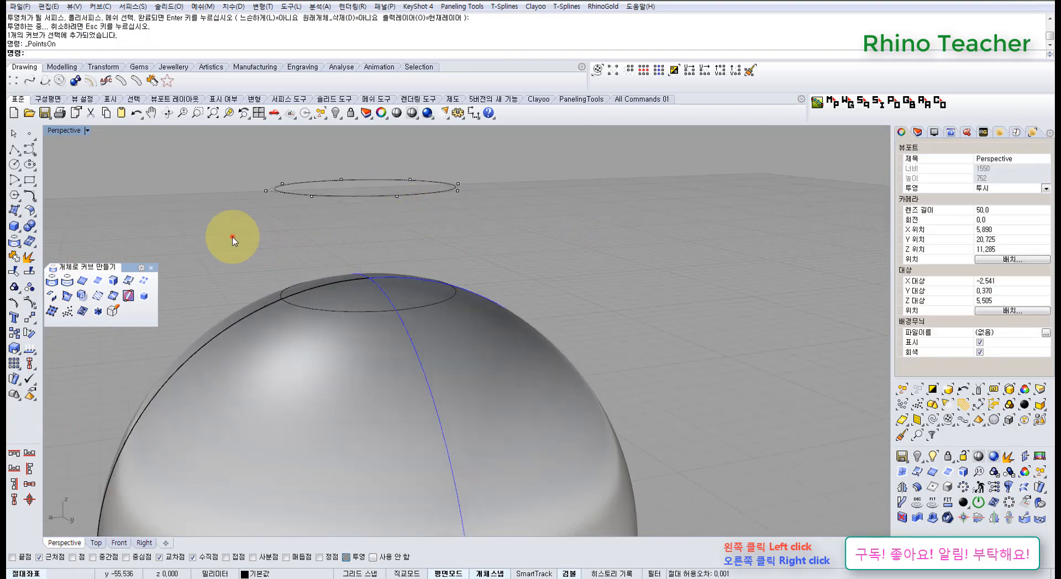
left_click(232, 237)
left_click(454, 285)
right_click(456, 281)
right_click_drag(456, 281, 376, 275)
scroll(293, 313, "up", 6)
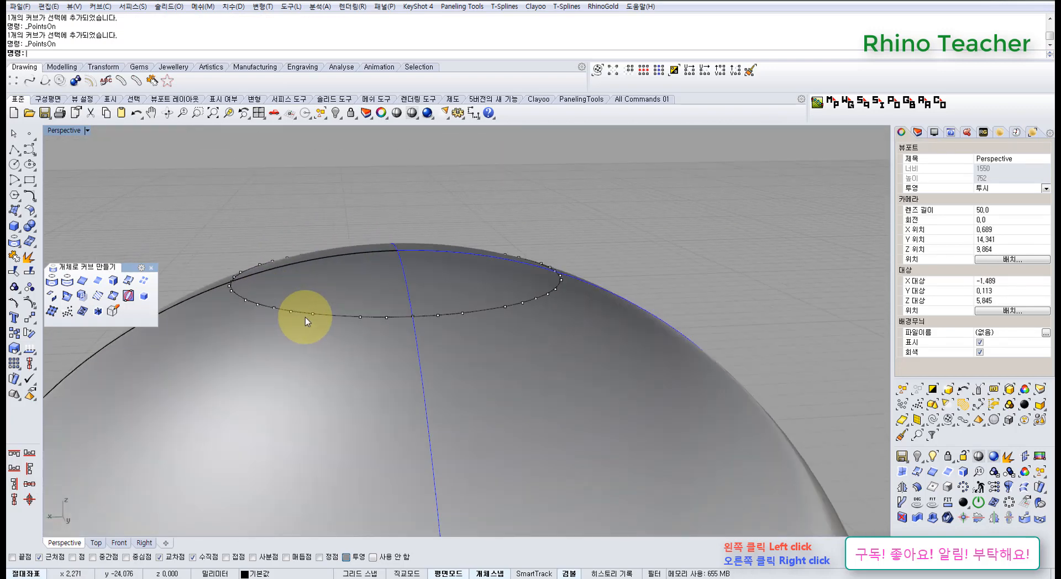
Step: Undo the projection of the deformable circle and select the circle above the sphere
scroll(369, 307, "down", 5)
mouse_move(384, 290)
right_mouse_down()
mouse_move(359, 332)
mouse_move(389, 286)
right_mouse_up()
scroll(423, 265, "down", 5)
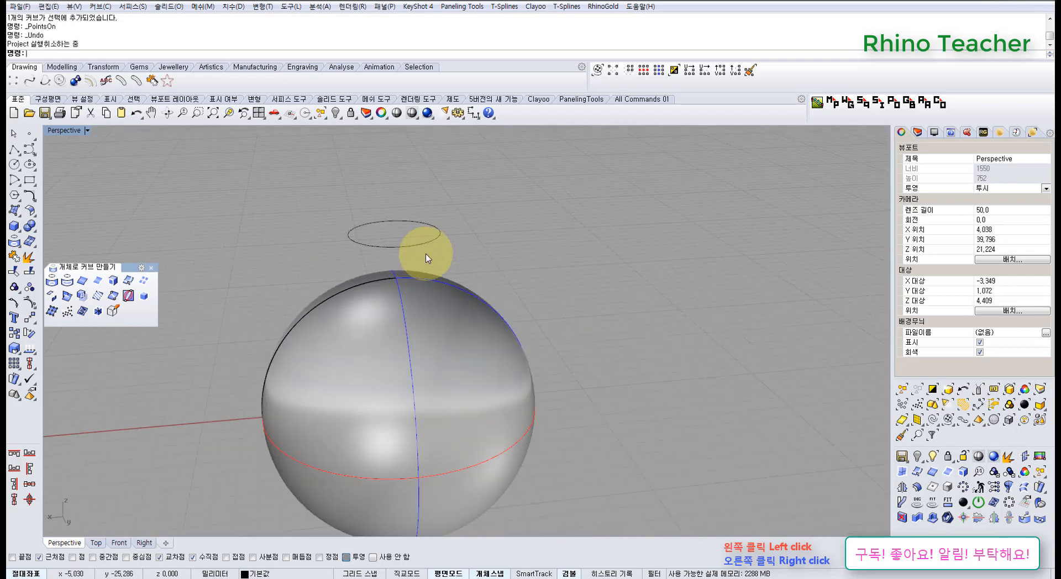
left_click(412, 228)
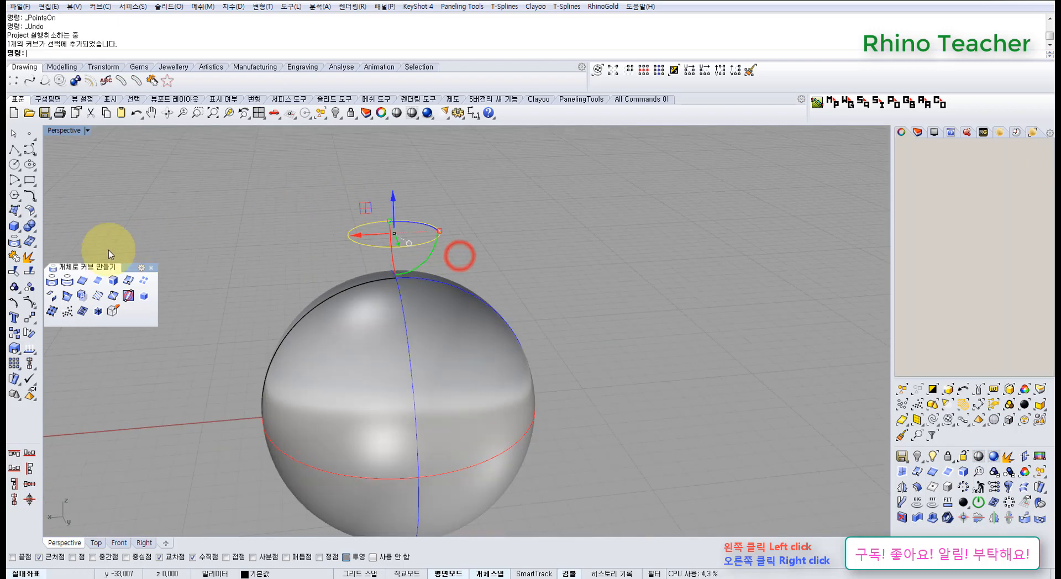
left_click(53, 282)
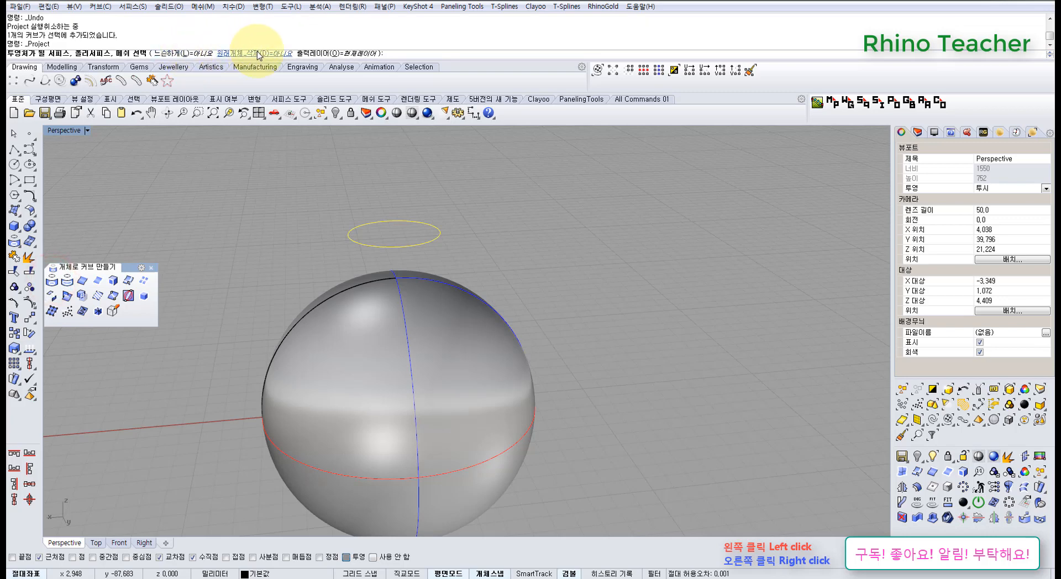
left_click(194, 56)
key("Escape")
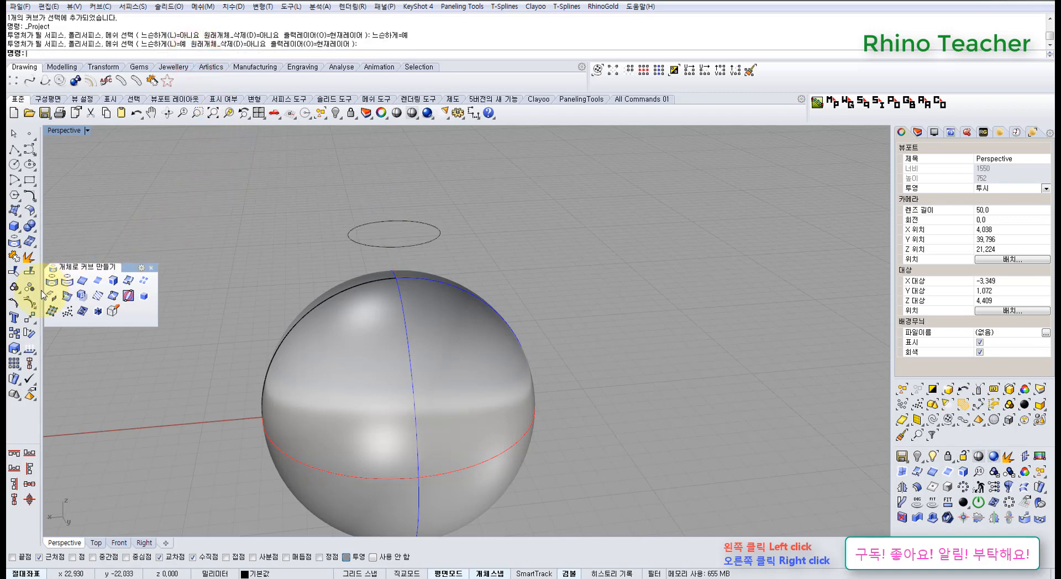
right_click(50, 283)
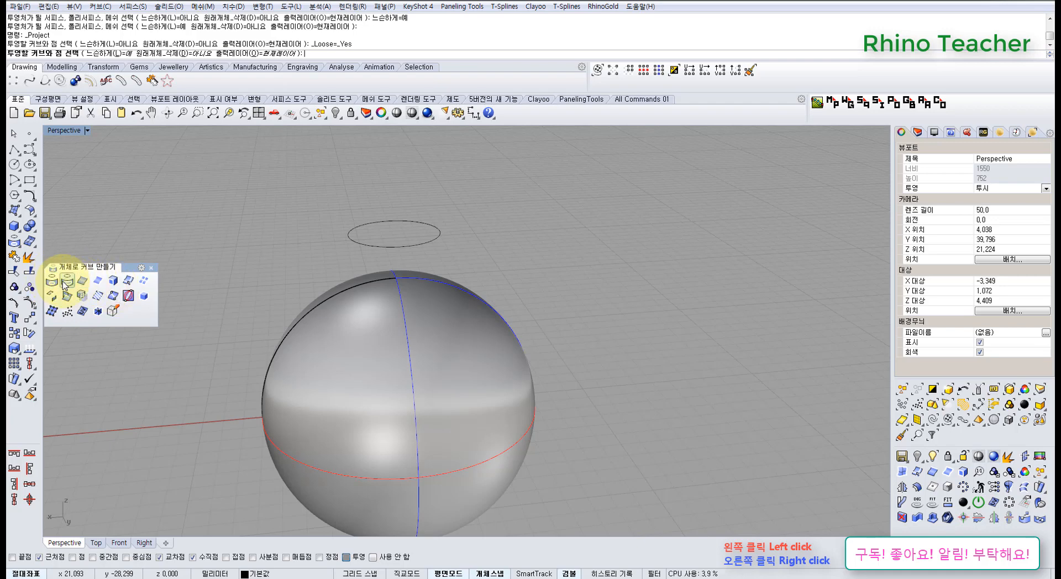
right_click_drag(360, 306, 393, 260)
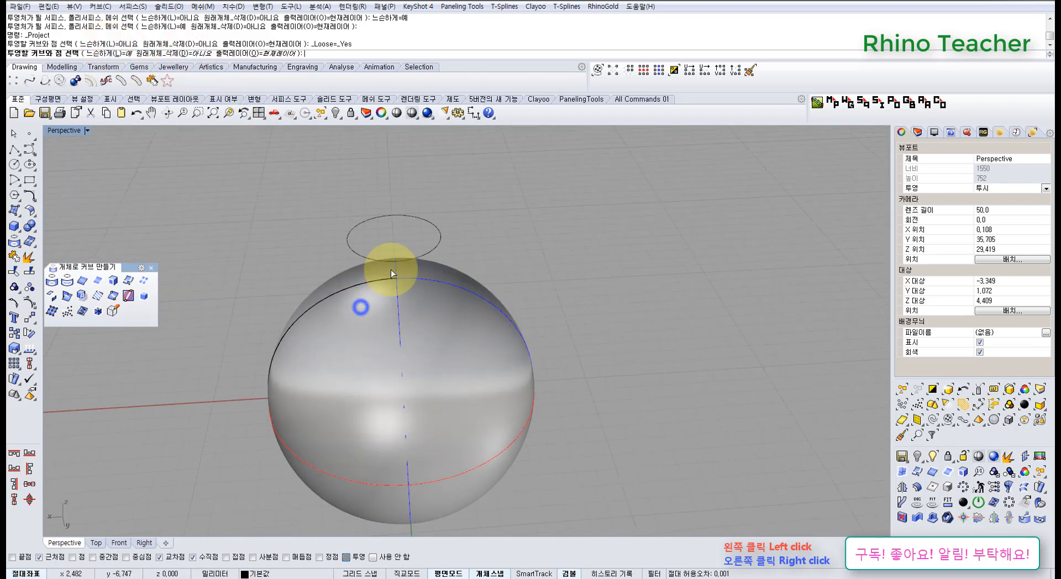
key("Escape")
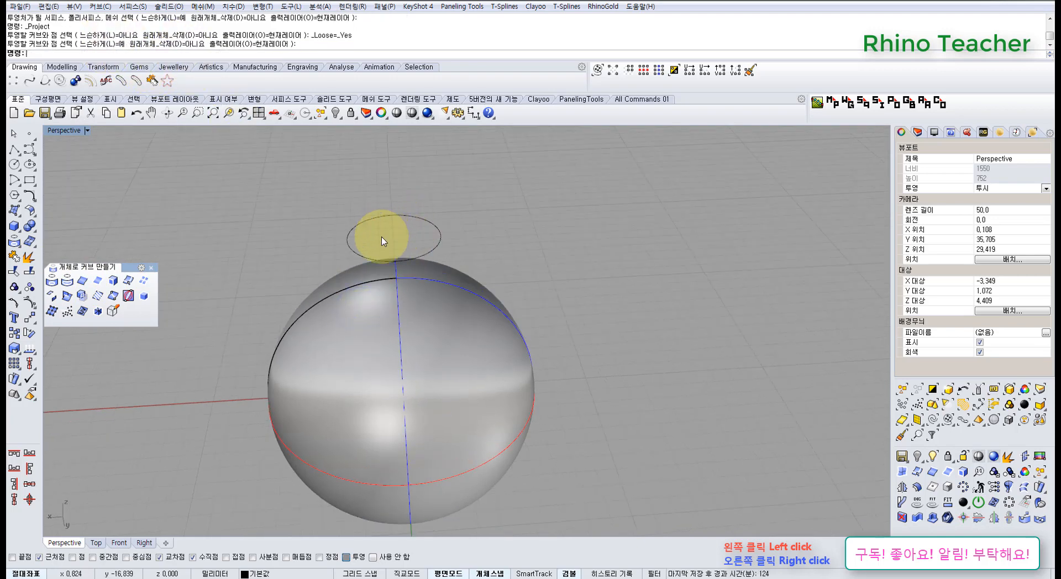
Step: Project the preselected circle onto the sphere with Loose set to Yes, and undo the projection
left_click(383, 236)
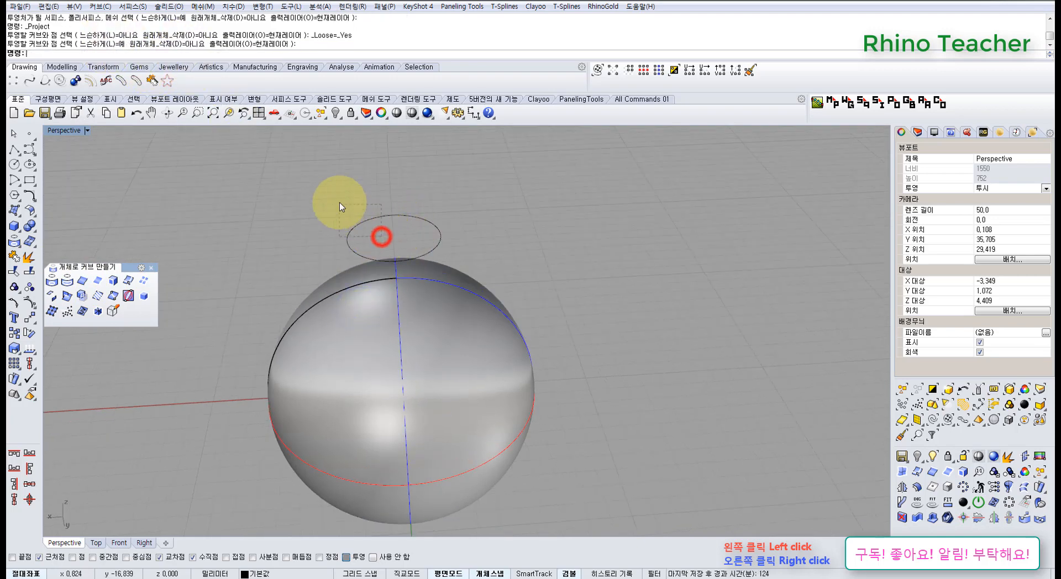
left_click(50, 281)
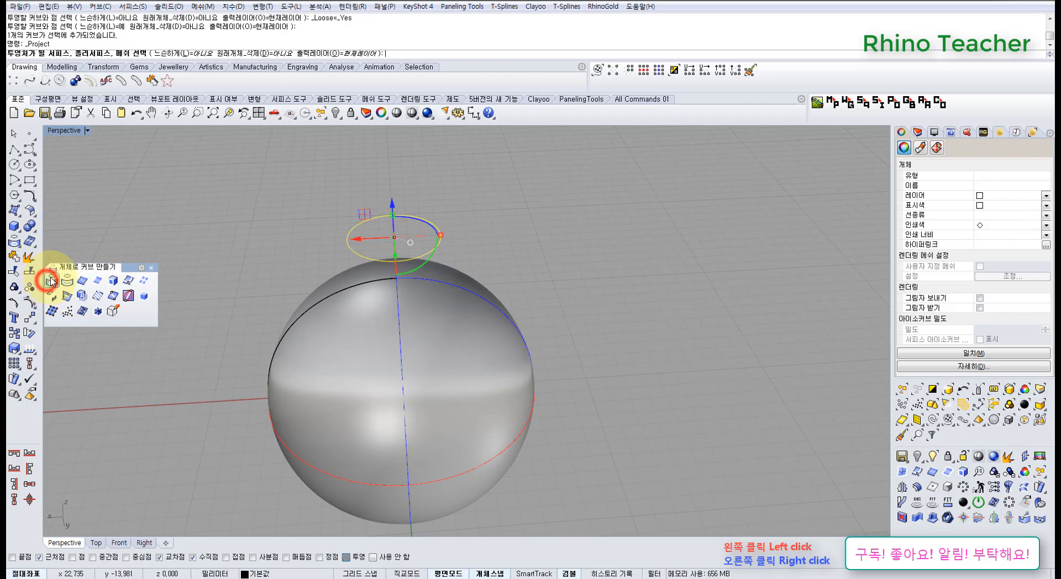
left_click(195, 54)
left_click(423, 318)
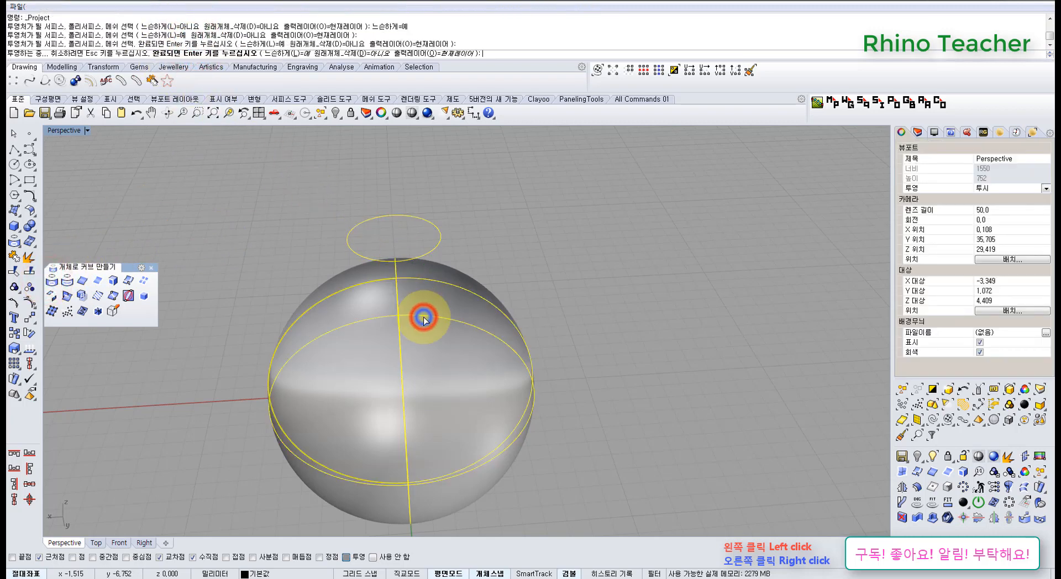
left_click(520, 224)
key("ctrl+z")
left_click(496, 219)
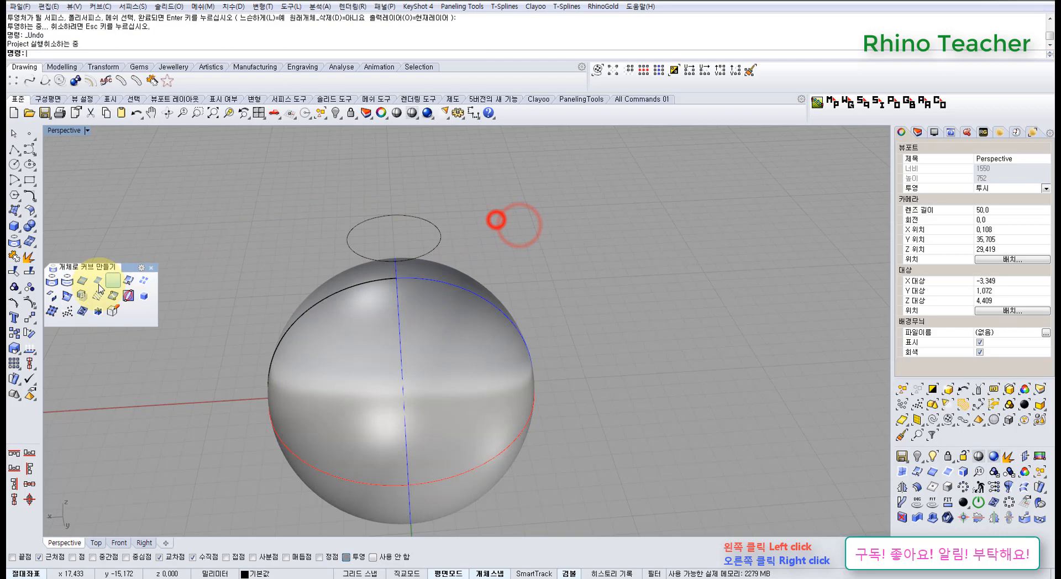
Step: Start Project with Loose set to Yes before picking the circle, project it onto the sphere, and undo it
left_click(54, 282)
left_click(128, 51)
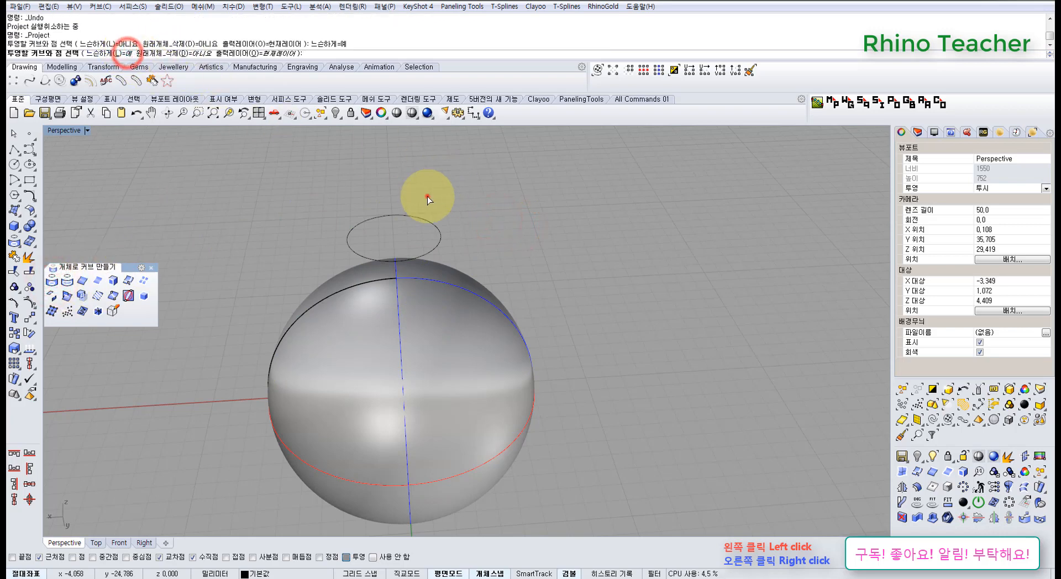
left_click_drag(428, 197, 322, 243)
right_click(241, 223)
left_click(356, 326)
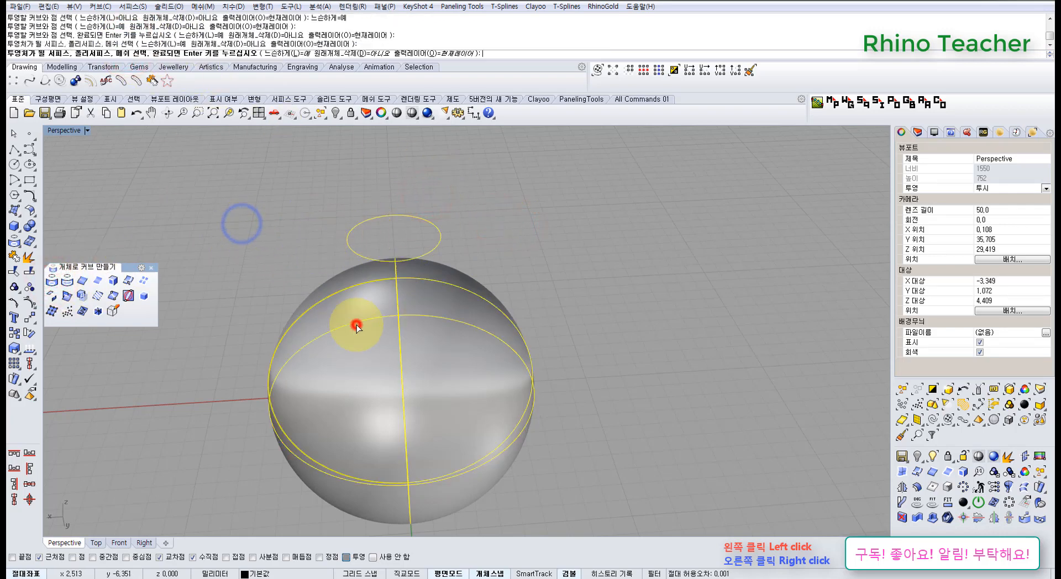
right_click(292, 259)
key("ctrl+z")
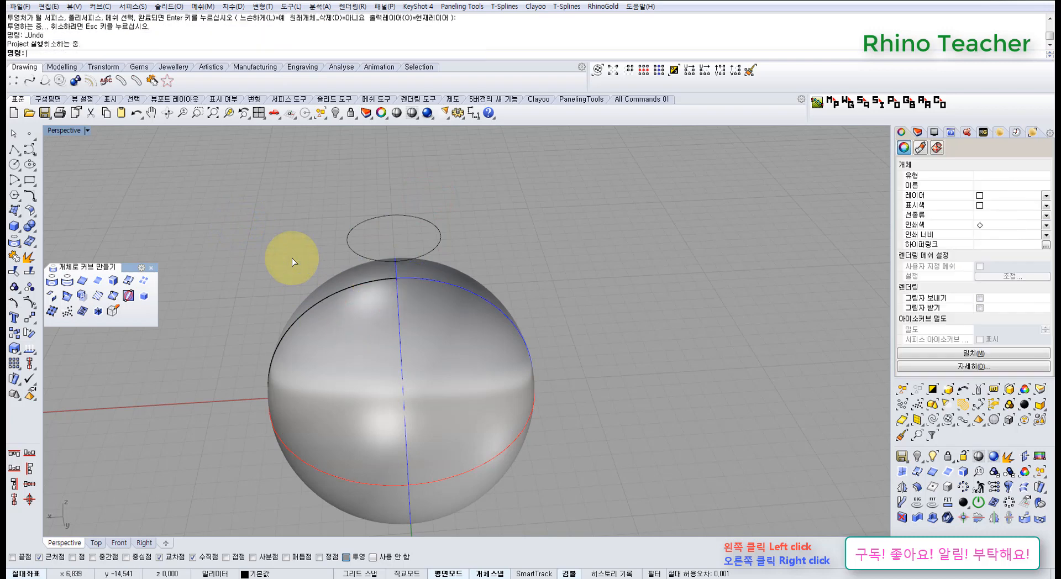
Step: Project the circle above the sphere onto it in the Perspective view, with Loose set to Yes and deletion of the original set to No
right_click_drag(250, 281, 360, 243)
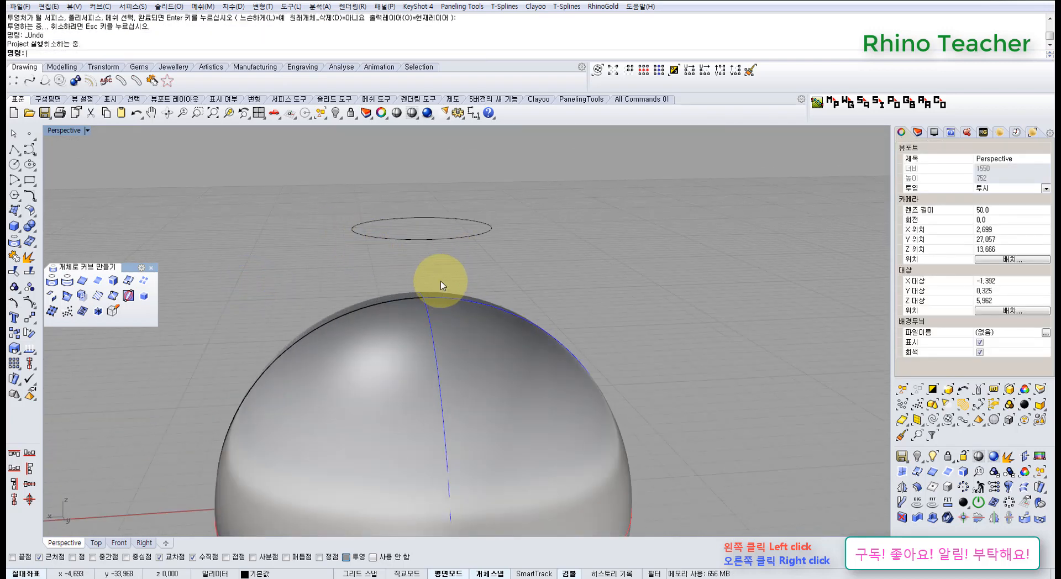
left_click_drag(518, 267, 332, 177)
right_click_drag(378, 195, 332, 232)
left_click(52, 281)
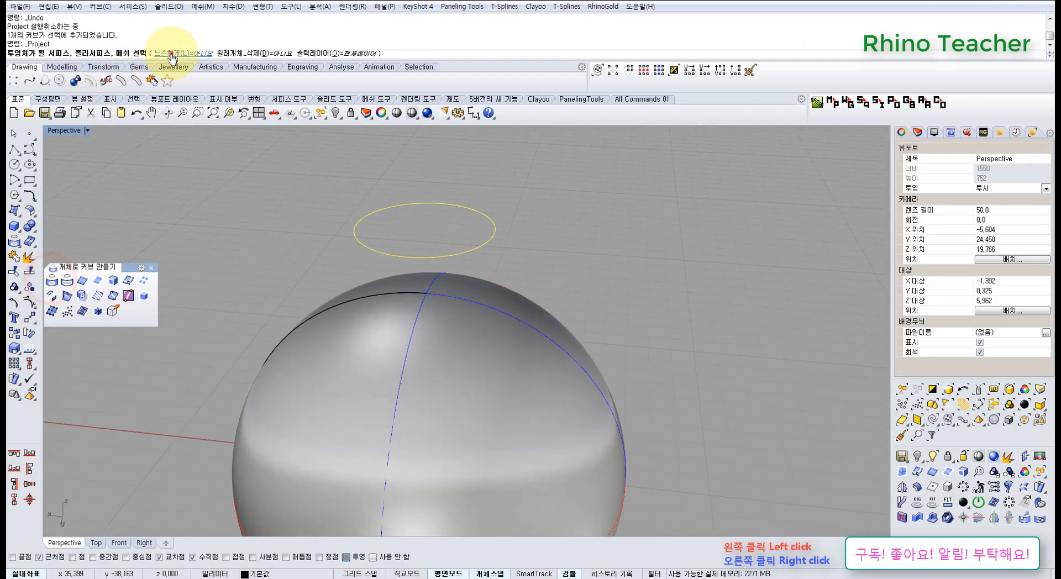
left_click(172, 53)
left_click(476, 330)
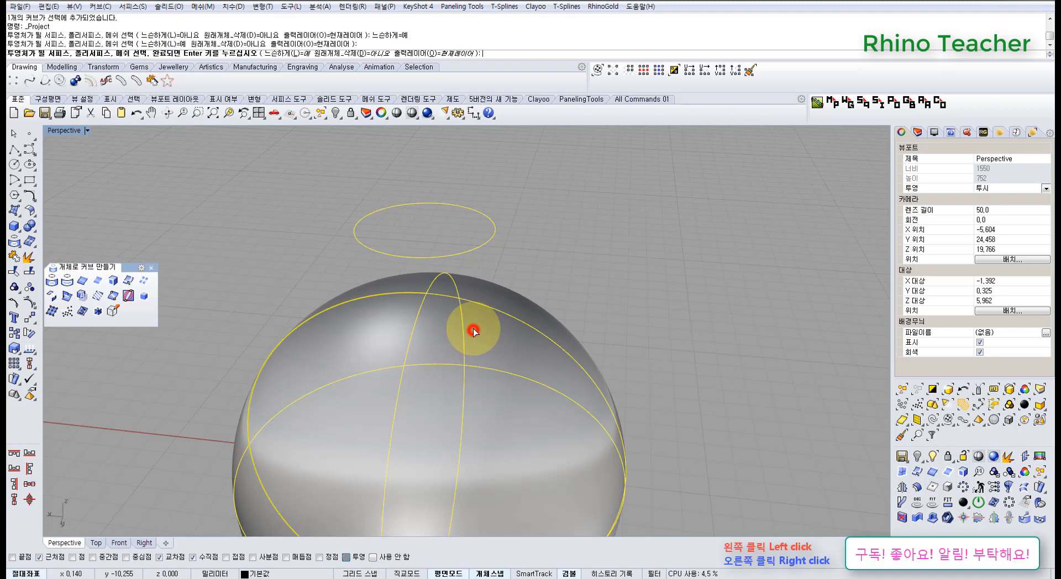
right_click(570, 258)
scroll(570, 258, "down", 3)
scroll(546, 244, "up", 5)
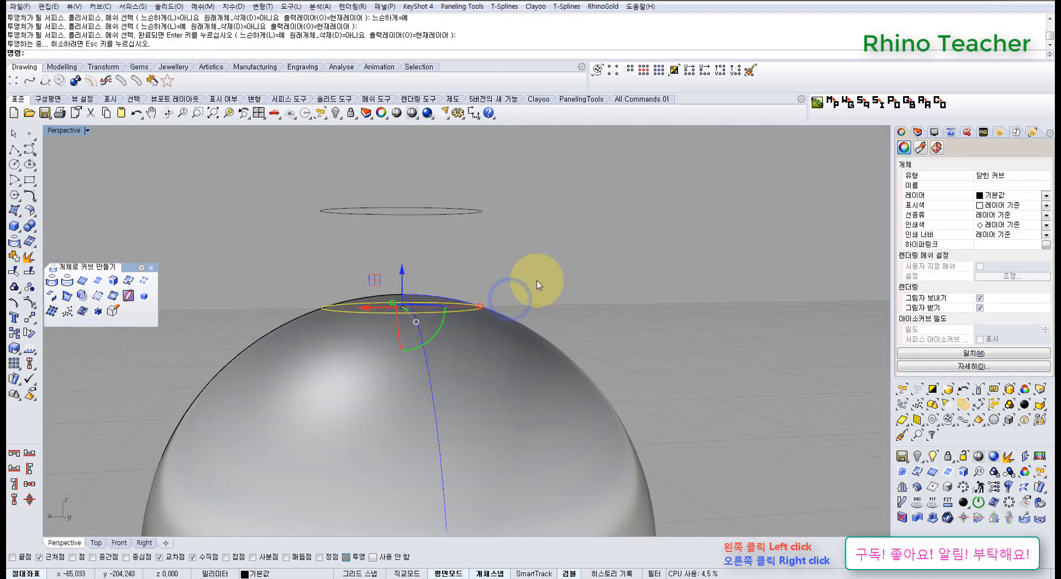
Step: Turn on the control points of the original circle and the loosely projected curve
left_click(572, 264)
right_click_drag(495, 260, 440, 281)
left_click_drag(243, 220, 606, 357)
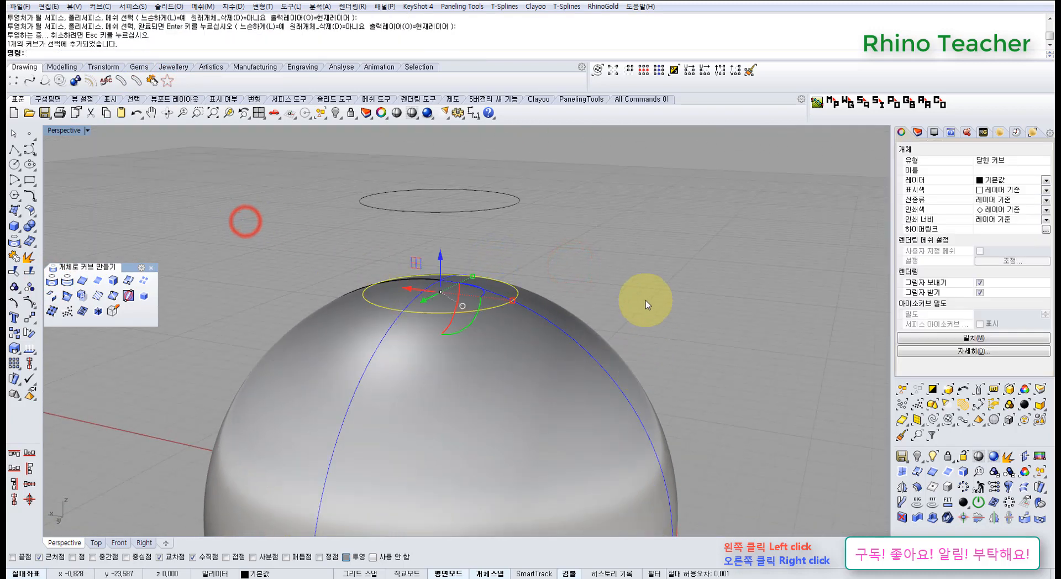
left_click(488, 205, "shift")
key("F10")
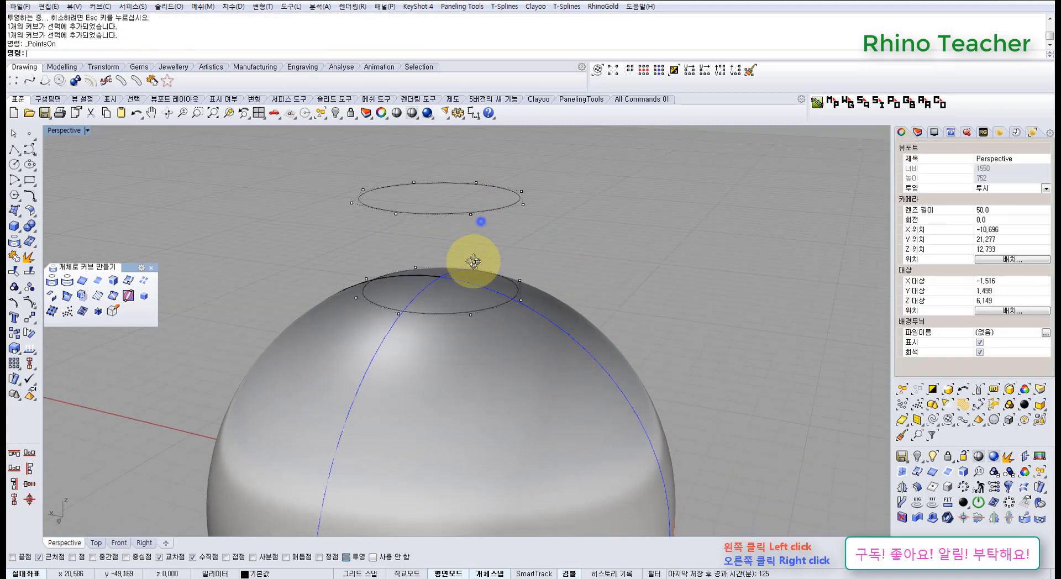
right_click_drag(474, 260, 510, 308)
Step: Compare the control points of the original and loosely projected circles in the Top, Right and Perspective views
key("ctrl+F1")
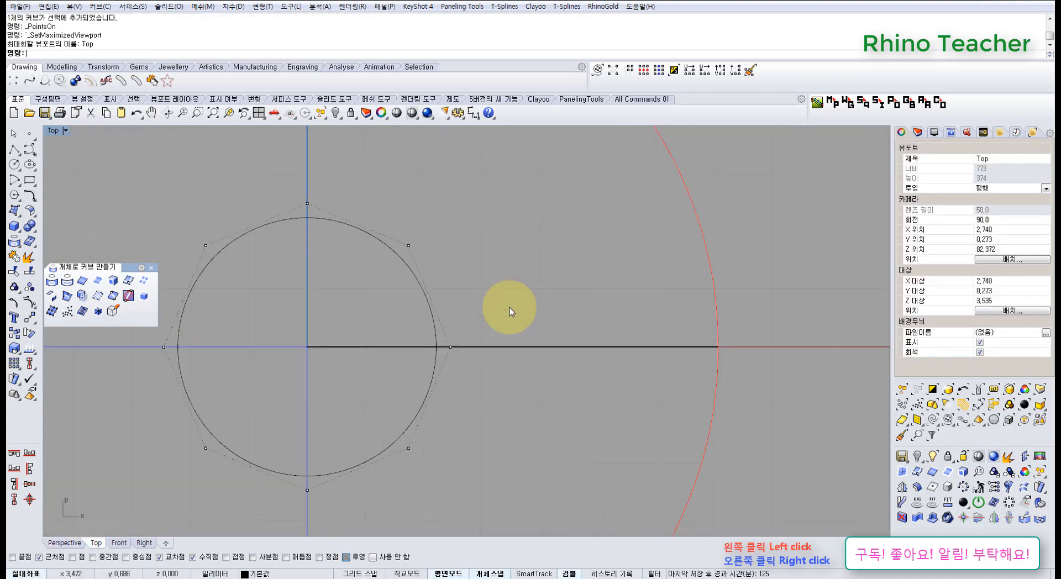
key("ctrl+F3")
right_click_drag(520, 353, 500, 307)
scroll(500, 306, "up", 5)
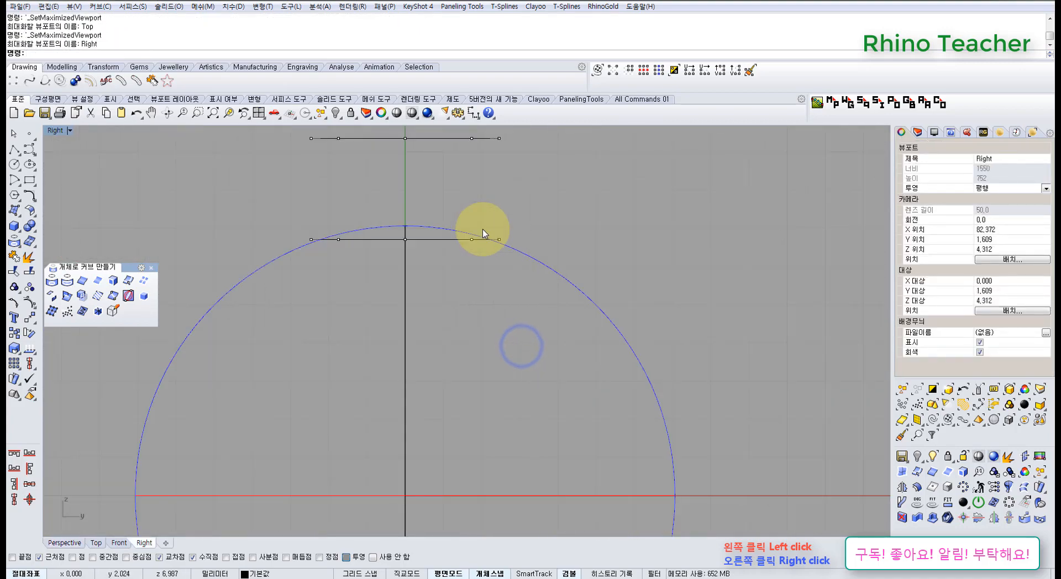
key("ctrl+F4")
scroll(483, 243, "up", 5)
right_click_drag(478, 225, 476, 287)
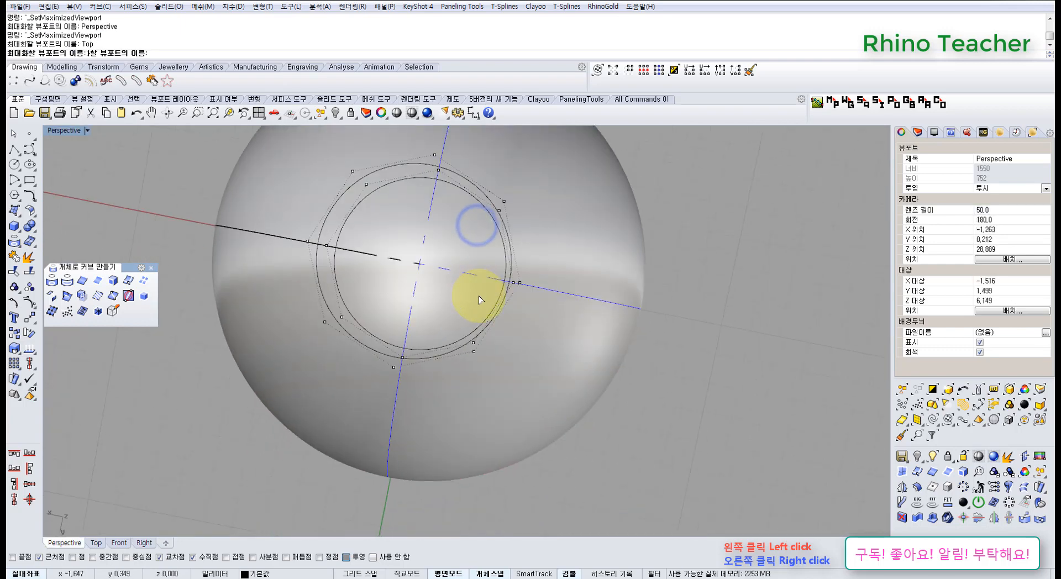
key("ctrl+F1")
scroll(376, 276, "up", 5)
scroll(497, 327, "down", 6)
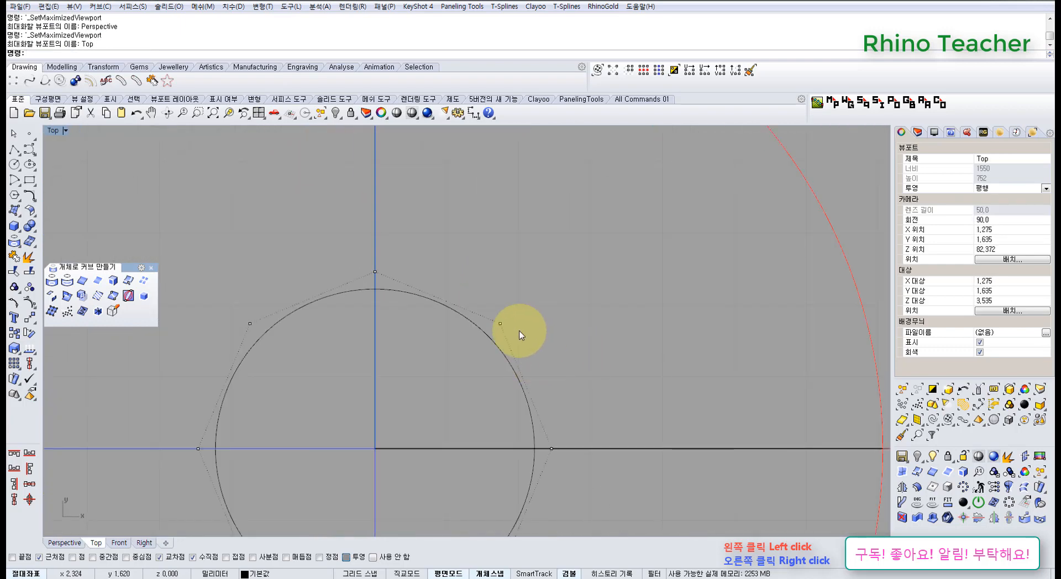
scroll(492, 320, "up", 10)
key("ctrl+F4")
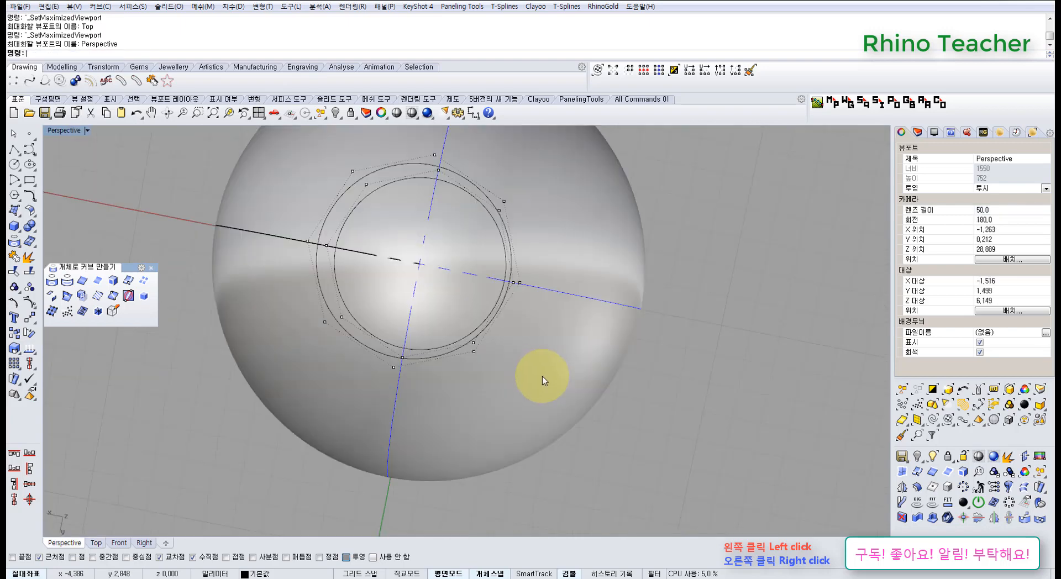
Step: Split the sphere with the loosely projected curve
right_click_drag(540, 379, 486, 280)
scroll(430, 322, "up", 3)
right_click_drag(430, 321, 434, 335)
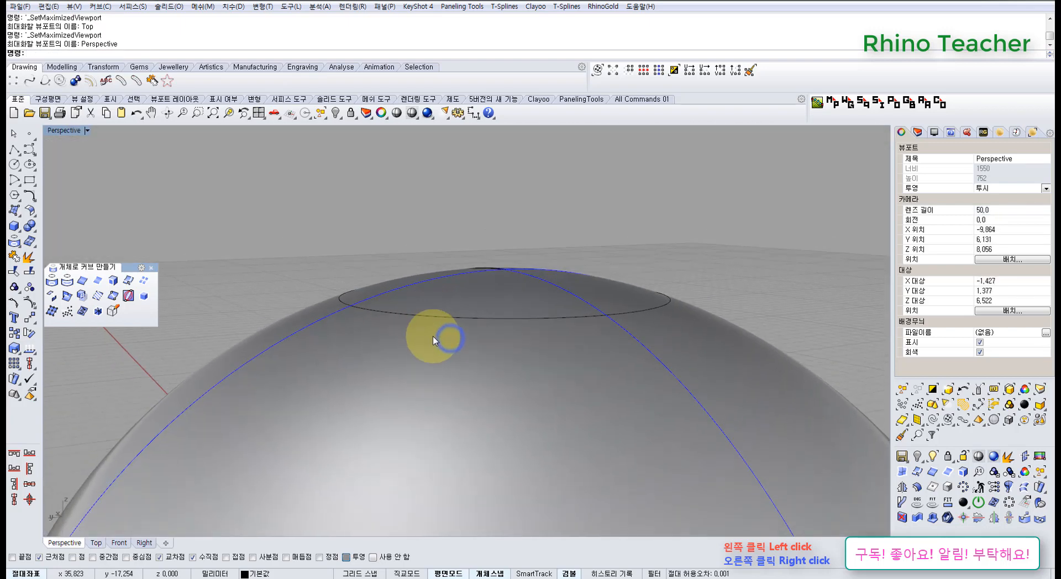
left_click(432, 336)
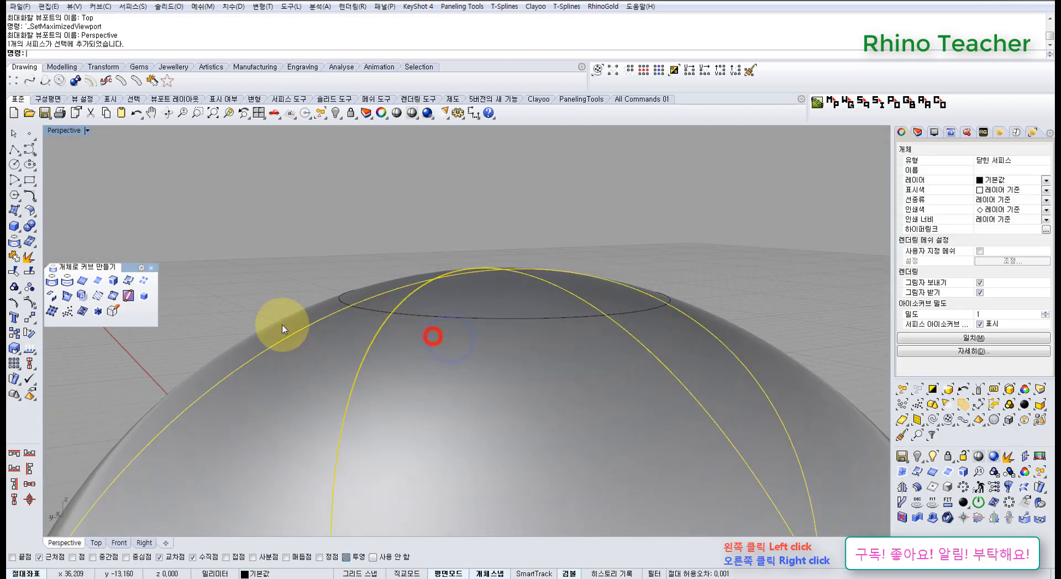
left_click(26, 275)
left_click(368, 308)
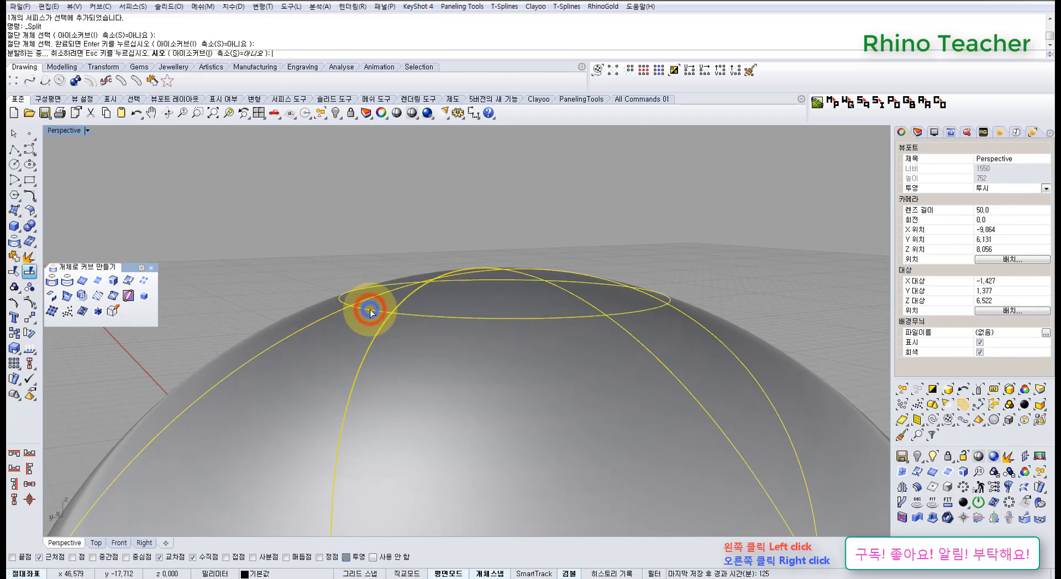
right_click(353, 294)
left_click(319, 252)
Step: Delete the cap surface split from the sphere, and undo both the deletion and the split
left_click(445, 297)
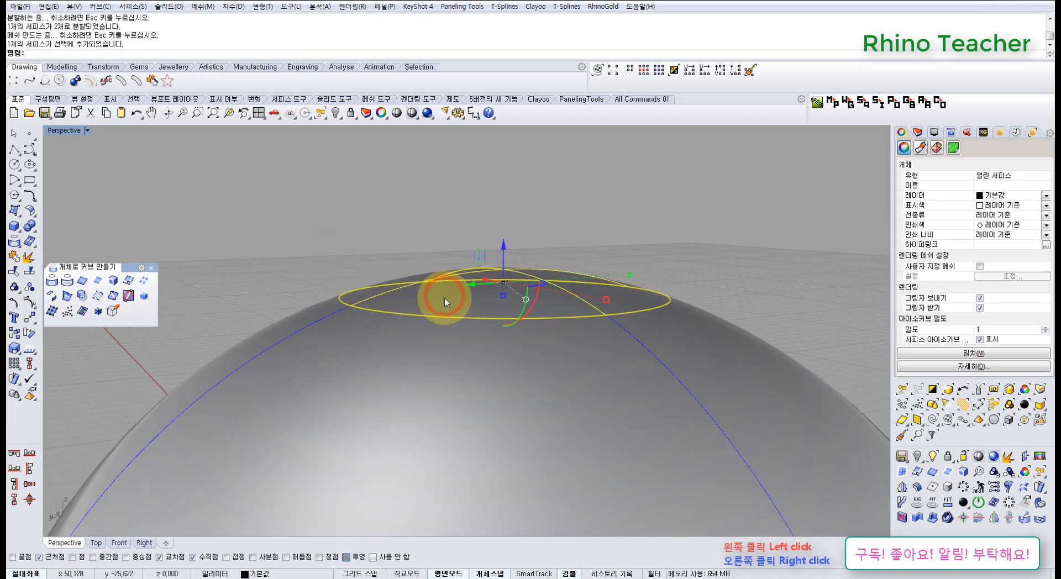
key("Delete")
right_click_drag(444, 298, 436, 327)
key("ctrl+z")
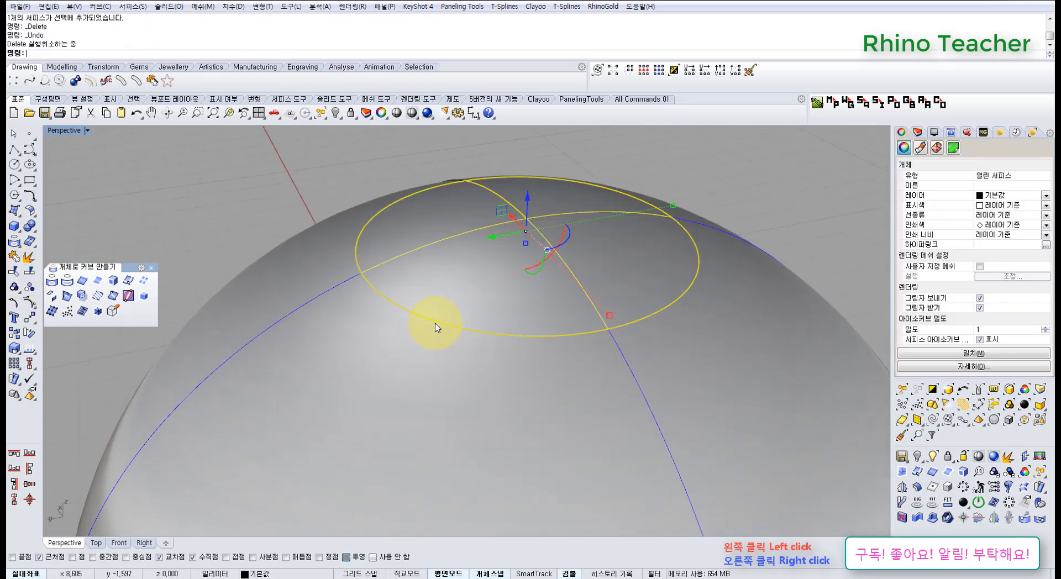
key("ctrl+z")
scroll(460, 327, "down", 3)
left_click(633, 253)
Step: Examine closely in the Top view how the original and projected circles line up, and return to the Perspective view
right_click_drag(528, 251, 549, 294)
key("ctrl+F1")
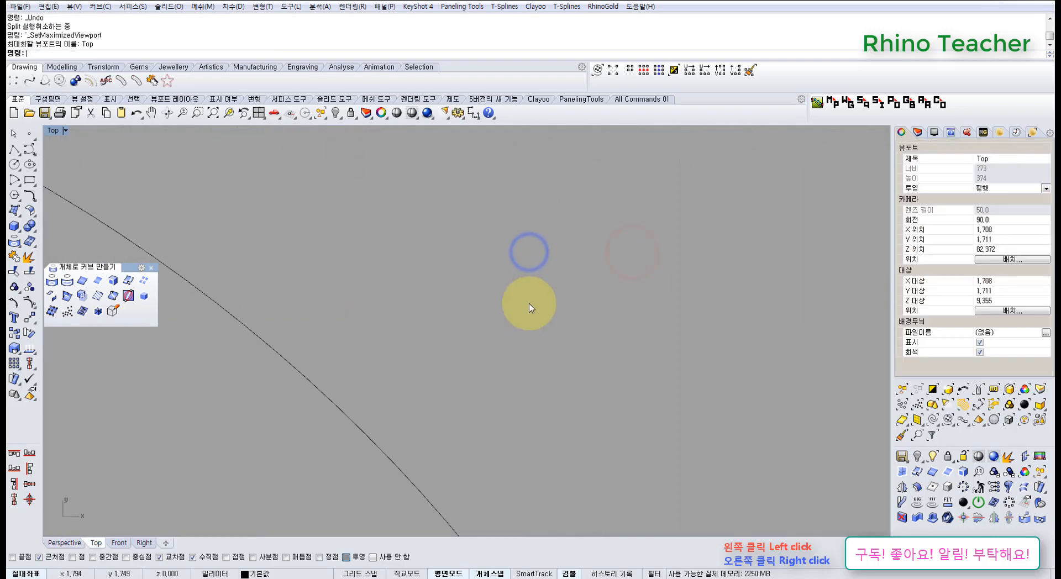
right_click_drag(425, 388, 437, 330)
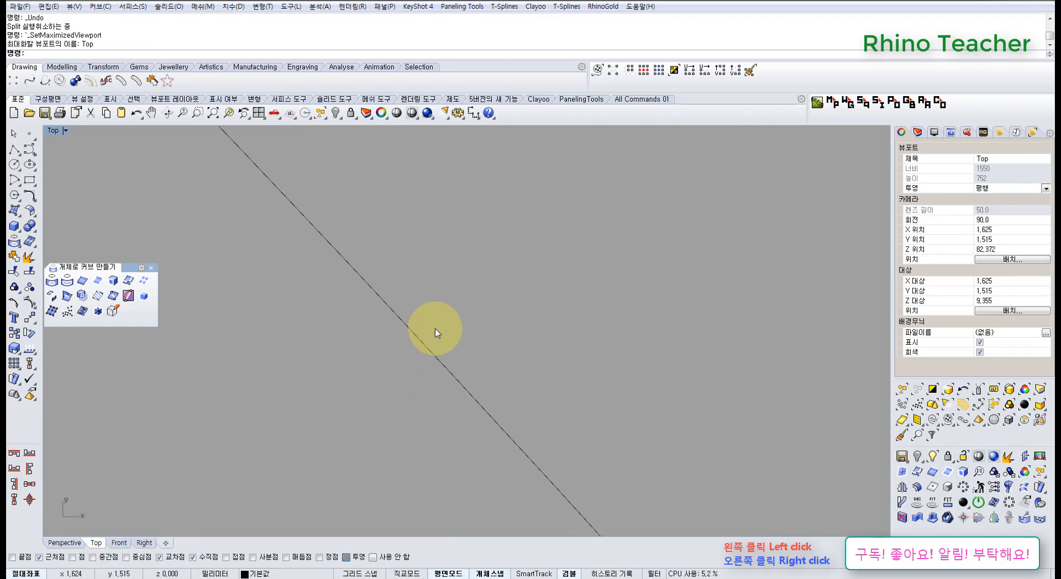
scroll(442, 316, "down", 10)
right_click_drag(321, 325, 425, 323)
scroll(390, 258, "up", 10)
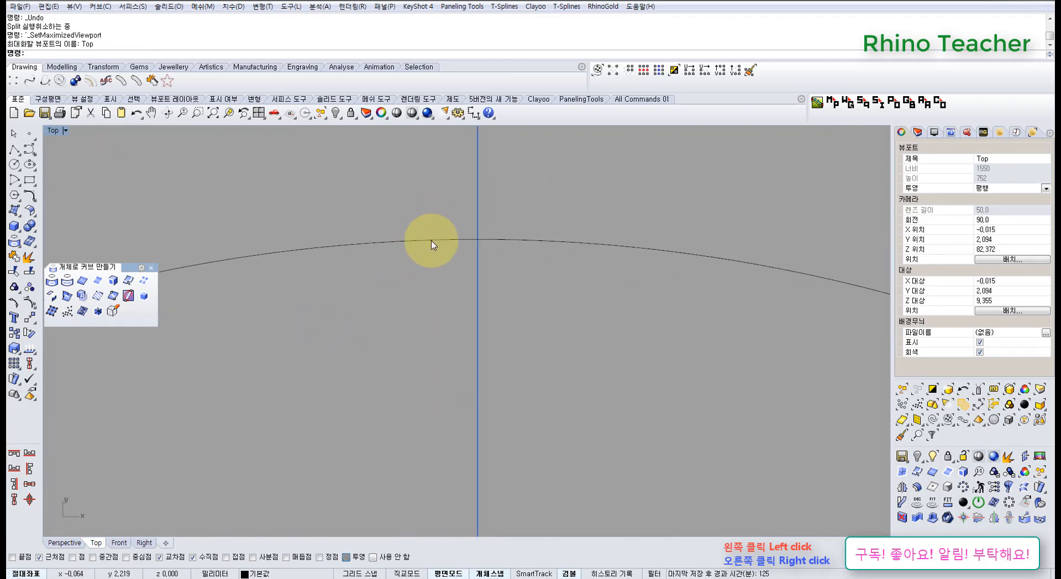
key("ctrl+F4")
right_click_drag(478, 344, 367, 241)
scroll(433, 251, "down", 3)
scroll(415, 225, "up", 3)
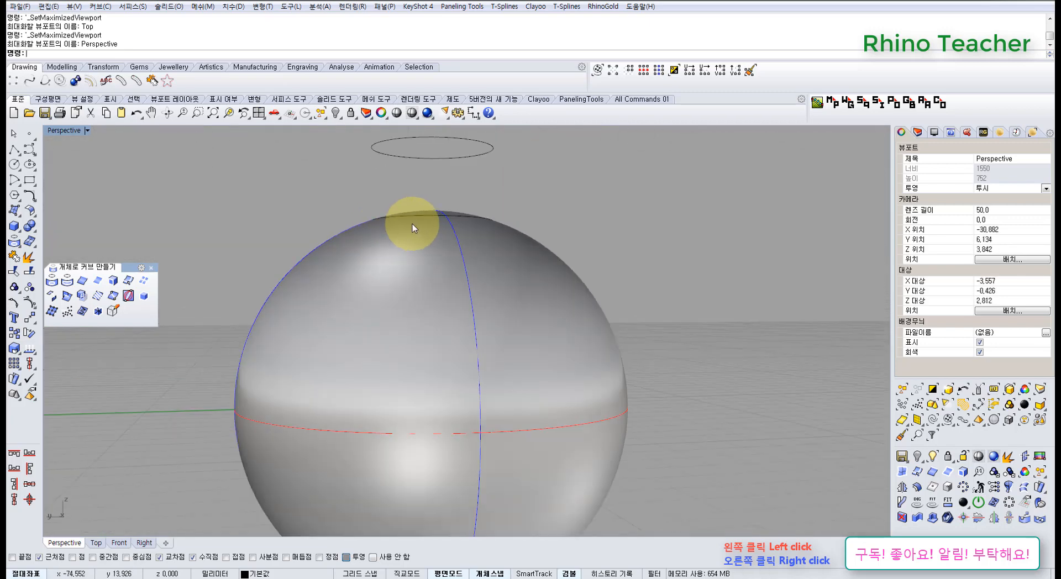
scroll(364, 226, "down", 3)
Step: Highlight the sphere together with its projected curve, and undo the loose projection
left_click_drag(226, 210, 716, 545)
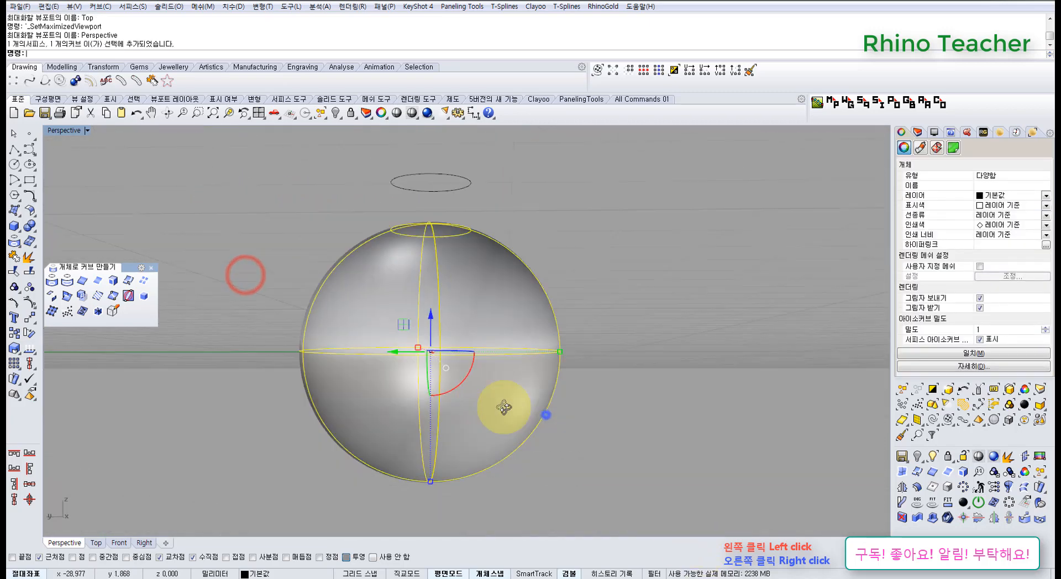
right_click_drag(509, 405, 546, 415)
left_click(573, 391)
key("ctrl+z")
Step: Project the circle above the sphere onto the sphere with Loose set to No
right_click_drag(545, 331, 397, 239)
left_click_drag(469, 281, 418, 250)
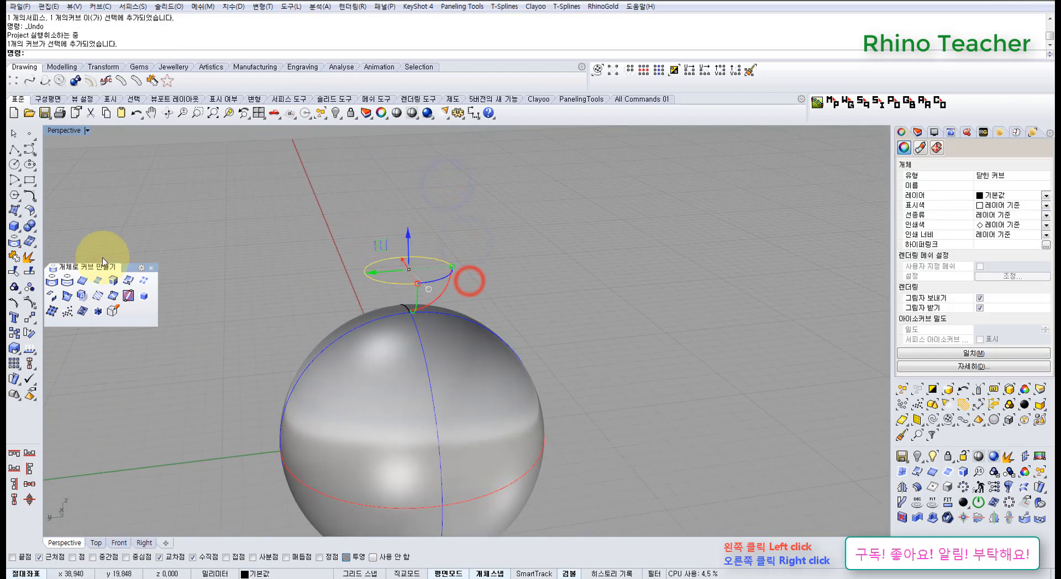
left_click(52, 280)
left_click(173, 53)
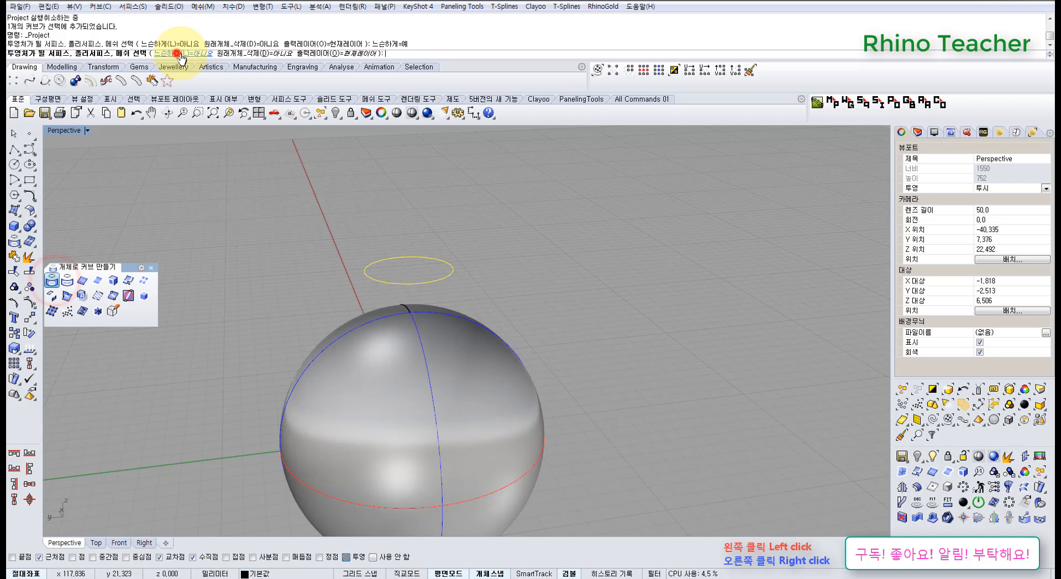
left_click(448, 358)
right_click(448, 359)
Step: Examine the projected curves at the top and bottom of the sphere, and undo the projection
scroll(449, 357, "down", 8)
left_click(584, 405)
right_click_drag(469, 462, 458, 312)
scroll(417, 417, "up", 7)
scroll(433, 276, "down", 6)
right_click_drag(435, 249, 431, 402)
scroll(423, 339, "up", 3)
key("ctrl+z")
Step: Project the circle onto the sphere once more with Loose set to No, and undo it after a check
left_click(416, 273)
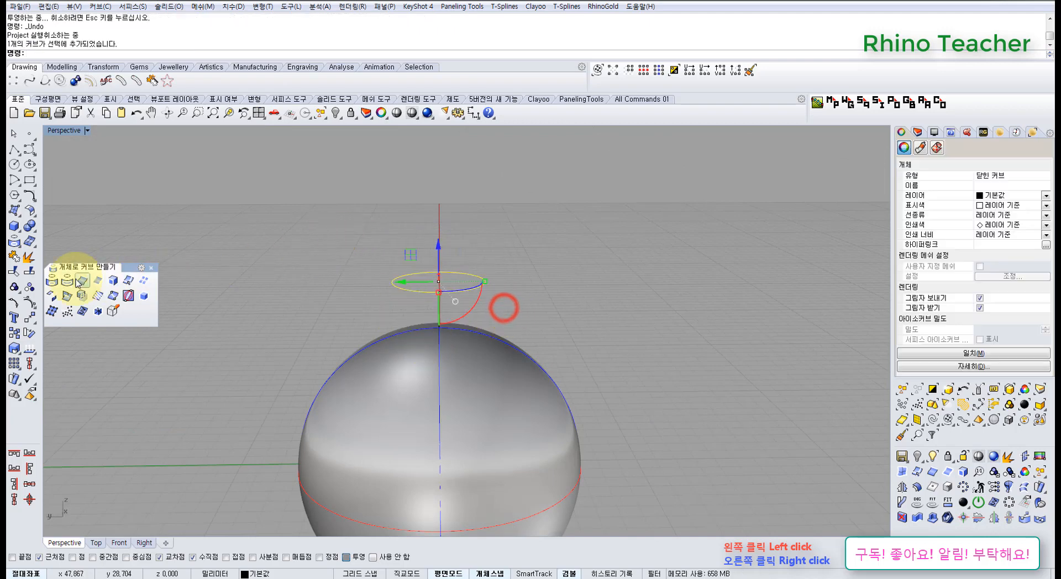
left_click(51, 282)
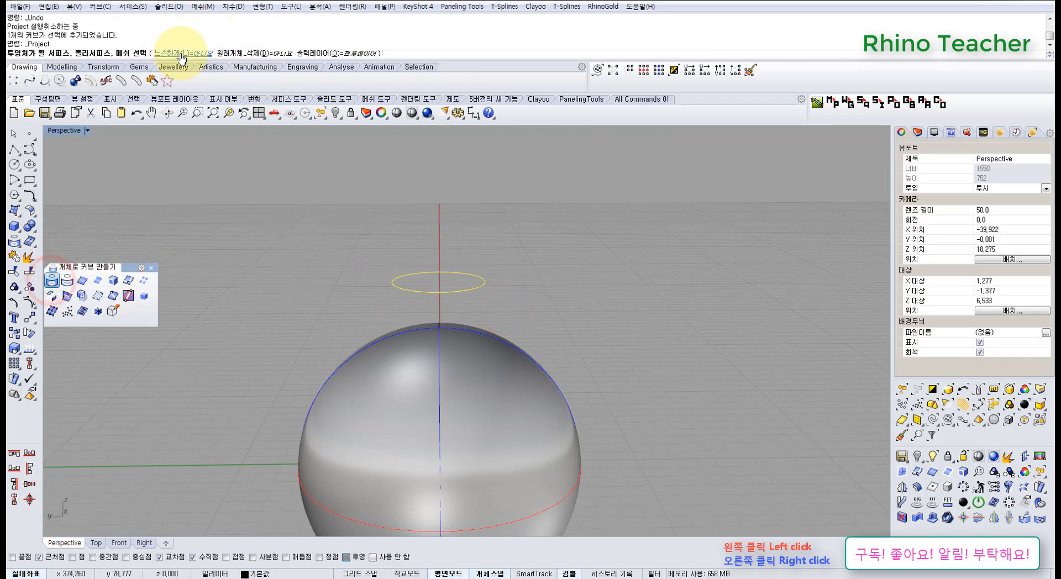
left_click(403, 372)
right_click(403, 372)
scroll(420, 348, "down", 3)
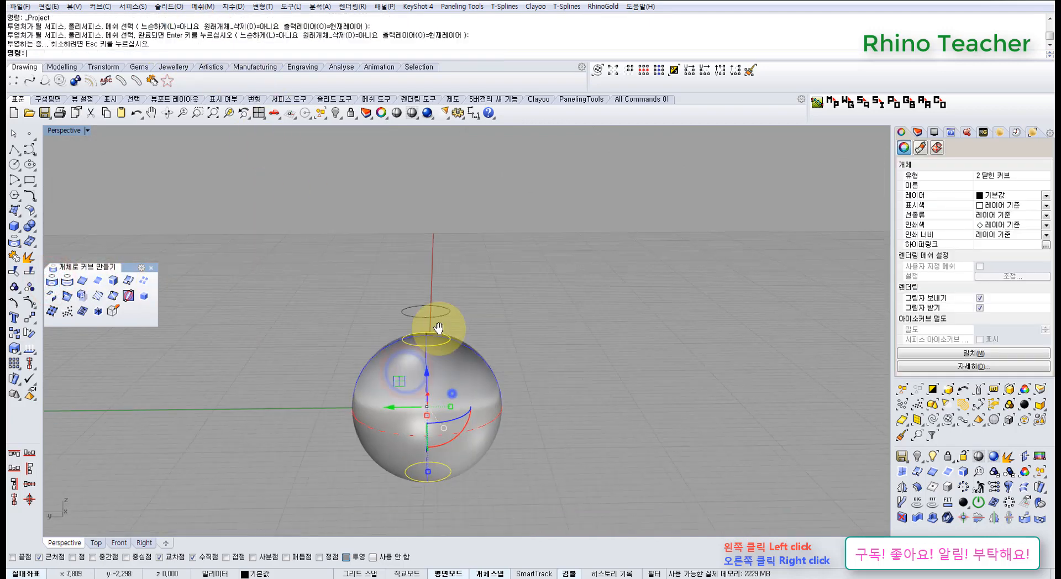
key("ctrl+z")
Step: Project the circle onto the sphere with Loose set to Yes
scroll(474, 284, "up", 3)
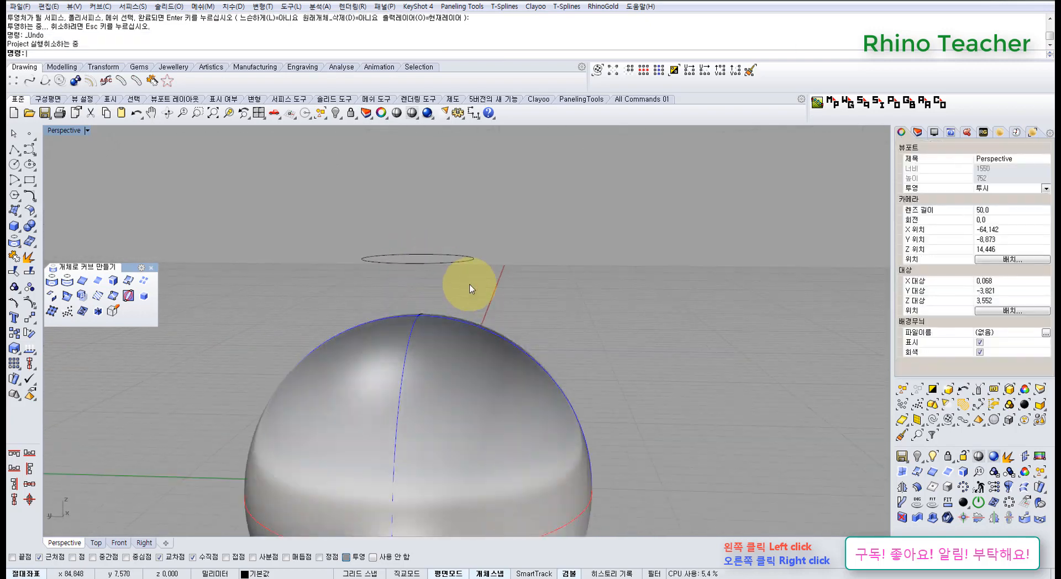
left_click(488, 283)
left_click(51, 281)
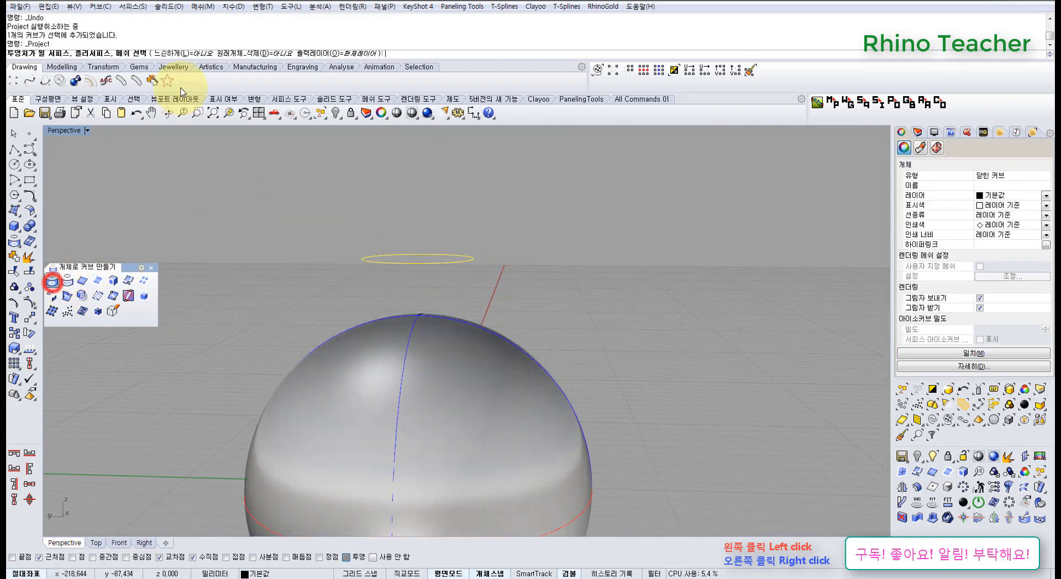
left_click(186, 54)
left_click(435, 395)
right_click(445, 395)
right_click_drag(498, 439, 481, 407)
scroll(454, 325, "up", 3)
Step: Undo the loose projection and the drag preceding it, and redo both
key("ctrl+z")
right_click_drag(434, 302, 491, 360)
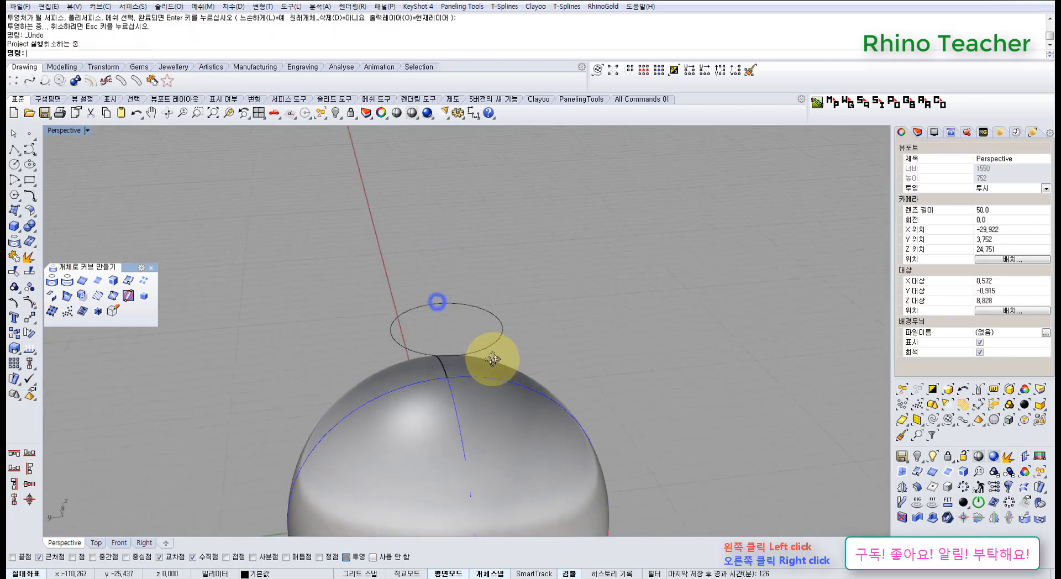
scroll(510, 379, "down", 3)
key("ctrl+z")
key("ctrl+y")
key("ctrl+y")
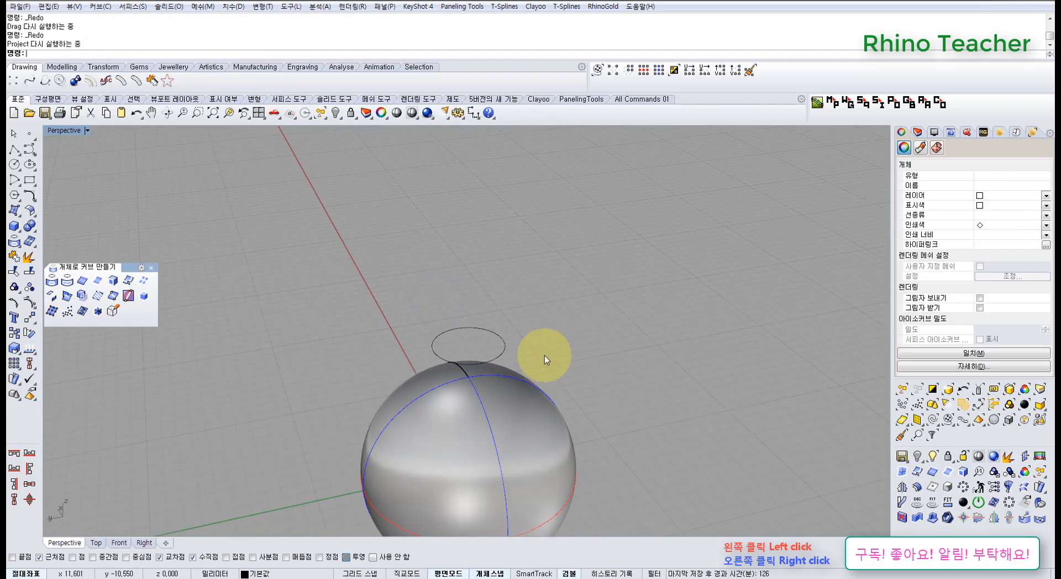
Step: Bring back the hidden cylinder that passes through the sphere, and delete it
left_click(571, 349)
middle_click(524, 347)
left_click(493, 319)
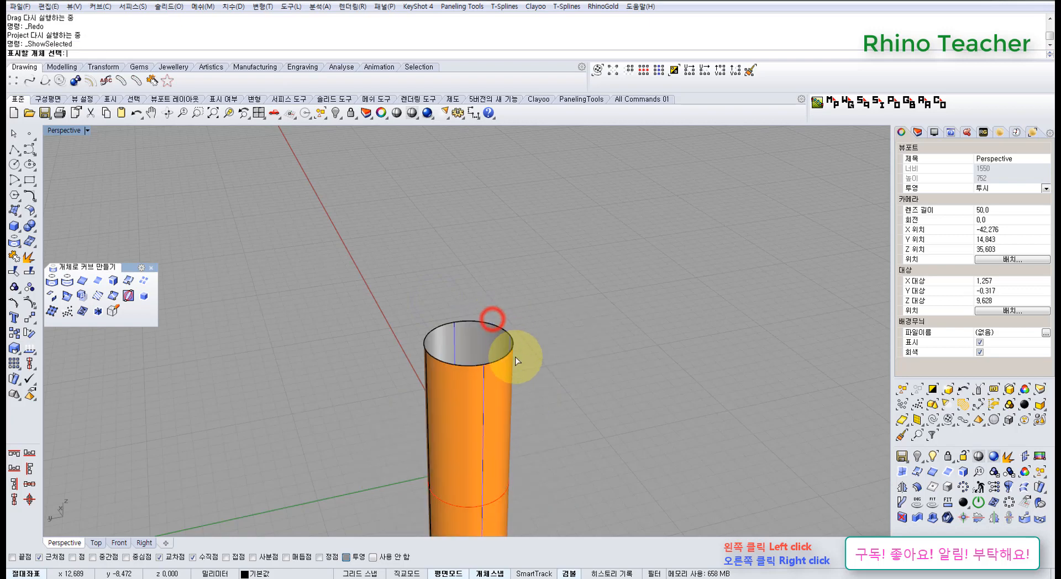
left_click(502, 374)
scroll(485, 416, "up", 4)
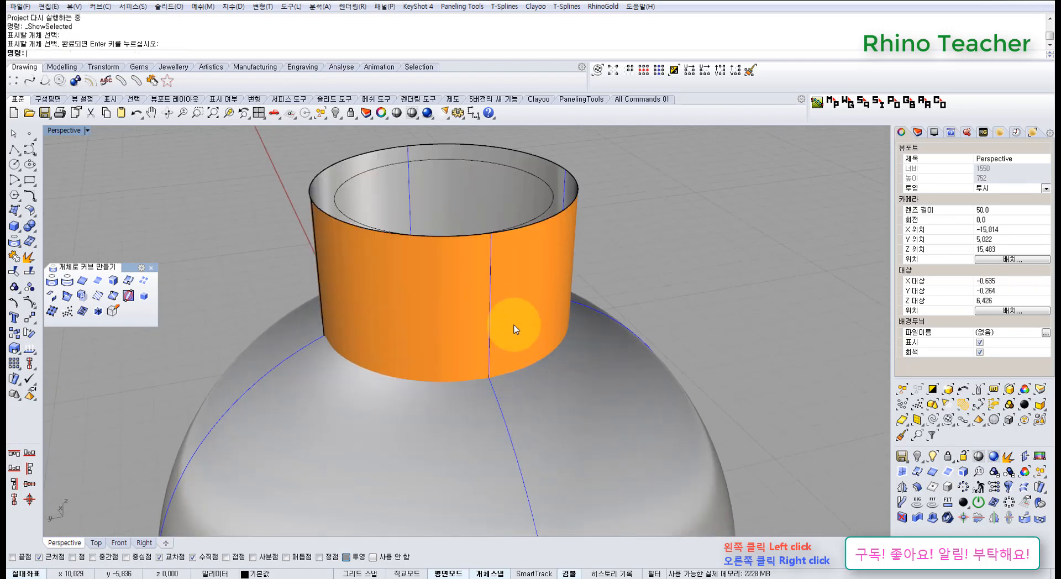
scroll(514, 329, "down", 3)
left_click(514, 325)
key("Delete")
Step: Extrude the original circle about 10 mm downward through the sphere without caps
left_click_drag(571, 259, 518, 252)
scroll(516, 298, "down", 3)
right_click_drag(540, 317, 486, 269)
key("F5")
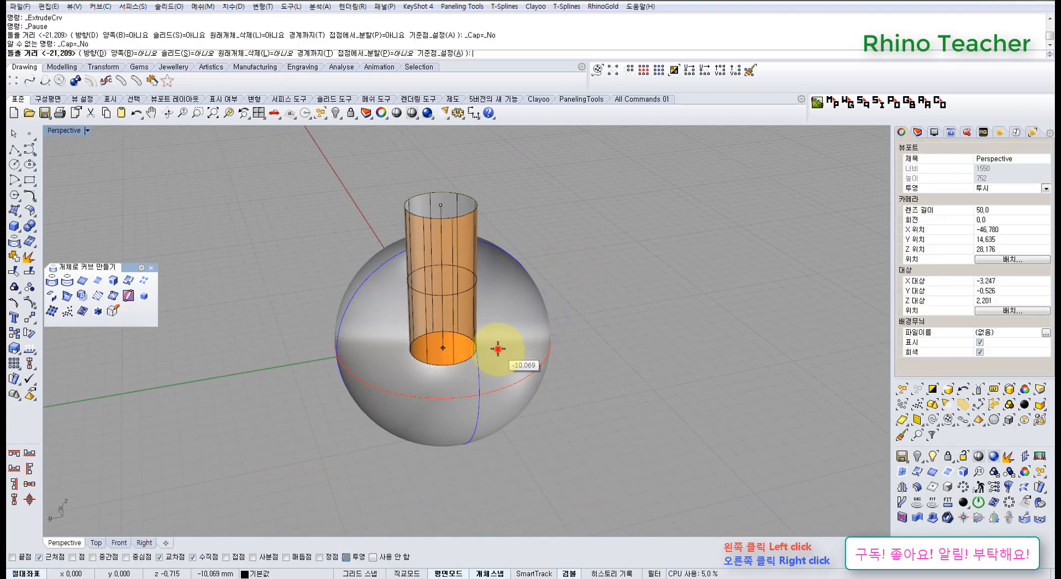
left_click(498, 348)
Step: Inspect closely where the extruded cylinder meets the sphere, and delete the cylinder
scroll(492, 294, "up", 8)
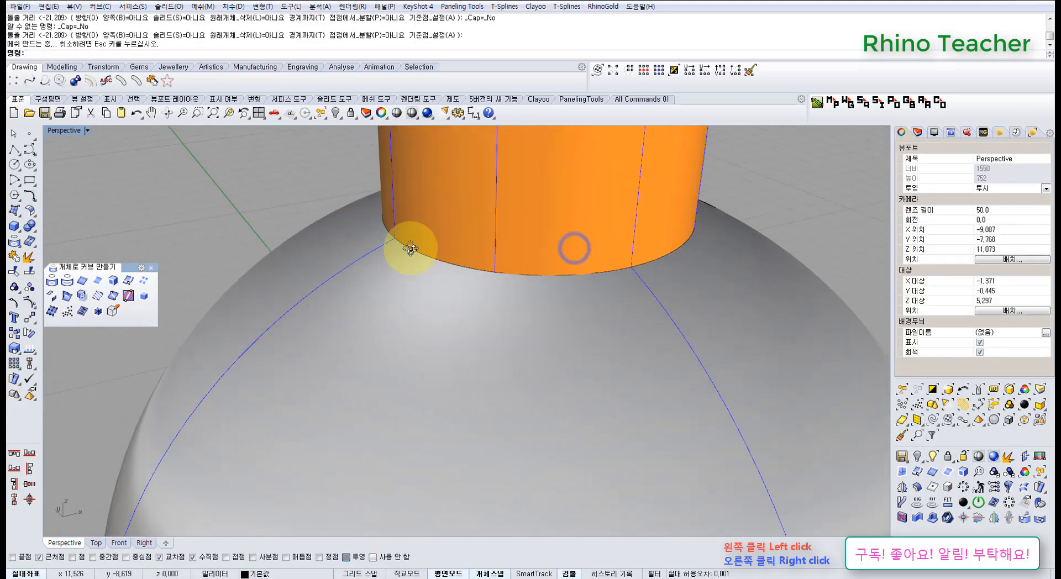
right_click_drag(411, 249, 267, 239)
left_click(424, 249)
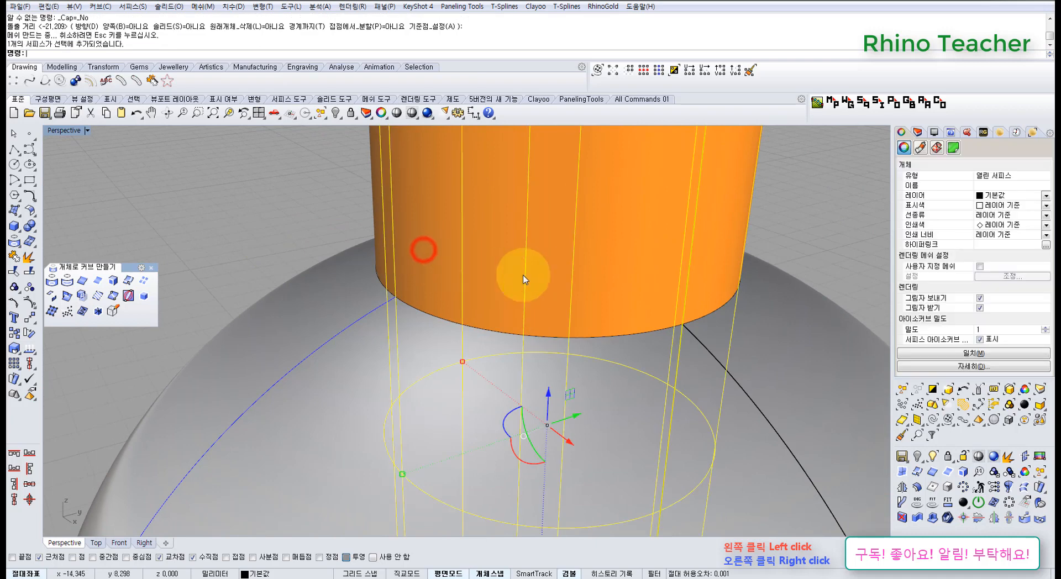
key("Delete")
Step: Delete the projected curve at the top of the sphere, keeping the original circle above it
scroll(544, 273, "down", 4)
right_click_drag(559, 261, 224, 277)
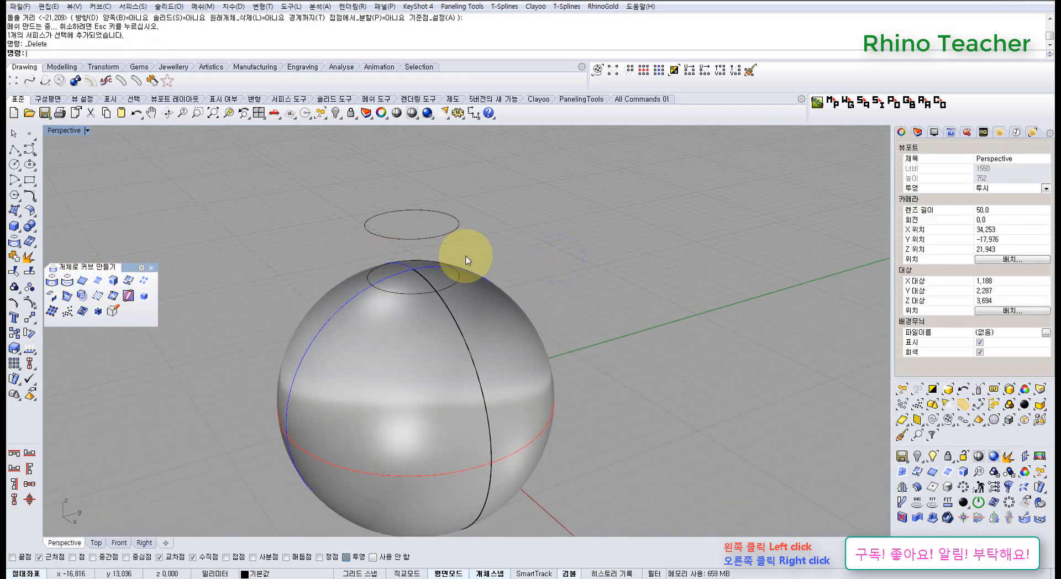
right_click_drag(464, 249, 473, 243)
scroll(459, 260, "up", 3)
scroll(337, 267, "up", 1)
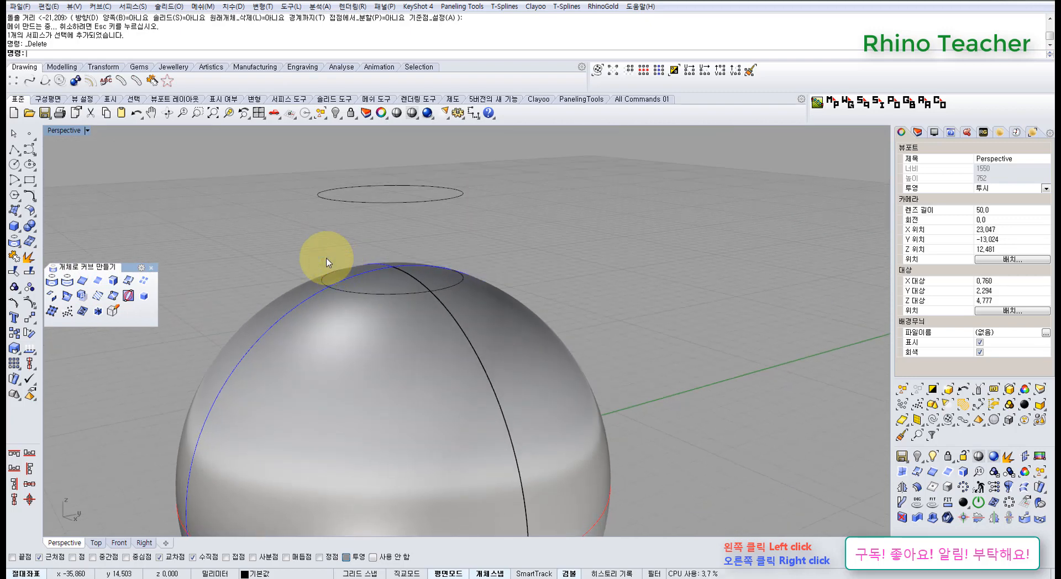
right_click_drag(394, 267, 440, 257, "shift")
left_click(500, 274)
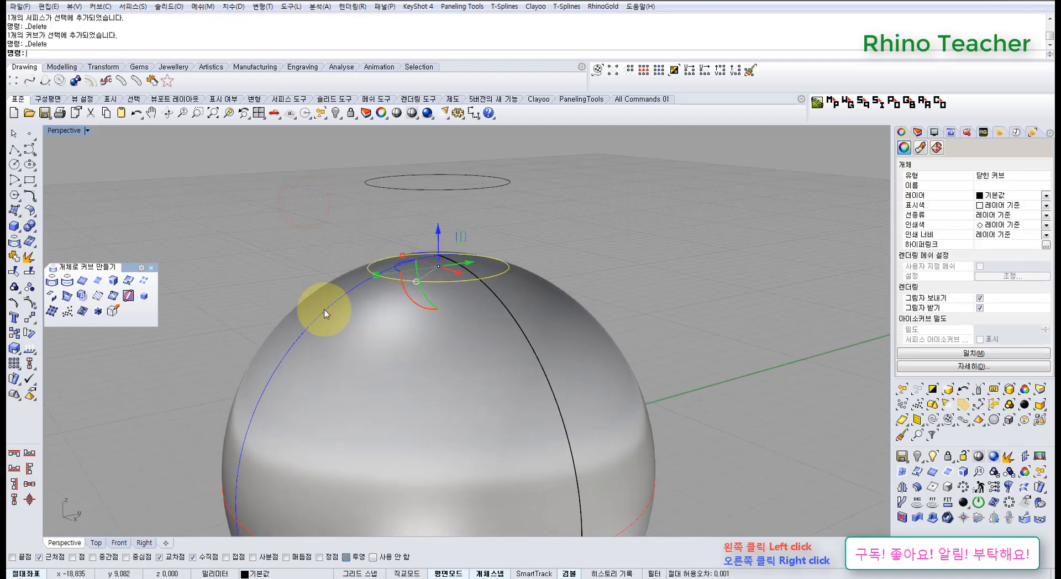
key("Delete")
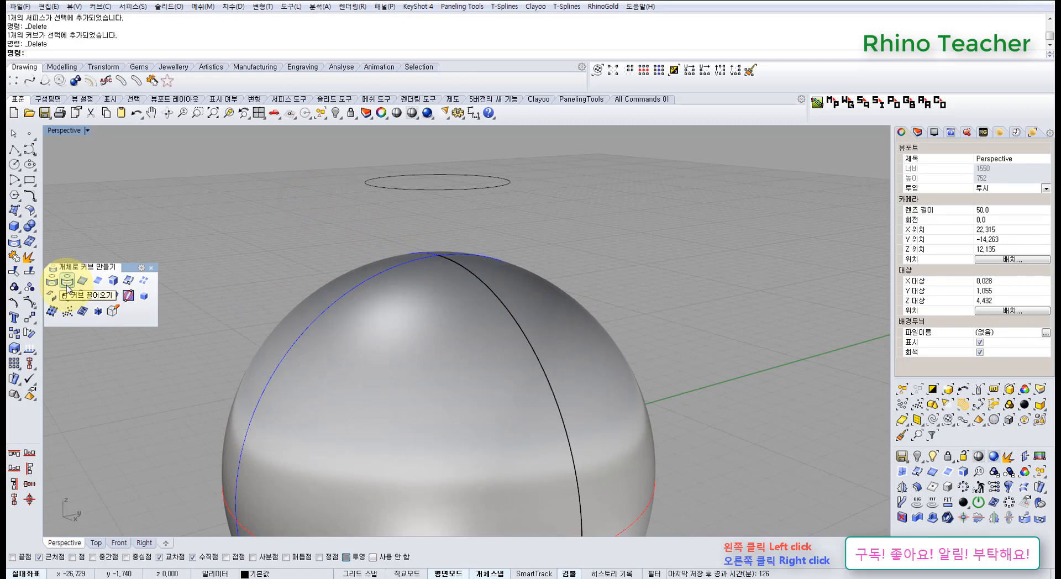
Step: Start the Pull command, switch to the Front view and cancel the pull
left_click(65, 286)
right_click_drag(389, 270, 435, 229)
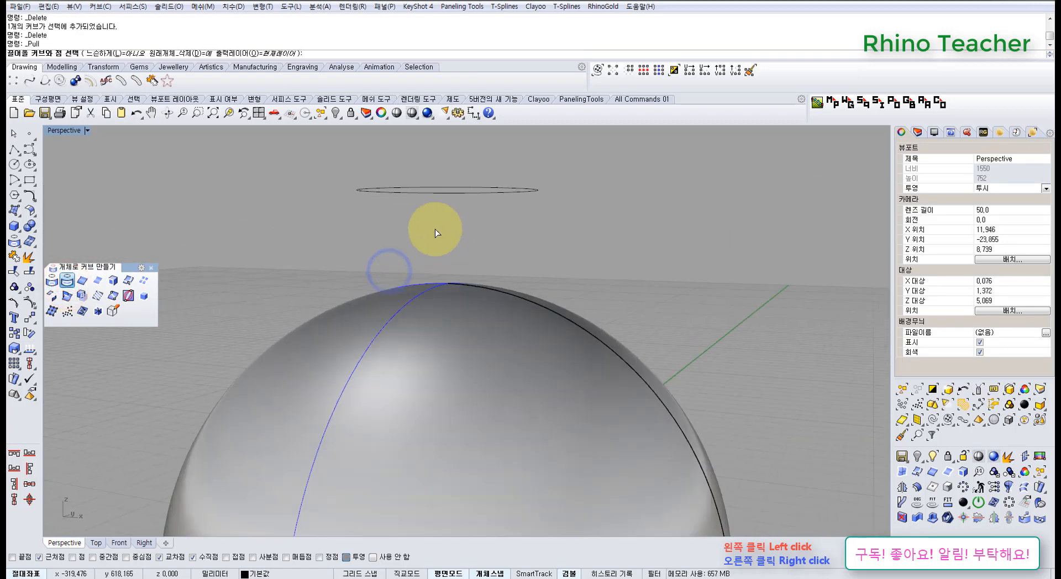
key("ctrl+F2")
key("Escape")
scroll(302, 260, "up", 3)
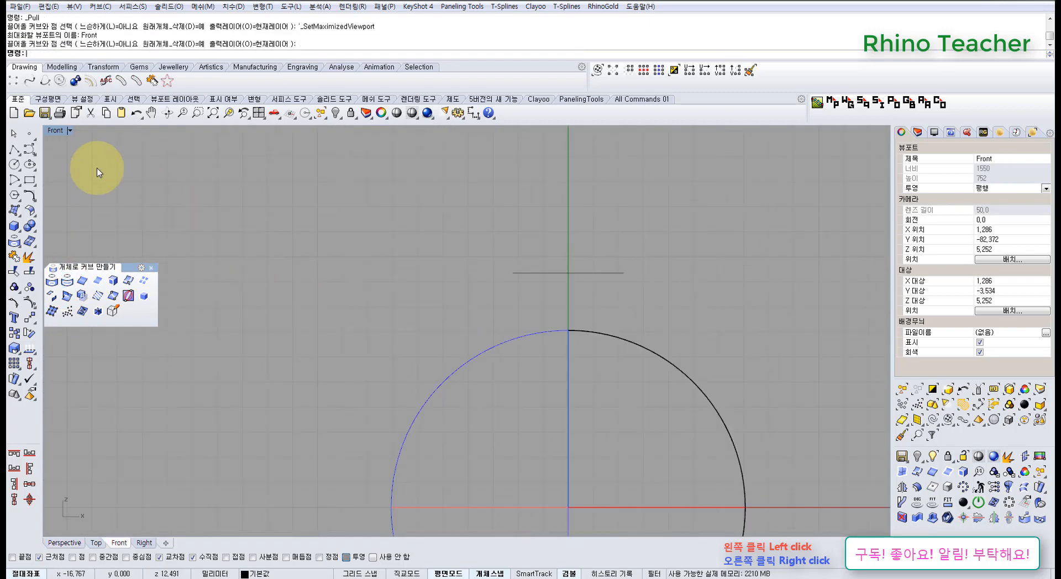
Step: Draw a polyline from the origin (0) to the circle's end on the negative X side
left_click(14, 149)
right_click_drag(467, 305, 358, 225)
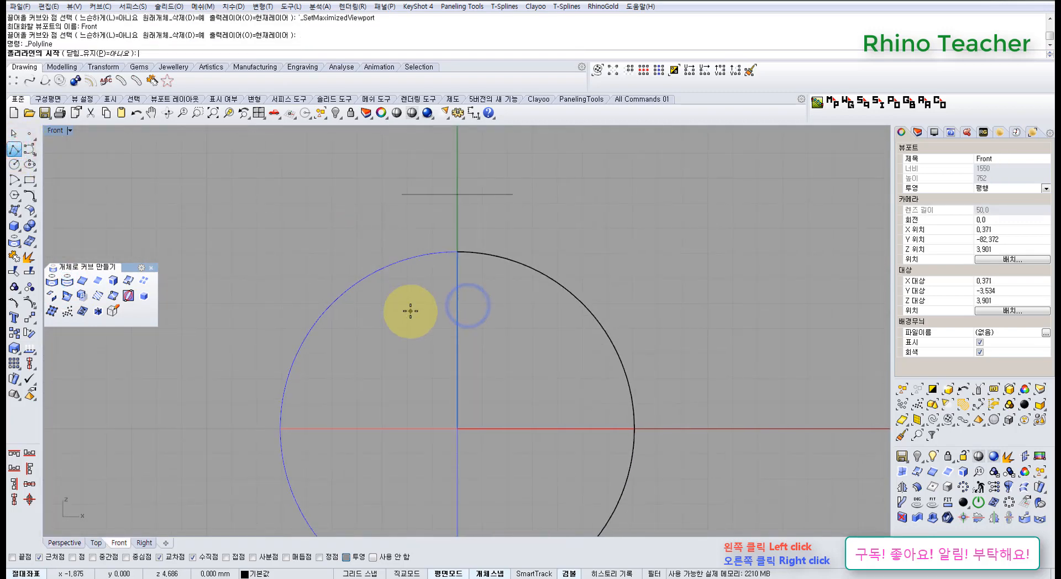
type("0")
key("Return")
scroll(398, 285, "up", 4)
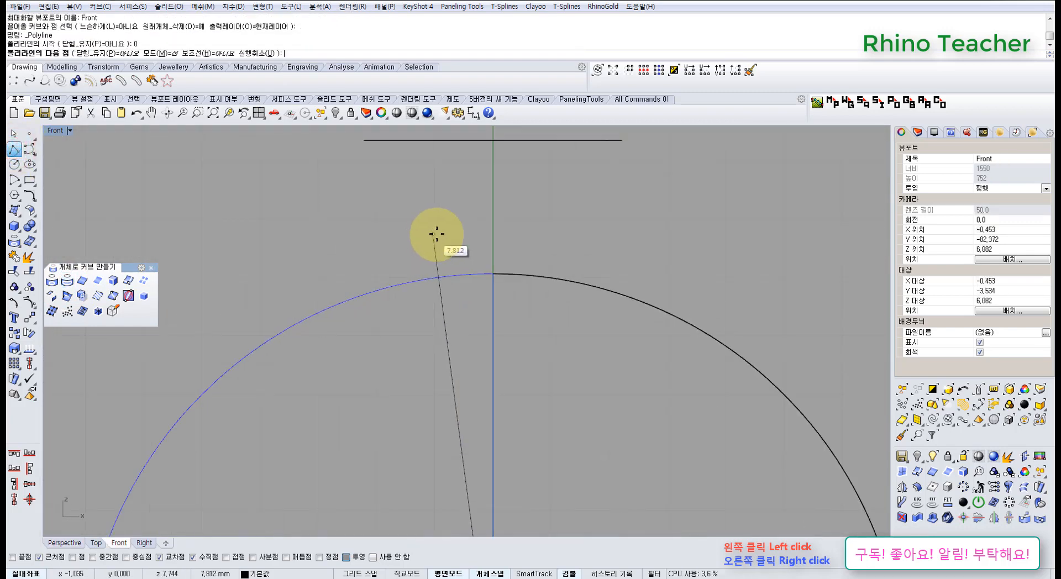
left_click(400, 229)
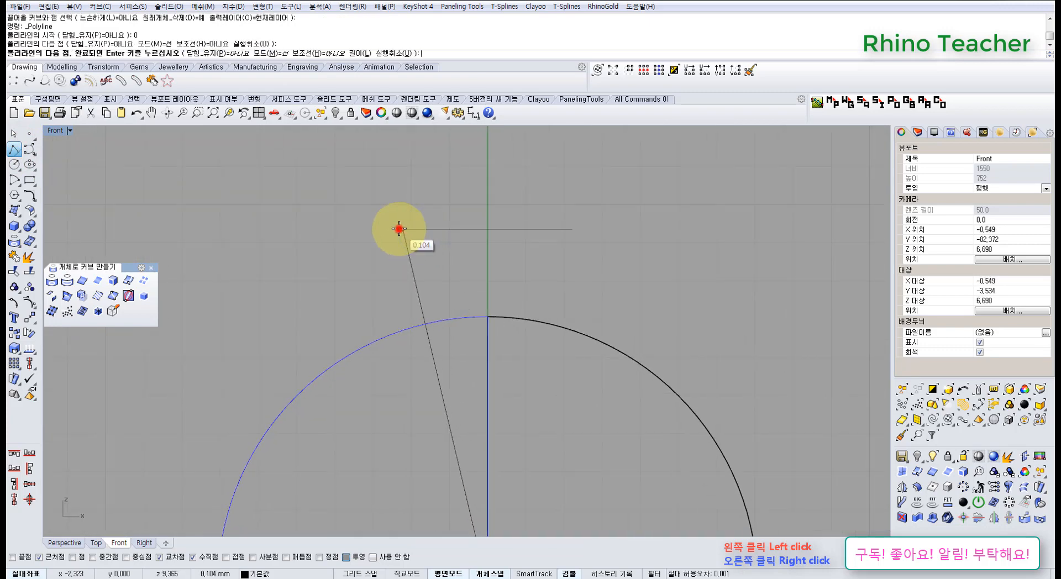
right_click(435, 236)
Step: In the Perspective view, pull the circle onto the sphere with Loose set to No and deletion of the original set to Yes
left_click(561, 298)
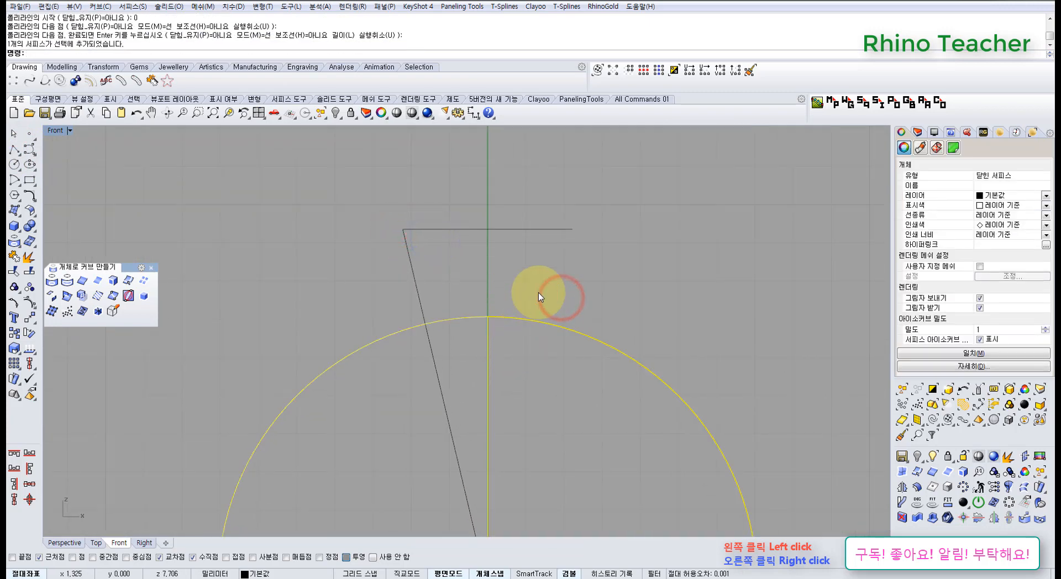
key("ctrl+F4")
right_click_drag(496, 256, 447, 340)
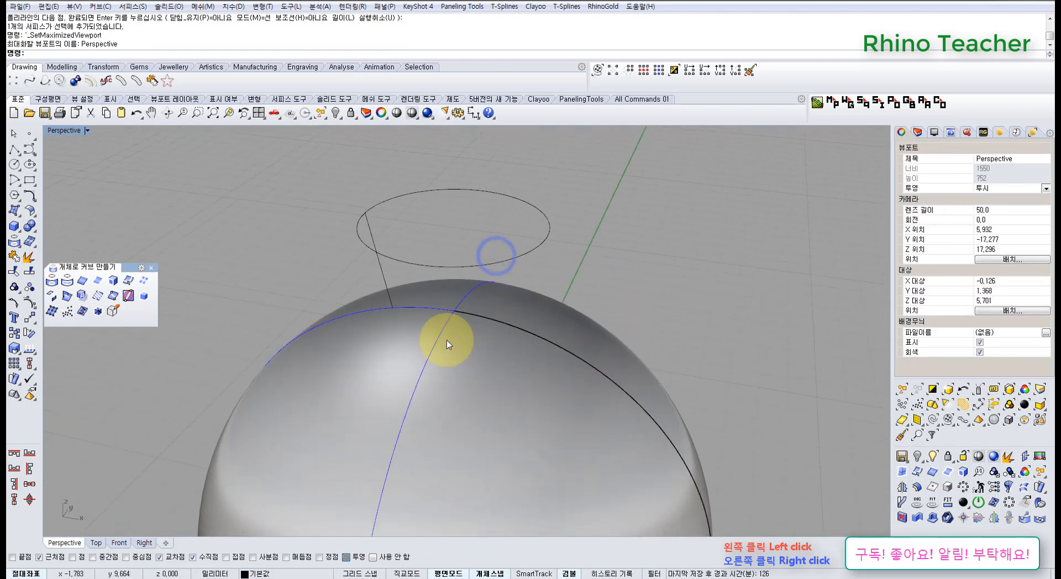
left_click(453, 189)
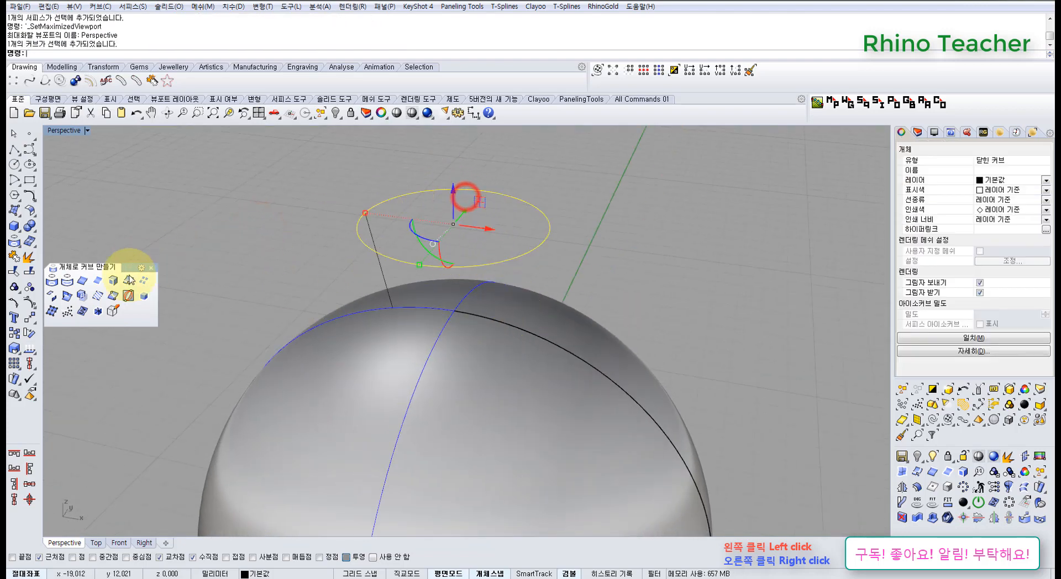
left_click(68, 283)
left_click(501, 363)
right_click(503, 365)
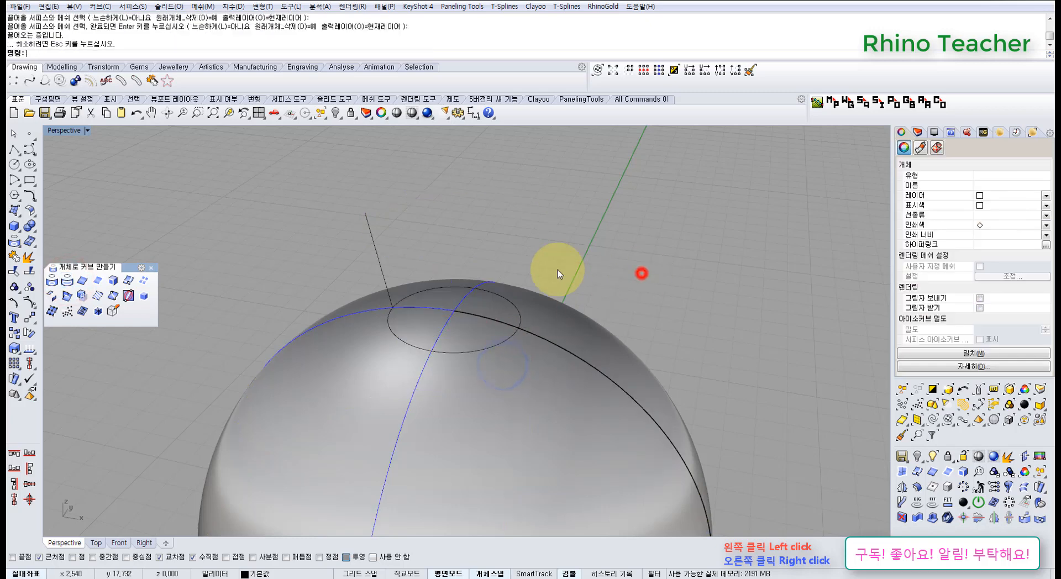
Step: Inspect the pulled curve at the guide line with its control points turned on, and undo the pull
right_click_drag(559, 270, 417, 306, "ctrl")
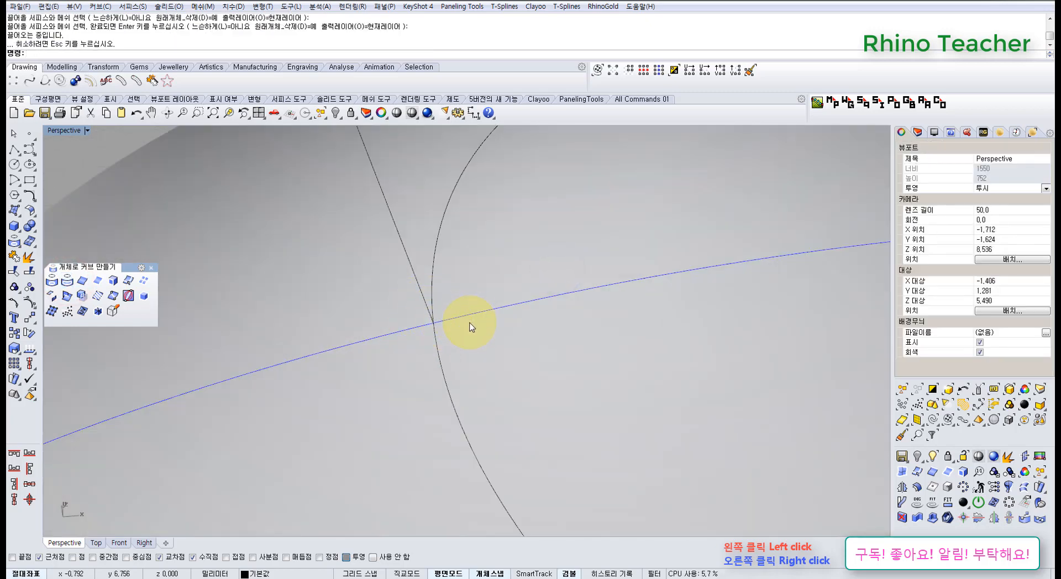
scroll(498, 331, "down", 5)
right_click_drag(547, 340, 438, 277)
left_click_drag(336, 217, 768, 384)
key("F10")
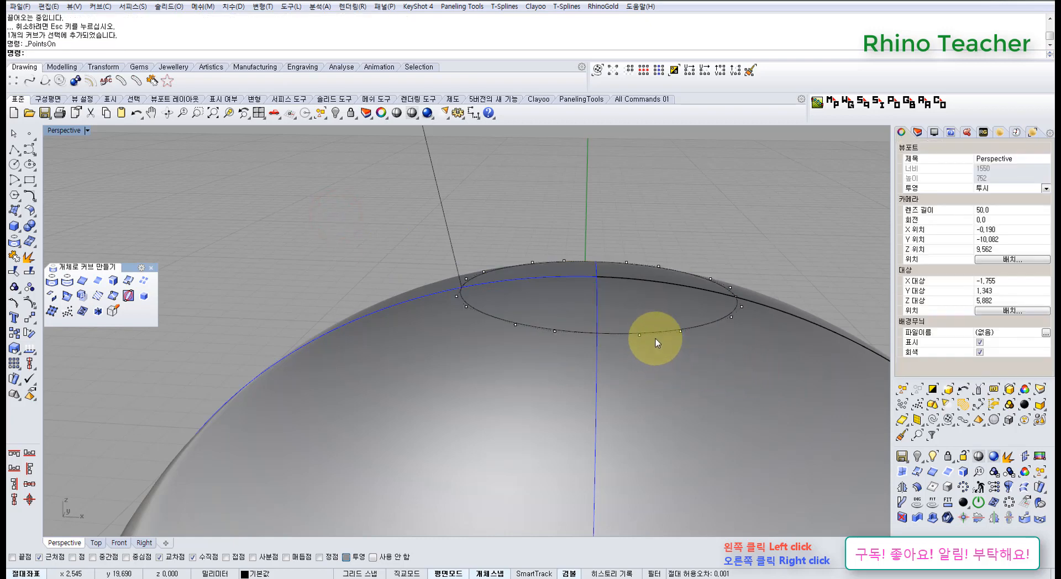
key("ctrl+z")
Step: Pull the circle onto the sphere with Loose set to Yes, and undo the pull
scroll(422, 260, "down", 3)
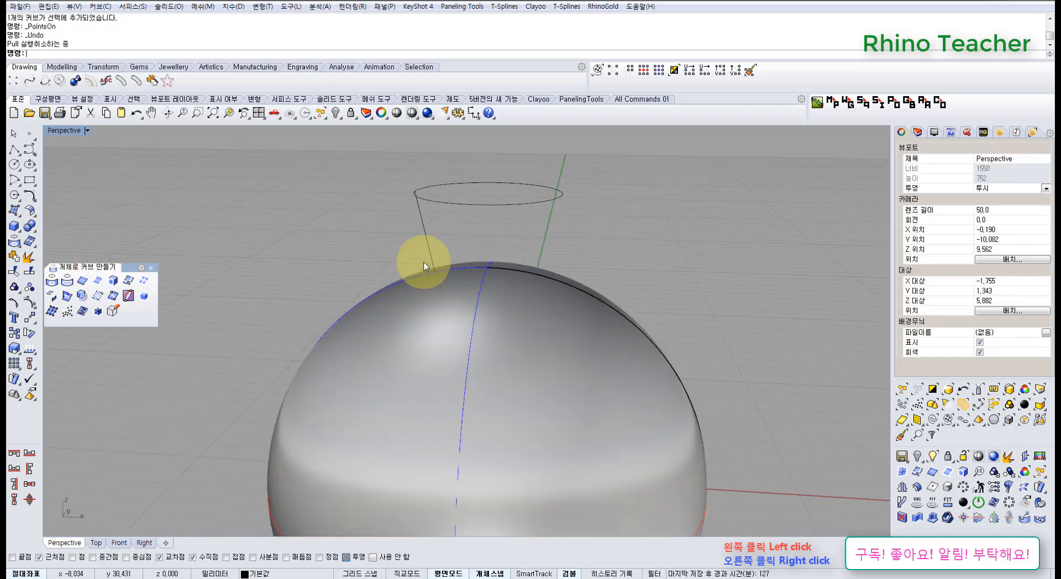
left_click(575, 224)
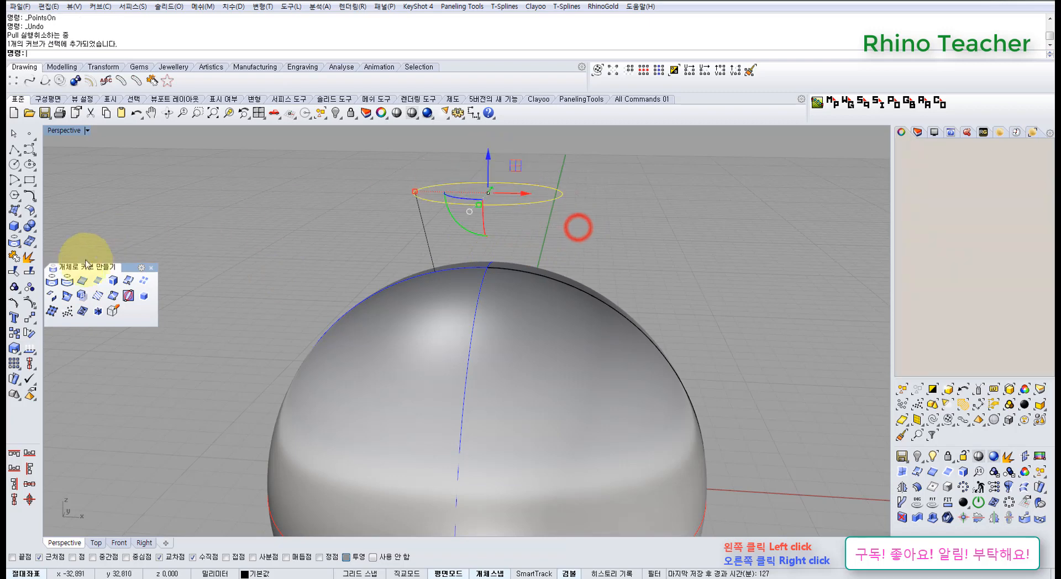
left_click(67, 280)
left_click(131, 54)
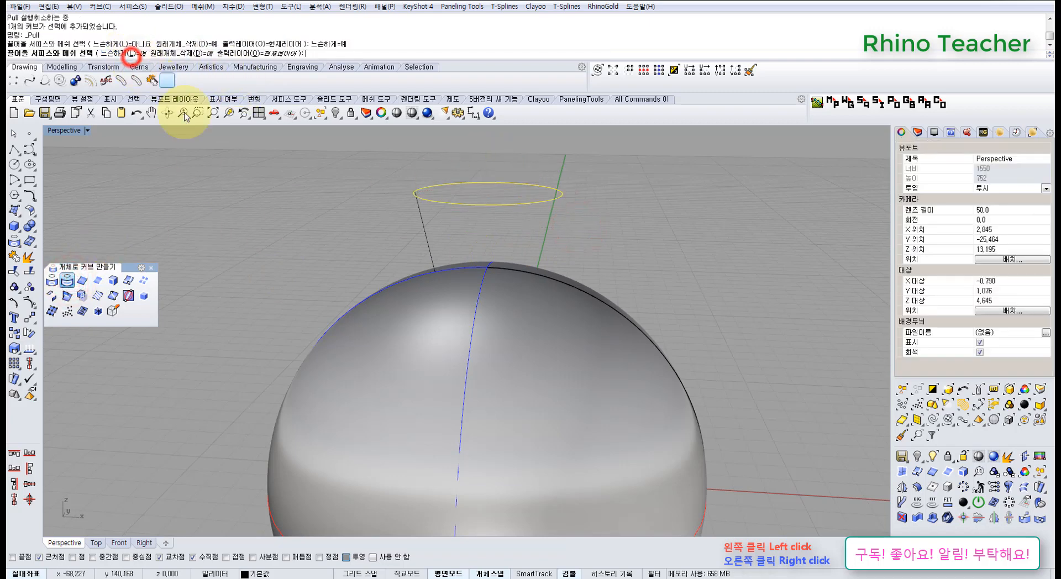
right_click_drag(566, 229, 478, 318)
left_click(478, 396)
right_click(478, 393)
key("ctrl+z")
Step: Pull the circle onto the sphere with Loose set to Yes and deletion of the original set to No
left_click(550, 275)
left_click(486, 214)
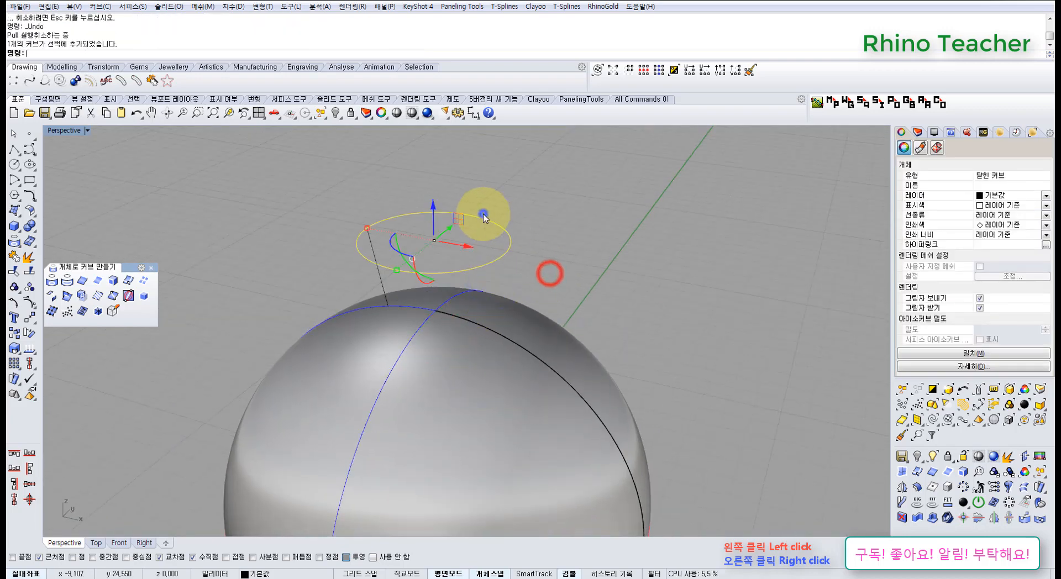
right_click(483, 214)
left_click(194, 55)
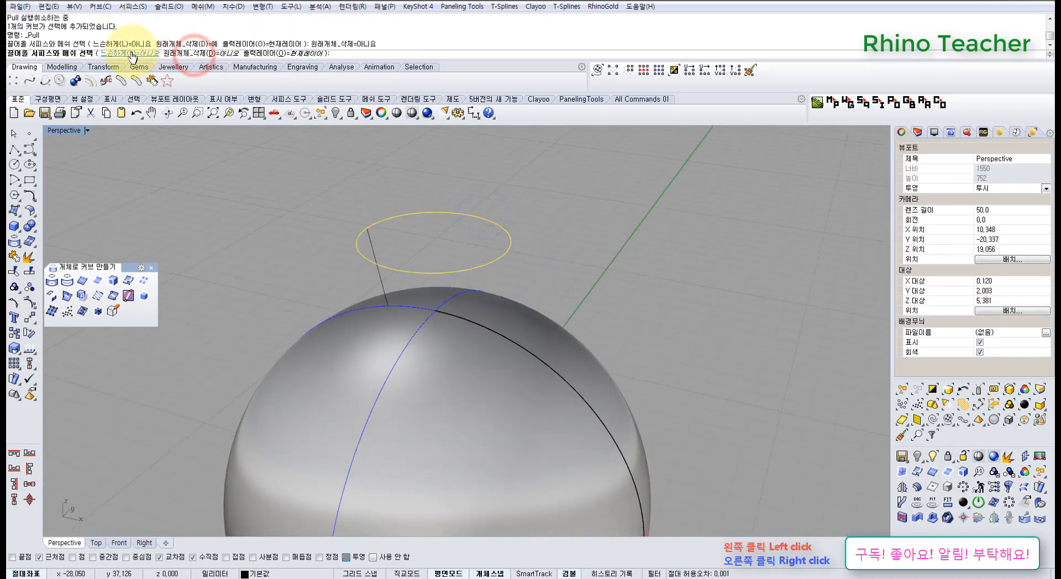
left_click(131, 54)
left_click(456, 358)
right_click(434, 360)
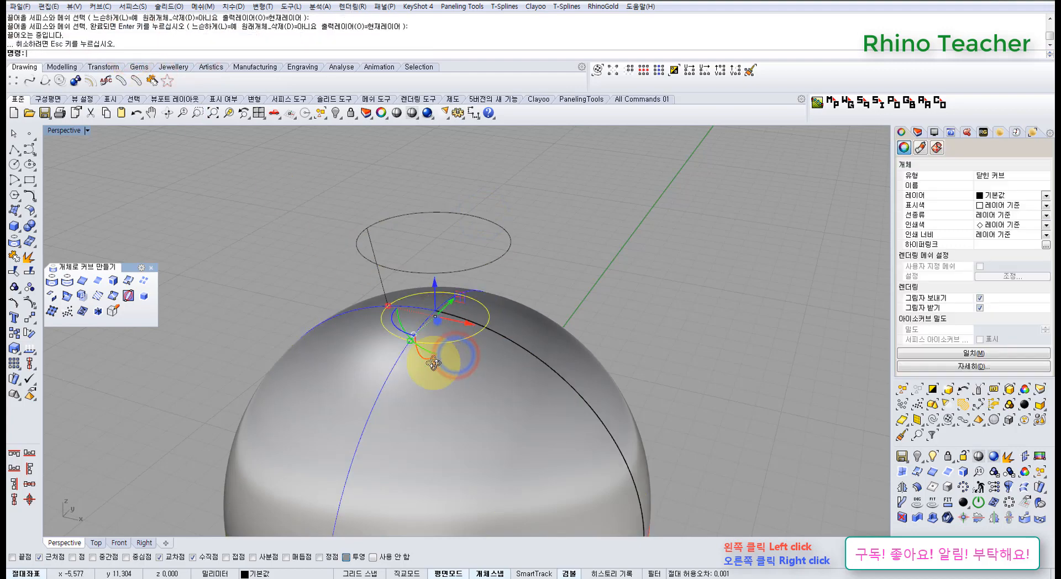
Step: Examine the pulled circle on the sphere against the original circle and the guide line from several angles
scroll(403, 331, "up", 4)
left_click(434, 224)
right_click_drag(434, 224, 453, 292)
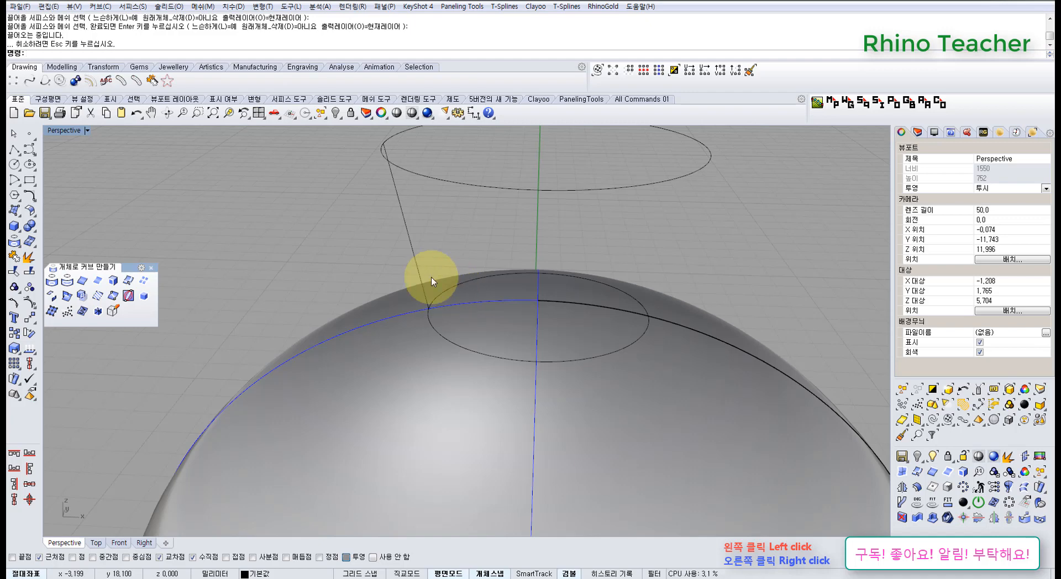
right_click_drag(438, 281, 263, 330, "shift")
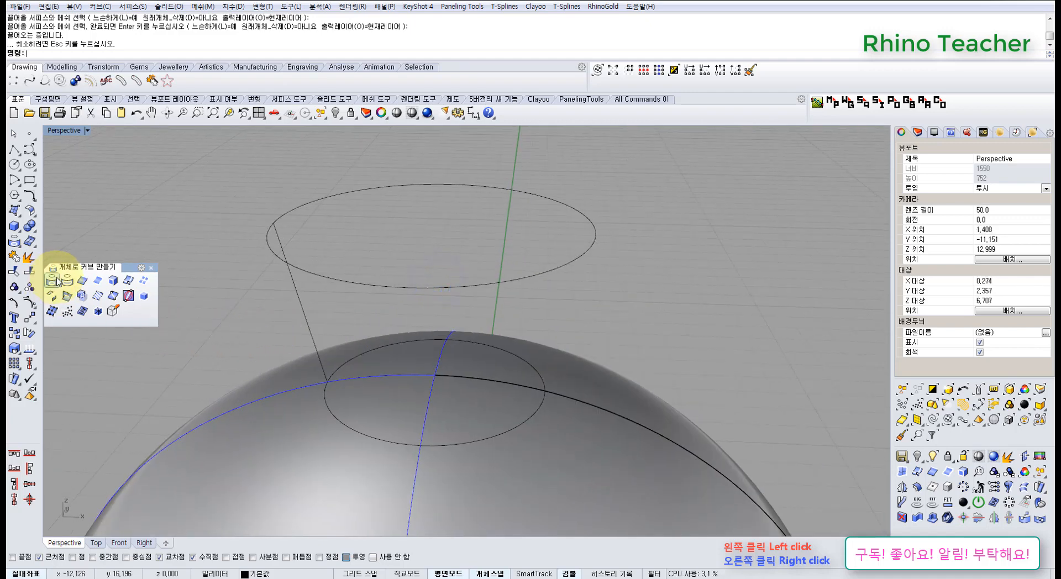
right_click_drag(357, 370, 247, 286)
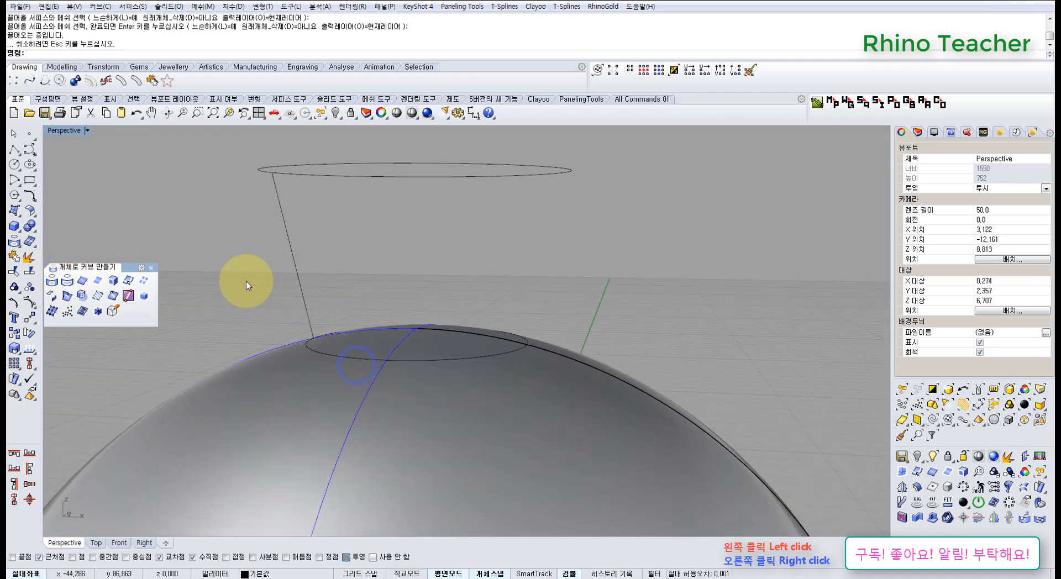
left_click_drag(590, 382, 607, 389)
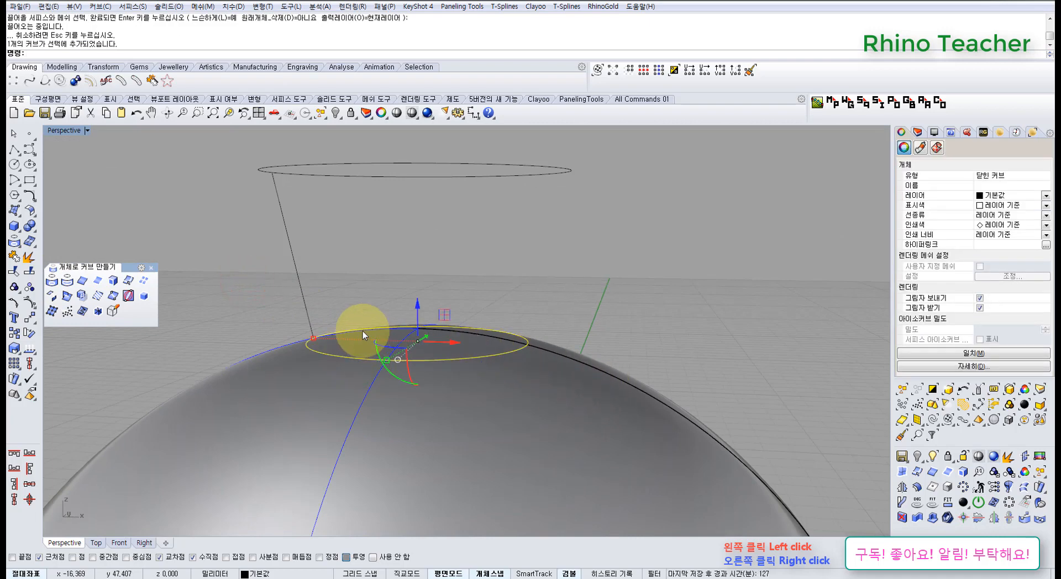
scroll(349, 311, "down", 3)
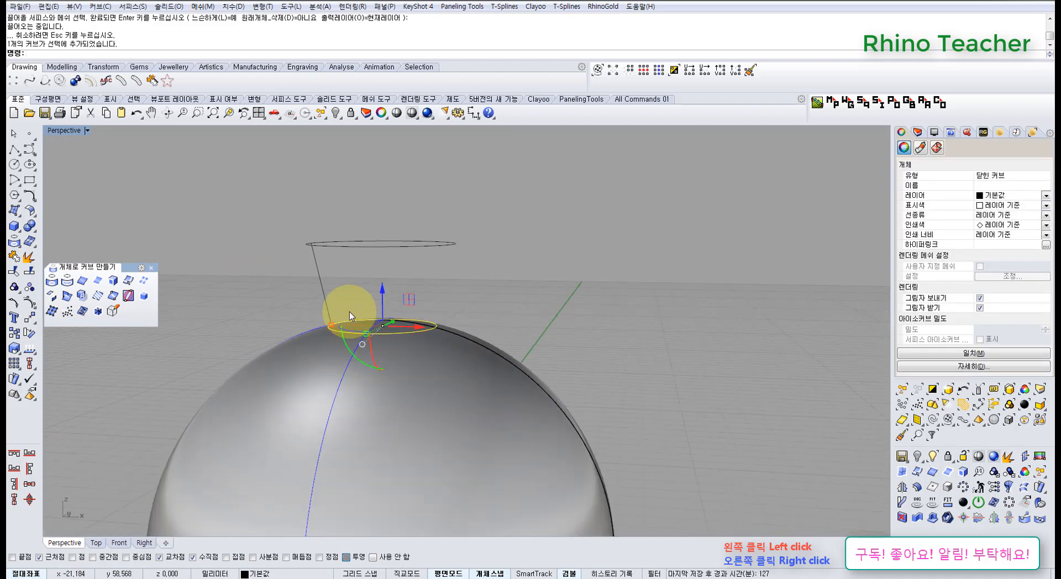
Step: Copy the original circle straight up and raise the copy well above the original
left_click(470, 258)
right_click_drag(401, 212, 422, 291, "shift")
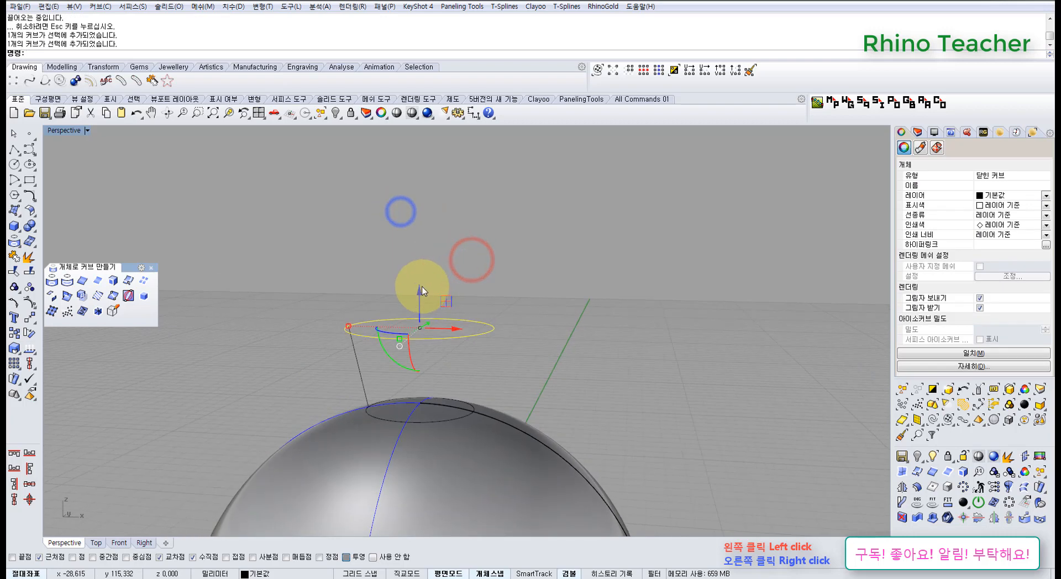
left_click_drag(420, 303, 420, 273)
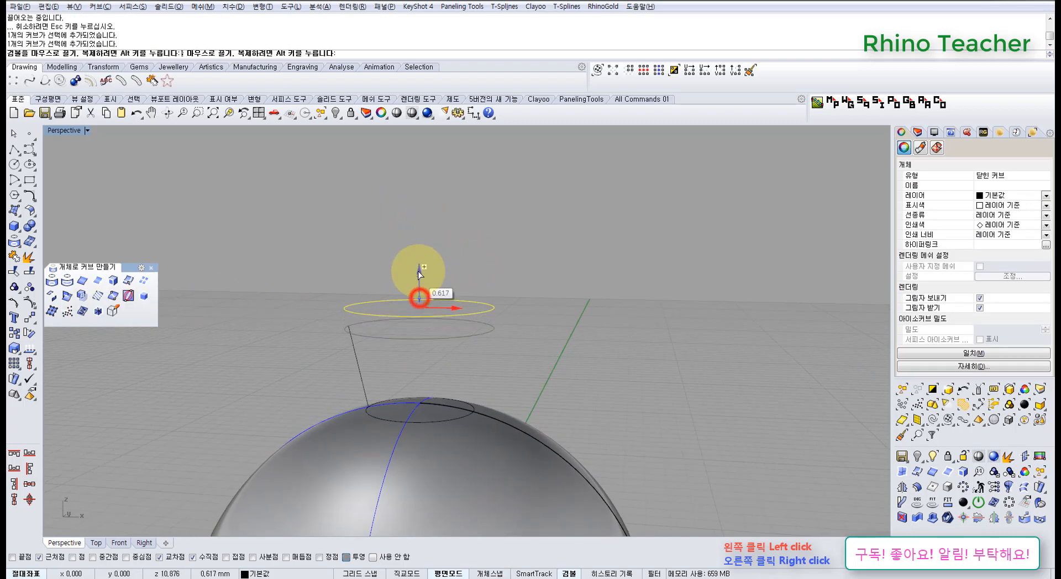
left_click_drag(415, 232, 417, 219)
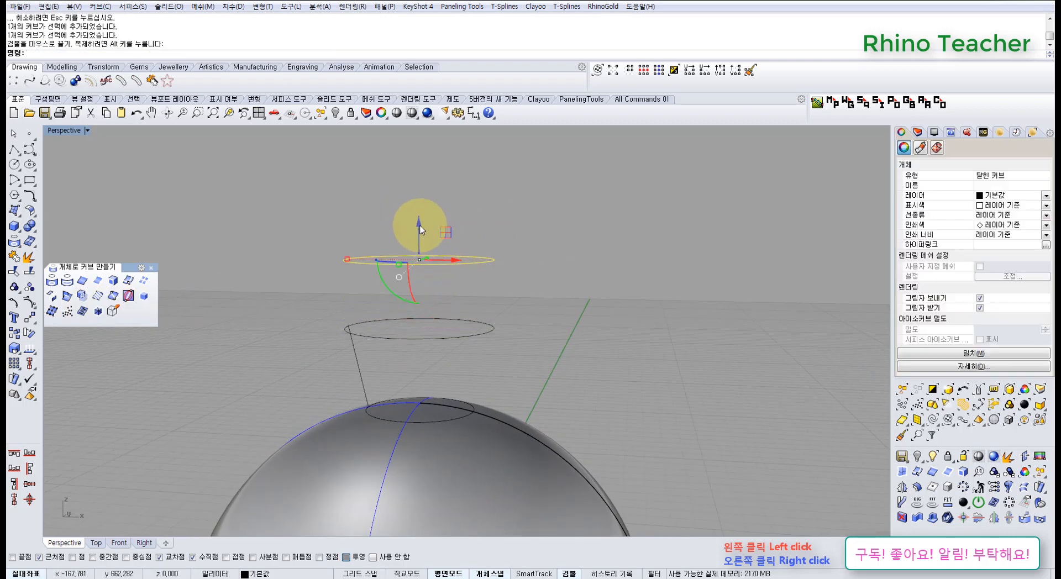
left_click_drag(419, 222, 415, 217)
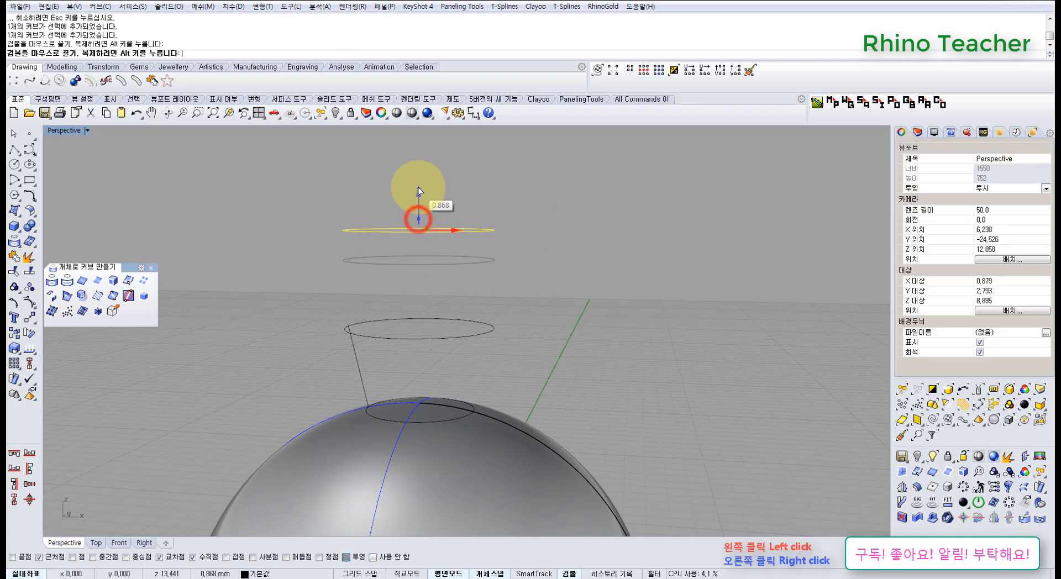
Step: In the Front view, draw a line from the origin 0 to the left end of the upper circle, and return to Perspective
key("ctrl+F2")
right_click_drag(427, 324, 398, 339)
scroll(398, 338, "down", 3)
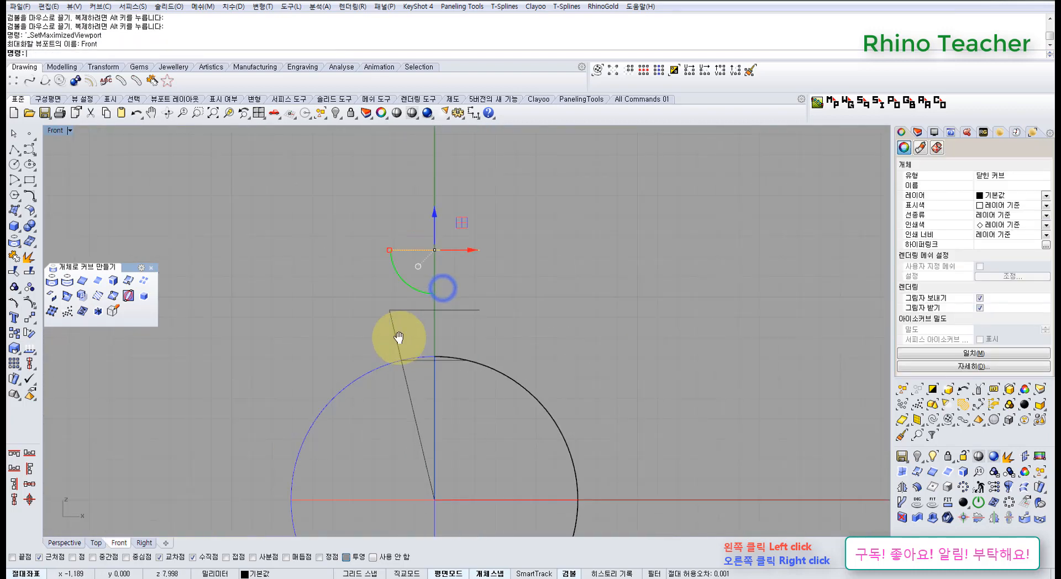
left_click(288, 271)
left_click(17, 151)
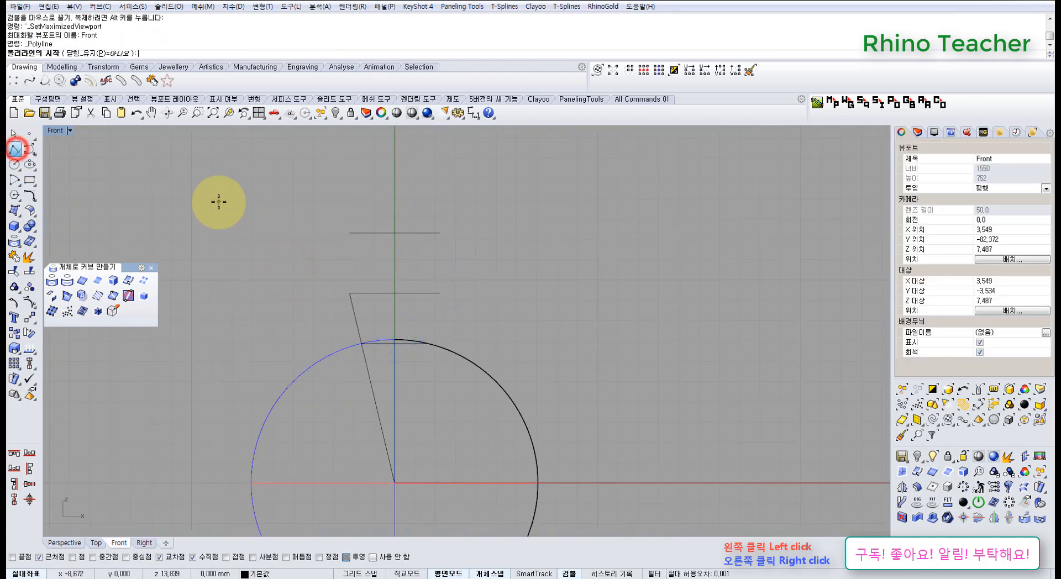
type("0")
key("Return")
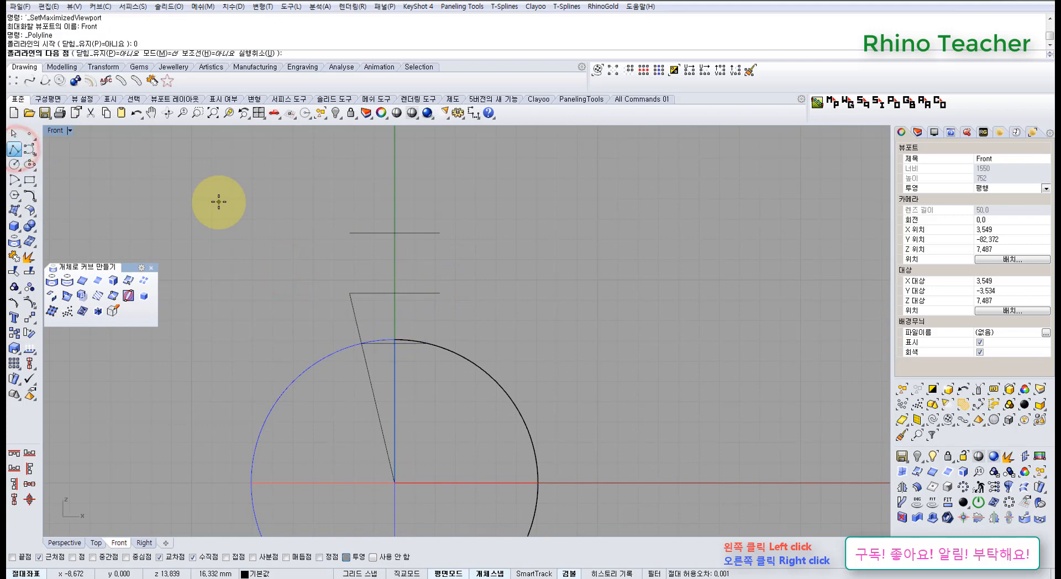
left_click(348, 234)
right_click(346, 237)
key("ctrl+F4")
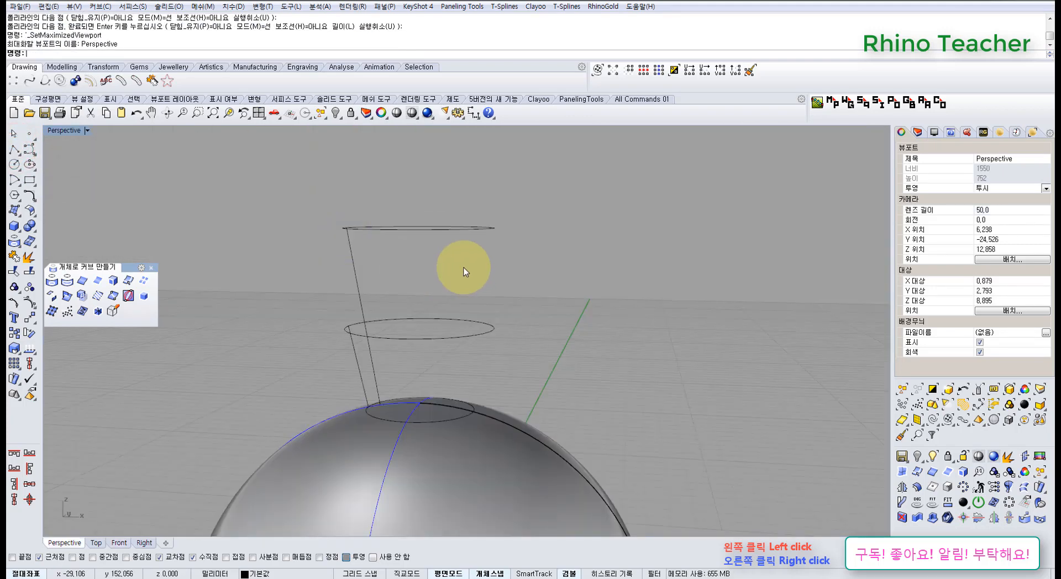
Step: Pull the upper circle onto the sphere with Loose set to No and deletion of the original set to No
right_click_drag(463, 268, 530, 284)
left_click(530, 281)
left_click(67, 279)
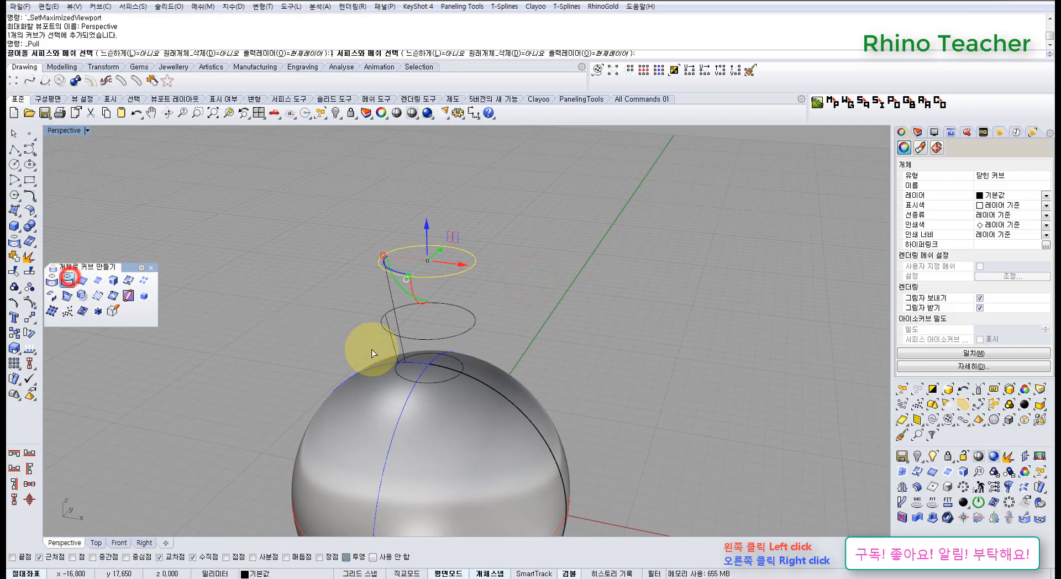
scroll(450, 396, "up", 3)
left_click(445, 396)
right_click(445, 395)
left_click(623, 311)
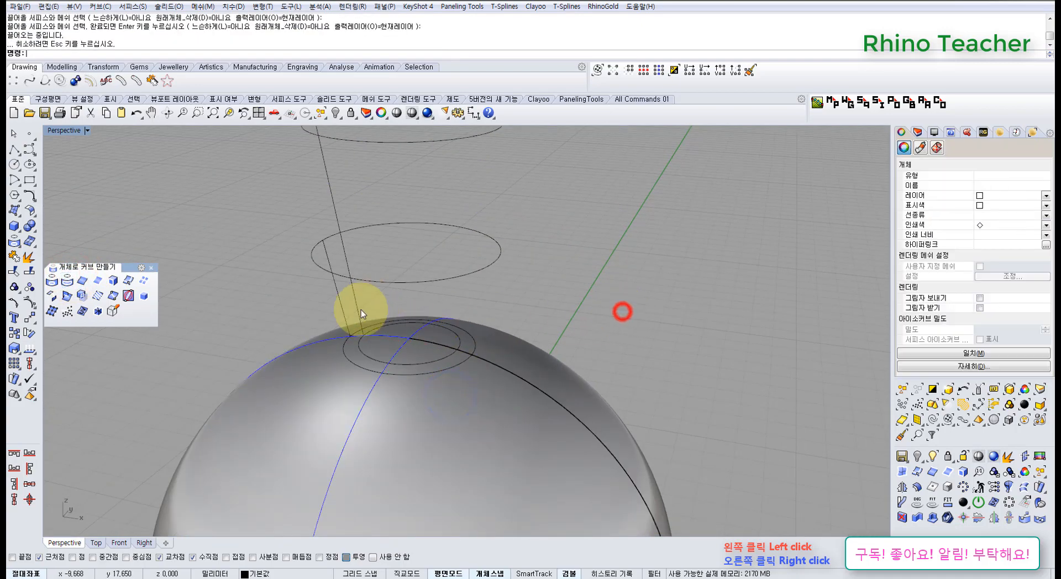
Step: Delete both circles above the sphere together with their guide lines, and undo the deletion
scroll(361, 311, "up", 6)
scroll(394, 355, "down", 8)
right_click_drag(400, 359, 403, 326)
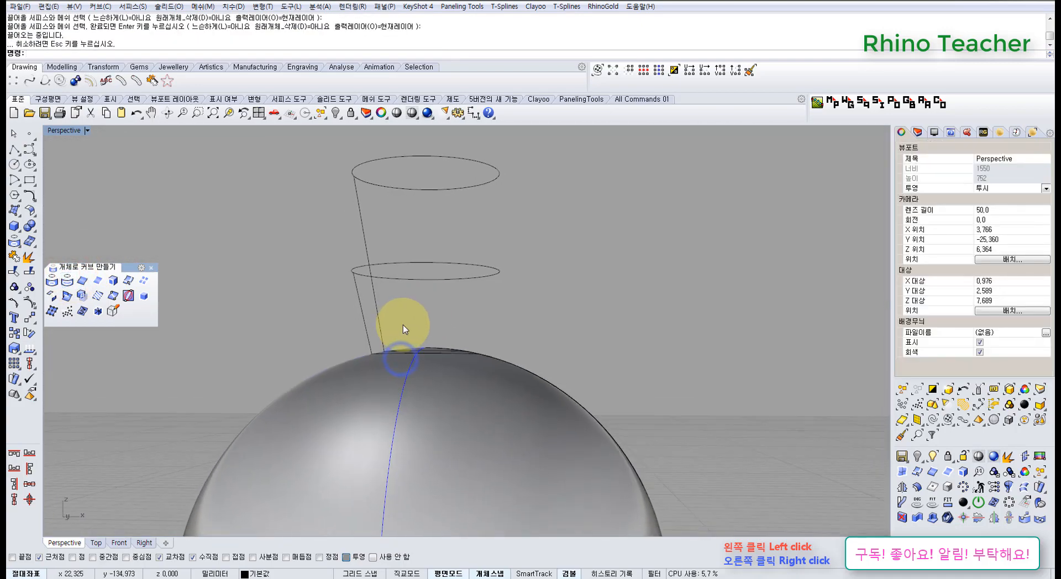
scroll(400, 323, "down", 3)
left_click_drag(527, 312, 292, 194)
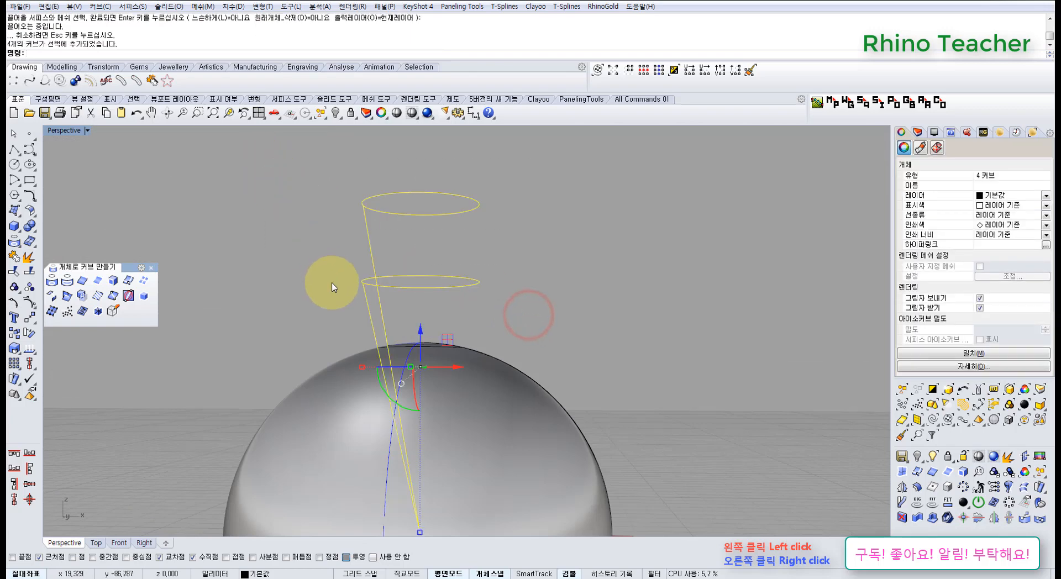
key("Delete")
right_click_drag(442, 316, 372, 332)
left_click(277, 287)
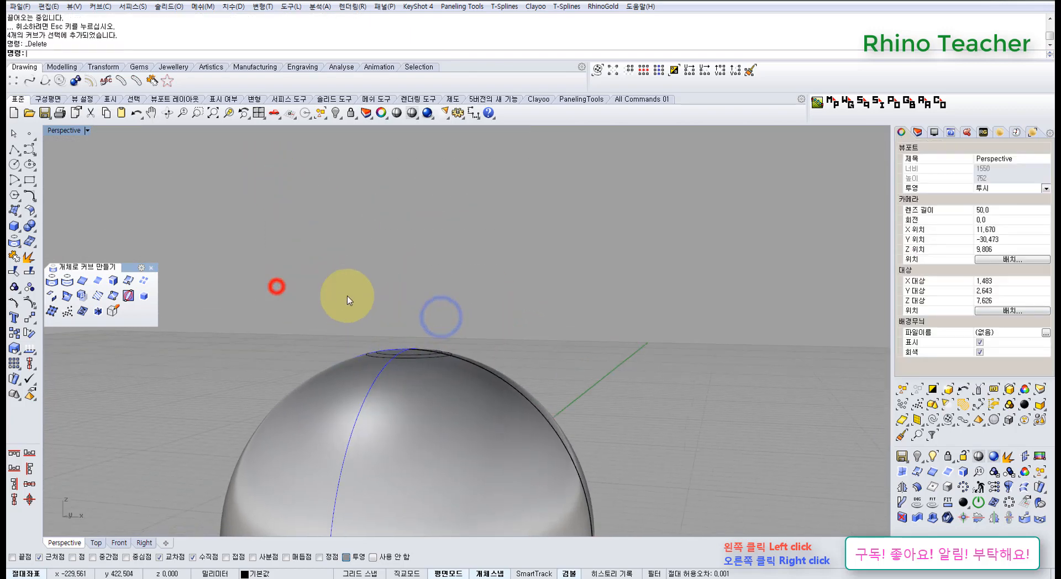
key("ctrl+z")
Step: Delete the upper circle, both pulled curves and both guide lines, keeping only the original circle above the sphere
left_click_drag(241, 258, 613, 443)
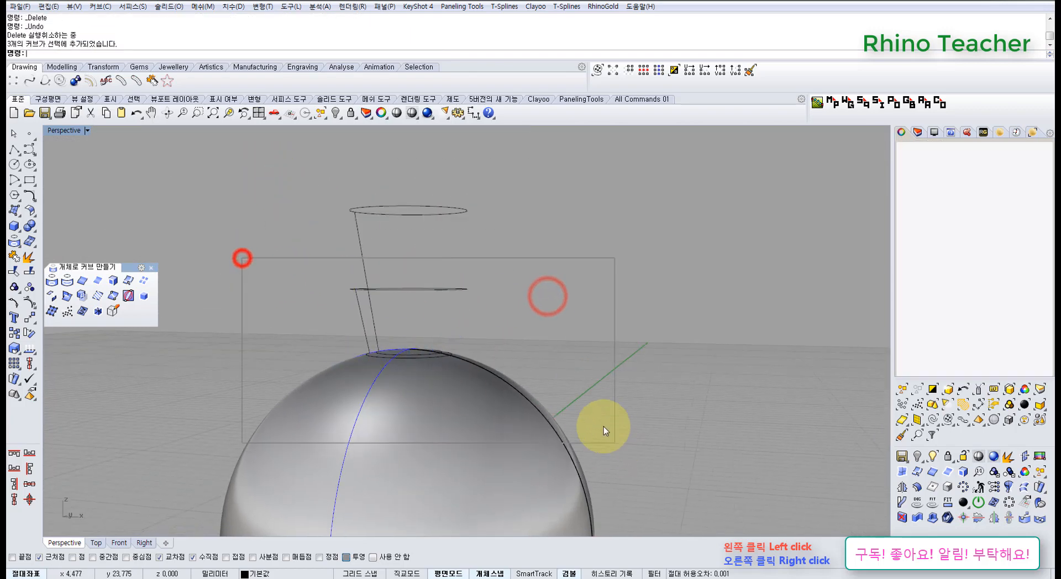
left_click(566, 324)
left_click_drag(518, 258, 318, 202)
scroll(349, 346, "up", 4)
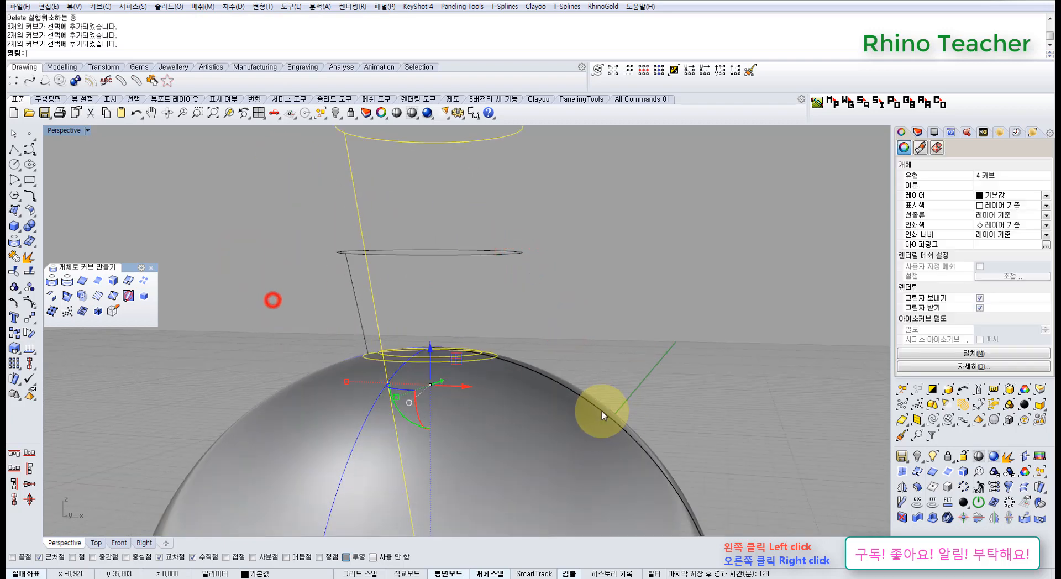
key("Delete")
left_click_drag(449, 308, 282, 292)
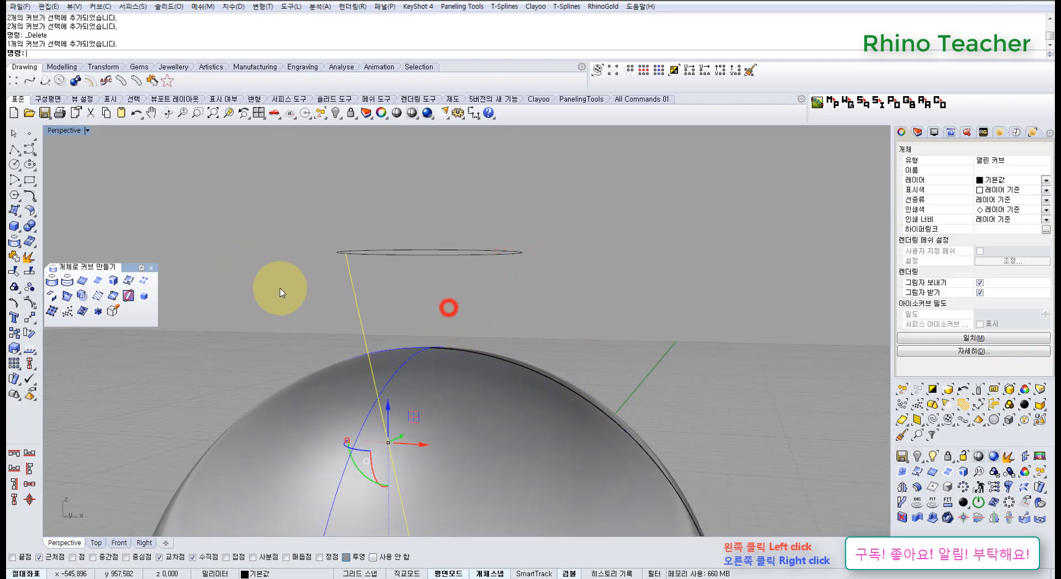
key("Delete")
Step: Rebuild the sphere's surface with degree 3 in both U and V
scroll(319, 306, "down", 3)
scroll(410, 331, "up", 2)
scroll(414, 376, "down", 2)
left_click(415, 381)
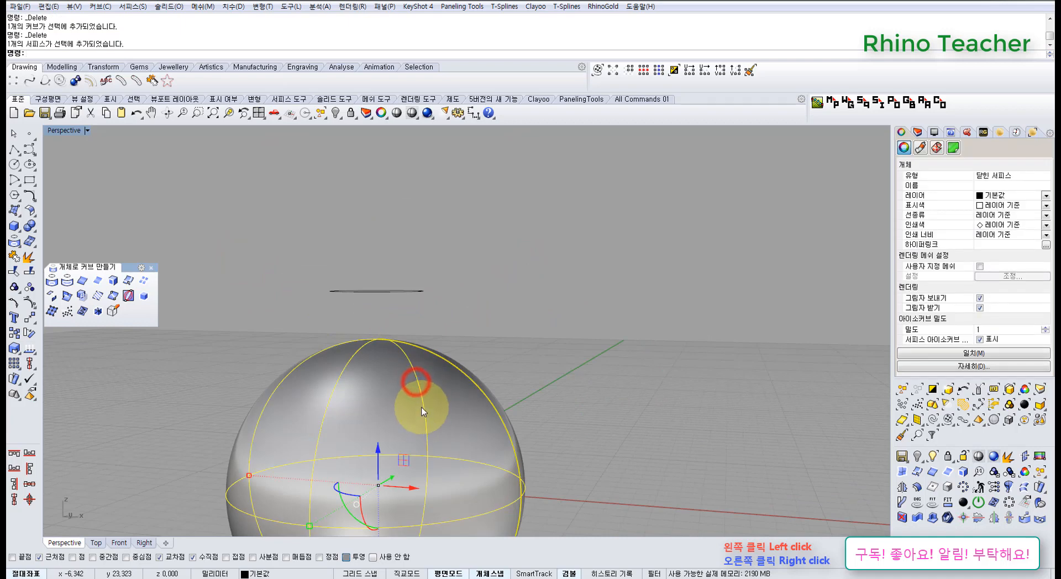
key("ctrl+r")
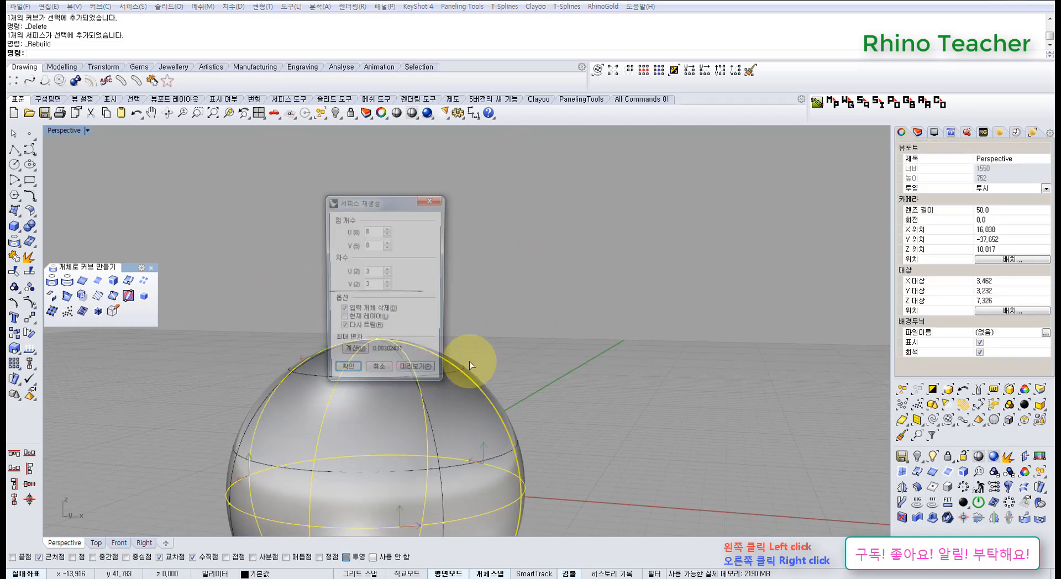
left_click(346, 374)
left_click(514, 344)
Step: Turn on the sphere's control points and move the nine points at its top downward
left_click(446, 393)
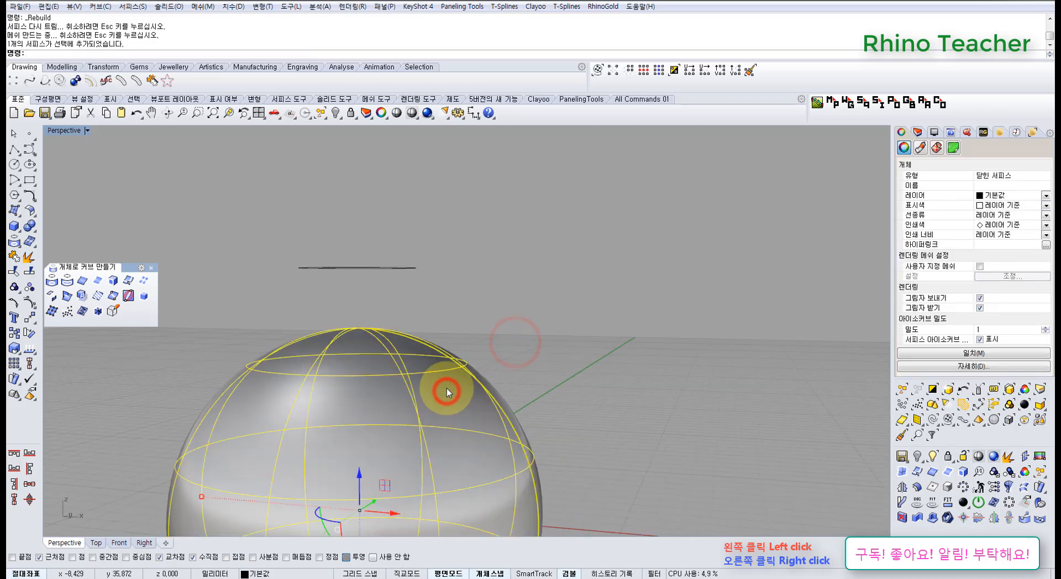
key("F10")
scroll(354, 321, "up", 3)
left_click_drag(245, 287, 456, 349)
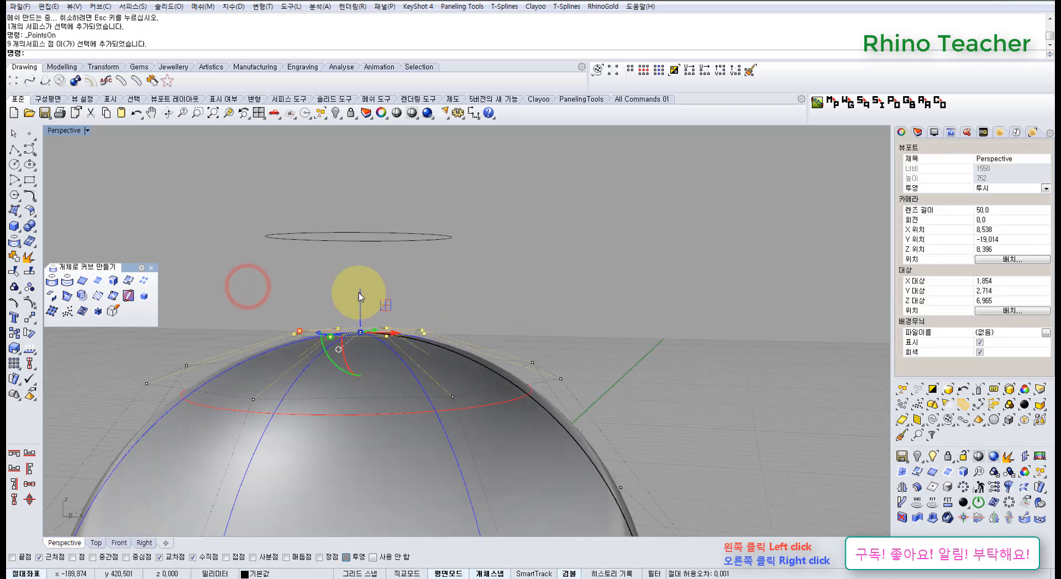
left_click_drag(359, 293, 367, 403)
right_click_drag(367, 403, 371, 402)
left_click_drag(360, 380, 349, 378)
Step: Select 17 control points in the upper part of the surface and move them down to deepen the hollow
left_click(186, 340)
left_click_drag(529, 435, 531, 435)
left_click_drag(360, 360, 376, 463)
left_click(545, 364)
right_click_drag(422, 371, 429, 338)
right_click_drag(437, 398, 474, 315)
Step: Lower the circle to just above the rim of the hollowed surface and adjust its height
left_click_drag(500, 272, 347, 172)
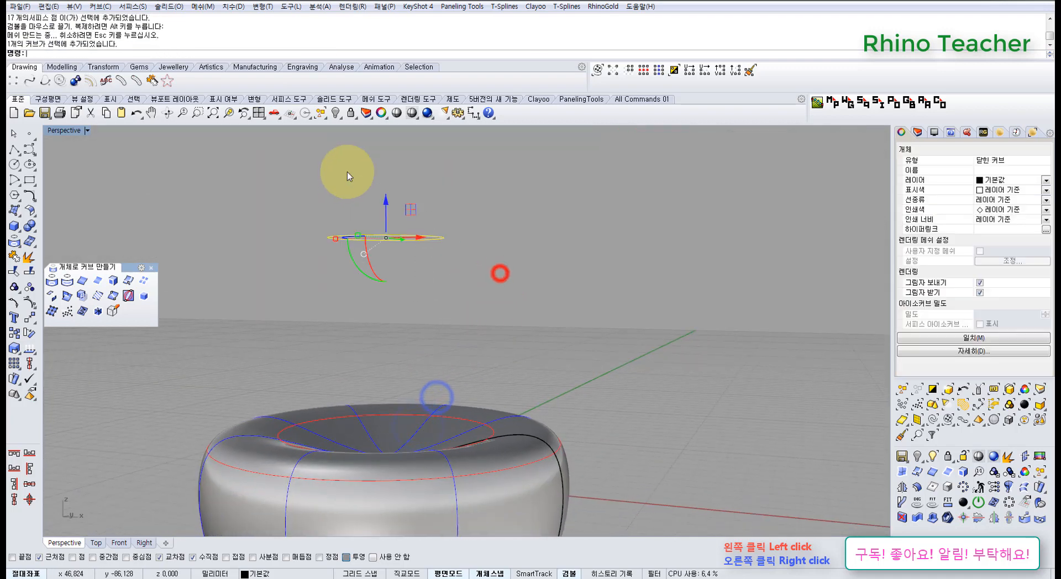
left_click_drag(389, 202, 390, 303)
left_click(515, 280)
right_click_drag(412, 314, 404, 354)
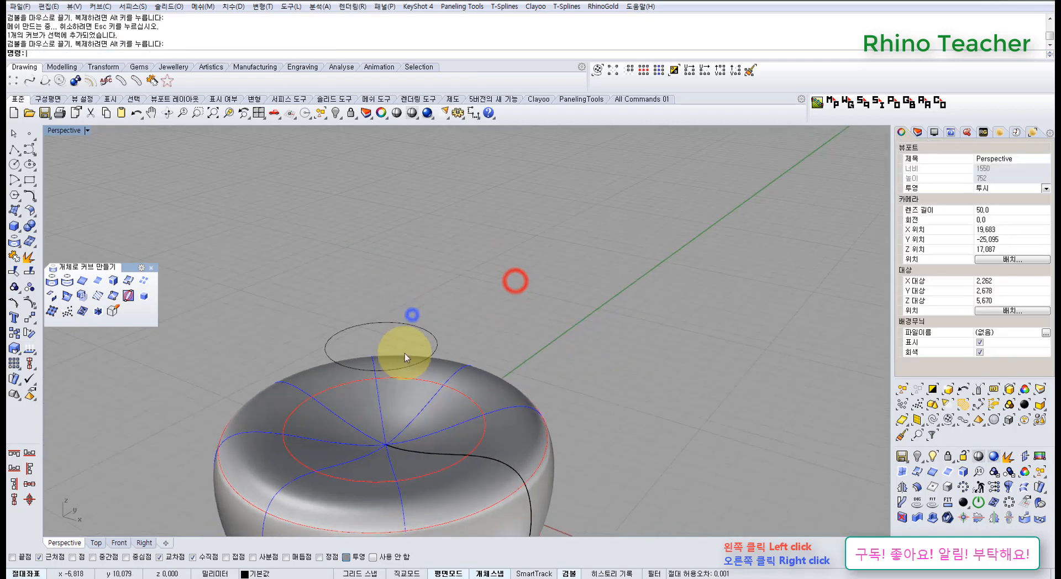
scroll(400, 346, "up", 4)
left_click_drag(363, 320, 384, 218)
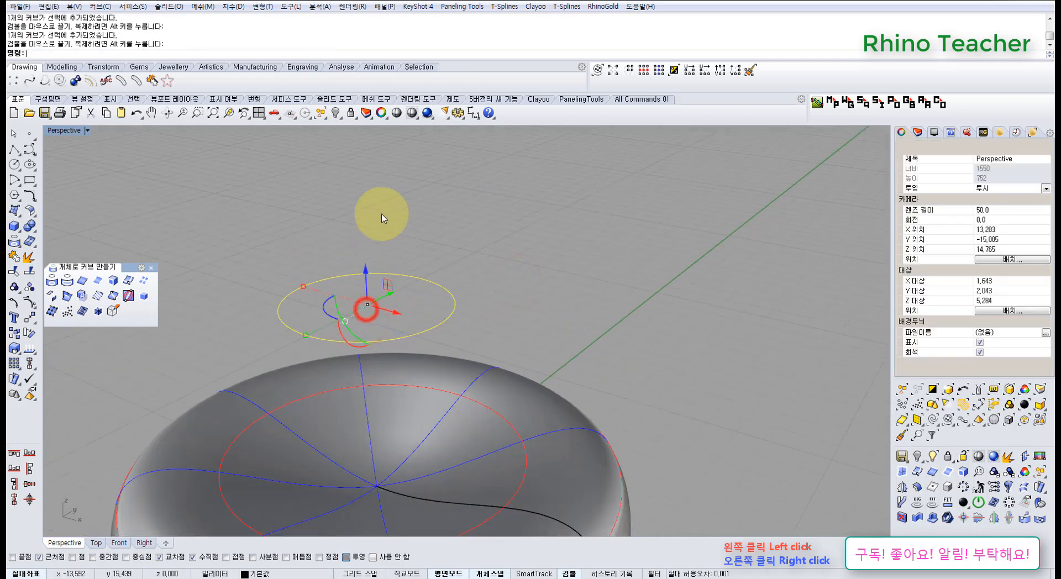
Step: Pull the circle onto the hollowed surface with Loose set to No and deletion of the original set to No
left_click(67, 286)
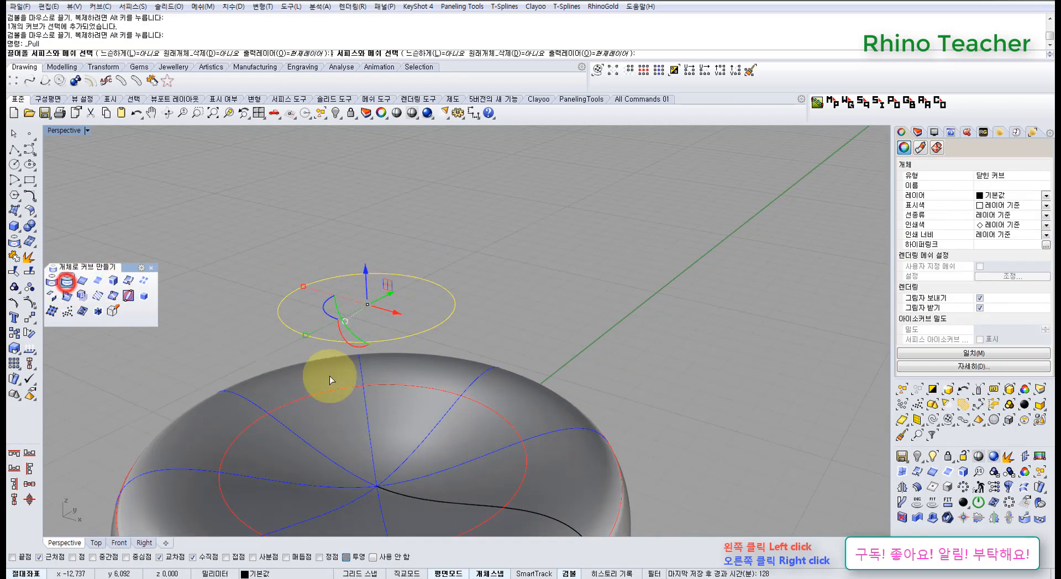
left_click(434, 435)
right_click(437, 434)
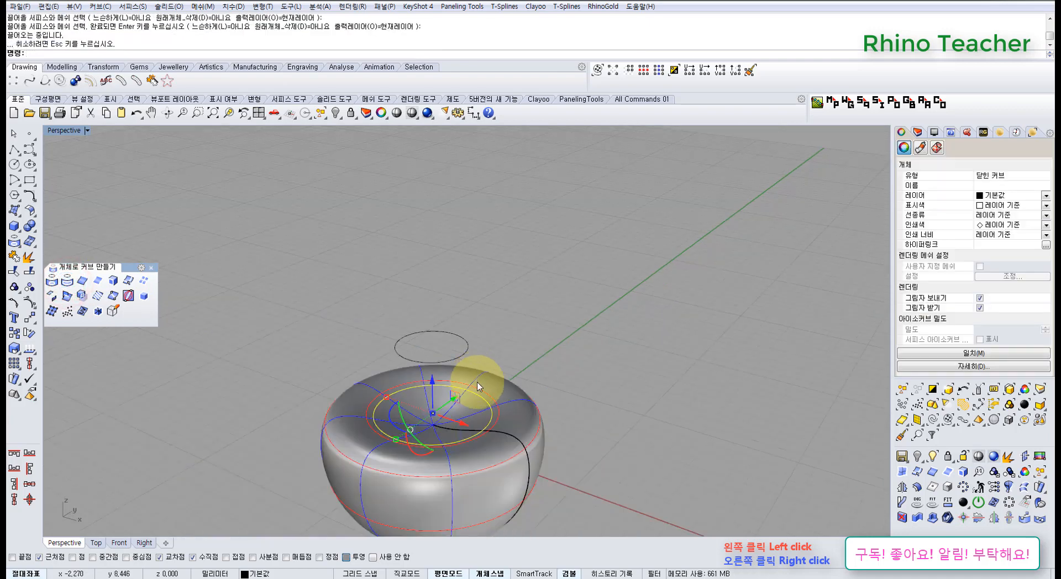
Step: Compare the pulled curve with the original circle in the Top view and up close in Perspective
key("ctrl+F1")
scroll(470, 379, "down", 3)
scroll(467, 377, "down", 3)
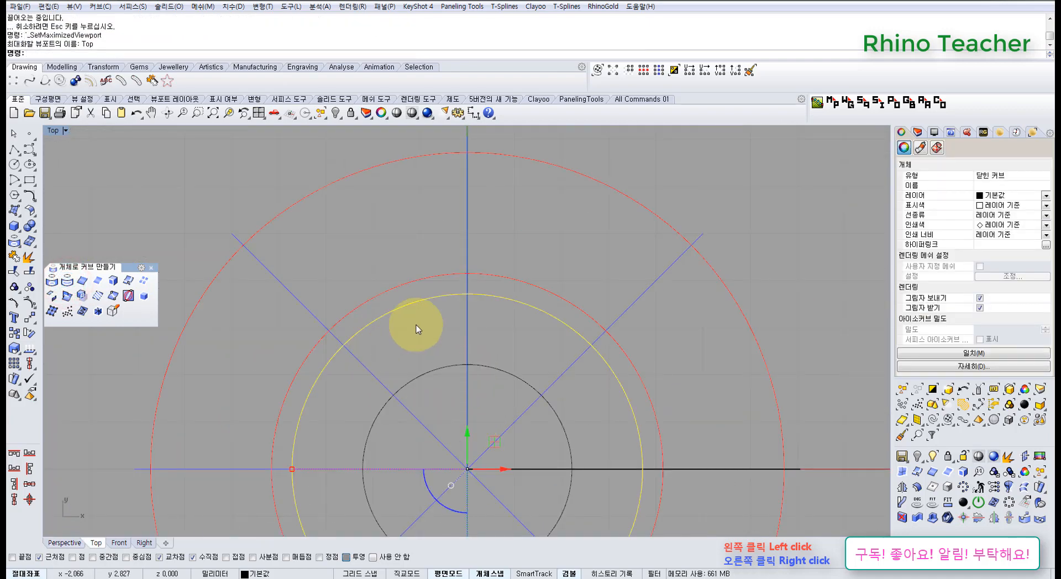
key("ctrl+F3")
scroll(410, 416, "up", 3)
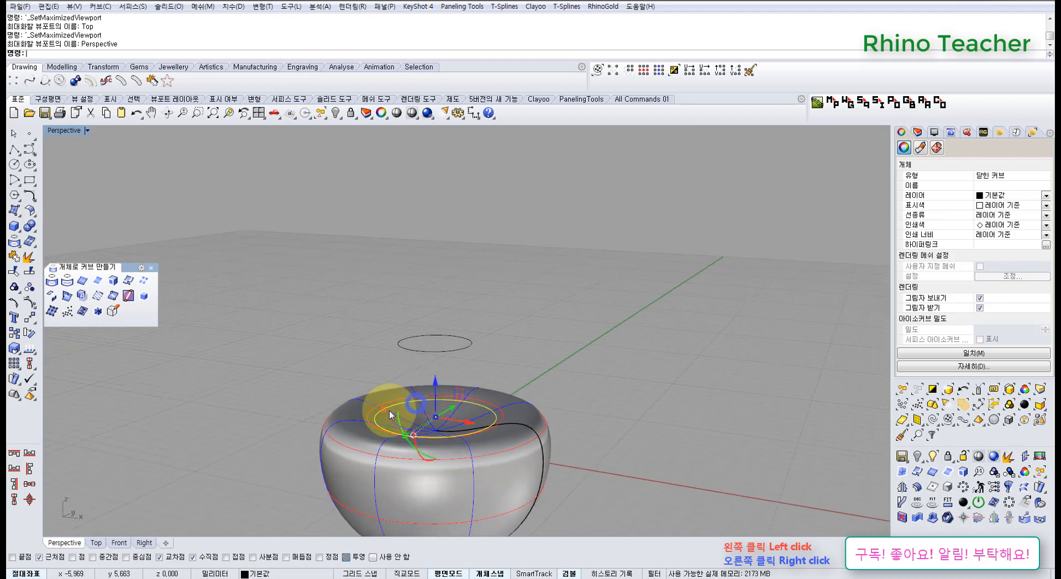
scroll(376, 410, "up", 5)
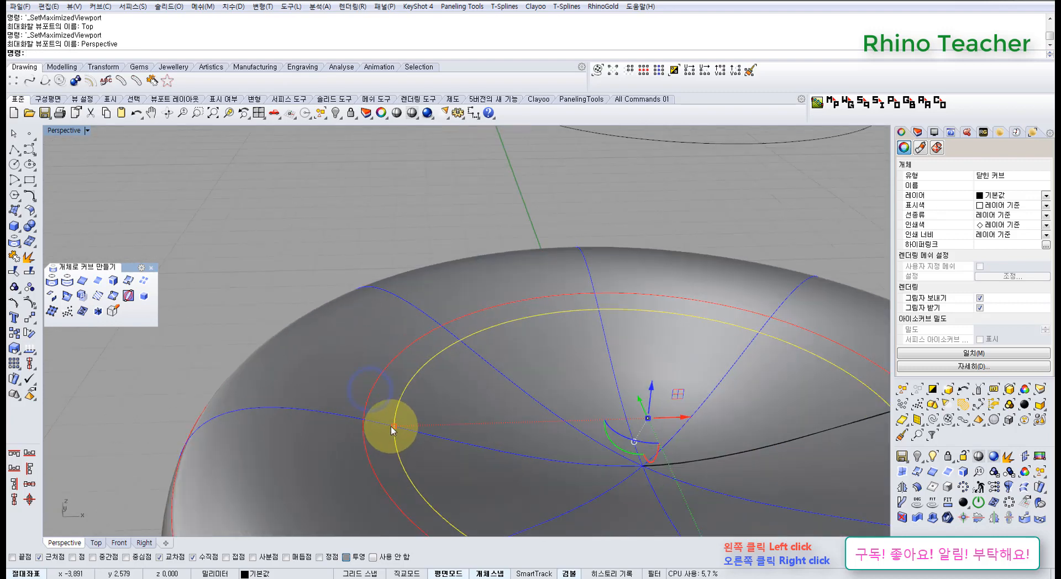
Step: Turn off the Project snap option and draw a straight line from the pulled curve up to the original circle
left_click(14, 151)
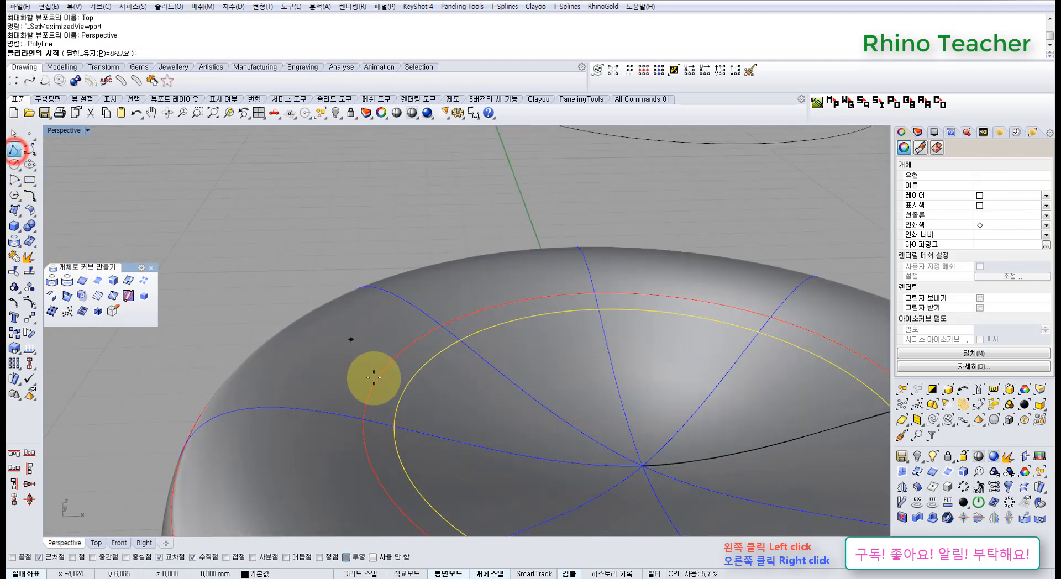
left_click(346, 557)
left_click(393, 429)
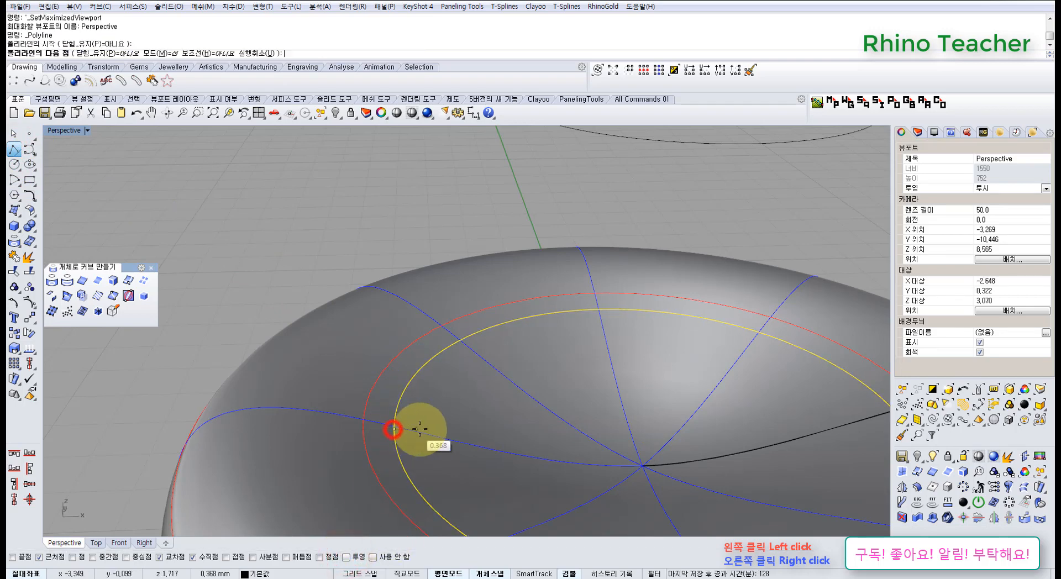
scroll(396, 428, "down", 3)
right_click_drag(495, 237, 592, 219)
left_click(496, 212)
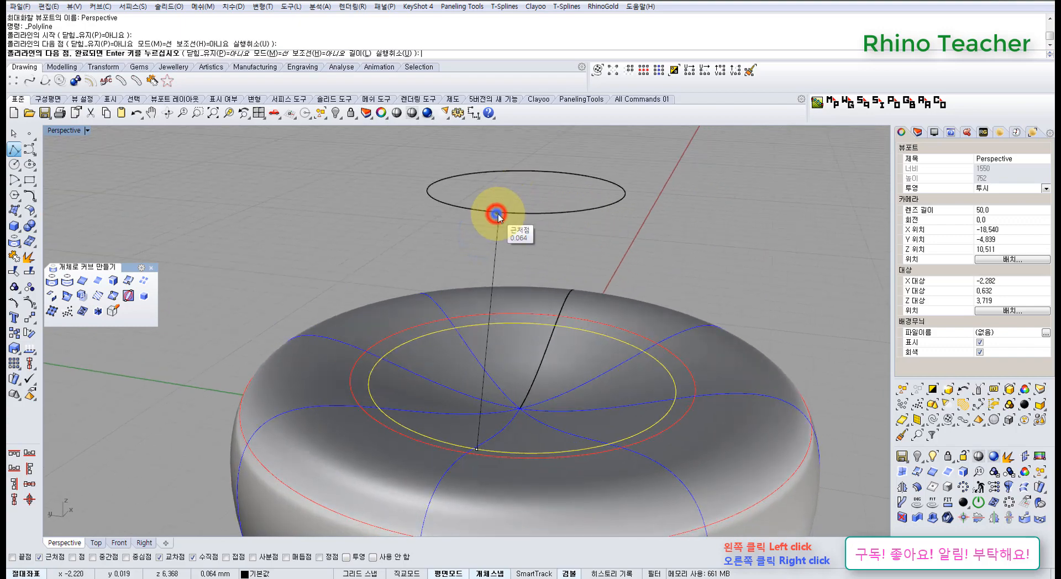
right_click(496, 212)
Step: Check where the connecting line meets the pulled curve and delete the line
scroll(458, 301, "up", 5)
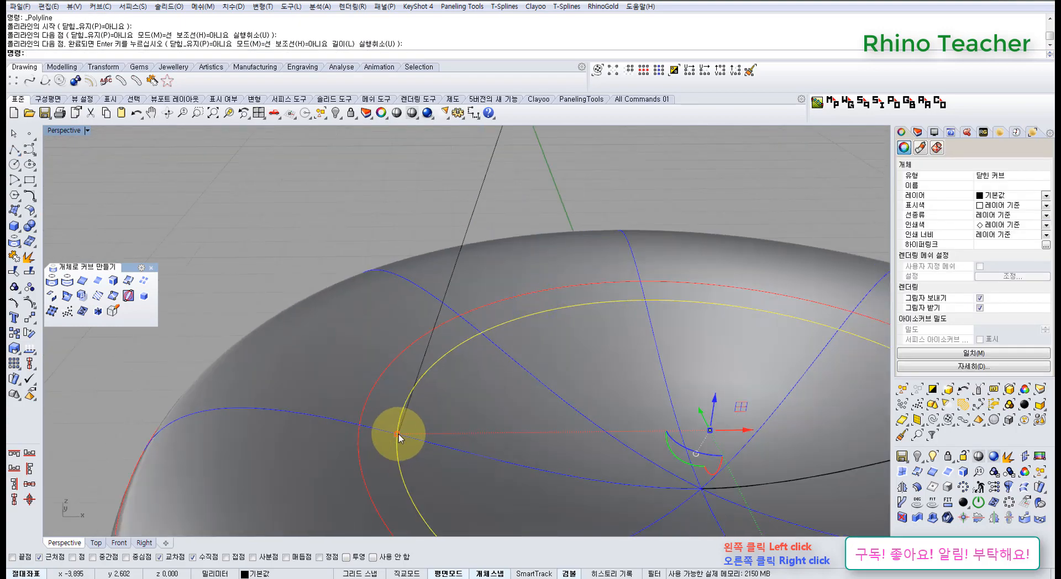
scroll(398, 435, "down", 3)
left_click(492, 268)
mouse_move(415, 325)
right_mouse_down()
mouse_move(450, 265)
mouse_move(468, 285)
mouse_move(408, 331)
mouse_move(403, 303)
mouse_move(403, 312)
right_mouse_up()
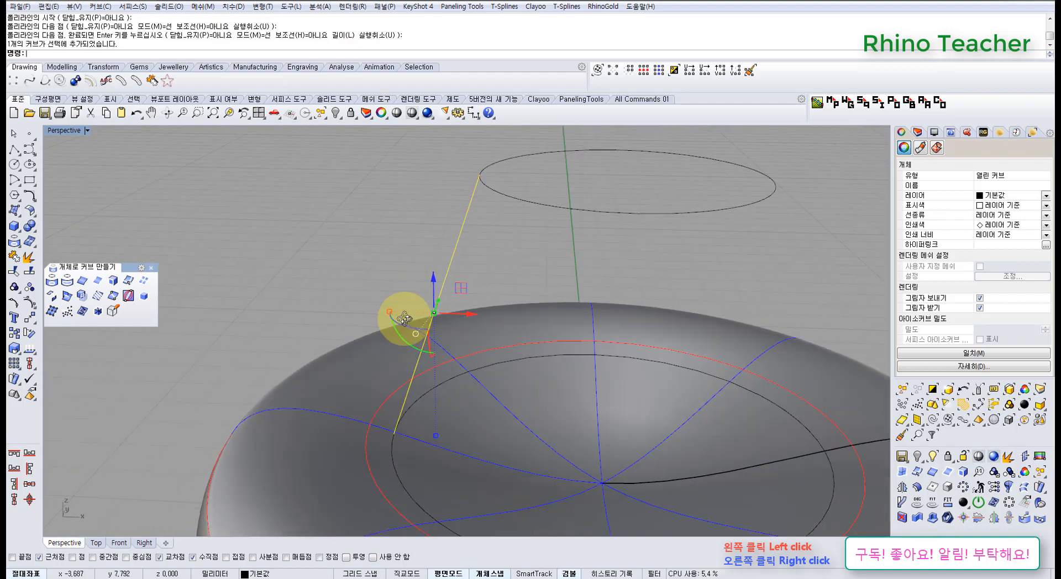
key("Delete")
Step: Delete the hollowed surface together with the original circle and the pulled curve
scroll(446, 354, "down", 3)
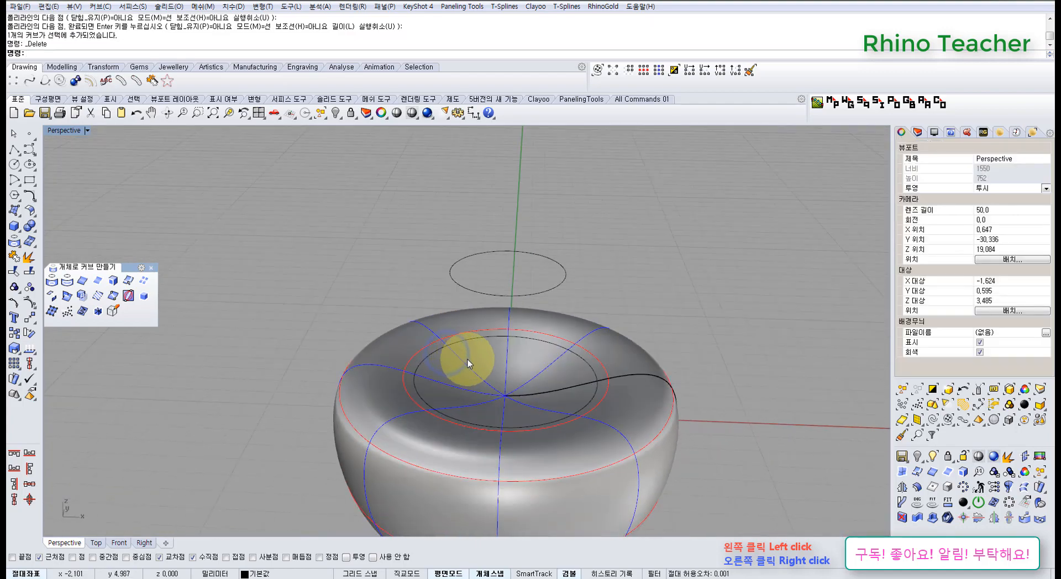
scroll(460, 415, "up", 3)
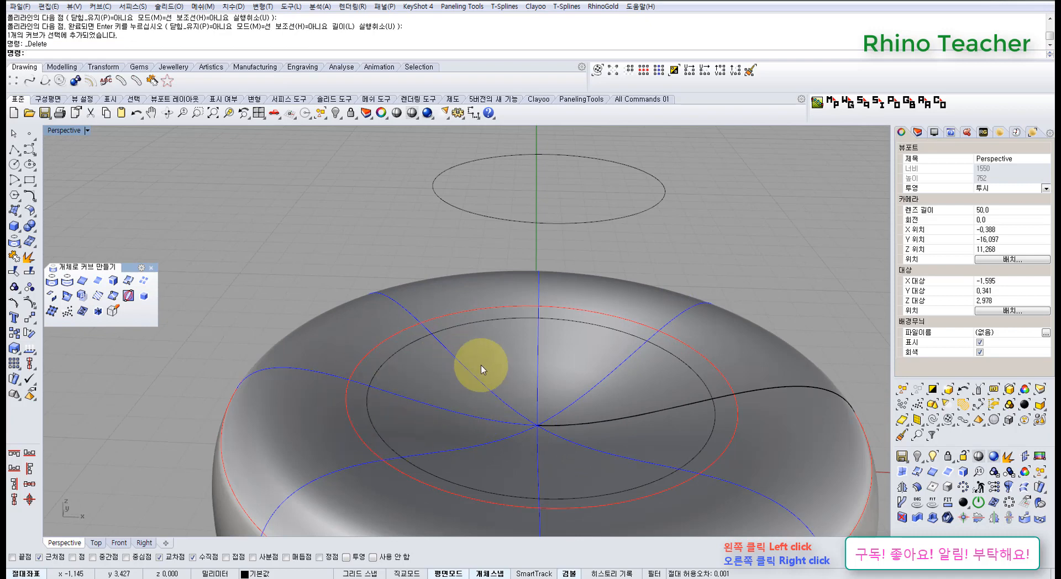
scroll(365, 397, "down", 3)
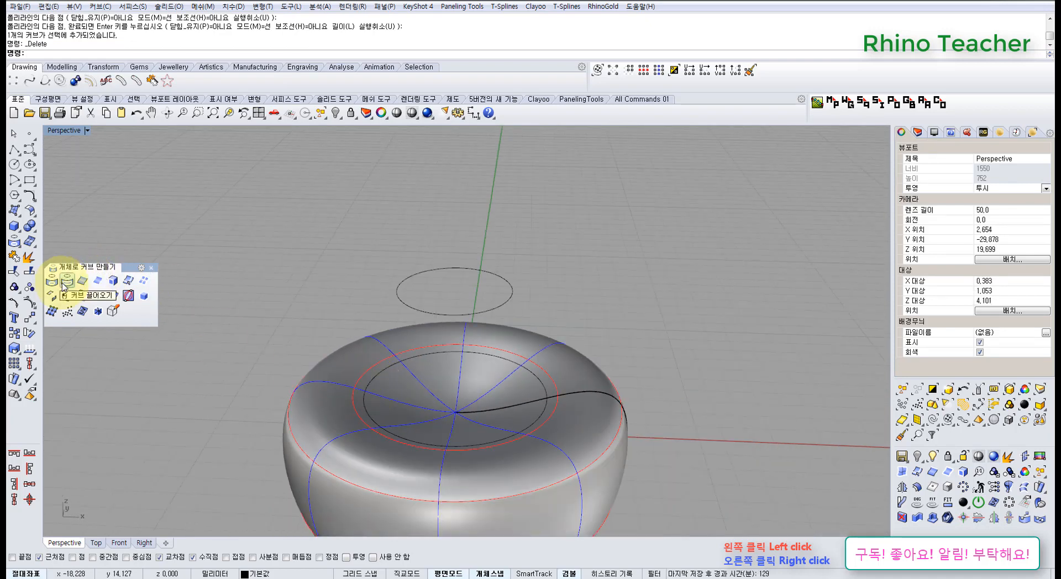
right_click_drag(401, 395, 538, 329, "shift")
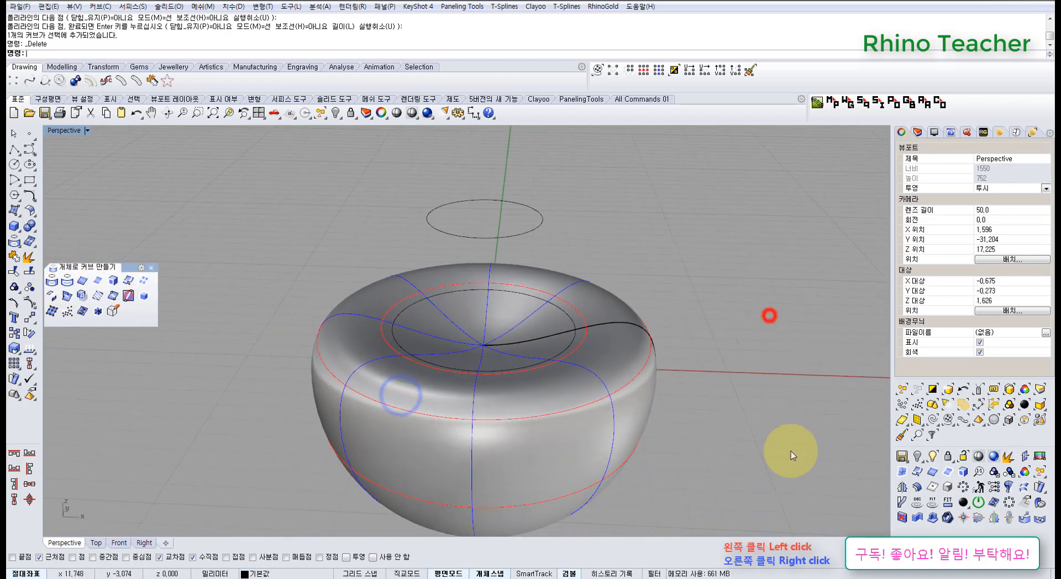
left_click_drag(791, 451, 327, 227)
key("Delete")
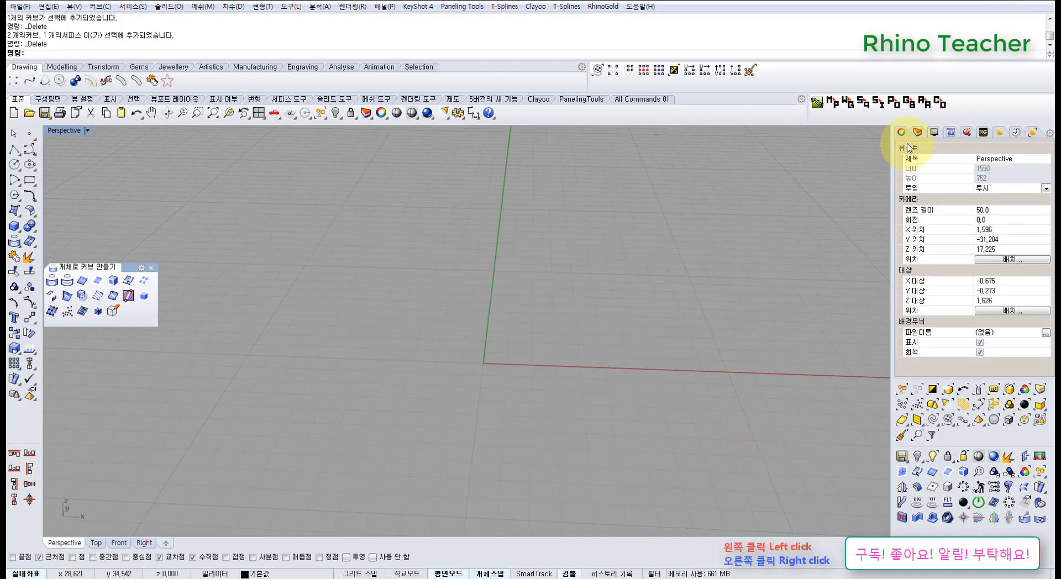
Step: Read the command help for Pull and Project, and return to the properties display
left_click(950, 134)
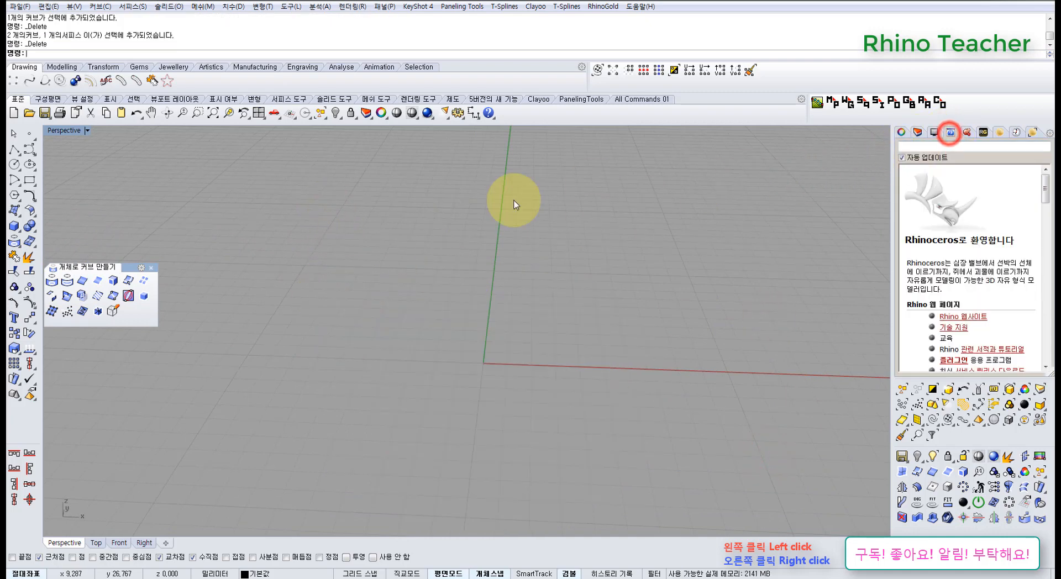
left_click(66, 282)
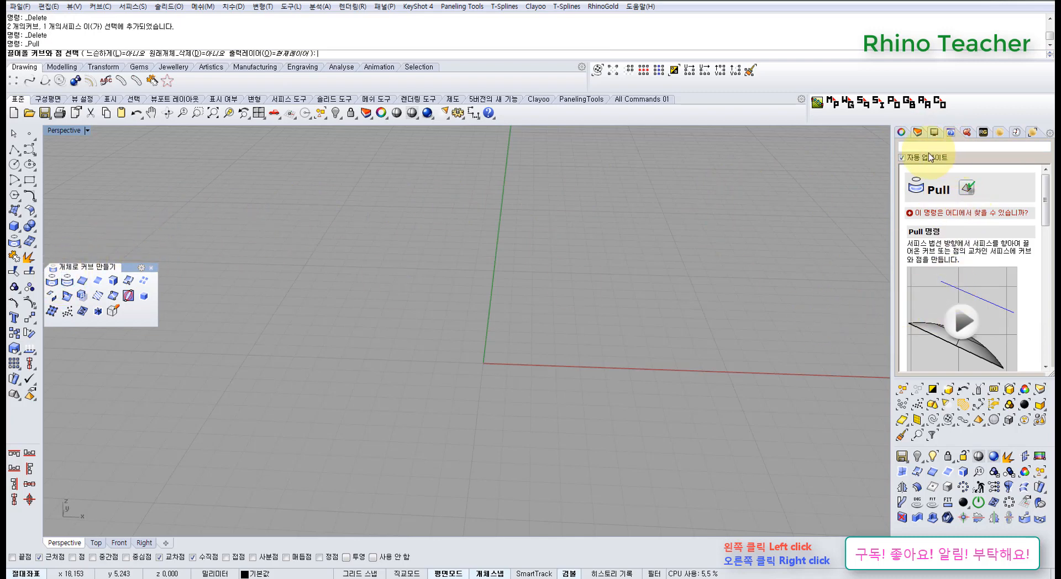
left_click(53, 282)
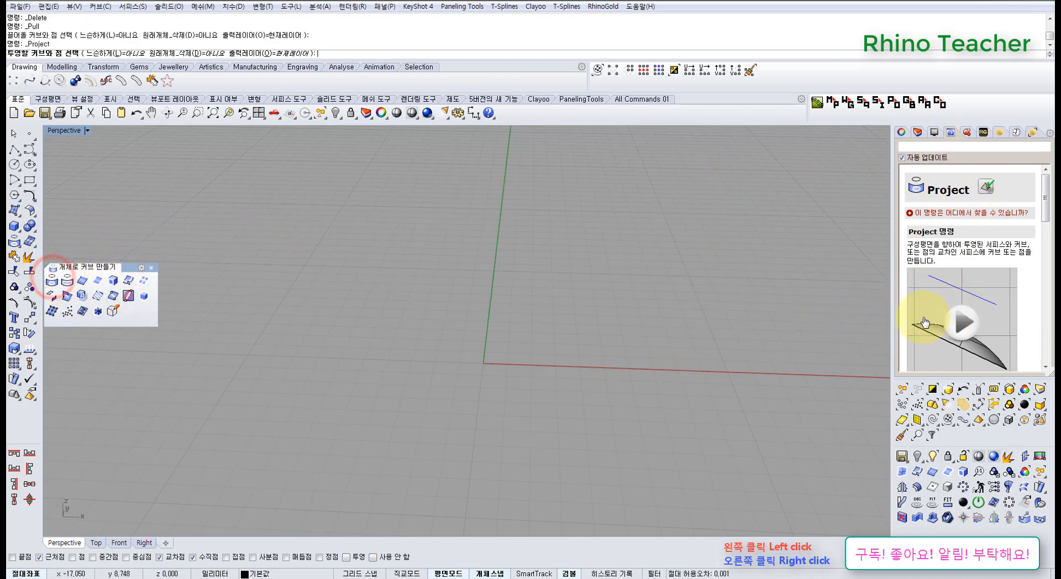
left_click(903, 133)
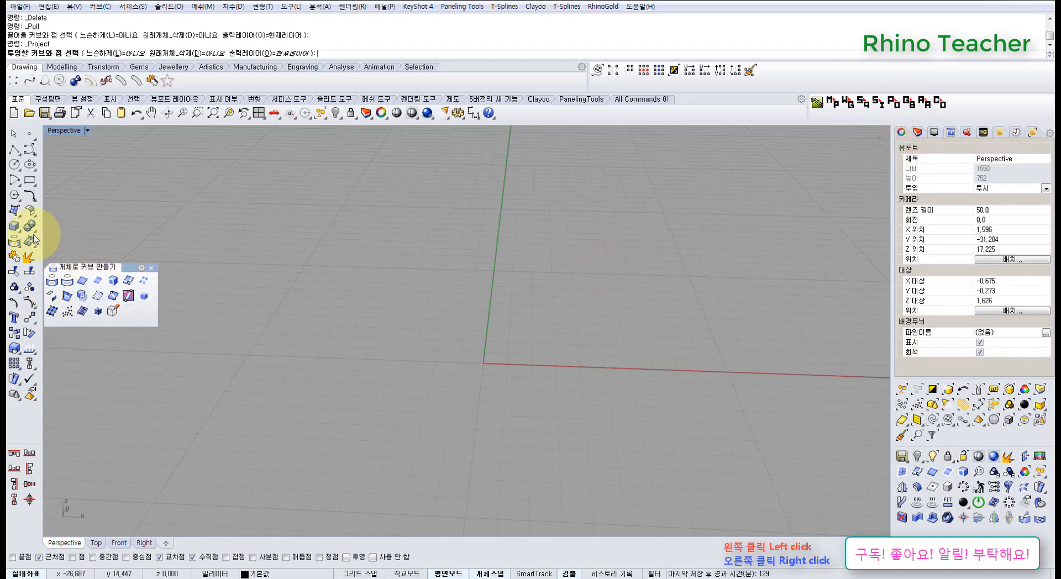
Step: Draw a box on the ground plane near the origin, placing its base corners and height freehand
left_click(12, 229)
left_click(415, 272)
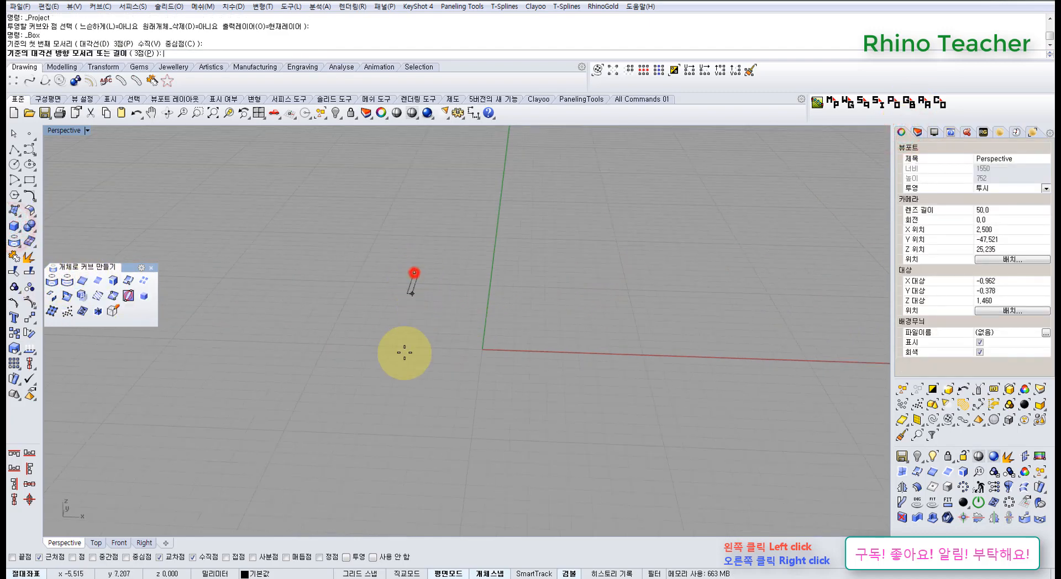
left_click(583, 398)
left_click(526, 241)
left_click(658, 229)
right_click_drag(582, 303, 526, 246)
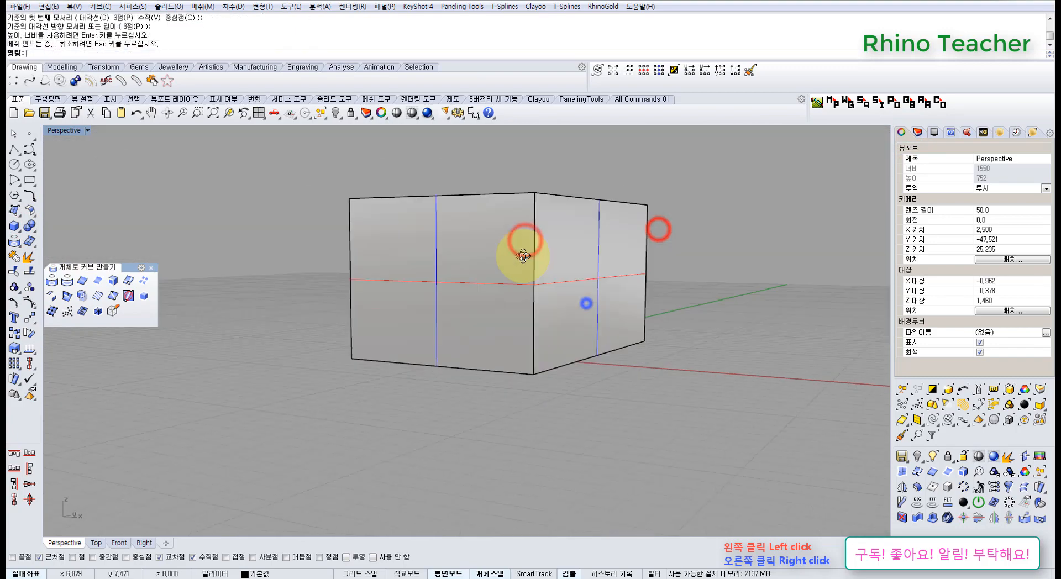
Step: Extract a copy of the box's top face with Copy set to Yes and move it beside the box along X
left_click(128, 297)
right_click_drag(439, 268, 493, 284)
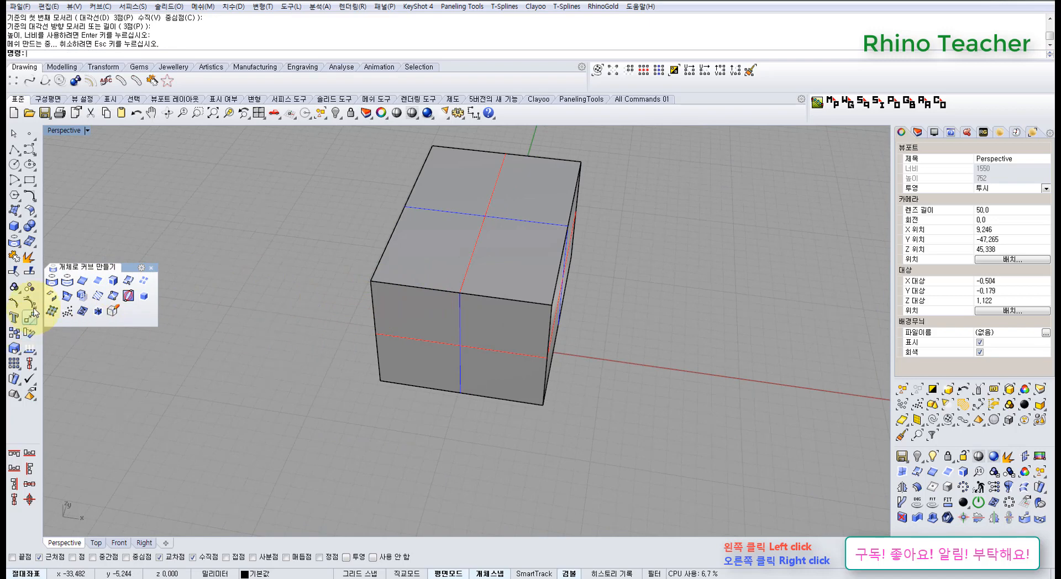
left_click(14, 334)
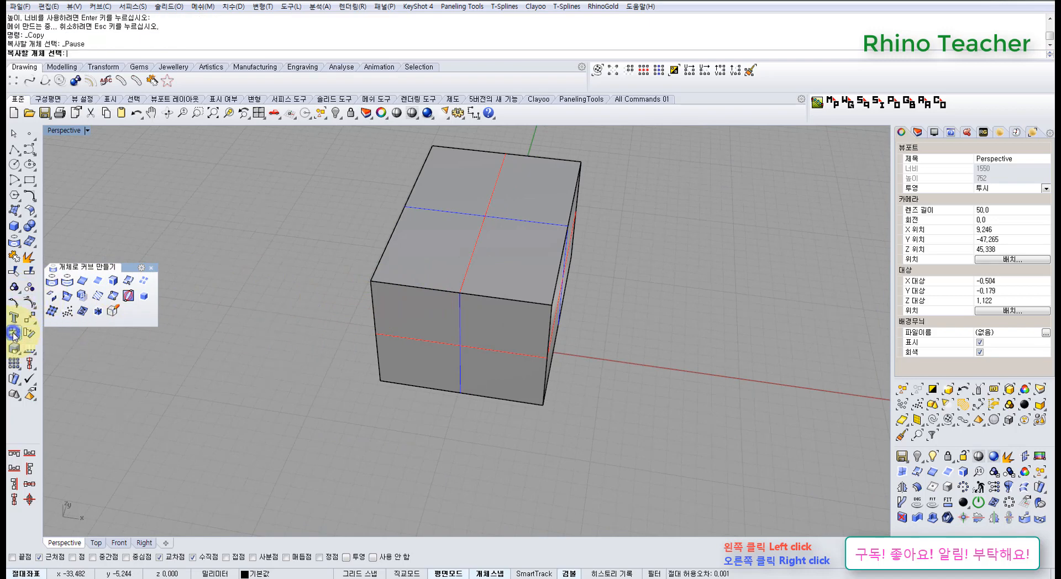
right_click(28, 257)
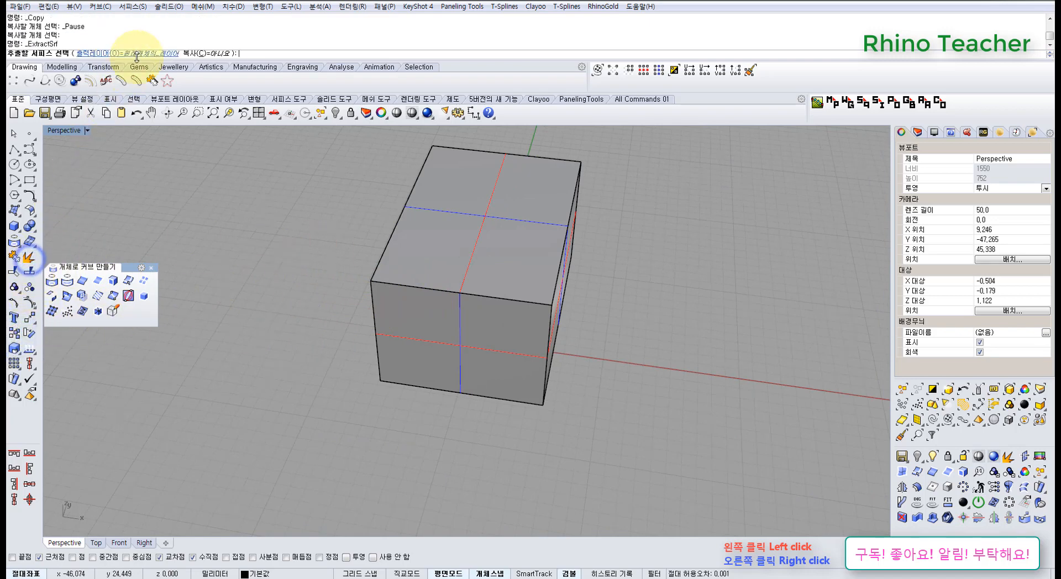
left_click(504, 244)
right_click(505, 244)
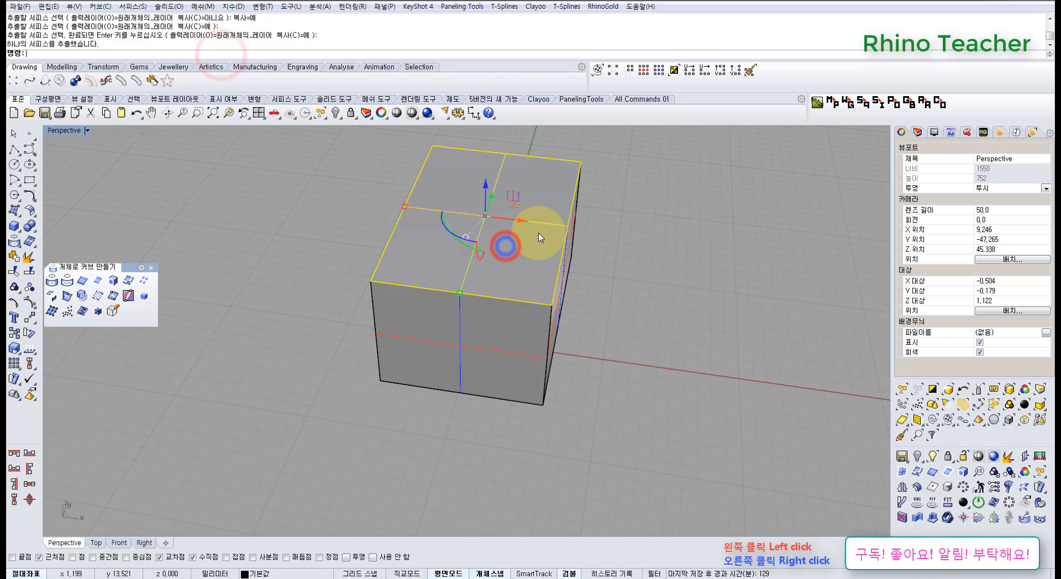
left_click_drag(523, 220, 787, 257)
left_click(657, 371)
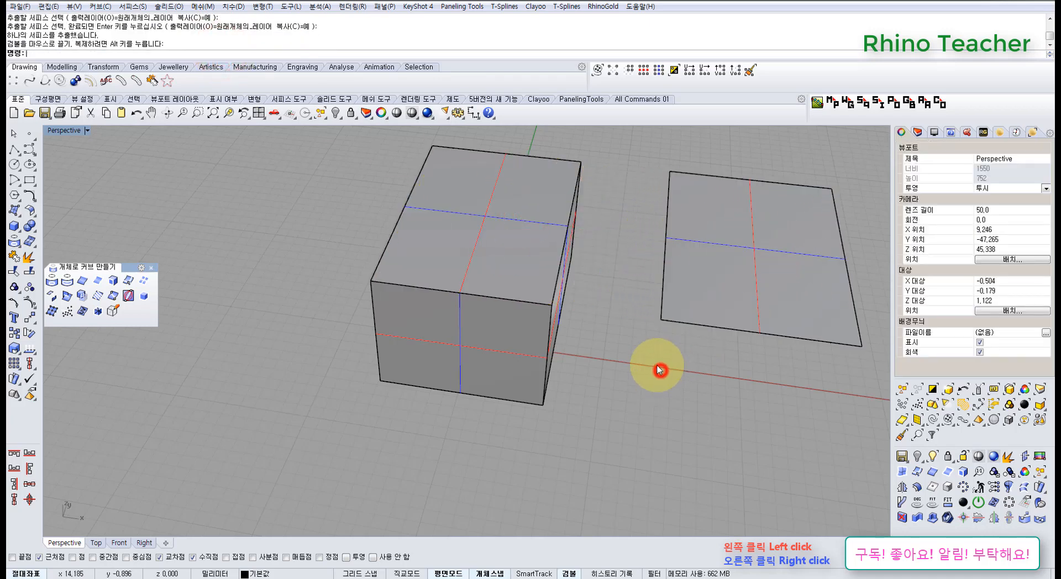
Step: Duplicate the box's top front edge and the separate surface's edge nearest the box as curves
right_click_drag(633, 360, 500, 389)
left_click(84, 281)
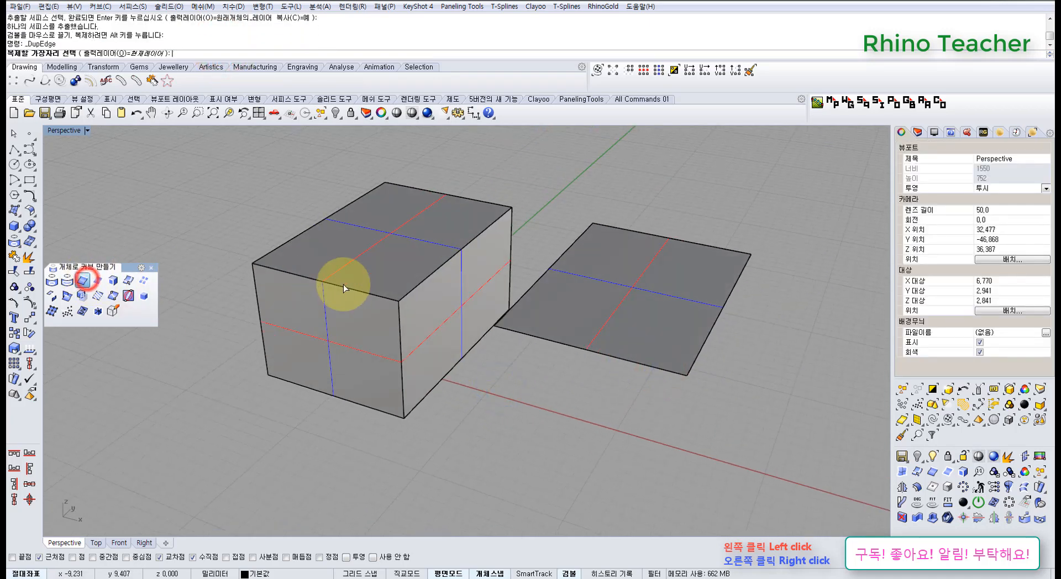
left_click(343, 287)
right_click_drag(395, 303, 532, 306)
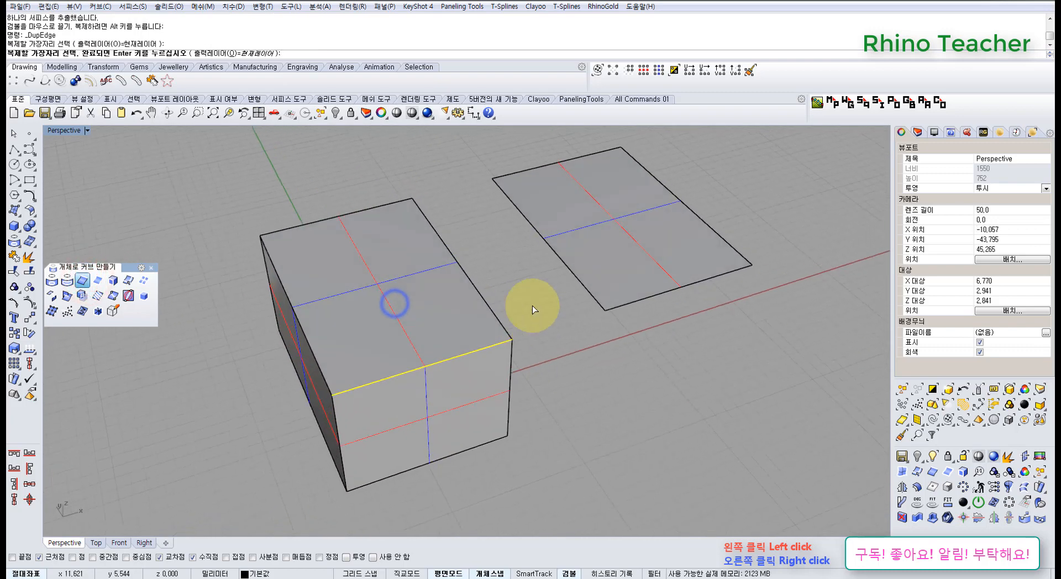
right_click(561, 267)
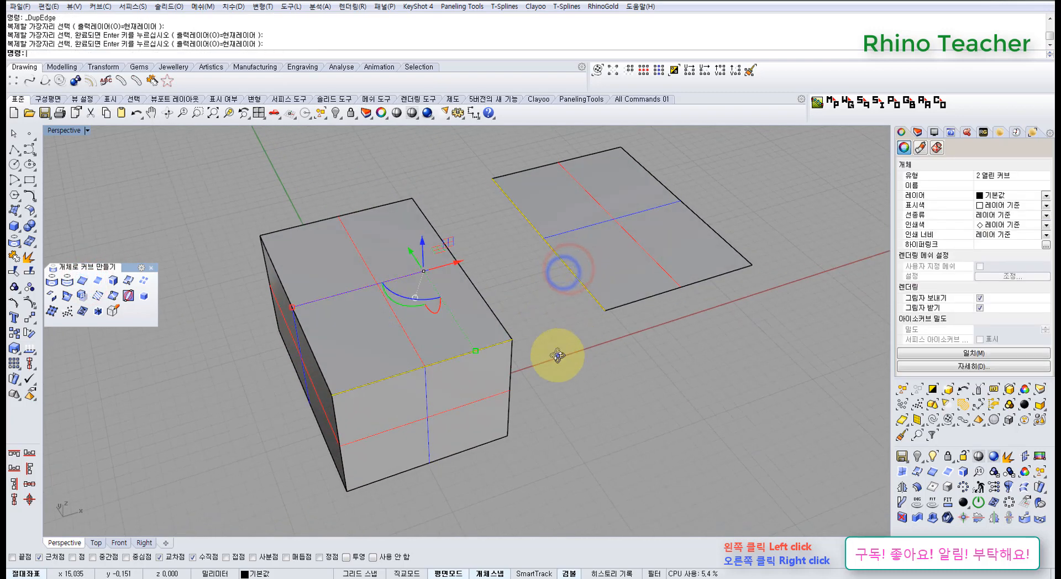
right_click_drag(556, 355, 504, 363)
Step: Delete the two duplicated edge curves from the box and the flat surface
left_click(504, 364)
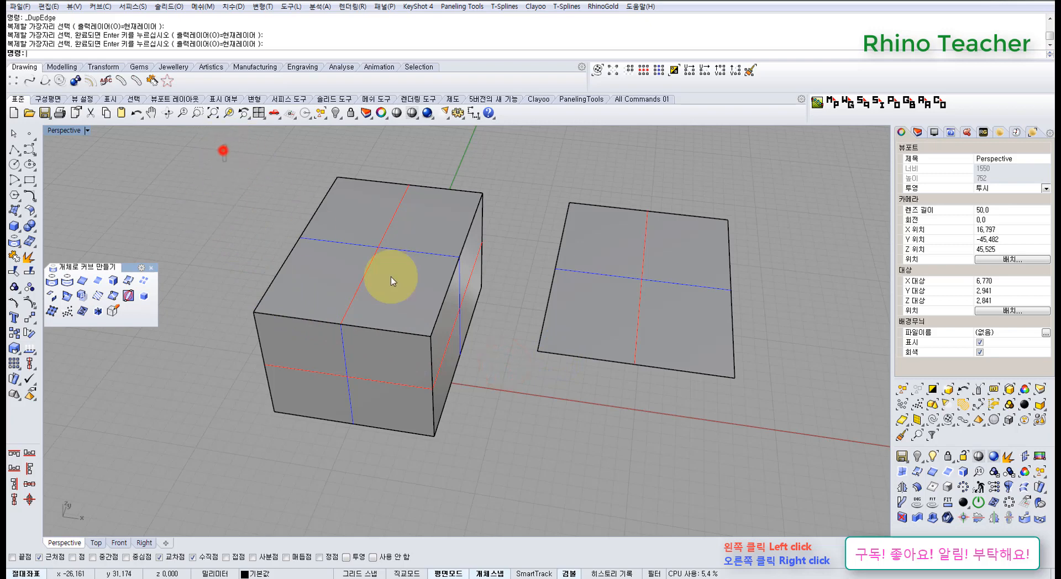
right_click_drag(391, 281, 533, 384)
key("Delete")
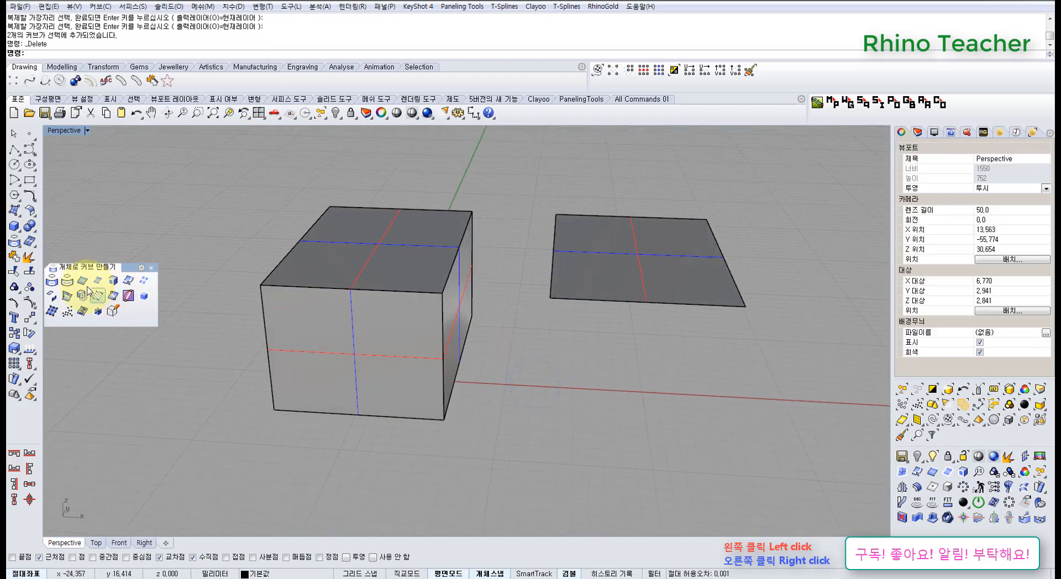
Step: Duplicate all four edges of the separate flat surface as curves
left_click_drag(509, 172, 788, 384)
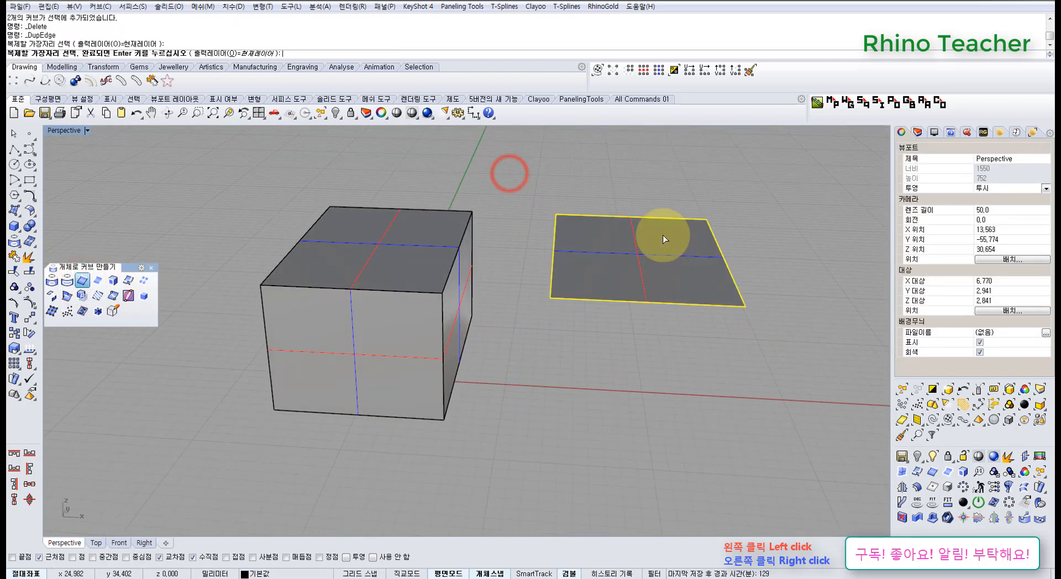
right_click(664, 237)
right_click_drag(609, 308, 552, 379)
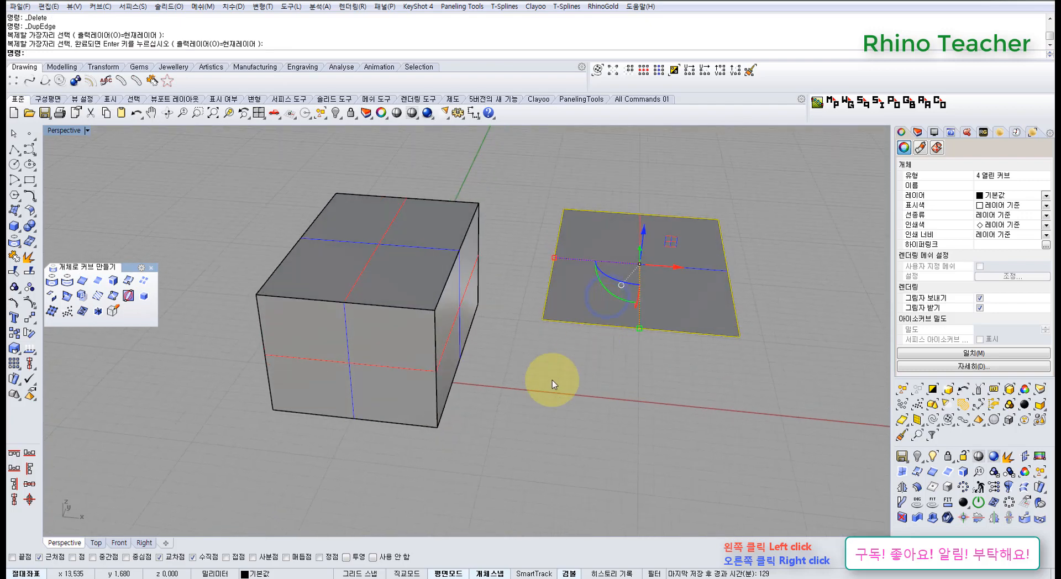
left_click(552, 381)
Step: Select the four duplicated edge curves without the flat surface and delete them
left_click(571, 321)
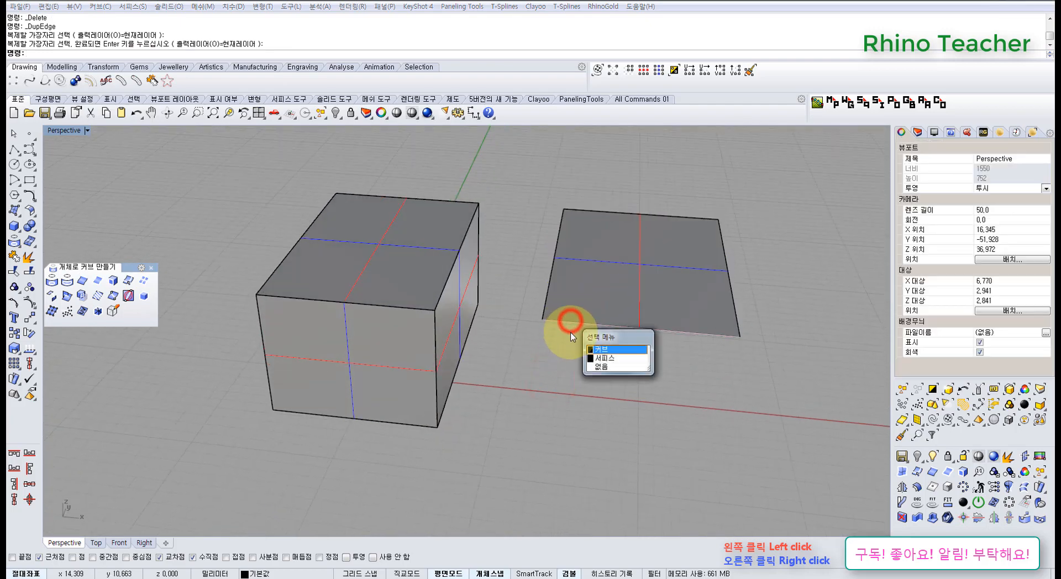
left_click(599, 351)
left_click_drag(514, 172, 772, 359)
left_click(708, 311)
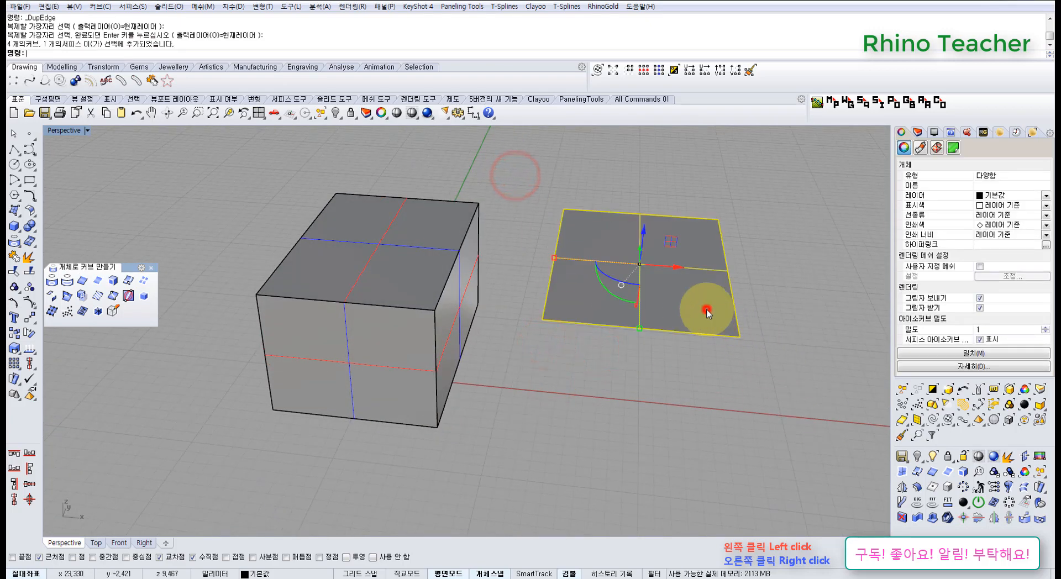
key("Delete")
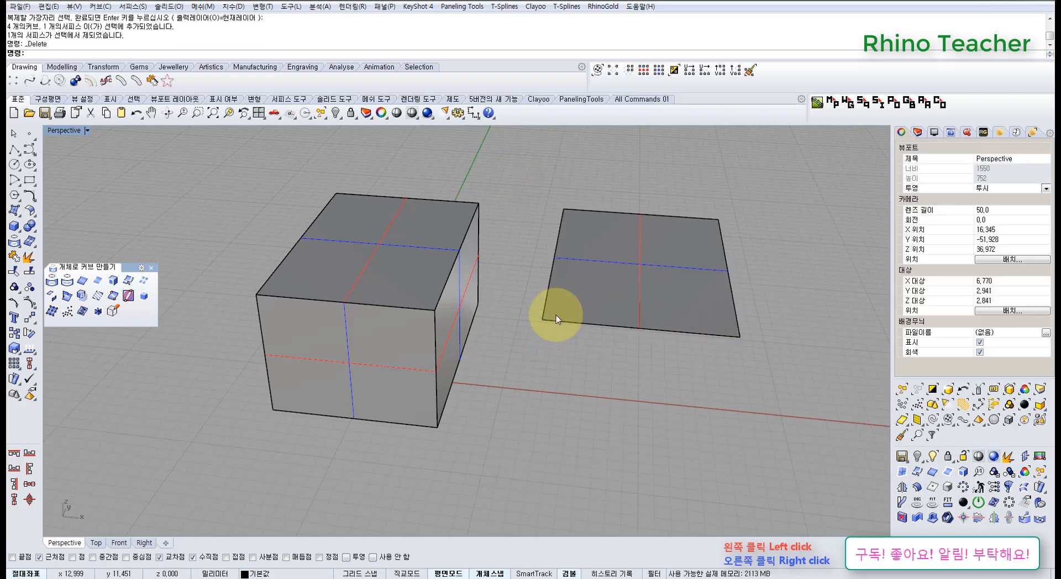
Step: Duplicate the flat surface's four edges again and join them into one closed curve
left_click(81, 281)
left_click_drag(646, 354, 824, 376)
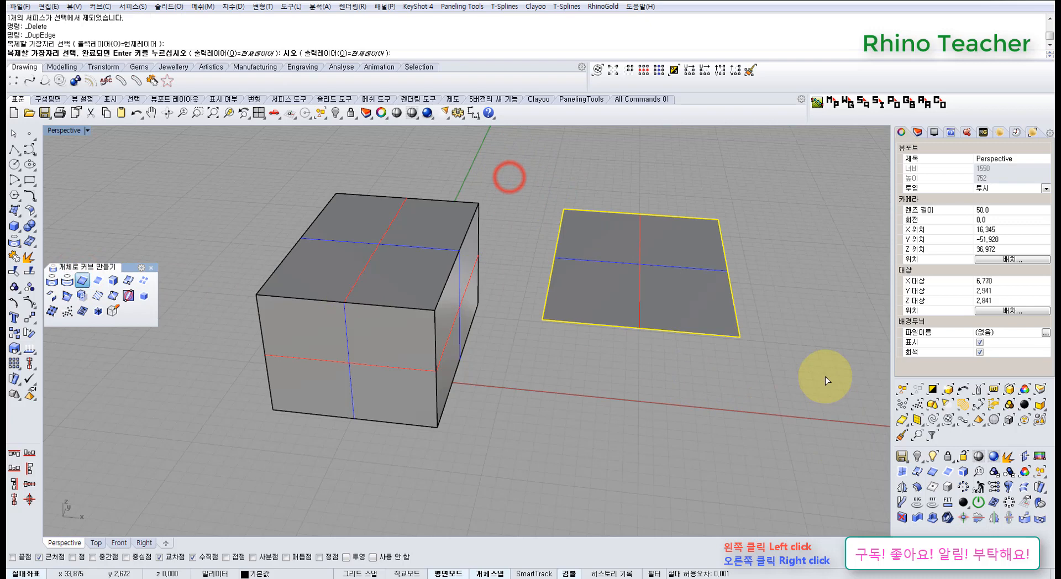
right_click(799, 287)
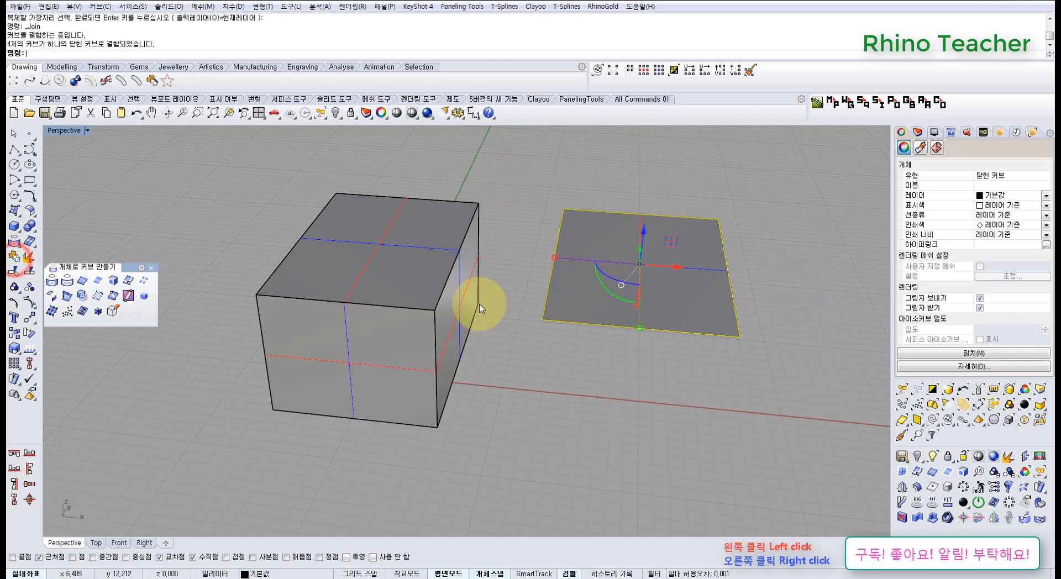
Step: Delete the closed curve joined from the flat surface's duplicated edges
key("Delete")
Step: Duplicate the box's top edges as curves using a window selection, and undo the duplication
left_click(80, 281)
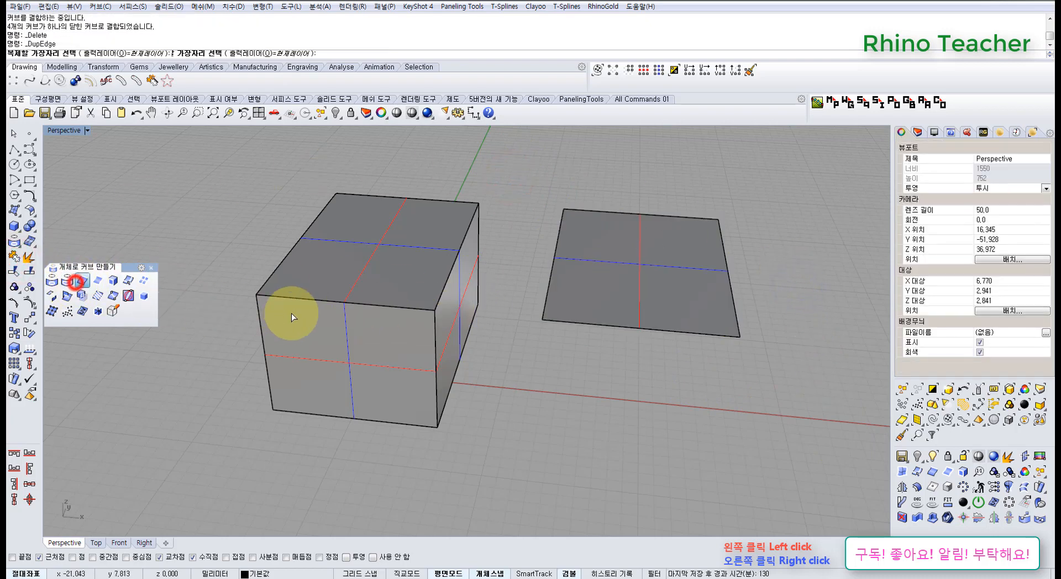
right_click_drag(297, 297, 321, 264)
left_click_drag(498, 340, 498, 341)
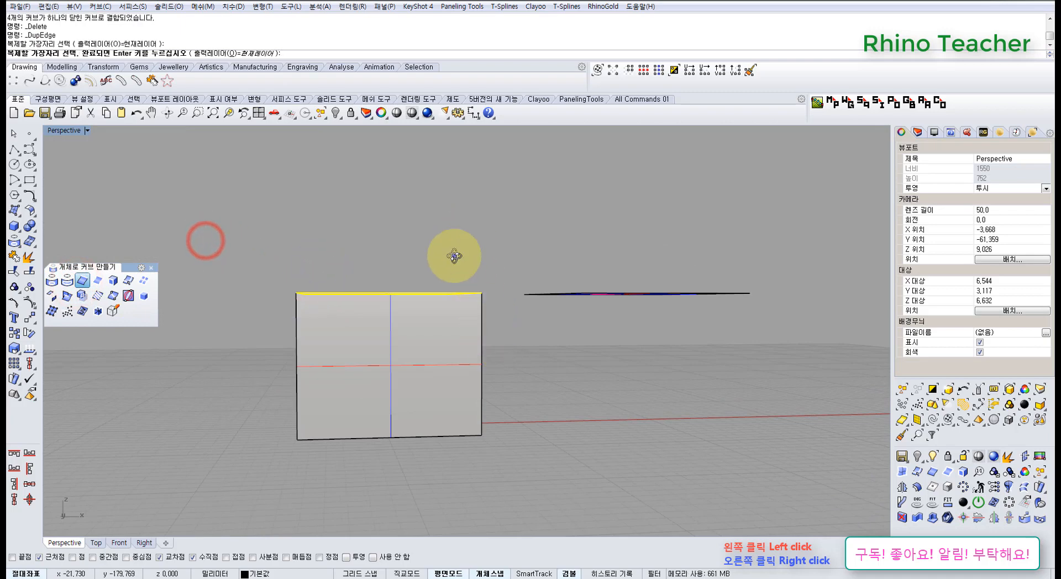
right_click_drag(450, 255, 439, 303)
right_click(438, 301)
right_click_drag(346, 336, 393, 320)
key("ctrl+z")
Step: Duplicate the box's four top edges and the remaining edges of its adjoining end face as curves
left_click(84, 282)
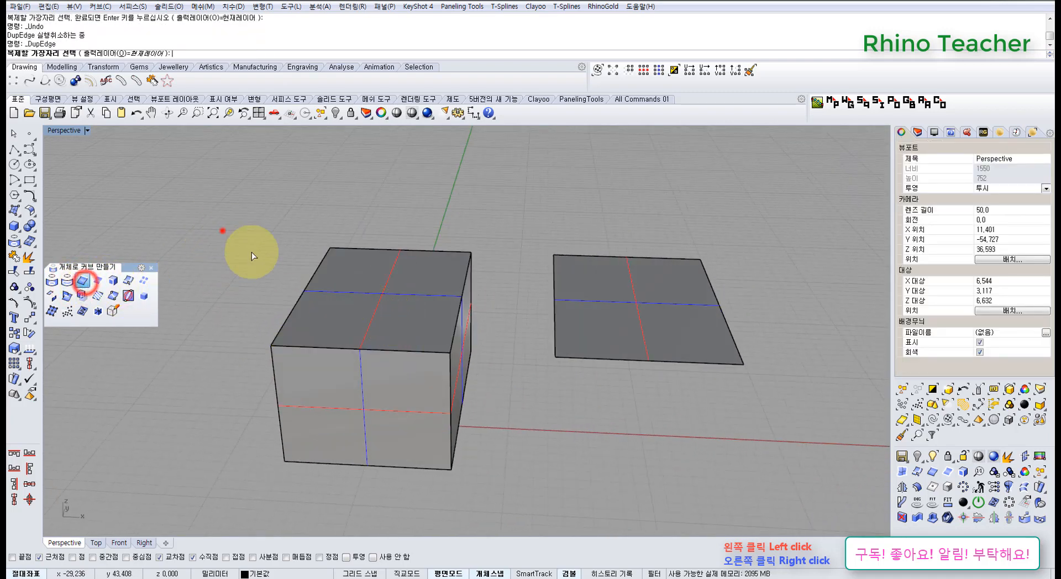
left_click_drag(525, 443, 526, 443)
right_click_drag(472, 384, 422, 355)
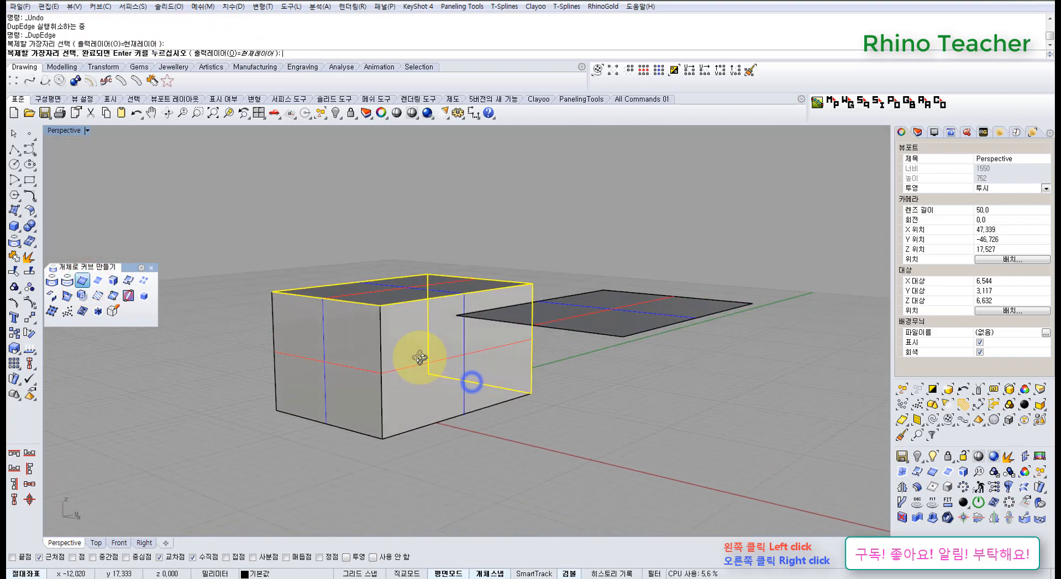
right_click(422, 356)
right_click_drag(544, 283, 486, 466)
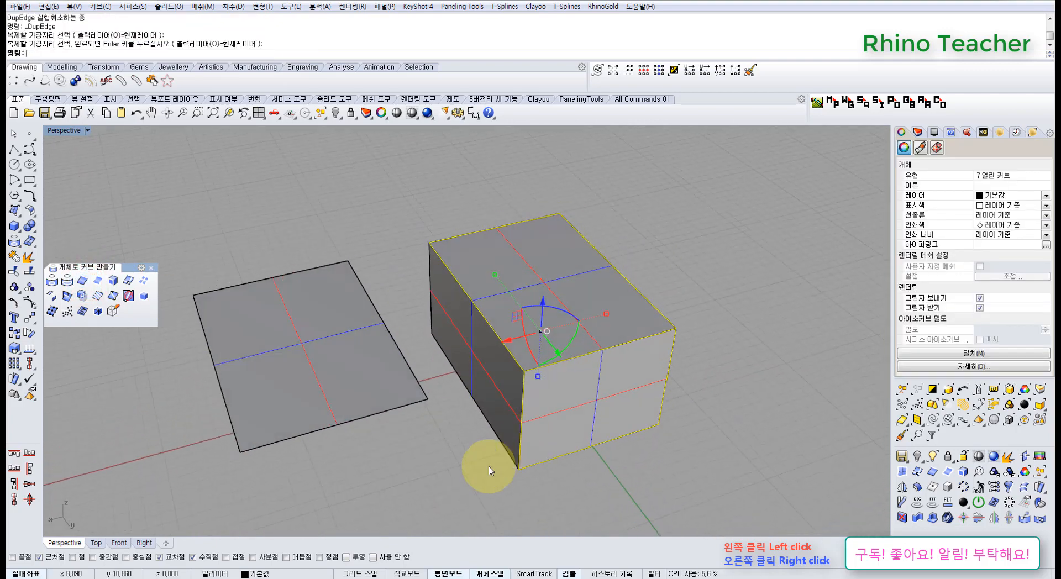
Step: Pick one duplicated curve lying on a top edge of the box, and undo the edge duplication
left_click(486, 466)
scroll(555, 359, "up", 3)
left_click(555, 357)
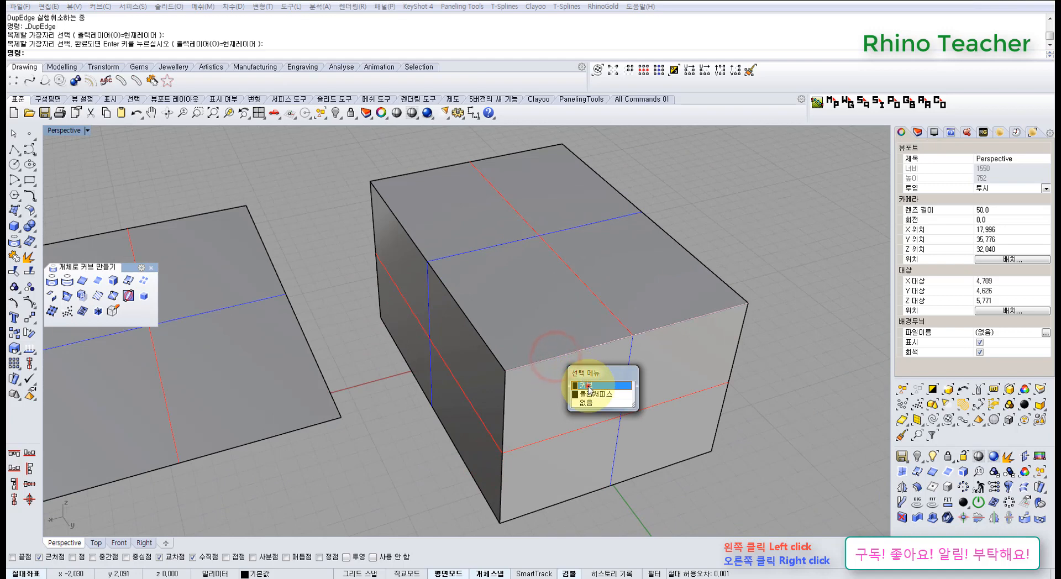
left_click(589, 386)
key("ctrl+z")
Step: Select the box and explode it into separate surfaces
scroll(674, 387, "down", 3)
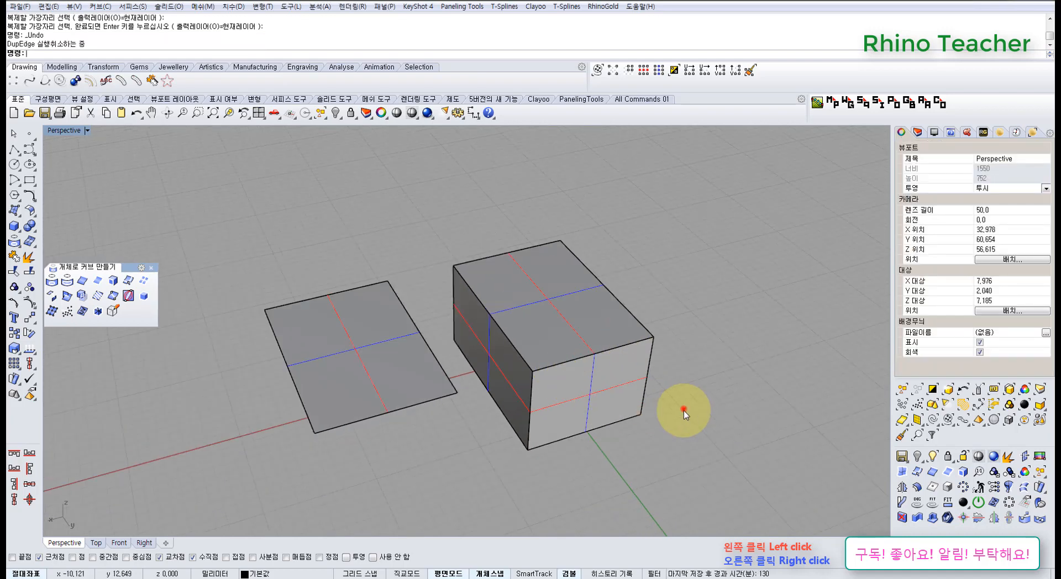
left_click(685, 413)
scroll(684, 412, "up", 3)
left_click(595, 403)
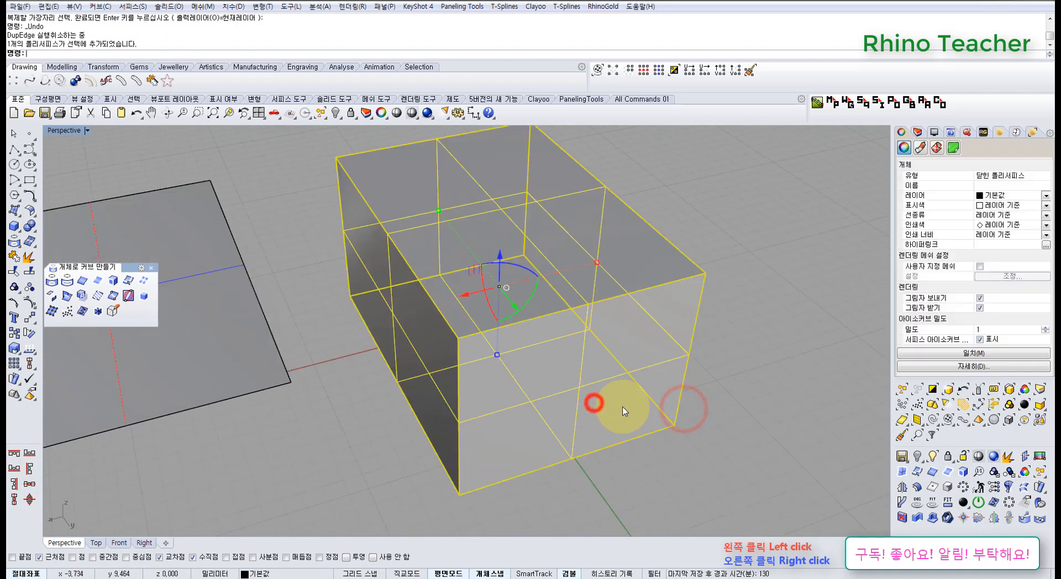
left_click(31, 262)
left_click(293, 455)
Step: Select the exploded box's side and top surfaces individually to check that they are separate
left_click(548, 406)
left_click(352, 459)
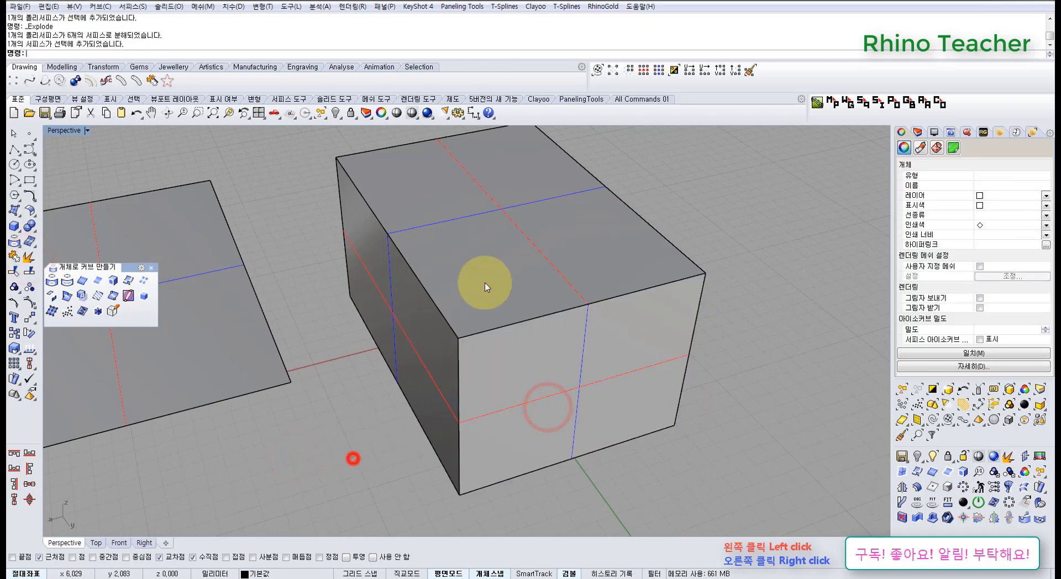
left_click(493, 271)
left_click(369, 417)
right_click_drag(369, 416, 432, 318)
right_click_drag(416, 353, 443, 303)
left_click(443, 303)
left_click(438, 391)
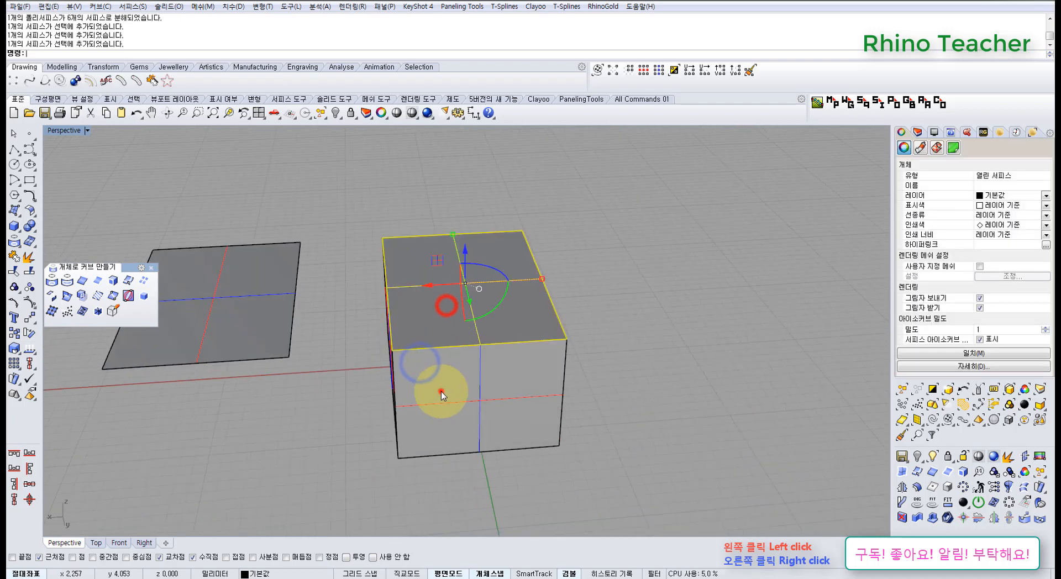
left_click(354, 281)
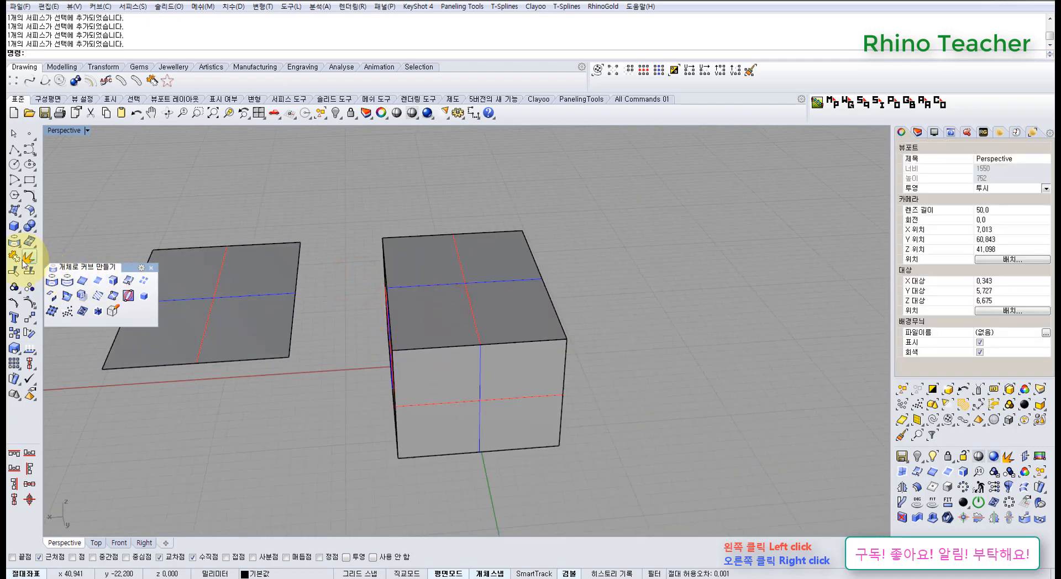
Step: Duplicate the exploded box's top surface edges as curves and check for overlapping curves along a shared edge
left_click(81, 280)
left_click_drag(331, 189, 640, 355)
right_click(641, 354)
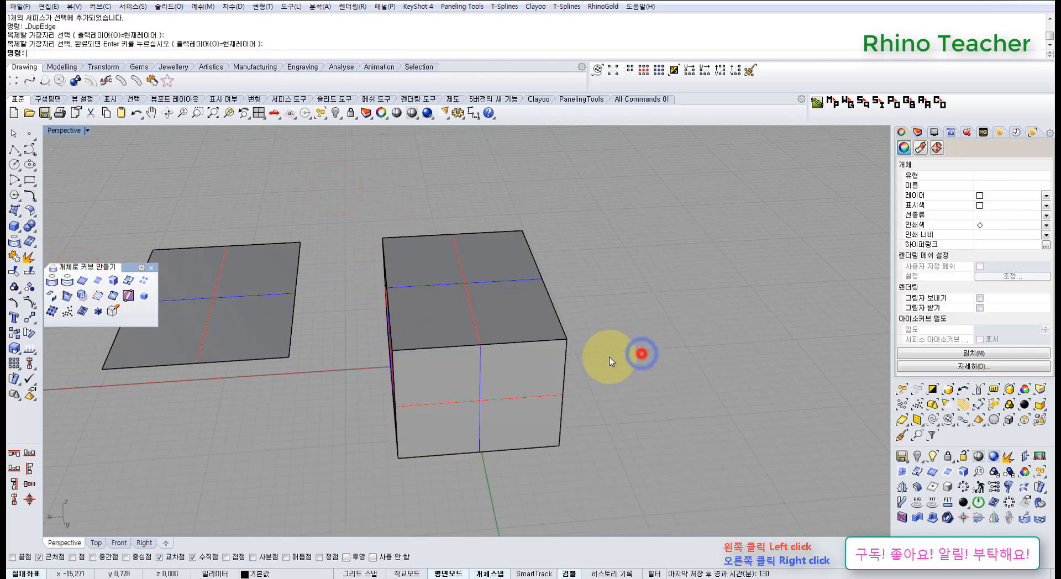
scroll(553, 343, "up", 3)
left_click(536, 333)
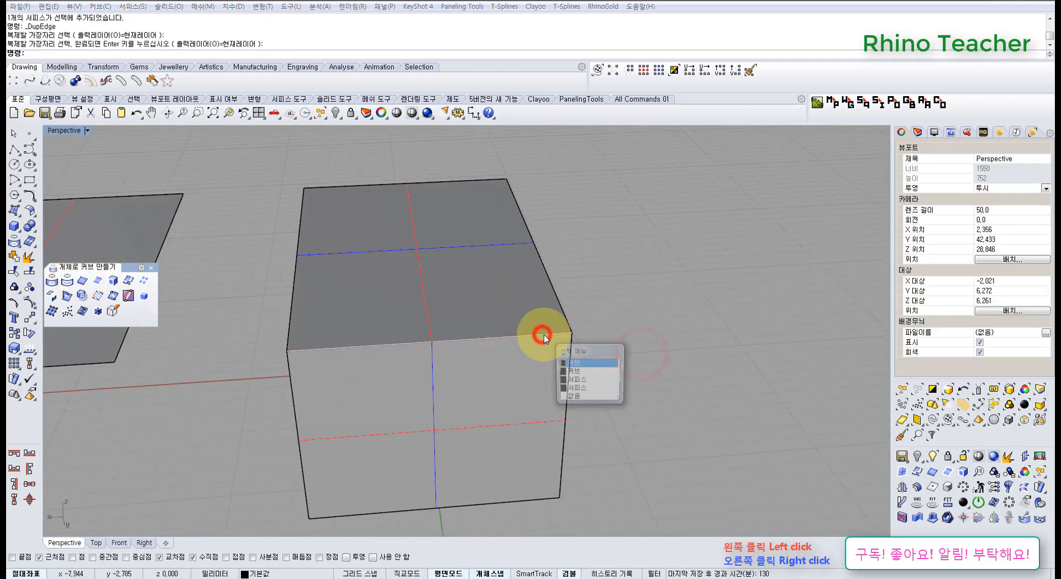
left_click(608, 291)
Step: Undo the edge duplication and join all six box surfaces back into one closed polysurface
scroll(608, 287, "down", 3)
left_click(635, 347)
left_click(628, 482)
key("ctrl+z")
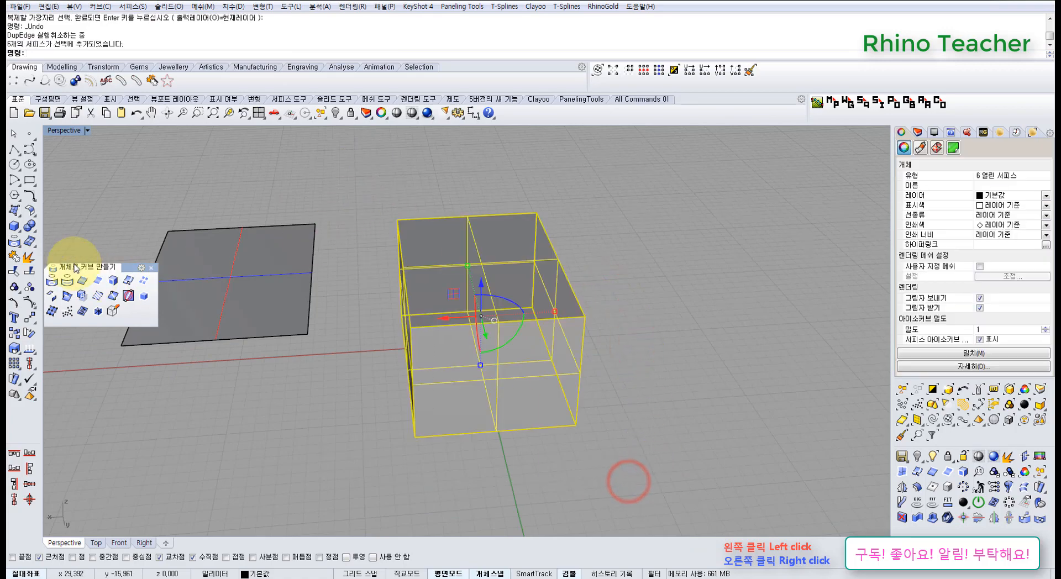
left_click(15, 257)
left_click(360, 197)
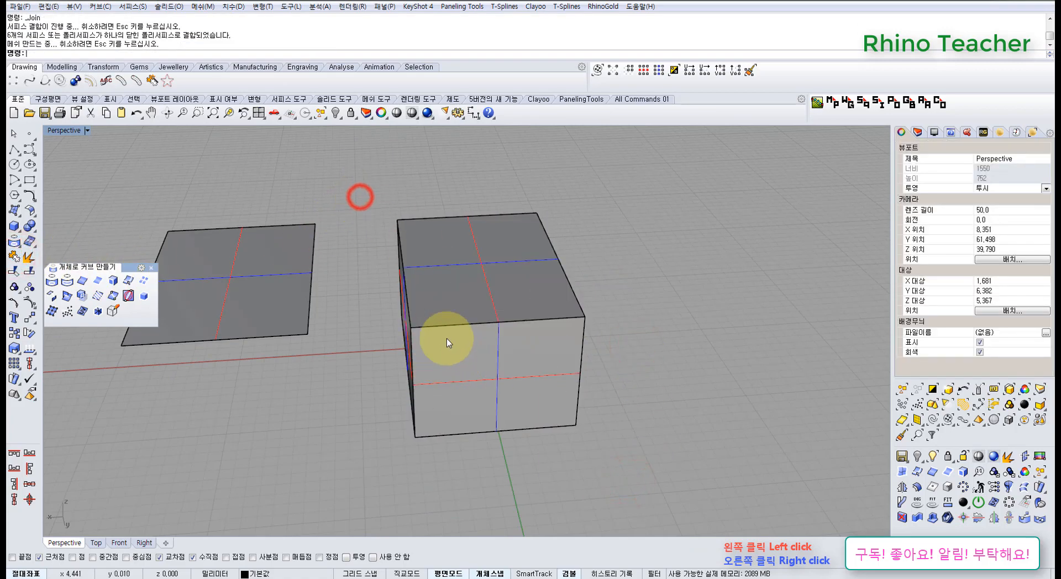
Step: Duplicate the flat surface's border as a curve with DupBorder, and undo it
right_click_drag(487, 321, 320, 341)
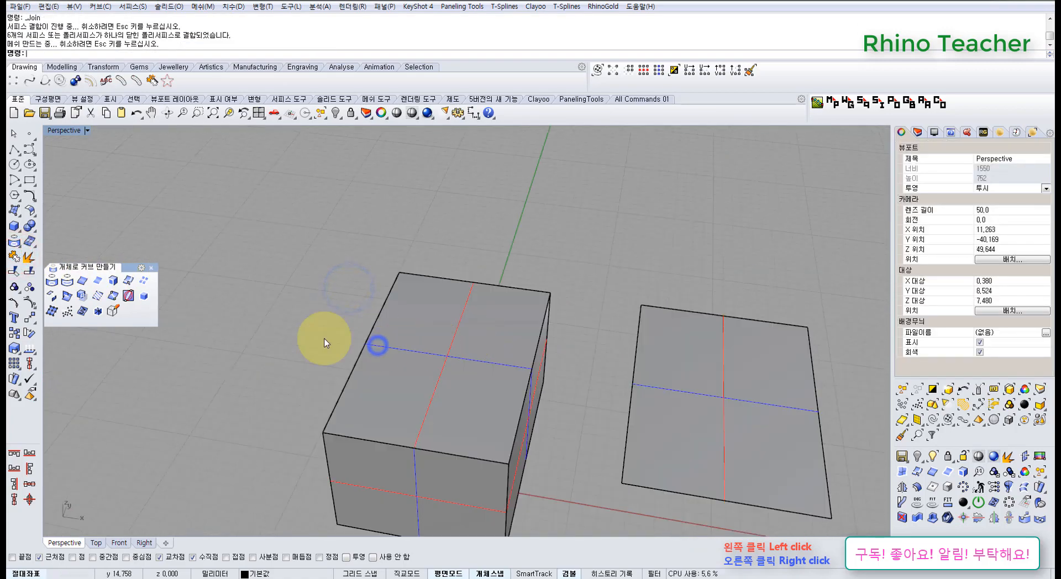
left_click(99, 284)
right_click_drag(268, 315, 492, 332)
left_click(496, 332)
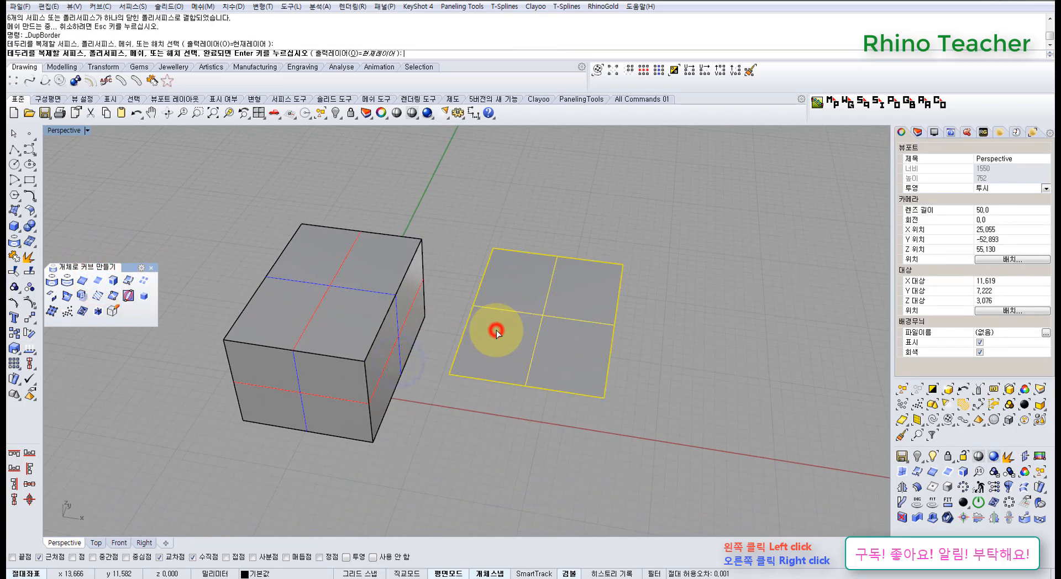
key("Return")
key("ctrl+z")
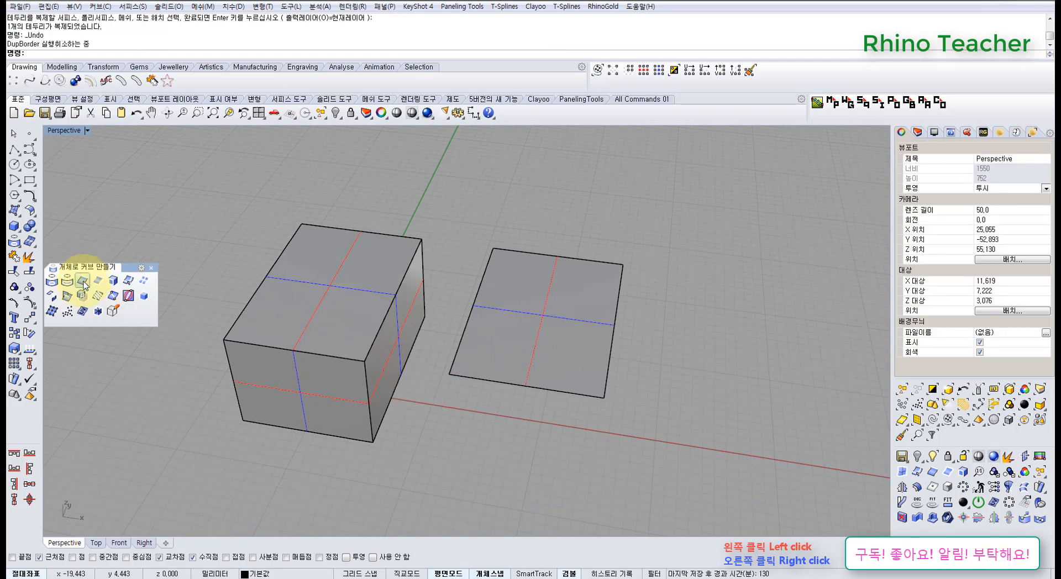
Step: Try to duplicate the border of the closed box with DupBorder
left_click(98, 282)
left_click(322, 300)
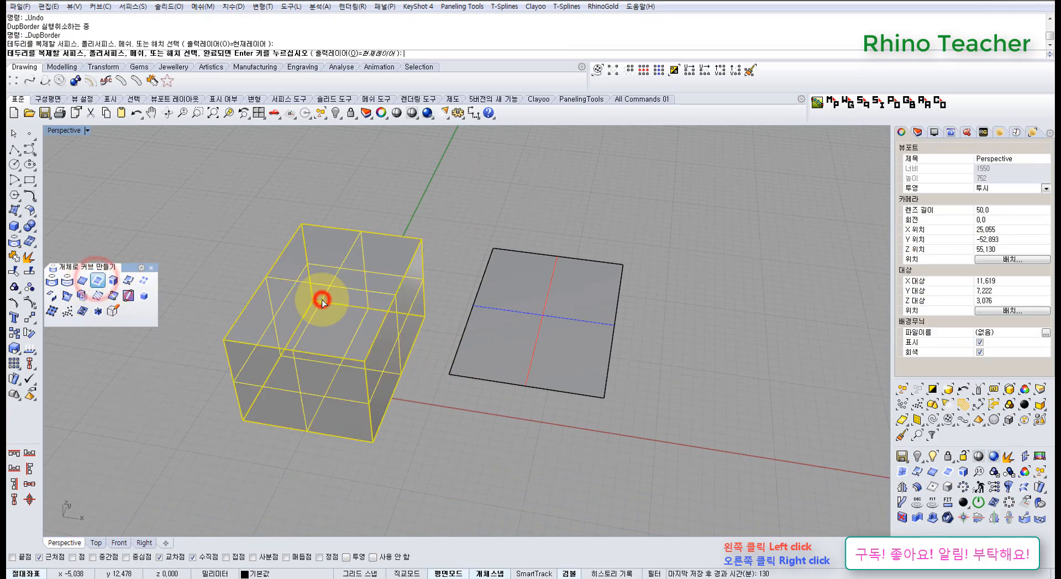
right_click(322, 301)
left_click(503, 414)
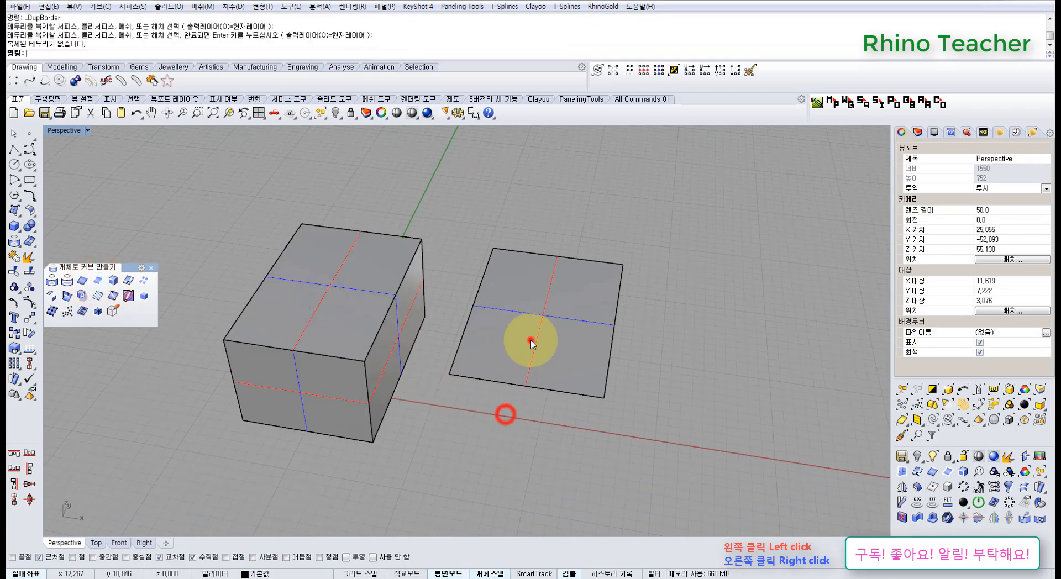
Step: Copy the flat surface from one lower corner to the other so that both surfaces share an edge
left_click(243, 226)
scroll(318, 246, "down", 6)
scroll(497, 308, "up", 5)
left_click_drag(491, 308, 386, 268)
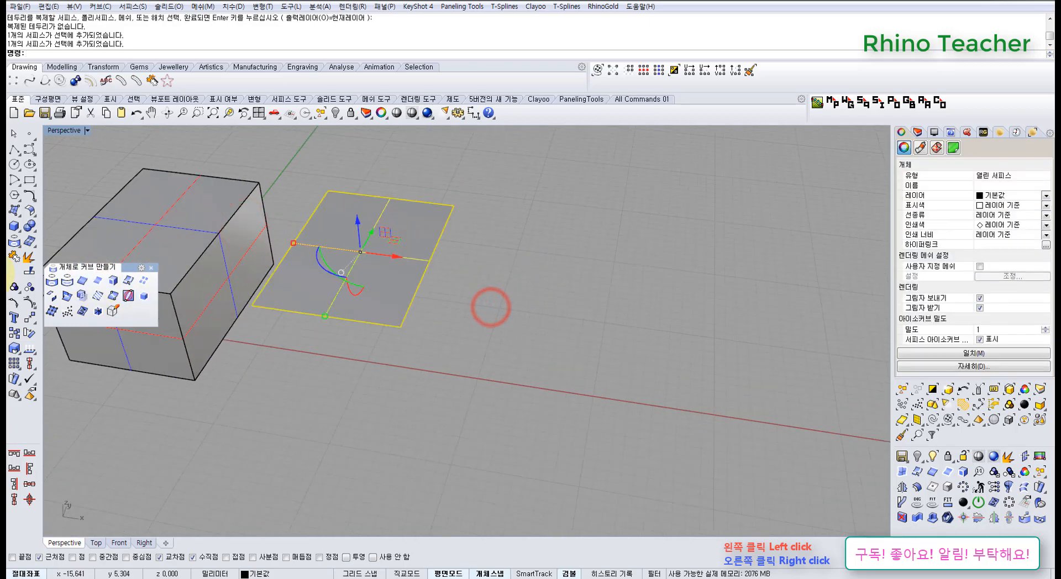
left_click(15, 331)
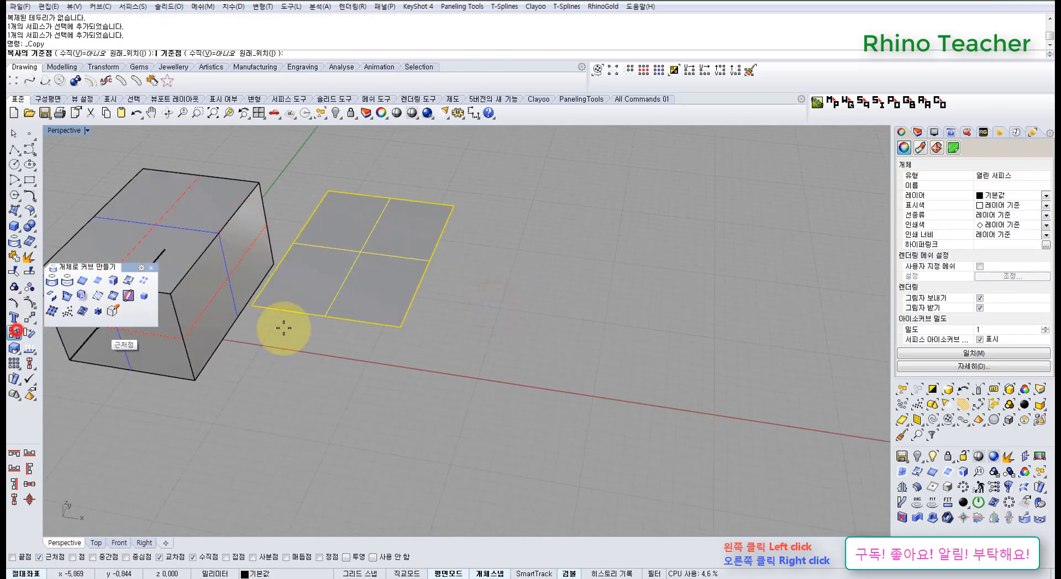
left_click(253, 305)
left_click(400, 328)
right_click(393, 371)
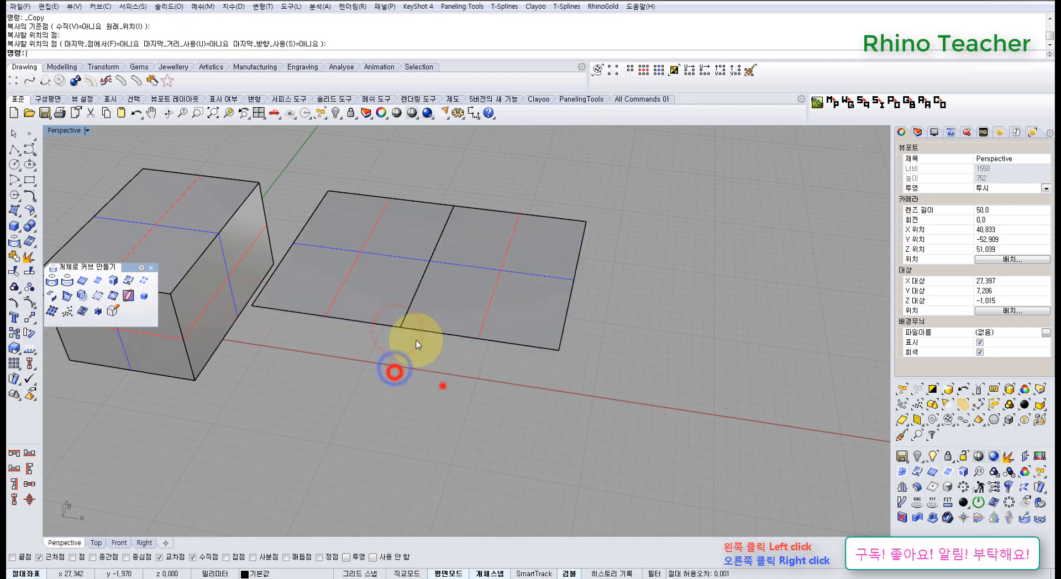
Step: Join the two adjacent flat surfaces into one polysurface and duplicate its outer border as a curve
left_click_drag(416, 345, 409, 323)
left_click(14, 258)
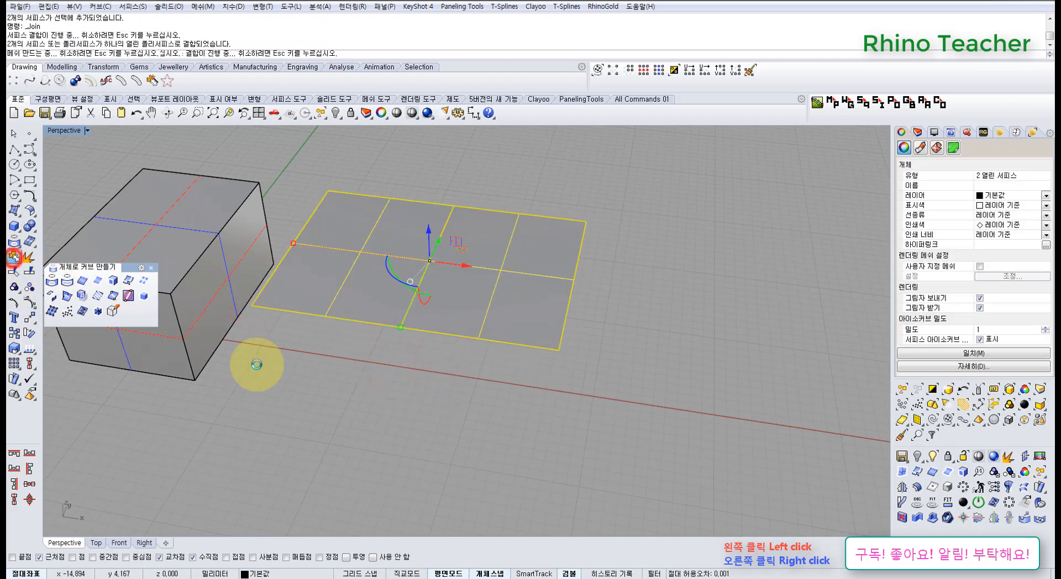
left_click(99, 283)
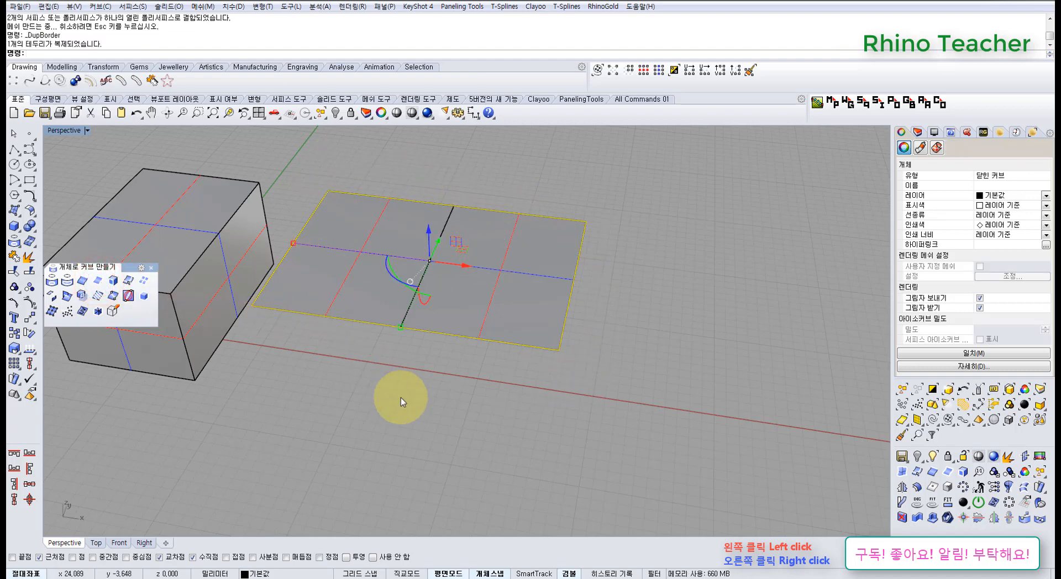
Step: Delete the duplicated border curve and select the joined flat polysurface to check it
right_click_drag(397, 294, 403, 326)
key("Delete")
left_click(381, 310)
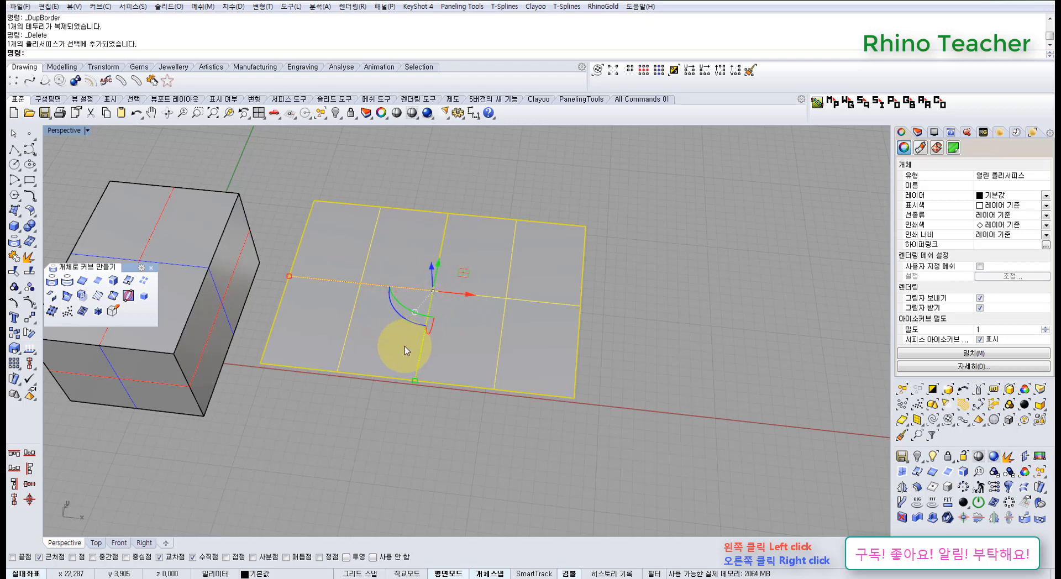
right_click_drag(410, 347, 456, 373)
left_click(387, 446)
right_click_drag(367, 379, 437, 371)
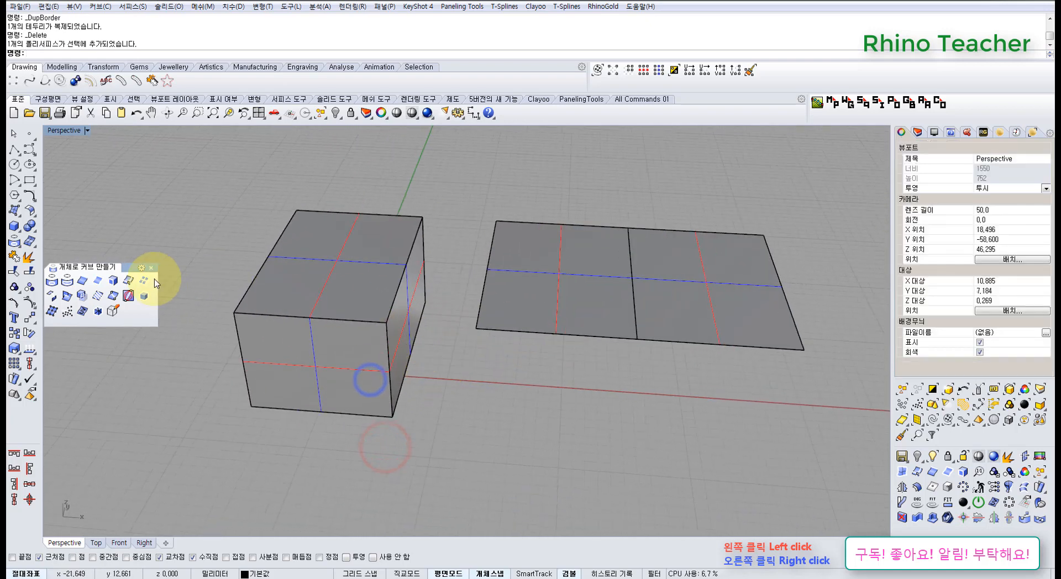
Step: Duplicate the border of the box's front face as a closed curve with DupFaceBorder
left_click(113, 281)
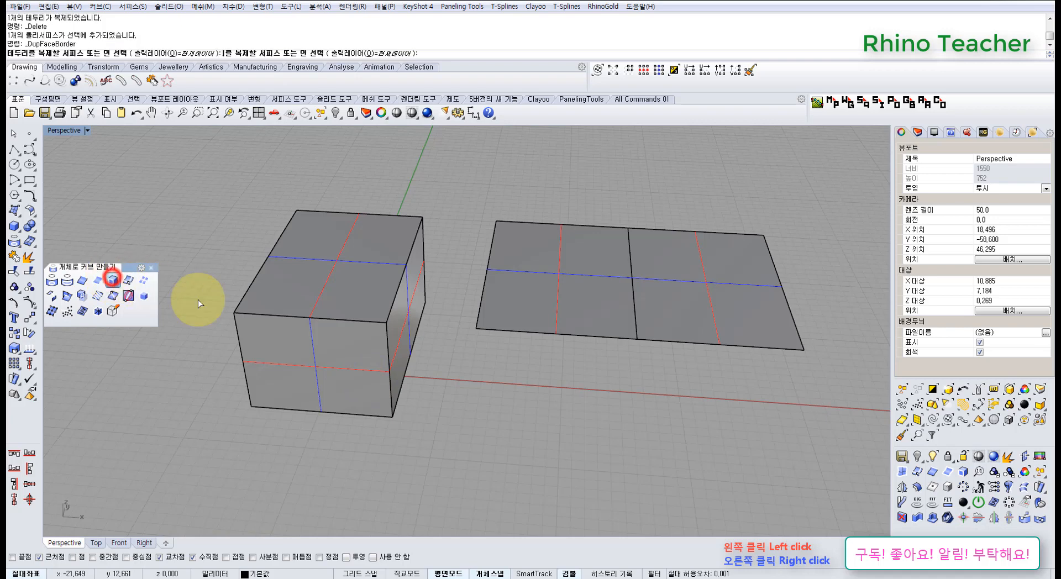
left_click(295, 376)
right_click(346, 349)
right_click_drag(346, 348, 346, 393)
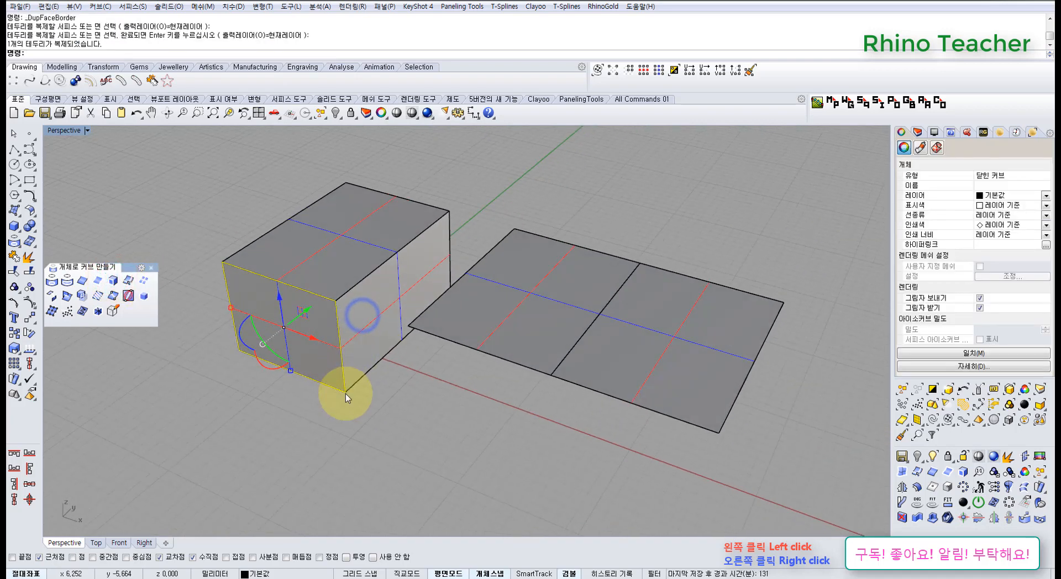
Step: Delete the duplicated border curve from the box's front face, picking the curve among the overlapping objects
left_click(279, 424)
left_click(296, 286)
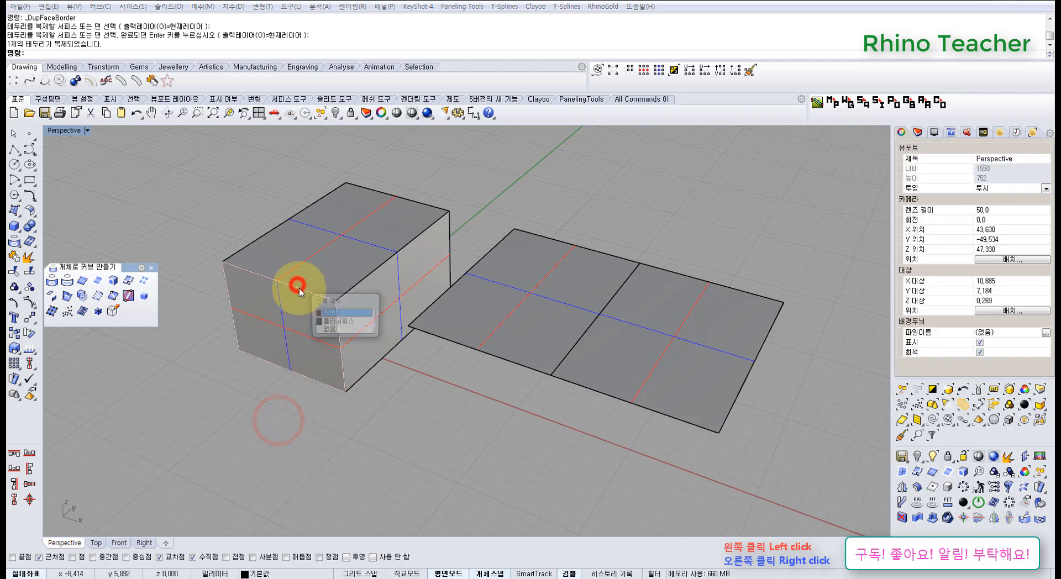
left_click(334, 313)
key("Delete")
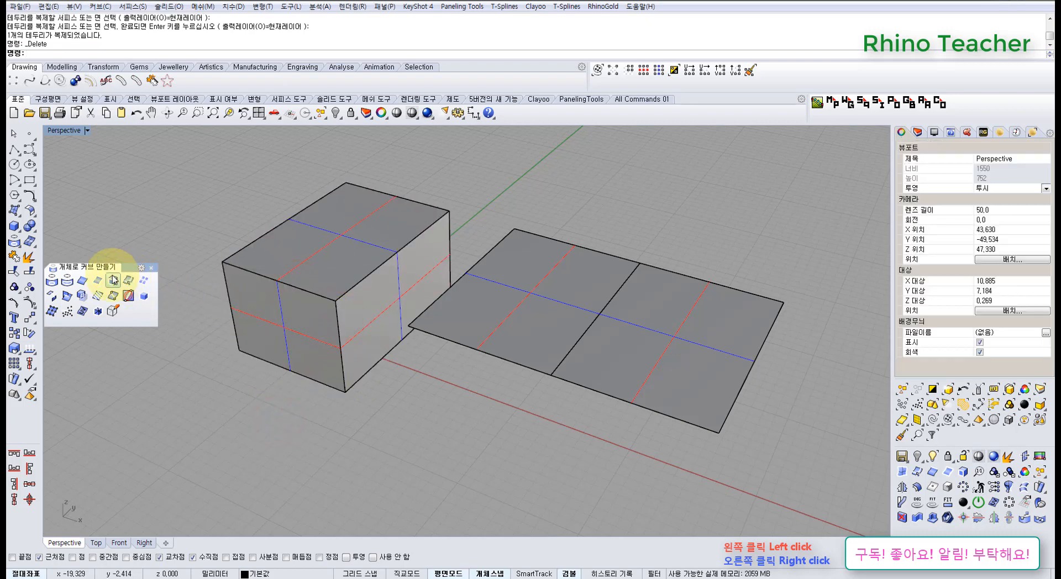
Step: Duplicate the face border of the box's front face as a curve, and undo the duplication
mouse_move(251, 317)
right_mouse_down()
mouse_move(260, 319)
mouse_move(244, 330)
right_mouse_up()
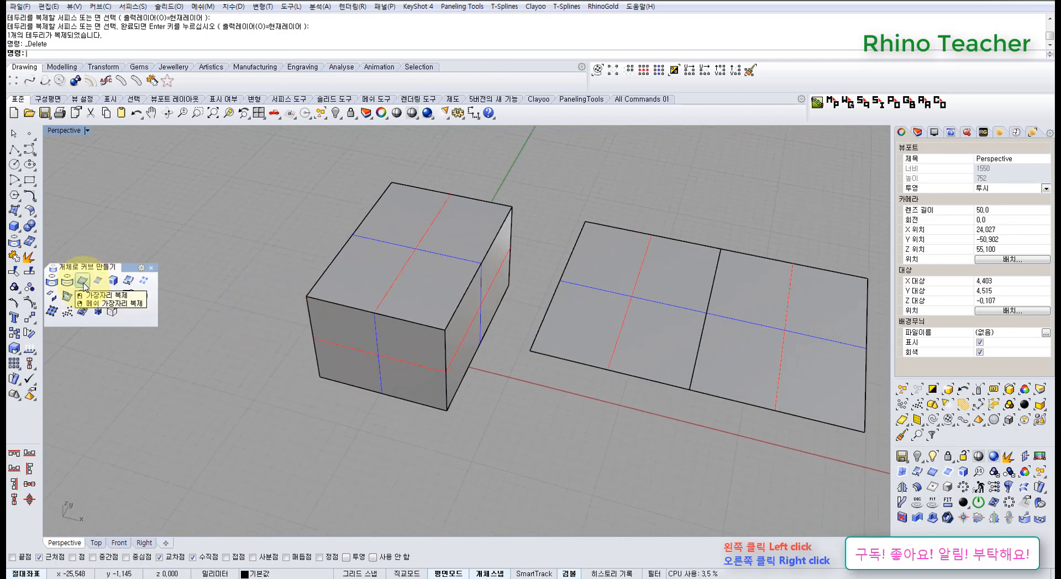
left_click(112, 283)
right_click_drag(355, 351, 360, 351)
left_click(345, 318)
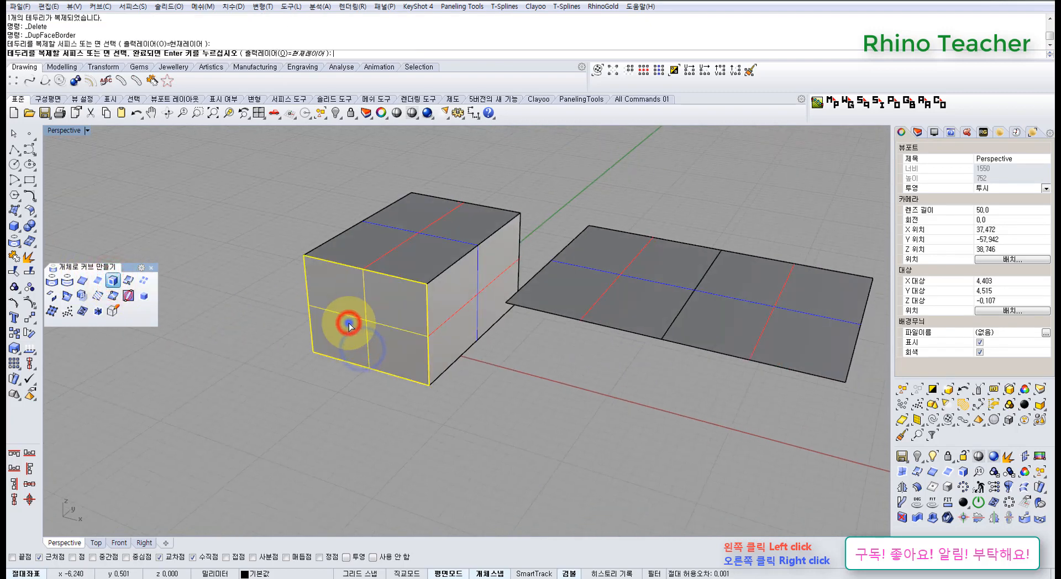
right_click(348, 321)
right_click_drag(293, 319, 248, 308)
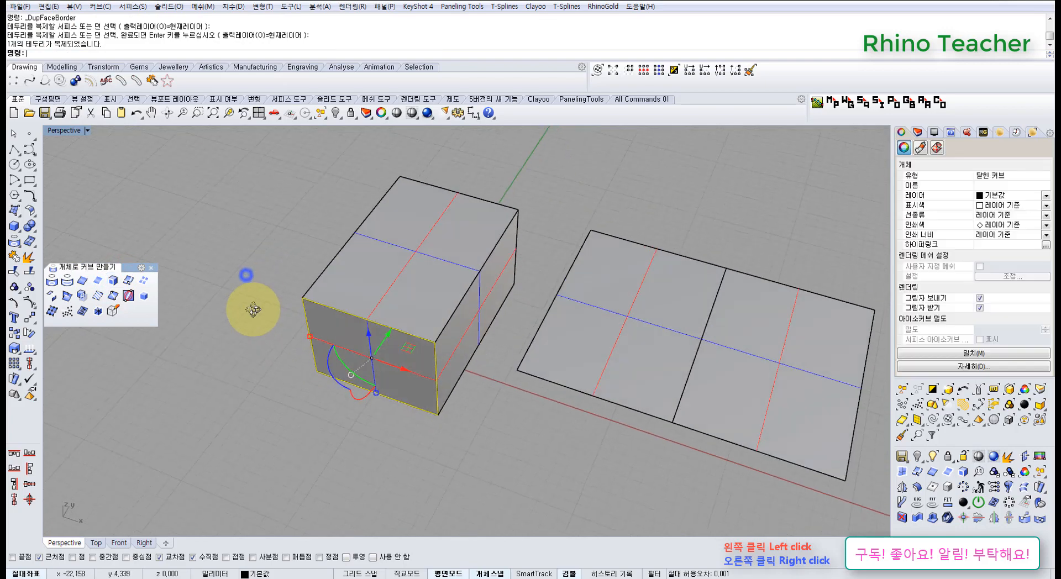
key("ctrl+z")
left_click(244, 315)
Step: Duplicate the four edges of the box's front face as separate curves and join them into one closed curve
left_click(84, 280)
right_click_drag(351, 290, 367, 354)
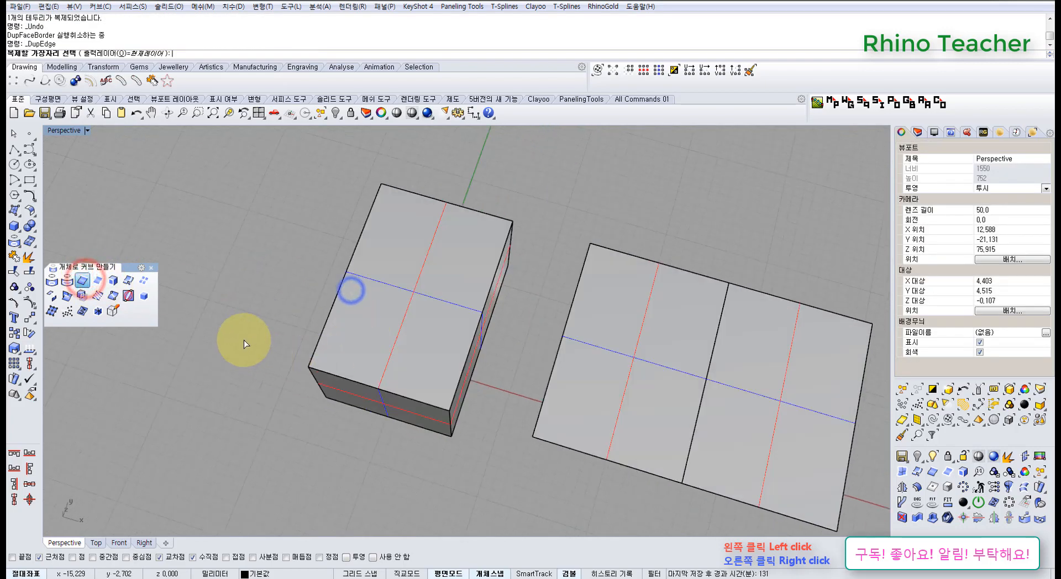
left_click_drag(243, 341, 459, 448)
right_click(282, 367)
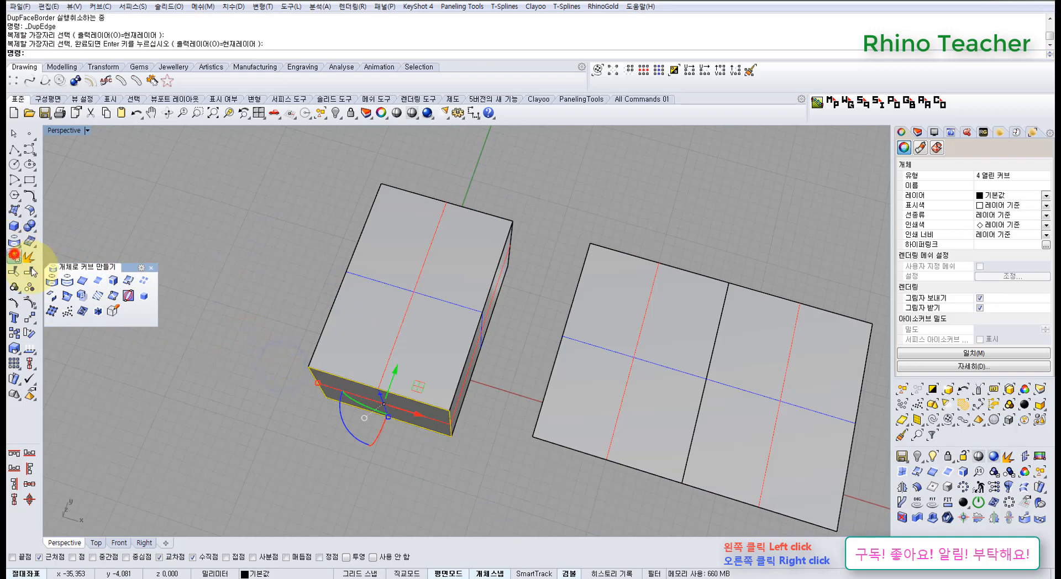
Step: Undo the joining and duplication of the front face's edge curves
key("ctrl+z")
left_click(255, 389)
right_click_drag(261, 389, 275, 353)
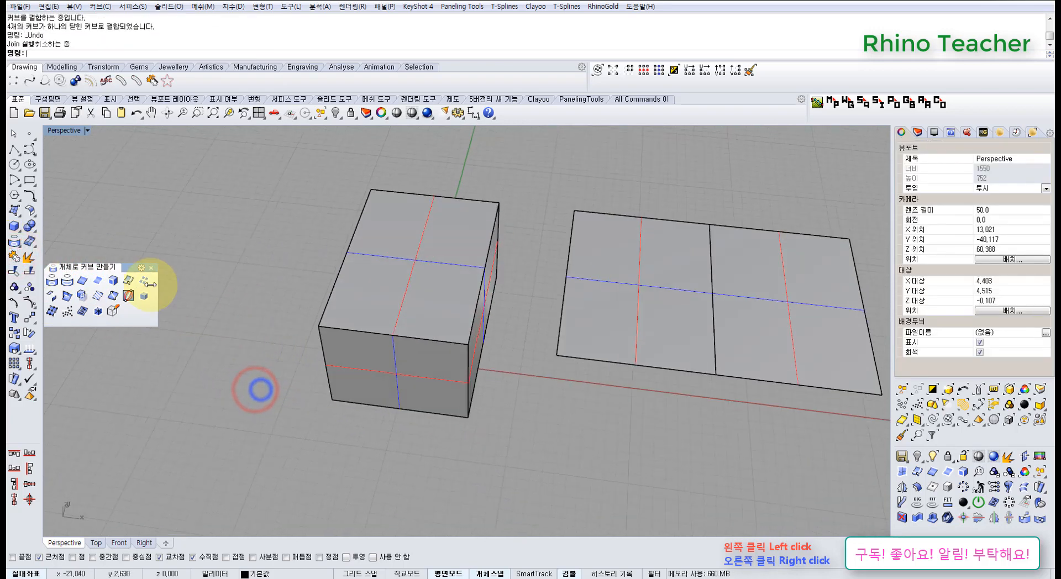
Step: Repeat the face border duplication on the box's front face and undo the resulting curve
left_click(105, 282)
left_click(357, 375)
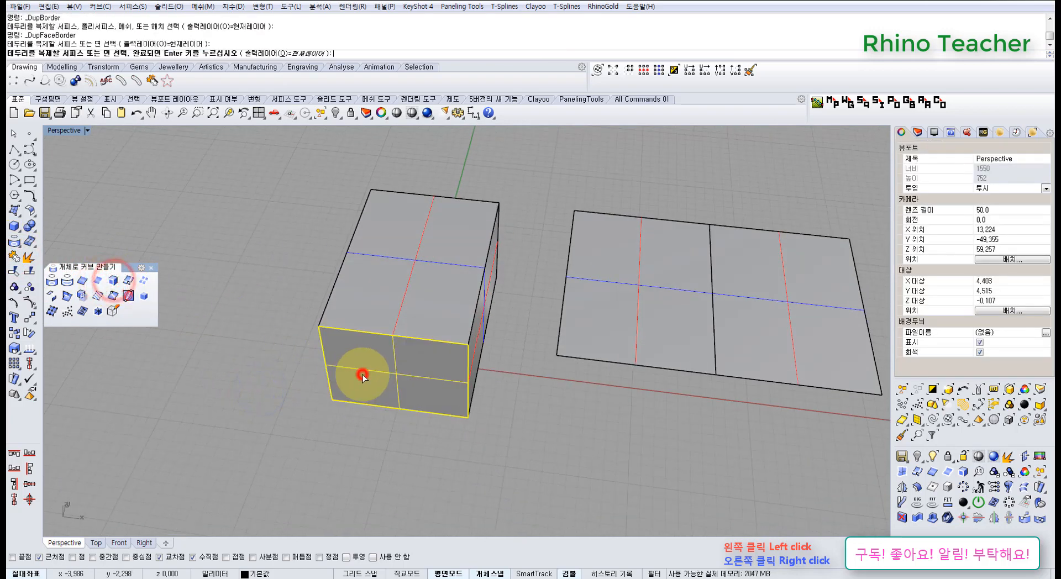
right_click(363, 376)
key("ctrl+z")
left_click(255, 343)
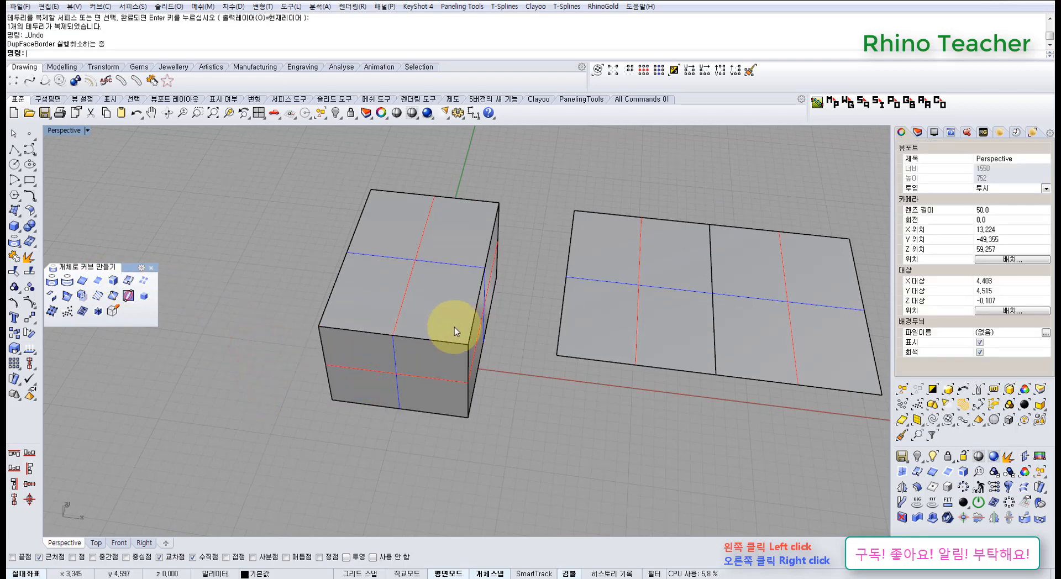
Step: Explode the flat two-part polysurface beside the box into separate surfaces
left_click(589, 304)
right_click_drag(607, 320, 447, 343)
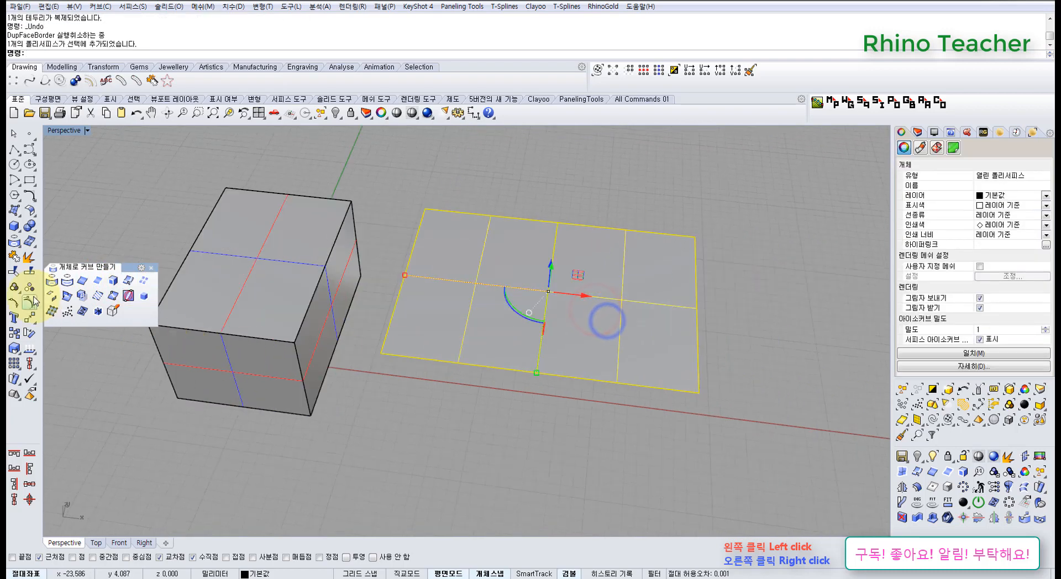
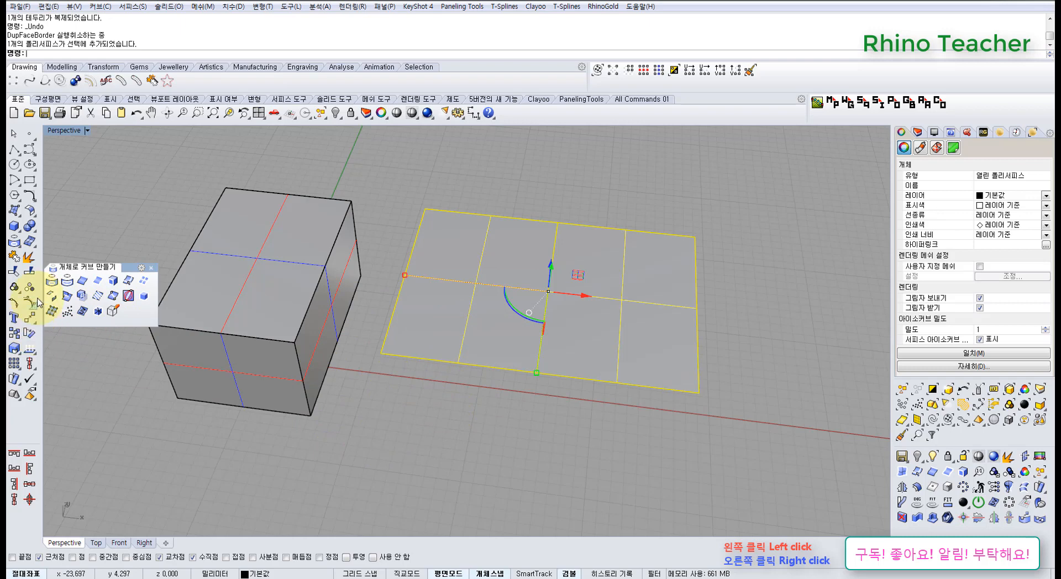
left_click(30, 271)
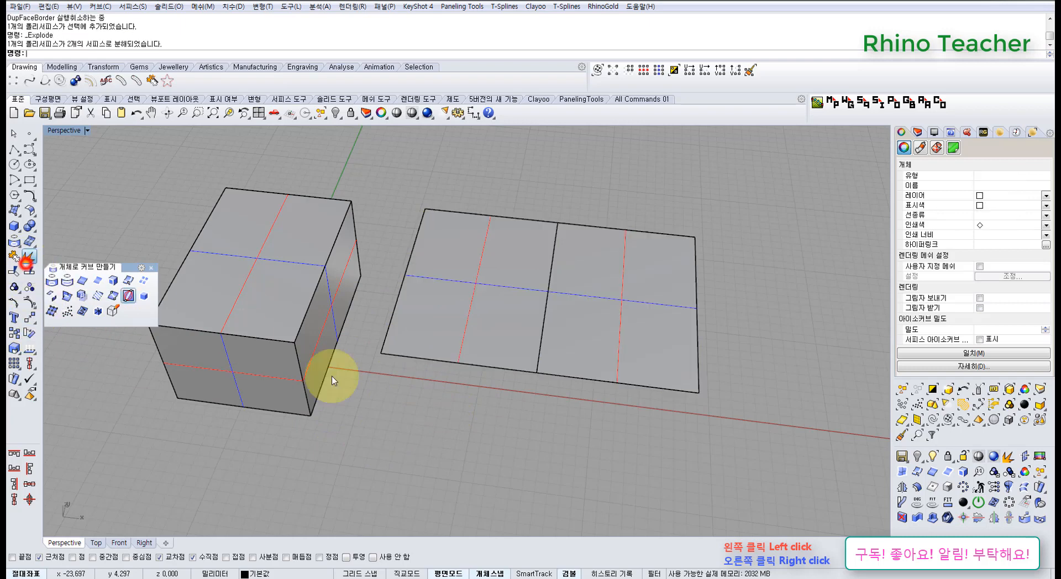
Step: Move the outer exploded surface away from the one nearest the box, leaving a gap between them
right_click_drag(452, 442, 492, 193, "ctrl")
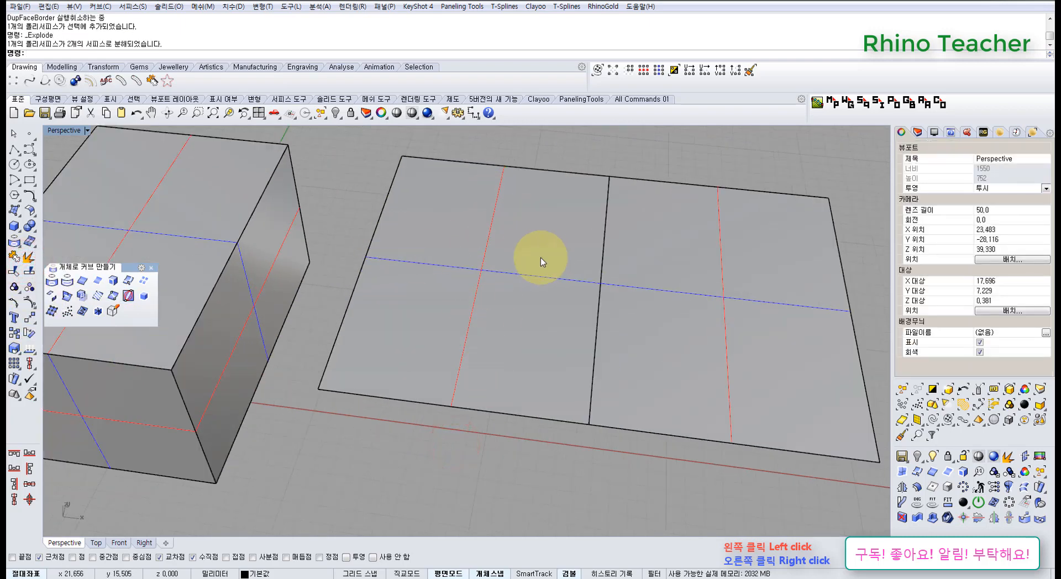
left_click_drag(655, 334, 763, 355)
left_click(672, 444)
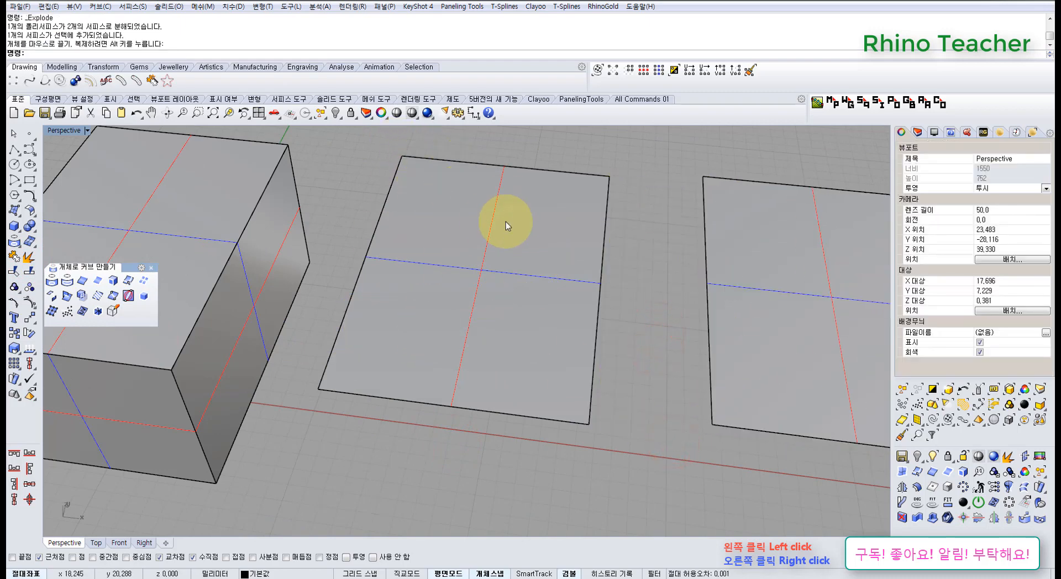
Step: Extract four U-direction isocurves at different positions across the flat surface nearest the box
left_click(127, 286)
left_click(449, 307)
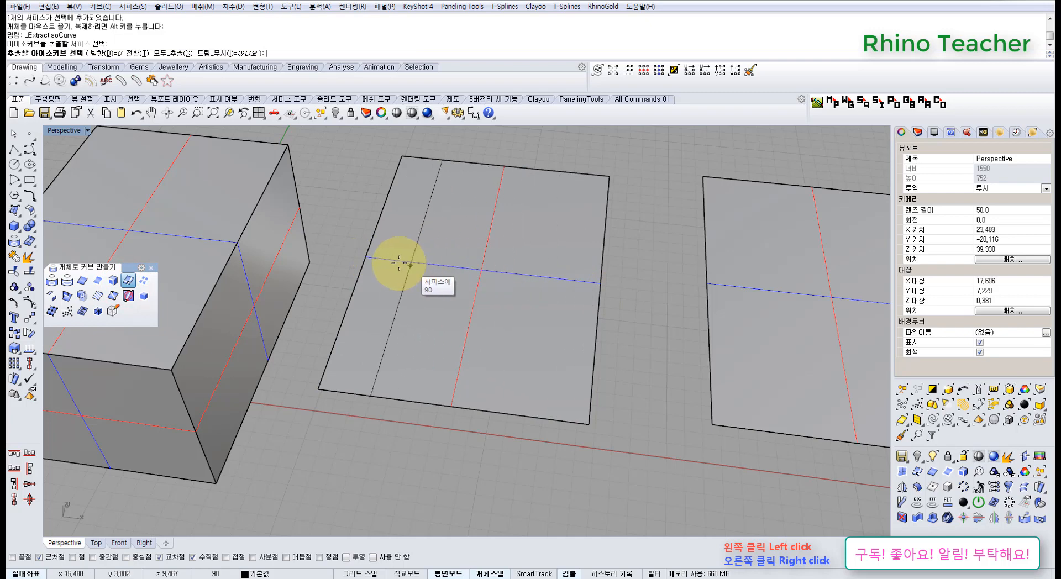
left_click(426, 256)
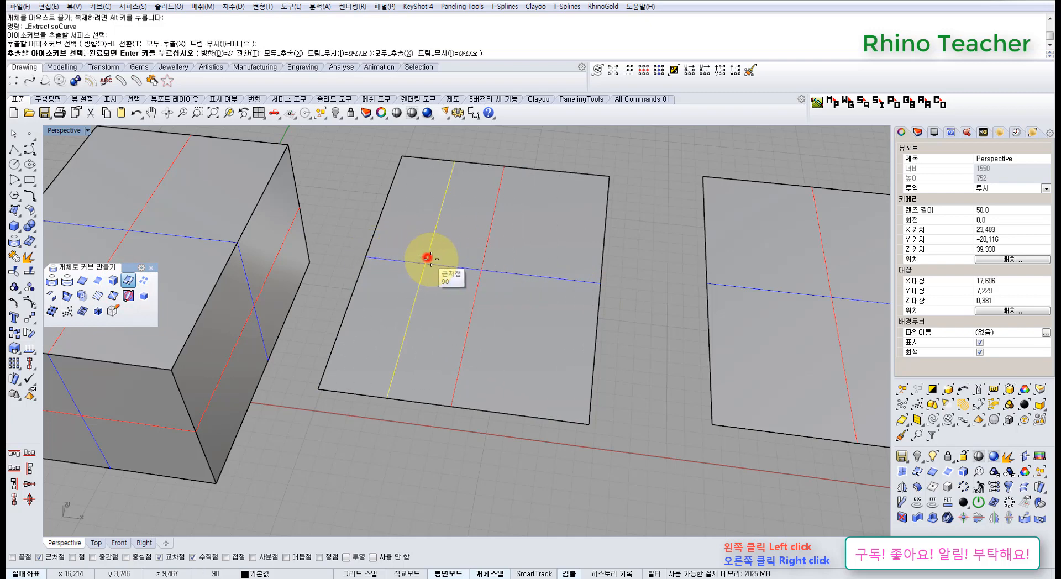
left_click(478, 271)
left_click(516, 278)
left_click(550, 282)
right_click(550, 282)
Step: Delete the four extracted isocurves from the flat surface nearest the box
right_click_drag(474, 284, 439, 252)
left_click_drag(422, 183, 556, 424)
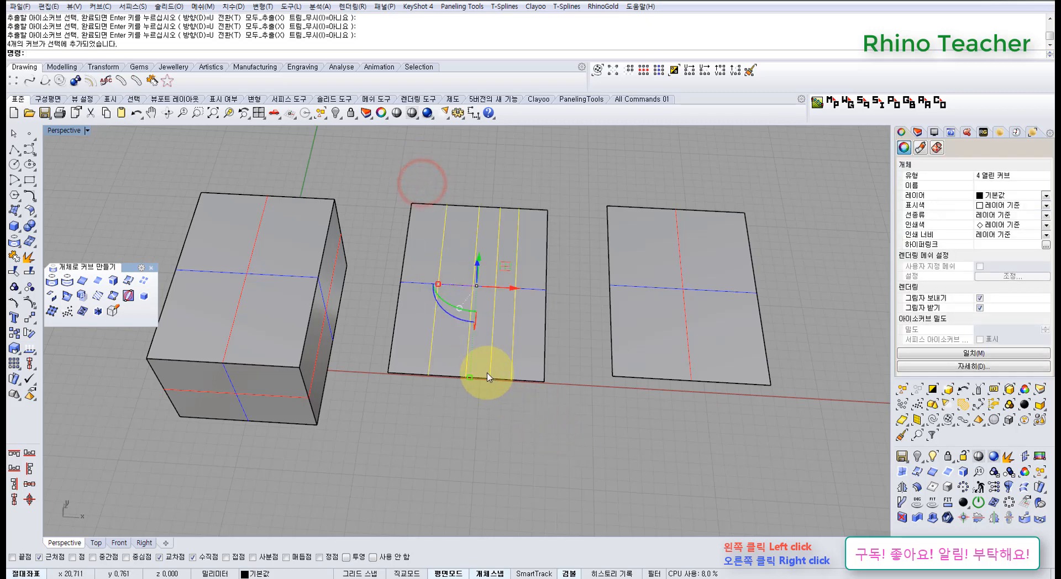
key("Delete")
Step: Extract all U-direction isocurves plus extra picked ones from the flat surface nearest the box, and undo the extraction
right_click(478, 351)
left_click(493, 331)
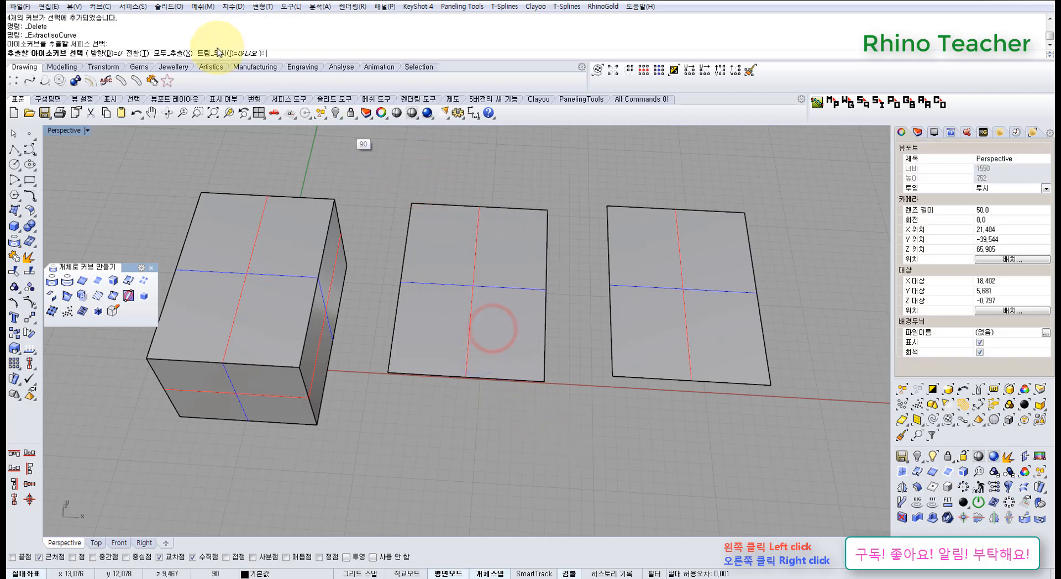
left_click(171, 53)
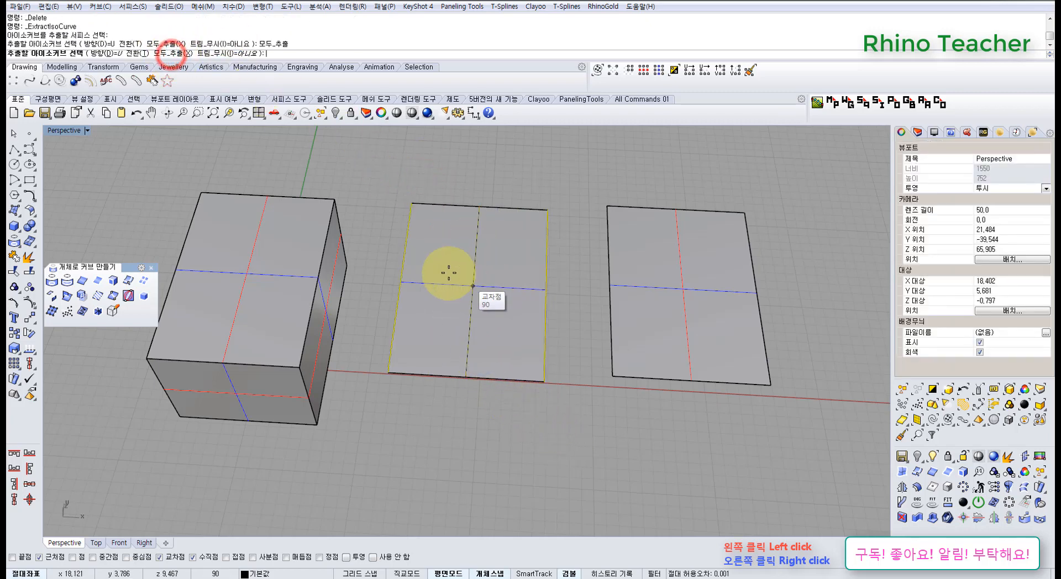
left_click(449, 275)
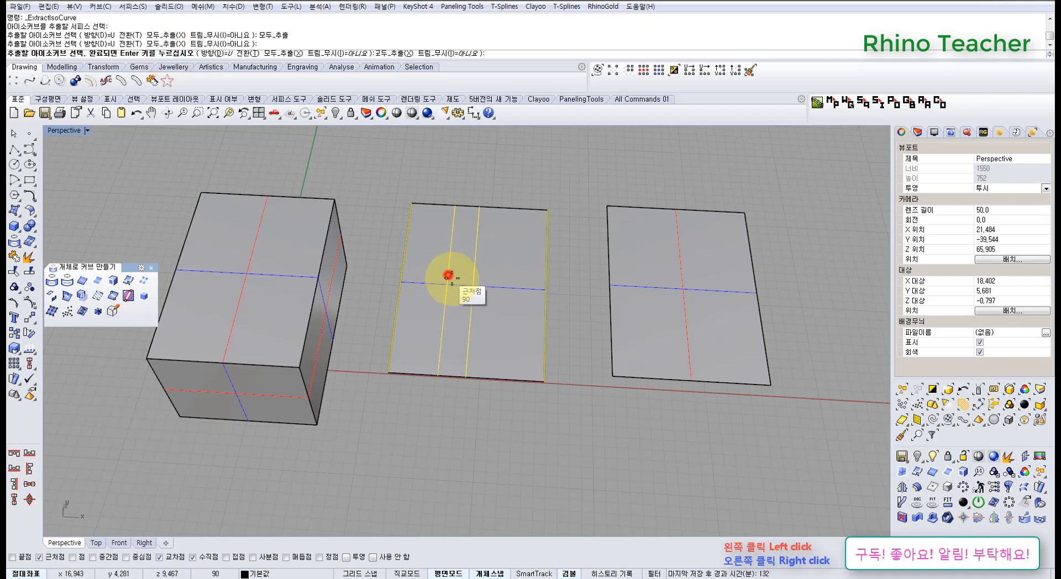
left_click(495, 297)
right_click(508, 271)
key("ctrl+z")
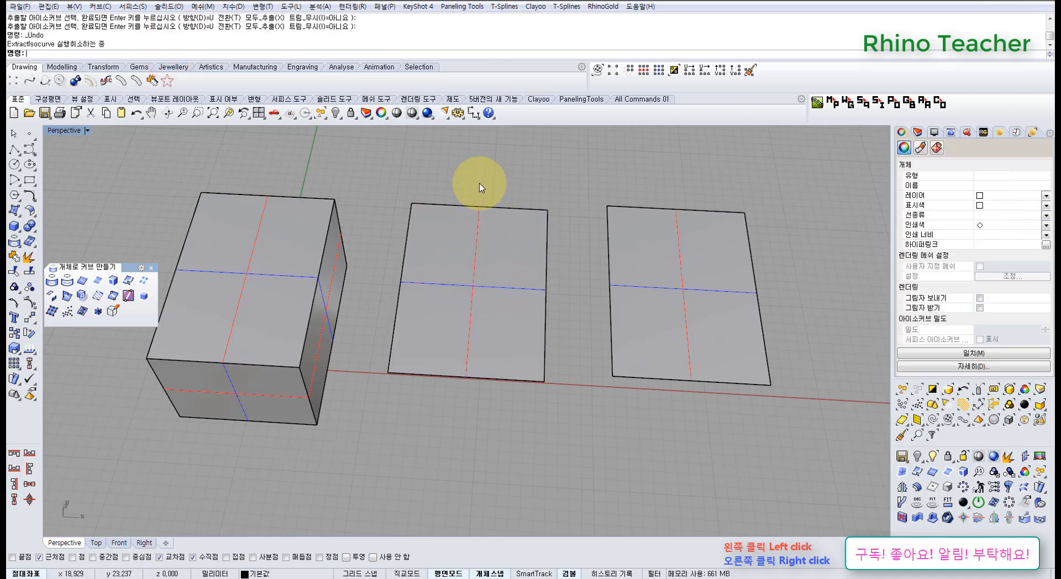
left_click(477, 176)
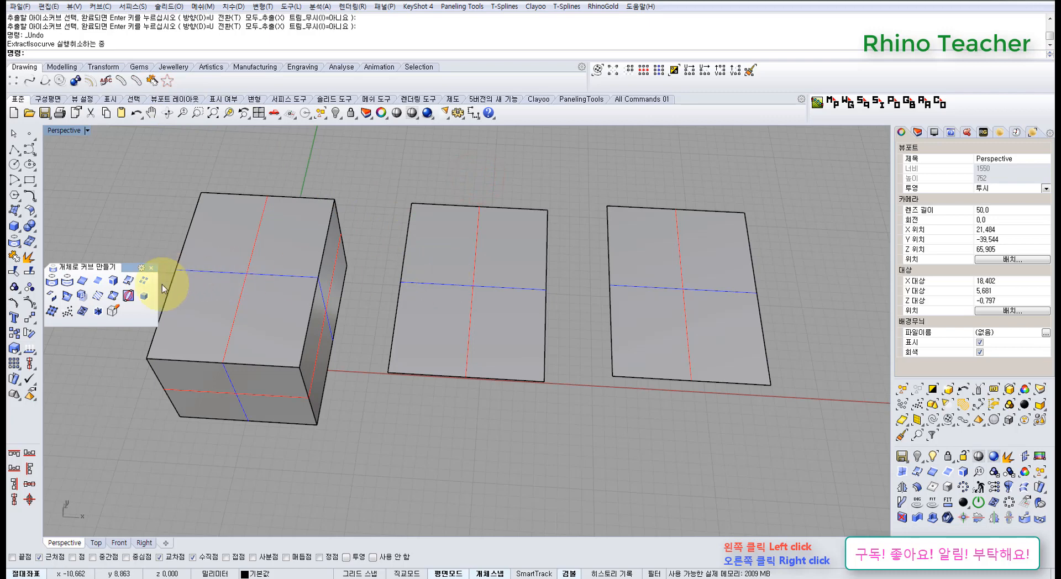
Step: Extract all U isocurves of the flat surface nearest the box, toggle the direction to V, and undo the extraction
left_click(127, 285)
left_click(445, 272)
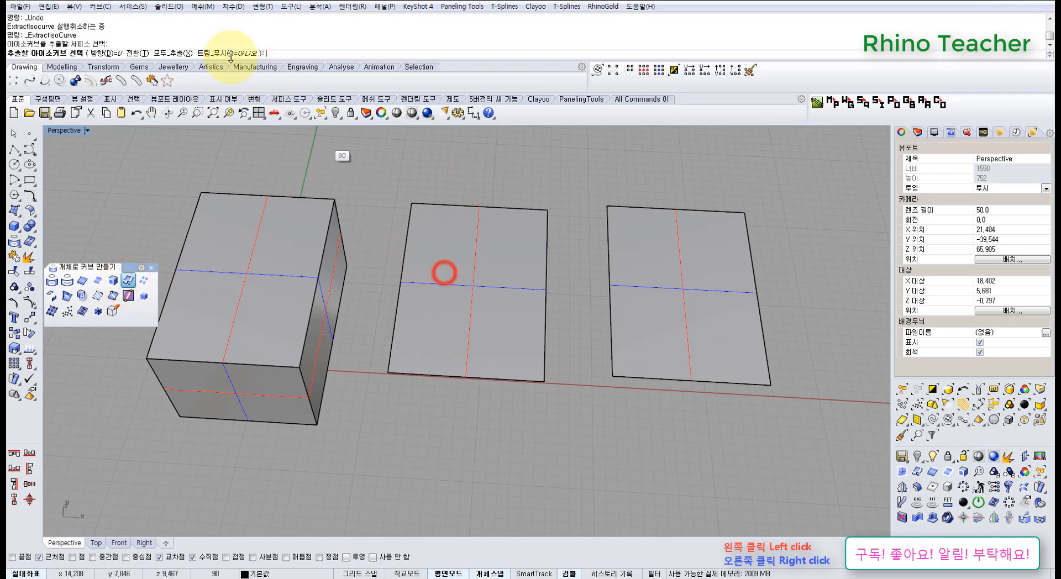
left_click(181, 53)
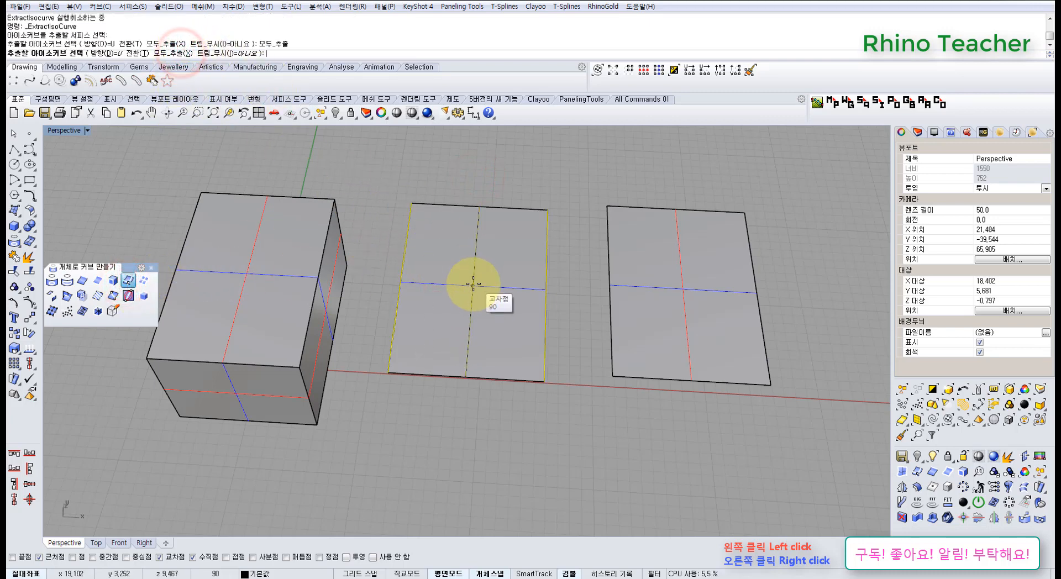
right_click_drag(551, 323, 489, 238)
scroll(489, 239, "up", 3)
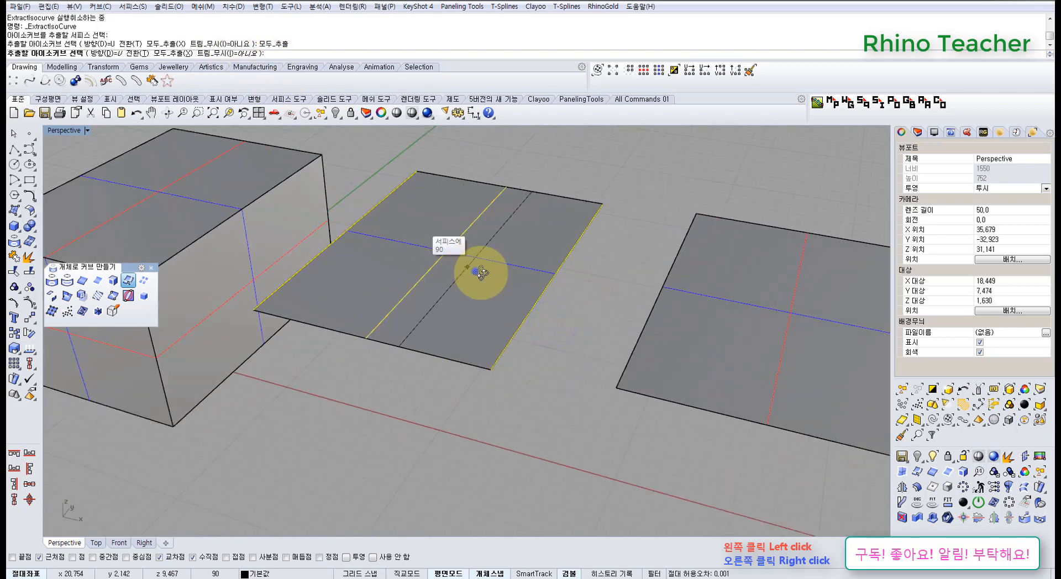
right_click_drag(473, 270, 429, 315)
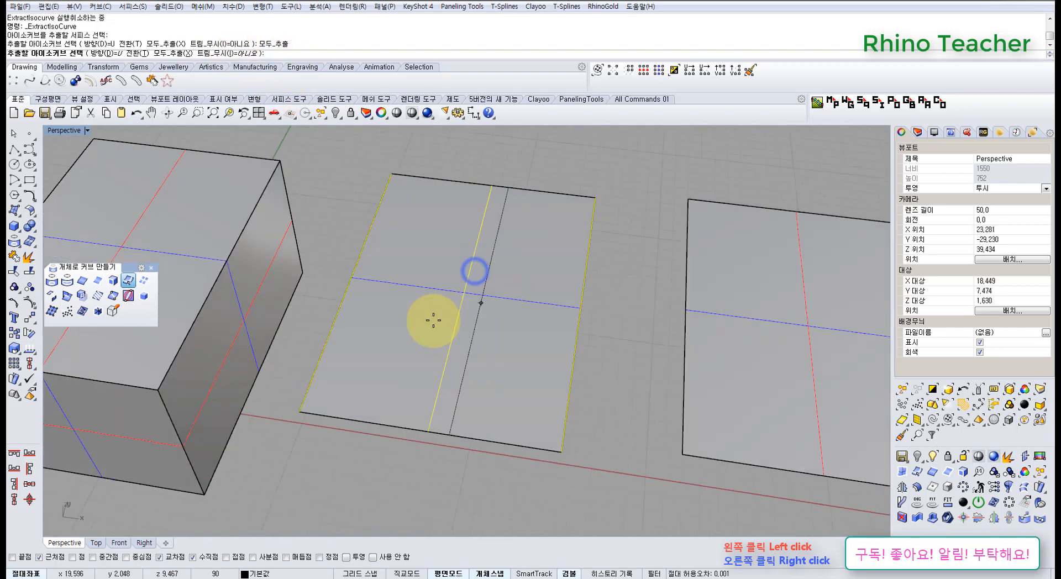
left_click(141, 53)
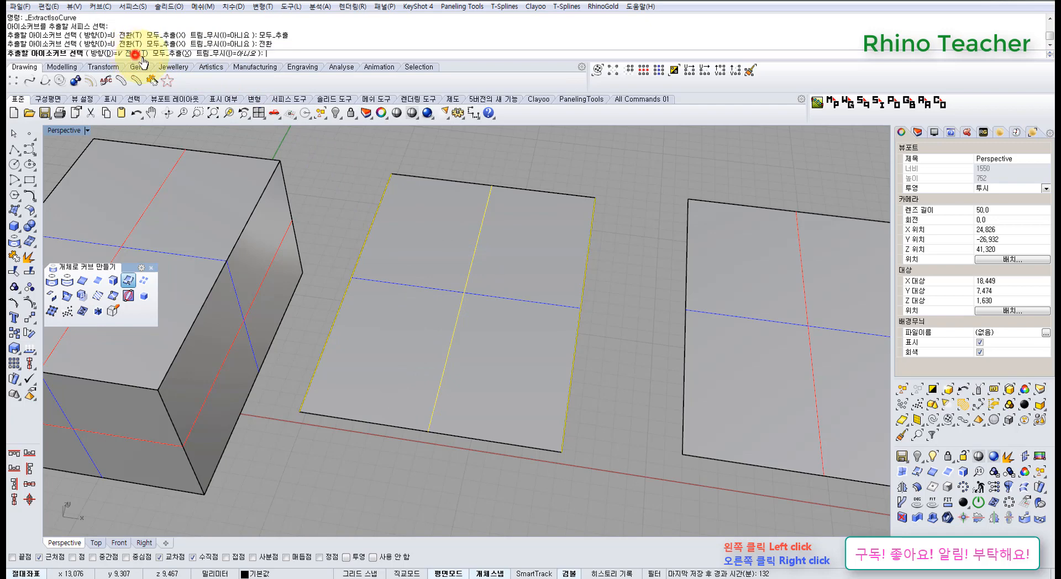
left_click(479, 177)
key("Return")
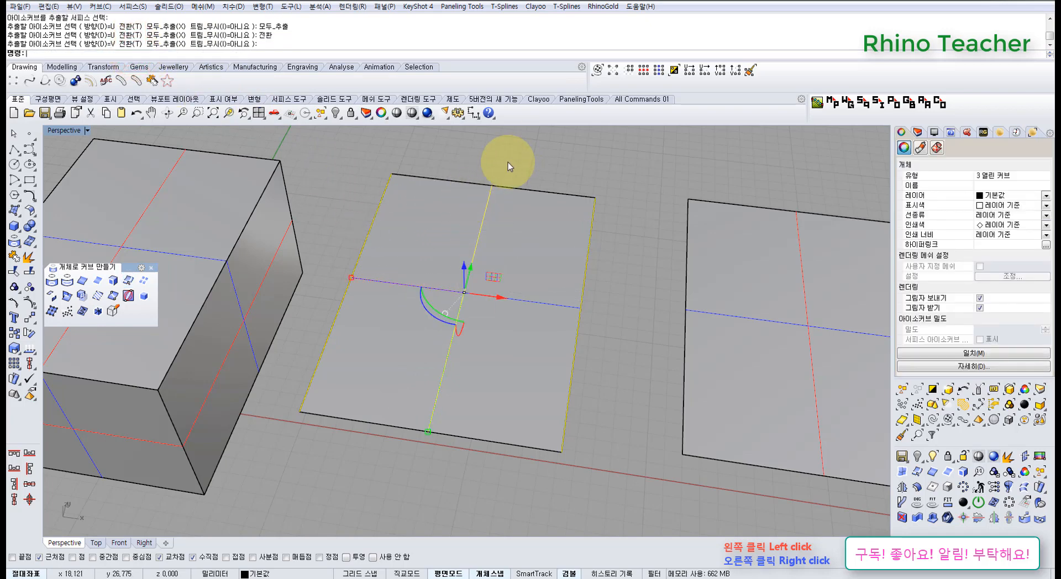
right_click(508, 161)
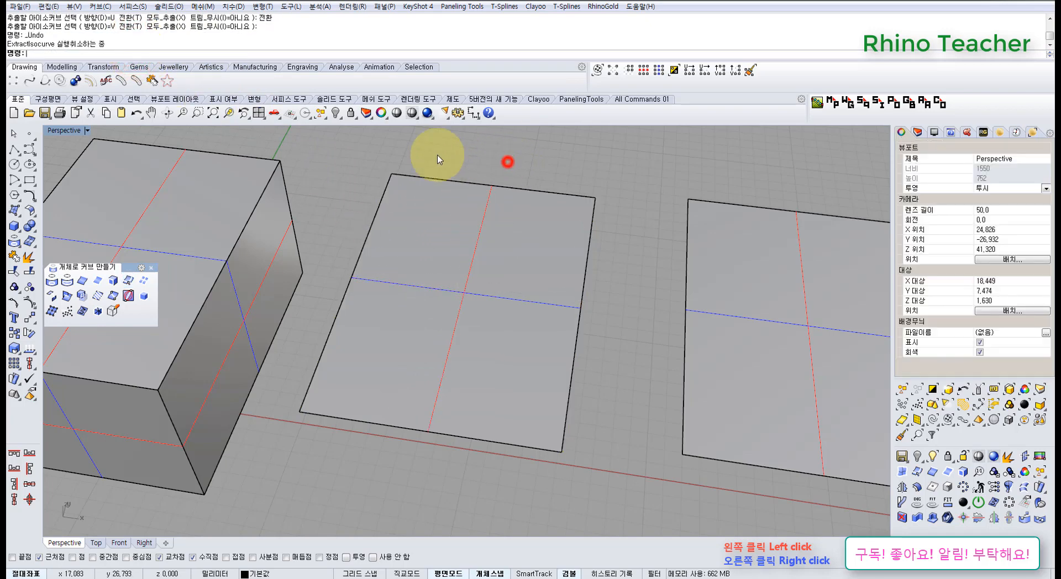
Step: Extract all V-direction isocurves from the flat surface nearest the box, and undo the extraction
left_click(129, 282)
left_click(442, 268)
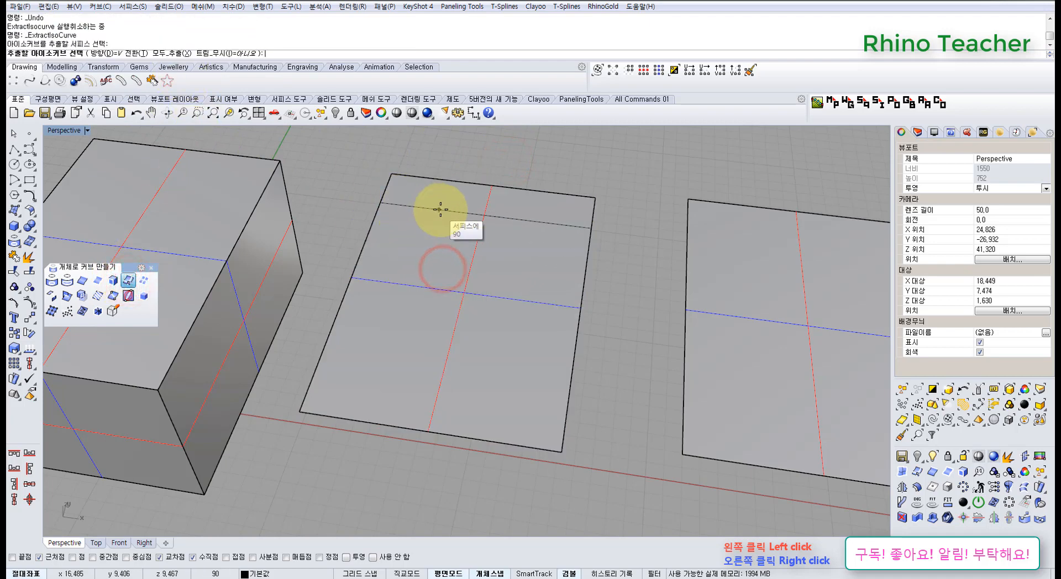
left_click(168, 53)
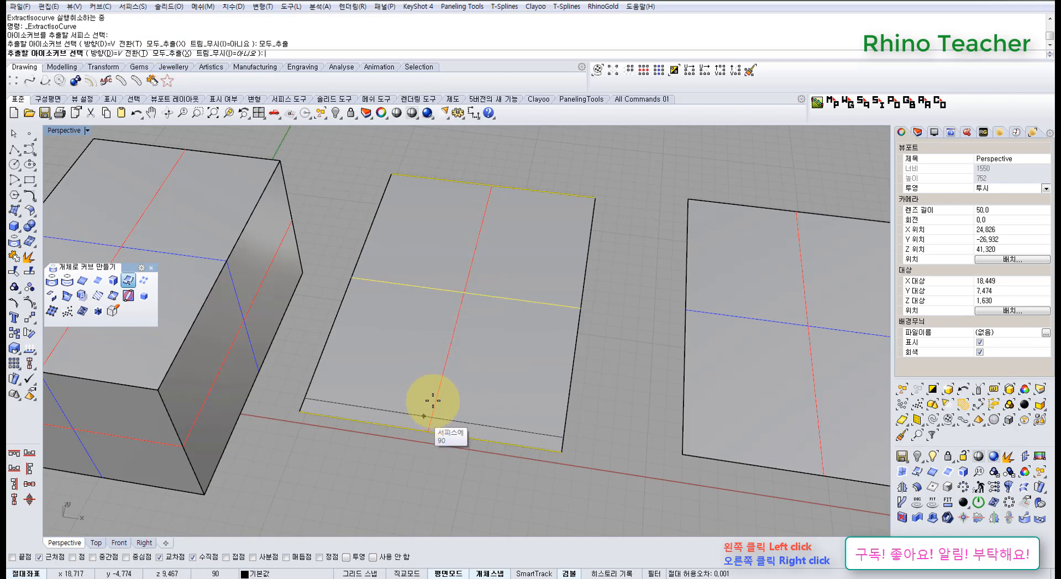
key("Return")
key("ctrl+z")
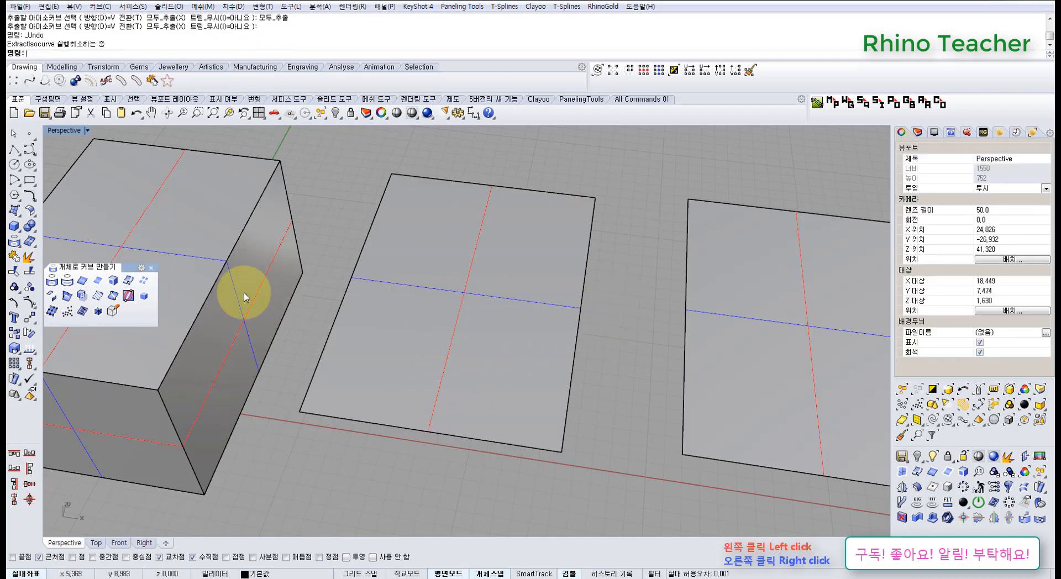
Step: Extract the wireframe curves of the flat surface nearest the box
left_click(142, 282)
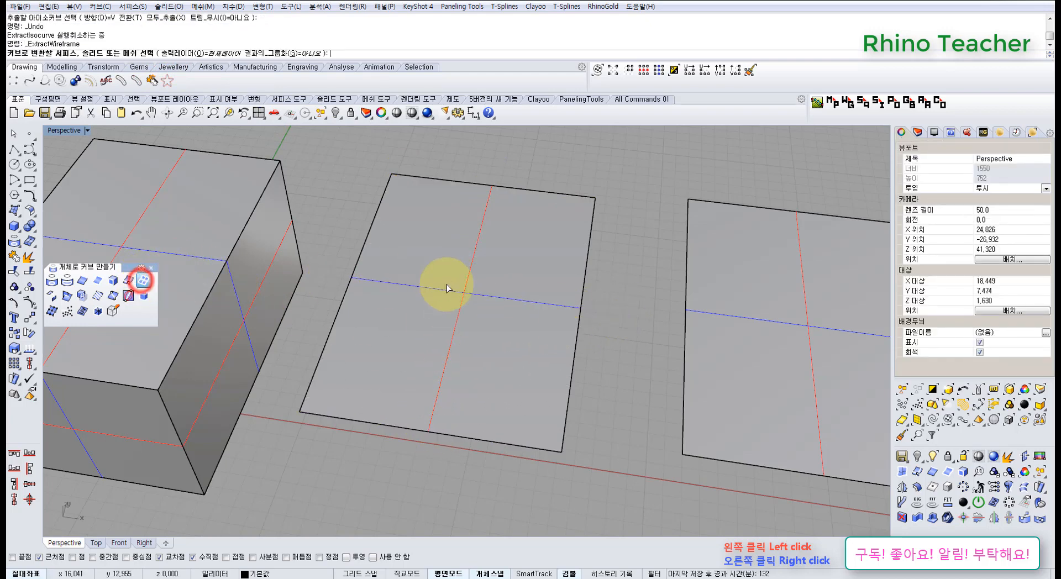
left_click(423, 321)
right_click(421, 319)
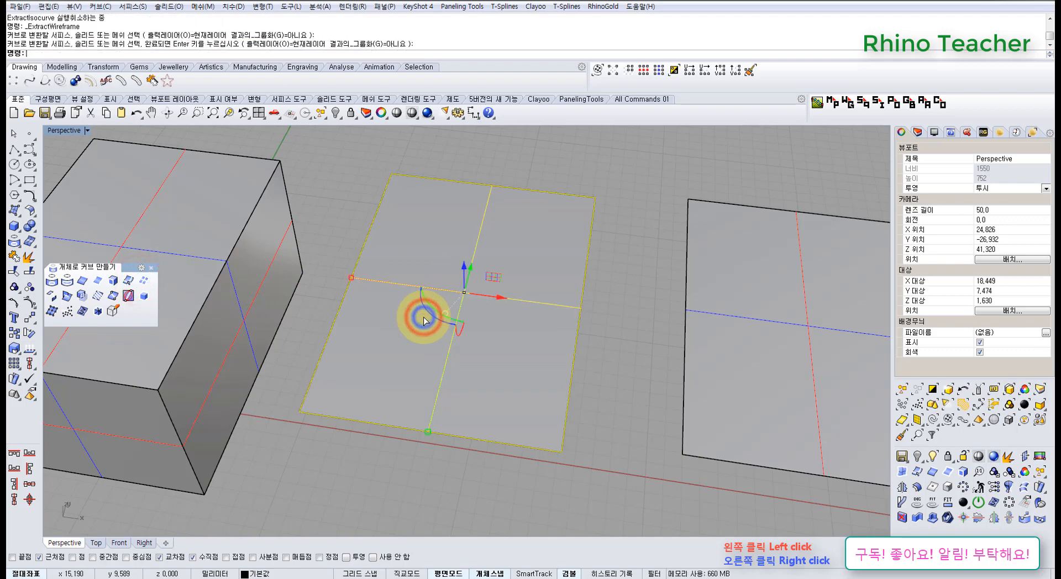
Step: Select an extracted wireframe curve on the flat surface nearest the box, and undo the wireframe extraction
left_click(659, 373)
left_click(553, 305)
left_click(635, 289)
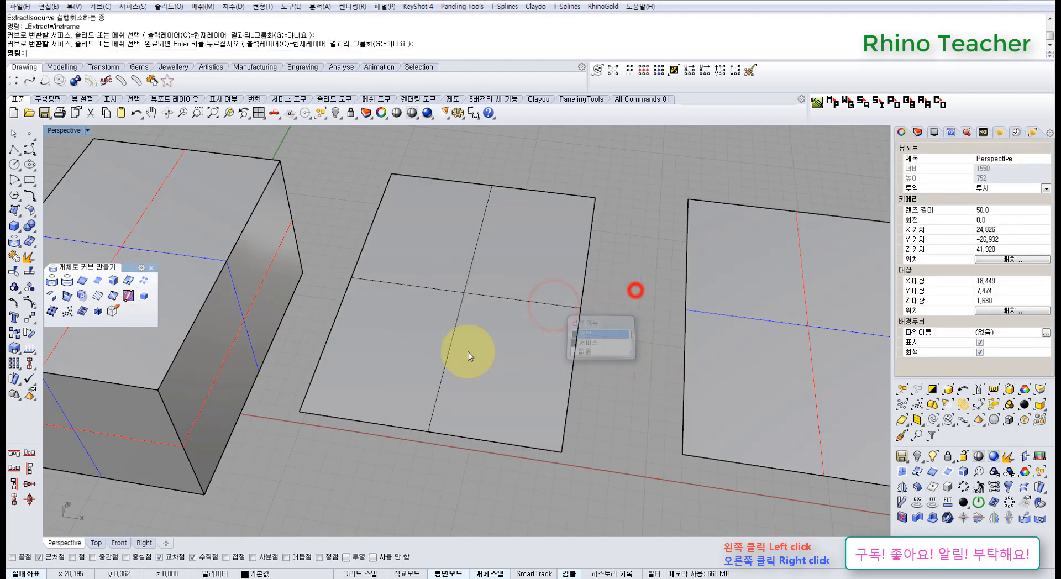
left_click(450, 344)
left_click(493, 375)
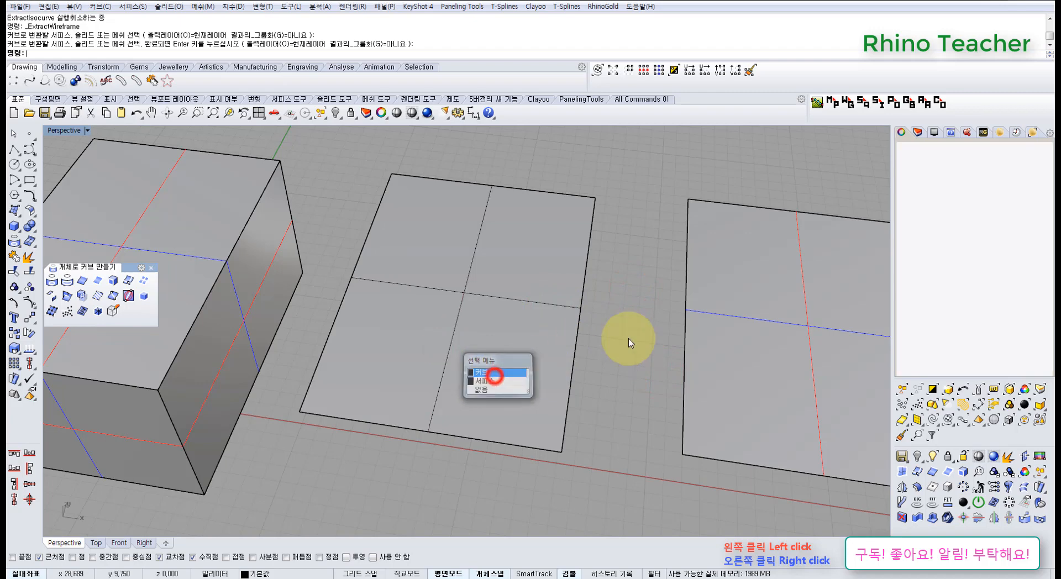
key("ctrl+z")
left_click(619, 339)
Step: Extract all V isocurves plus several extra picked ones from the flat surface nearest the box, and undo the extraction
left_click(128, 280)
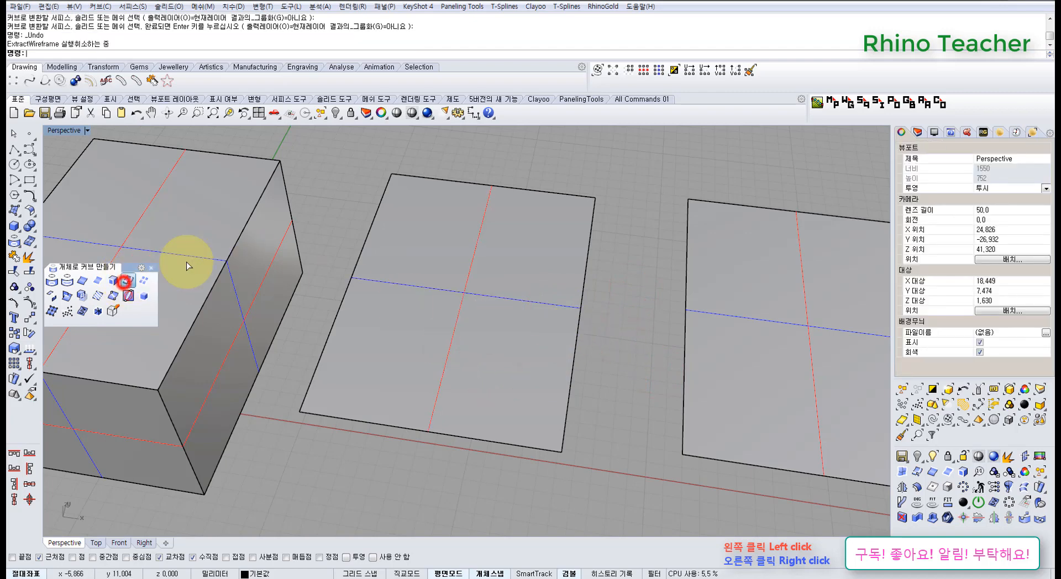
left_click(465, 291)
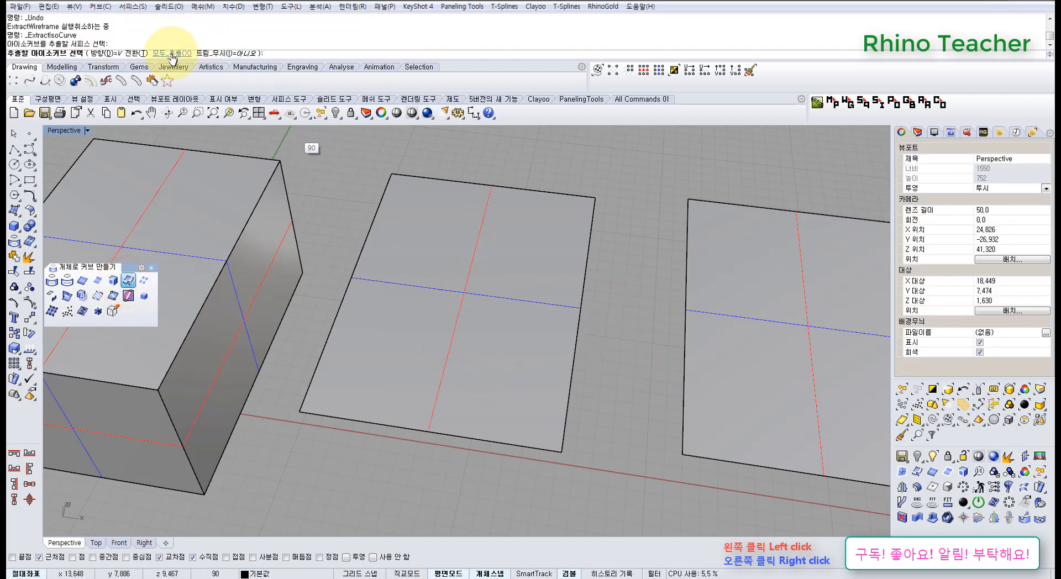
left_click(172, 54)
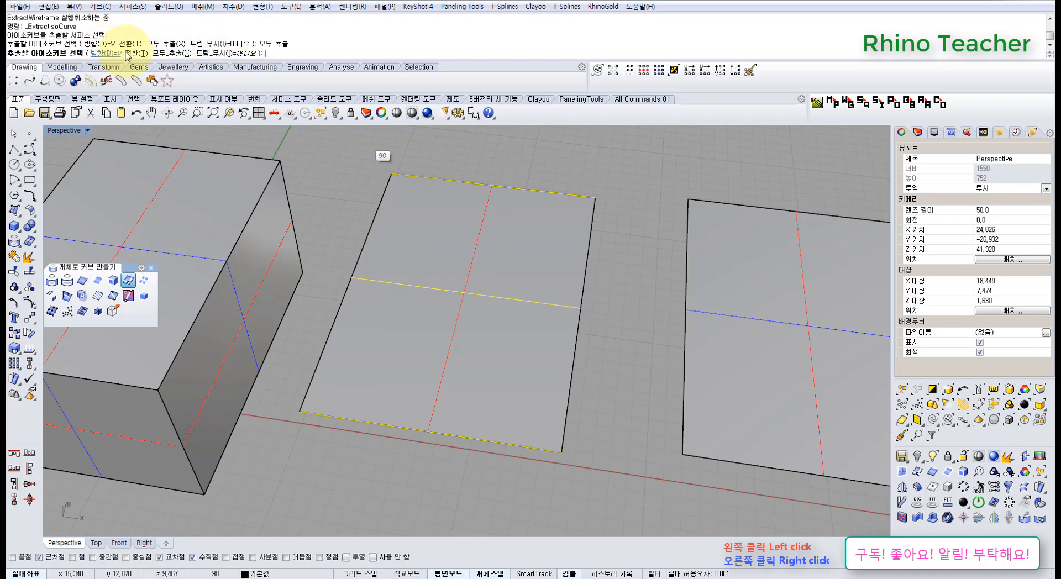
left_click(431, 358)
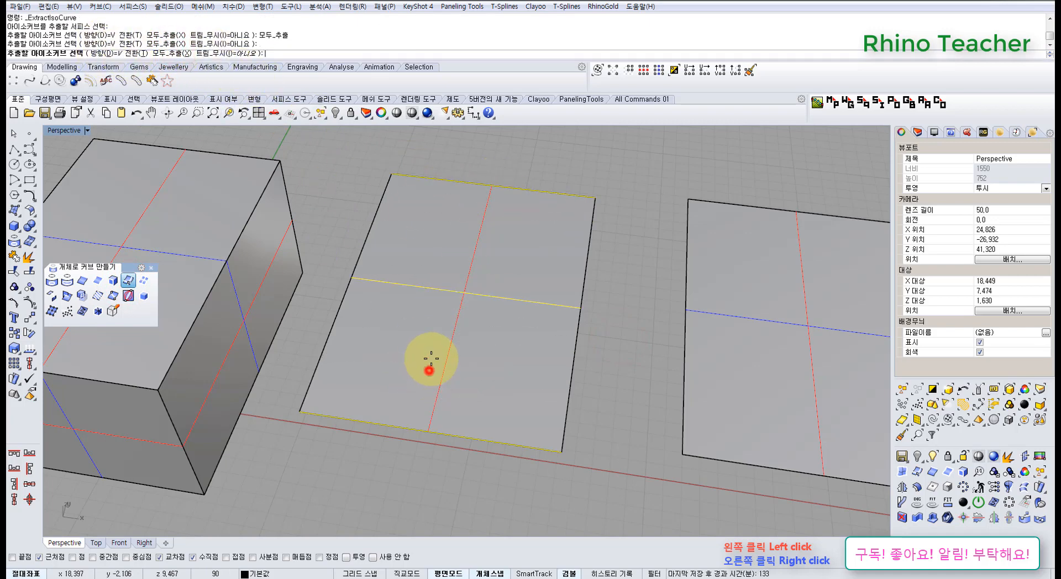
left_click(436, 343)
left_click(472, 230)
left_click(495, 194)
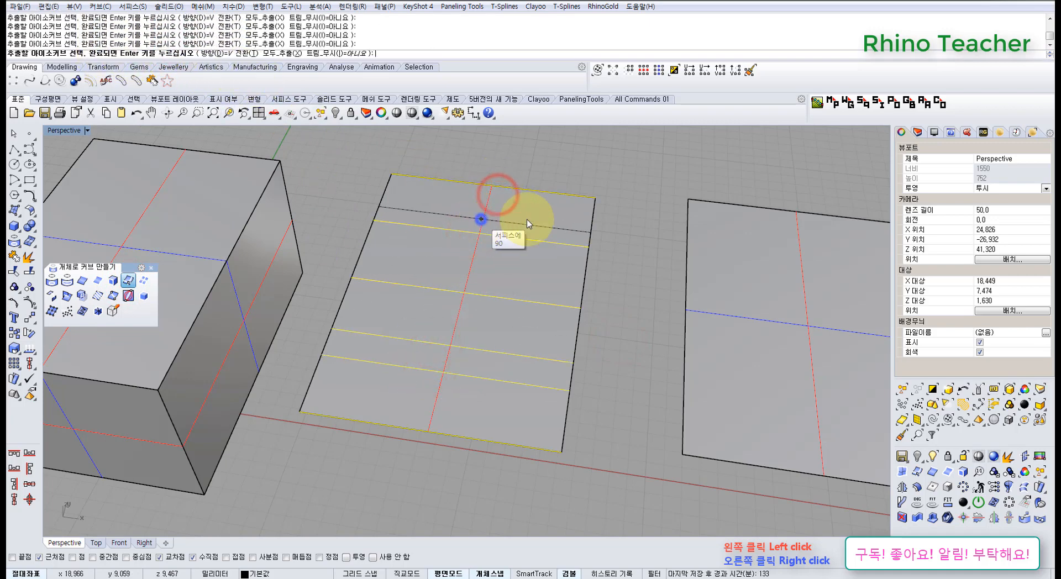
right_click(481, 220)
left_click(614, 199)
key("ctrl+z")
Step: Draw a single vertical line in the Top view, beside the flat surface farthest from the box and nearly as tall
scroll(612, 269, "down", 8)
left_click(612, 270)
right_click_drag(694, 296, 595, 302, "shift")
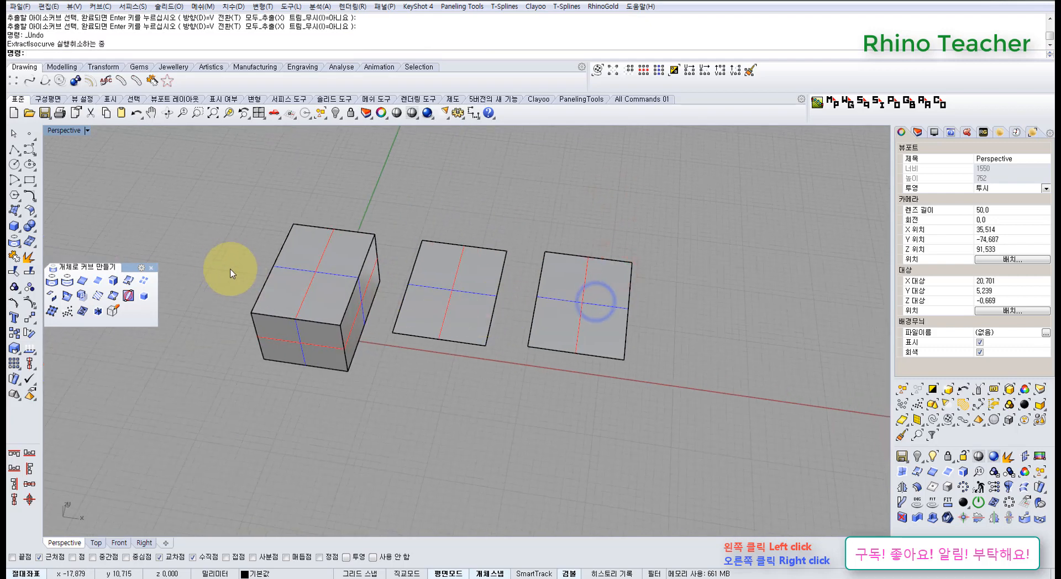
key("ctrl+F1")
scroll(545, 343, "down", 3)
right_click_drag(611, 350, 334, 350)
scroll(334, 350, "down", 2)
scroll(474, 350, "up", 3)
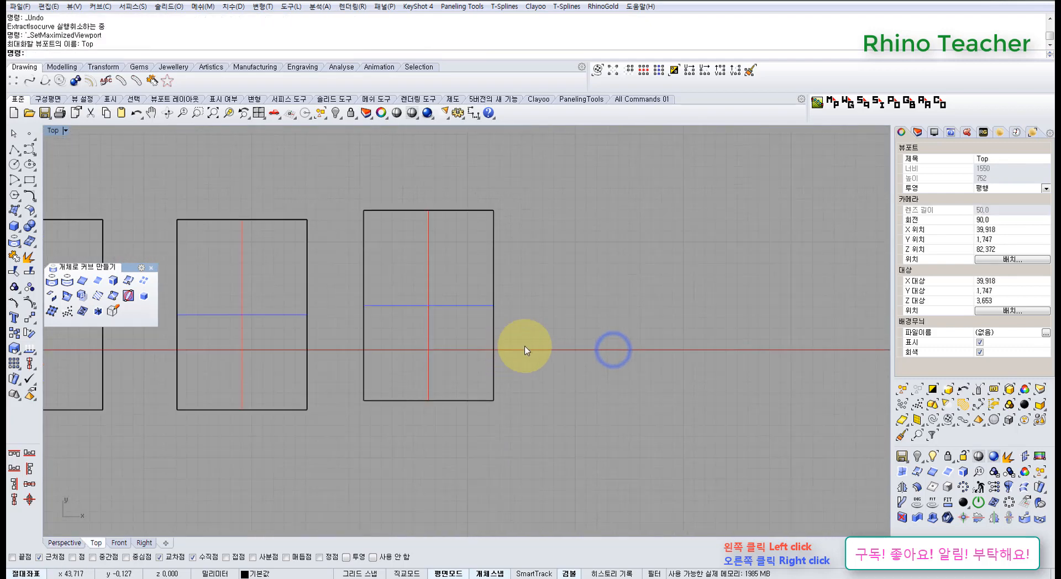
right_click_drag(529, 337, 474, 343)
left_click(12, 151)
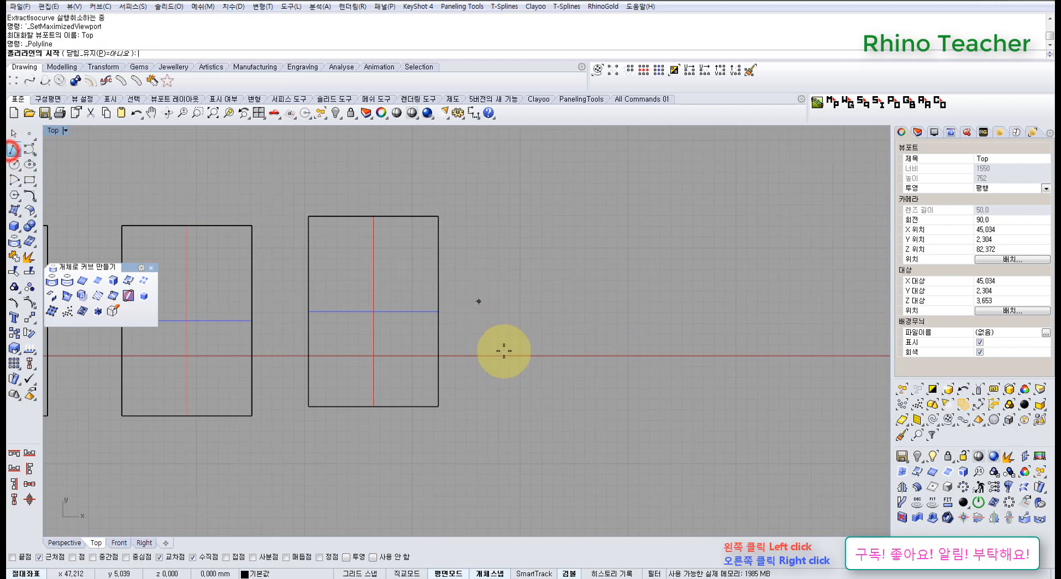
right_click_drag(498, 386, 406, 385)
left_click(410, 216)
left_click(407, 397)
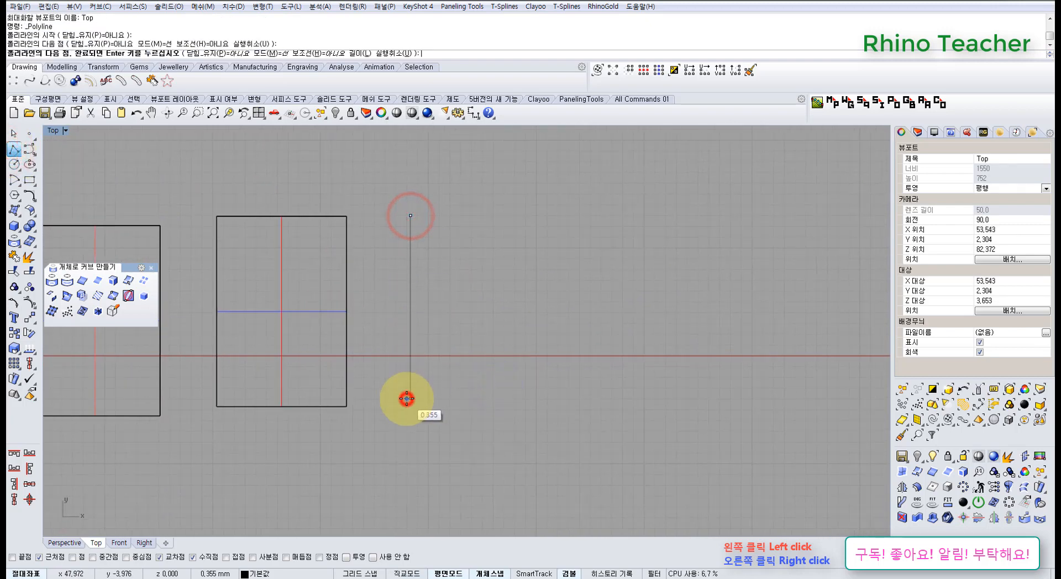
right_click(408, 397)
Step: Place a single point near the lower end of the vertical line, and move the line farther away from the surfaces
scroll(408, 397, "up", 4)
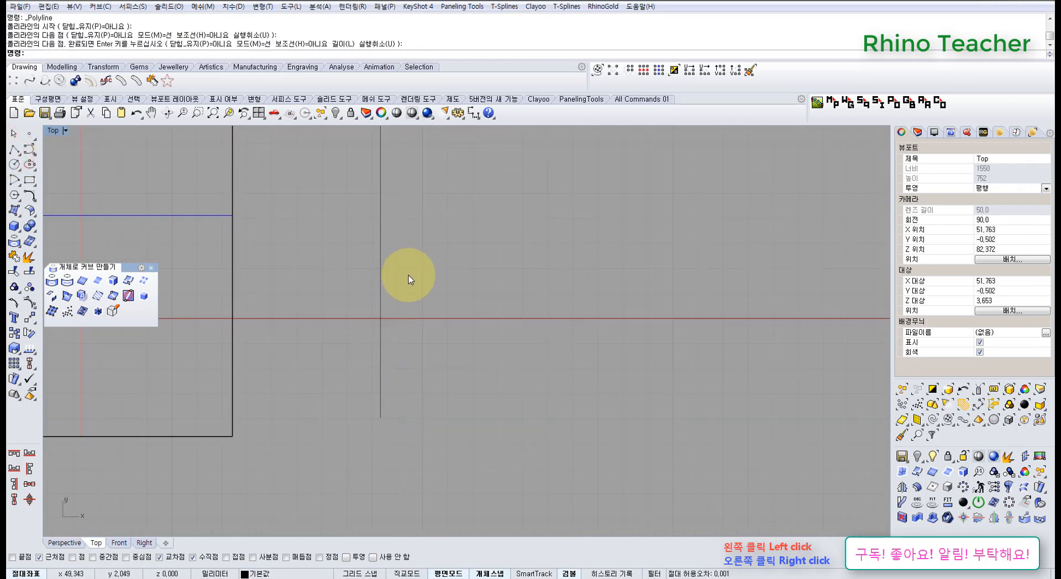
right_click_drag(409, 277, 357, 311)
left_click(30, 134)
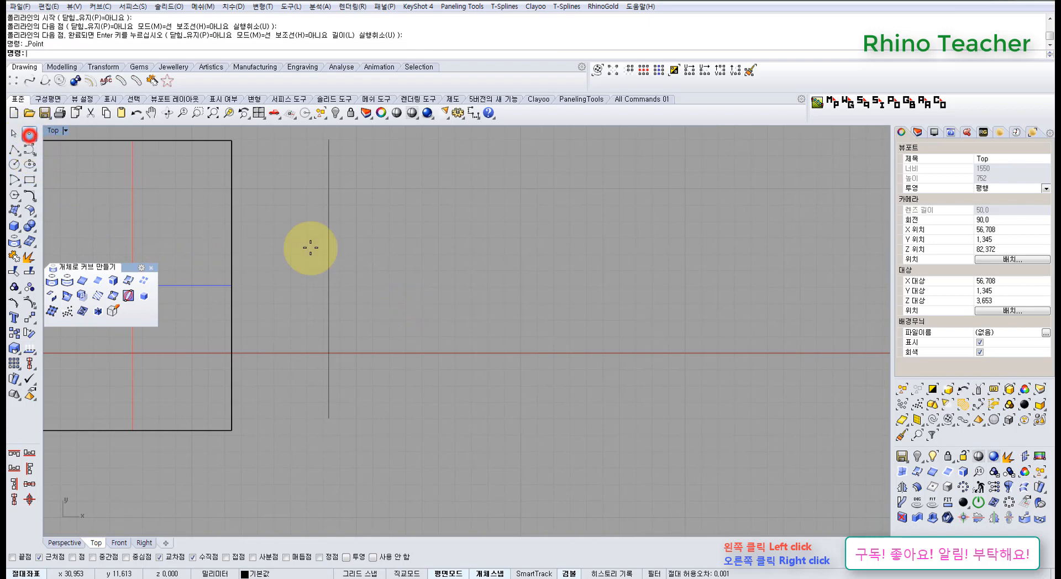
left_click(400, 419)
left_click_drag(380, 337, 530, 307)
Step: Array the point in the Y direction with 200 copies at a spacing of about 0.004 mm
scroll(373, 390, "up", 3)
left_click(371, 390)
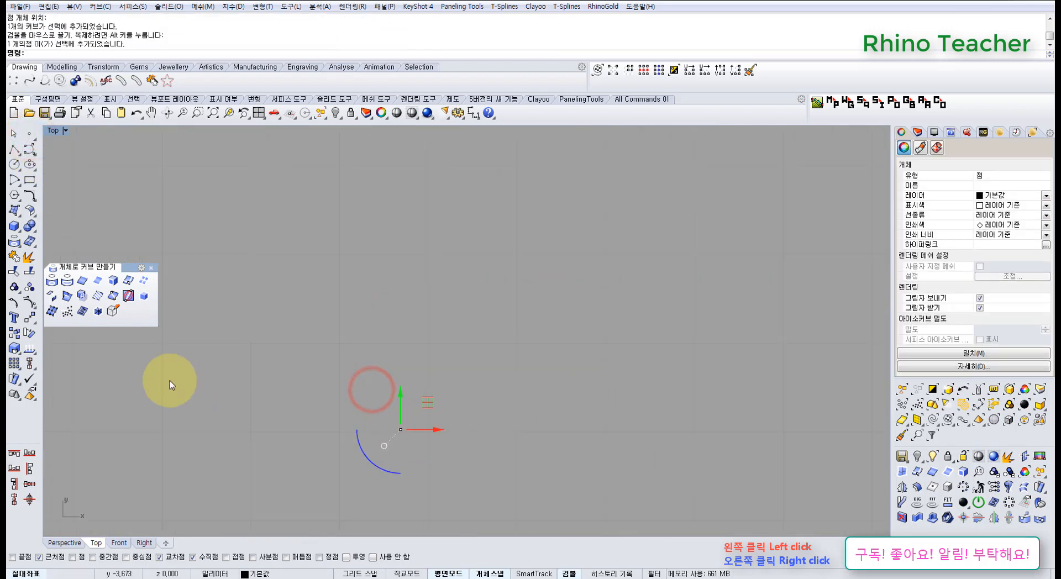
left_click(14, 363)
scroll(319, 393, "down", 5)
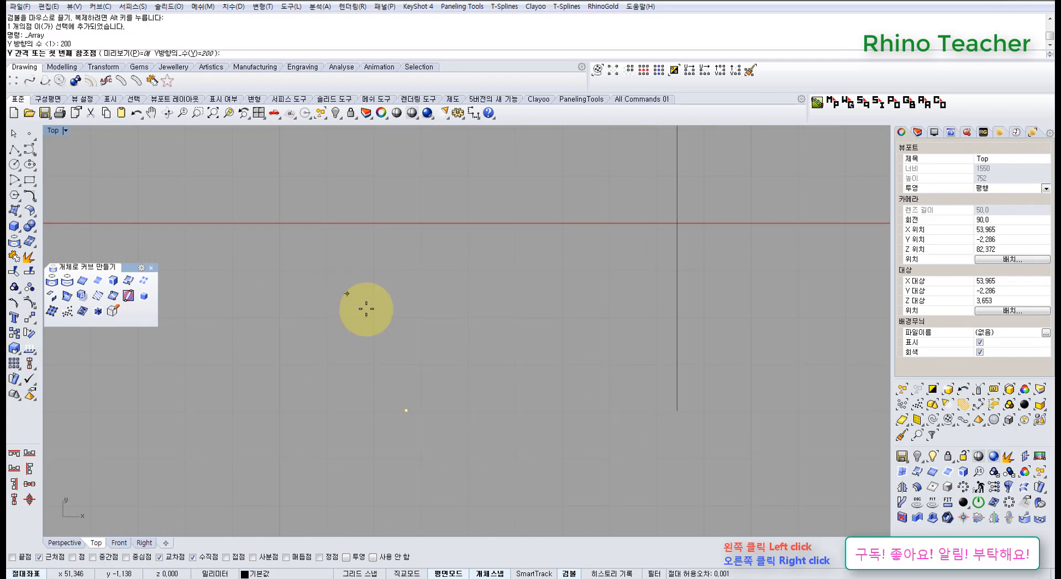
left_click(389, 427)
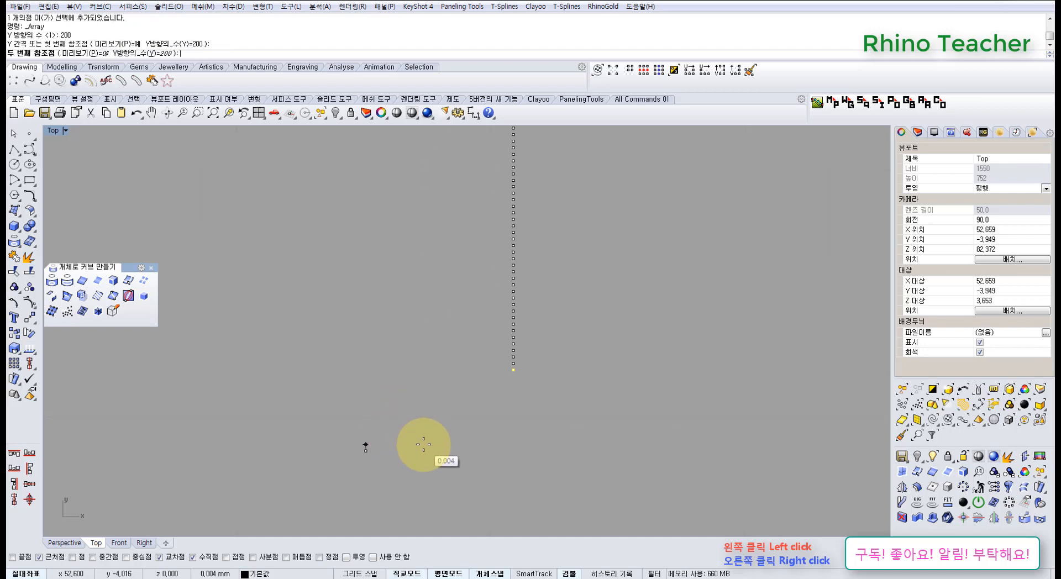
left_click(423, 444)
right_click(439, 427)
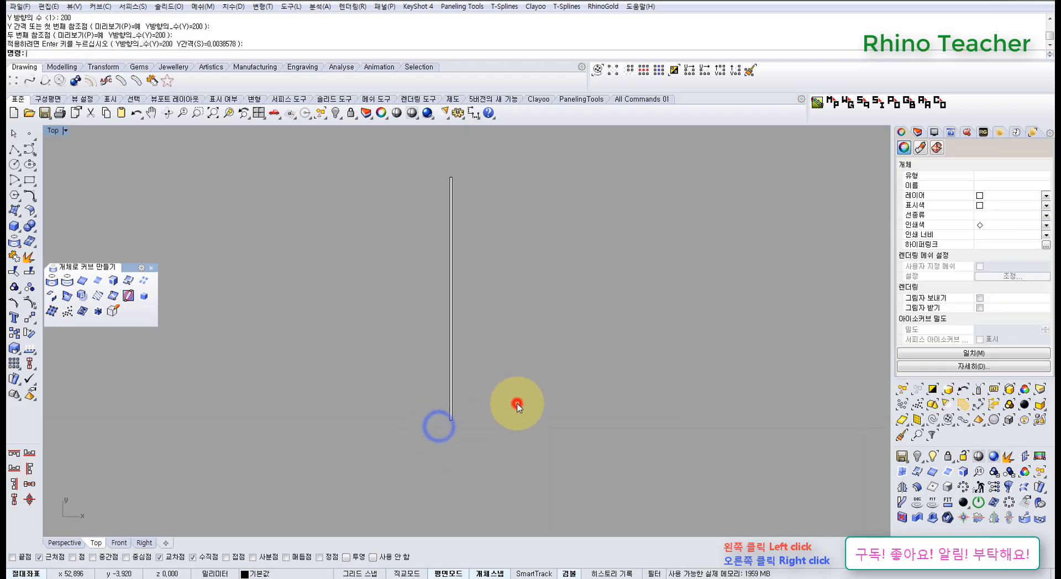
Step: Inspect the column of arrayed points up close, and delete all 200 points
left_click_drag(516, 408, 435, 388)
scroll(410, 386, "up", 5)
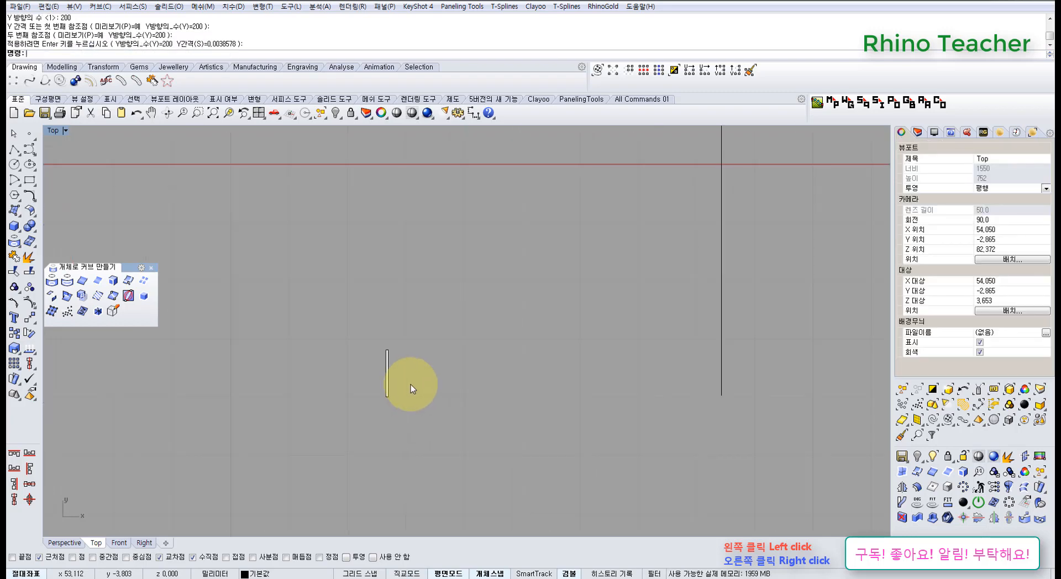
scroll(348, 389, "up", 3)
scroll(342, 399, "down", 3)
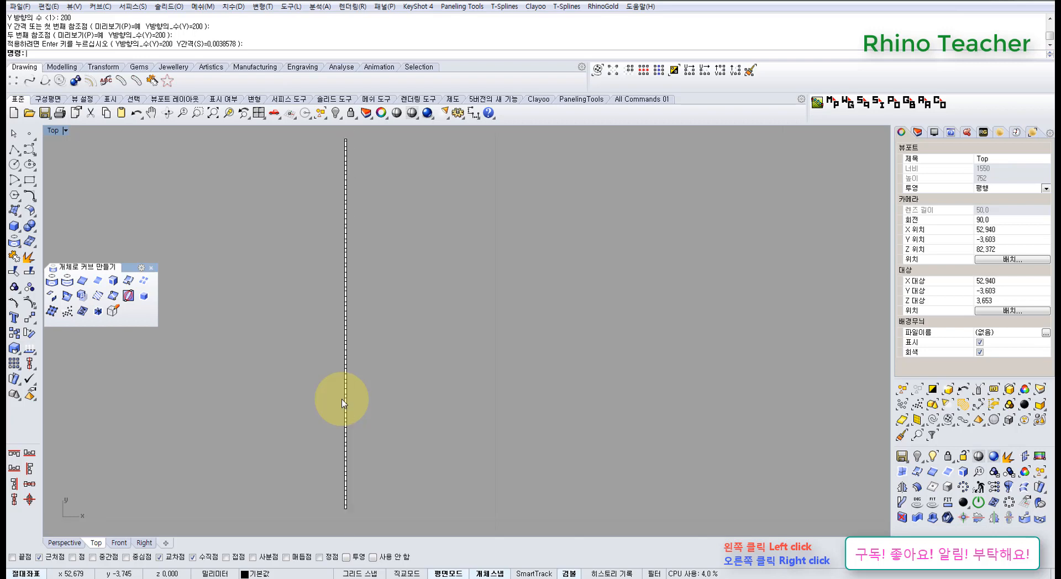
scroll(301, 239, "up", 2)
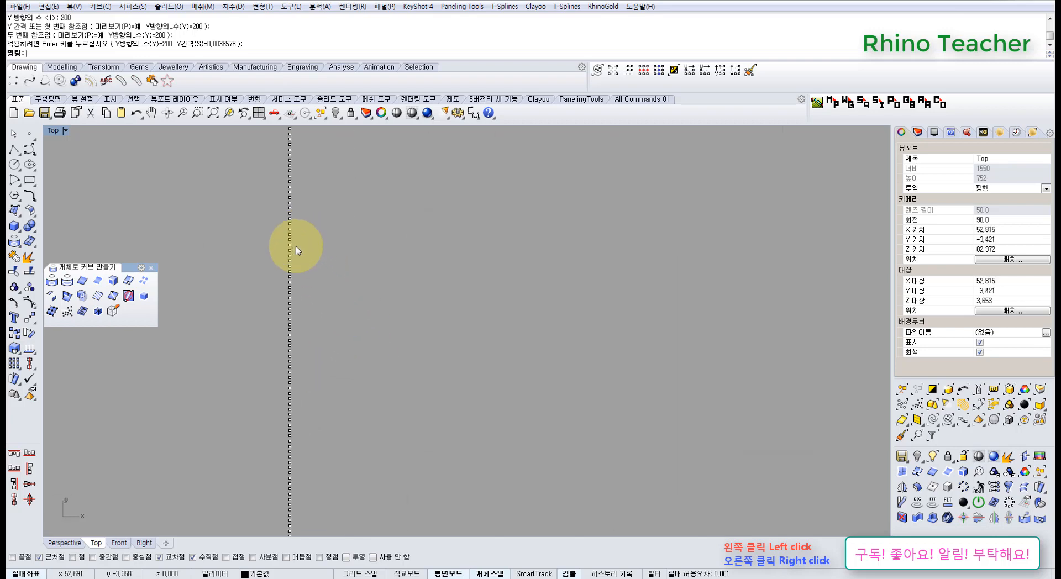
scroll(298, 248, "down", 3)
right_click_drag(350, 298, 427, 286)
left_click_drag(356, 220, 463, 352)
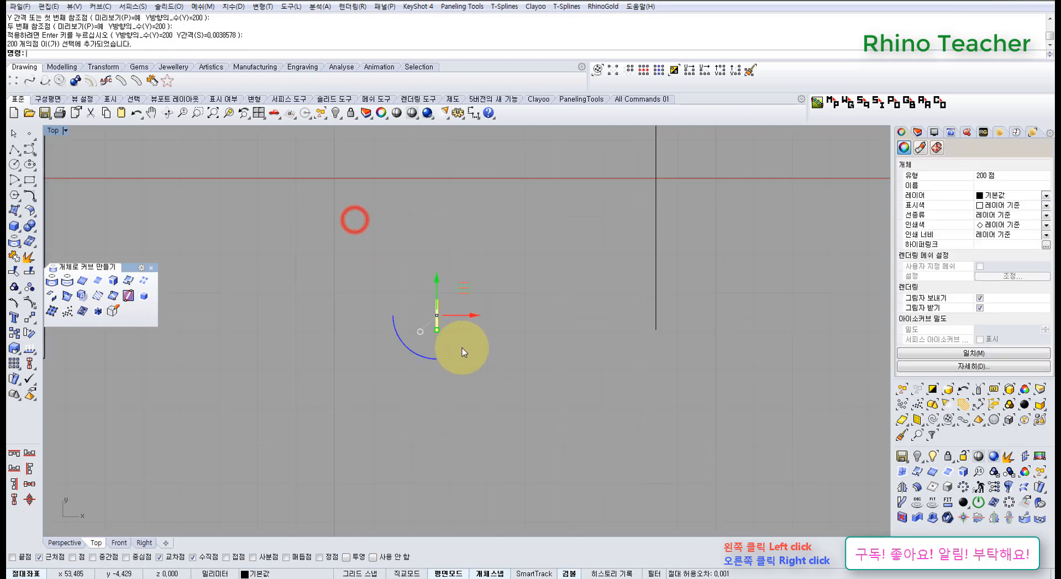
right_click_drag(451, 349, 400, 369)
key("Delete")
Step: Array the vertical line with 200 copies in X and 1 in Y at a spacing of about 0.018 mm
right_click_drag(500, 311, 429, 327)
left_click_drag(480, 340, 343, 305)
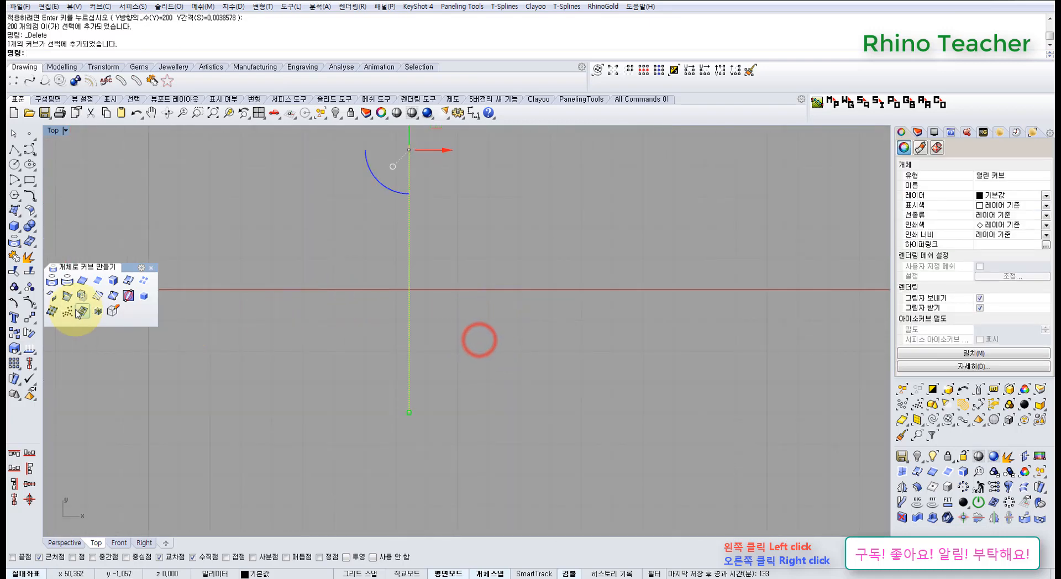
left_click(15, 363)
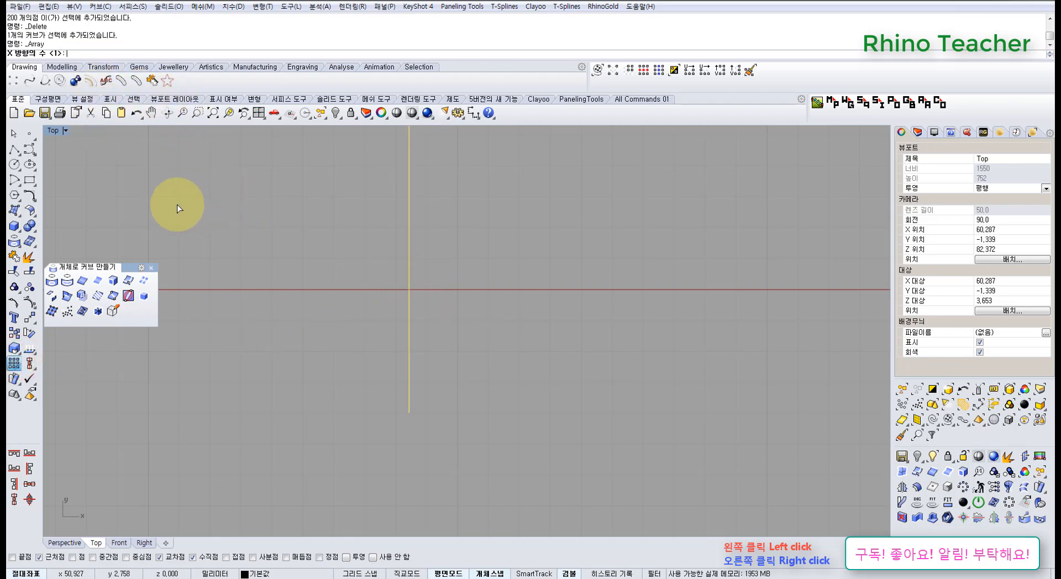
type("200")
key("Return")
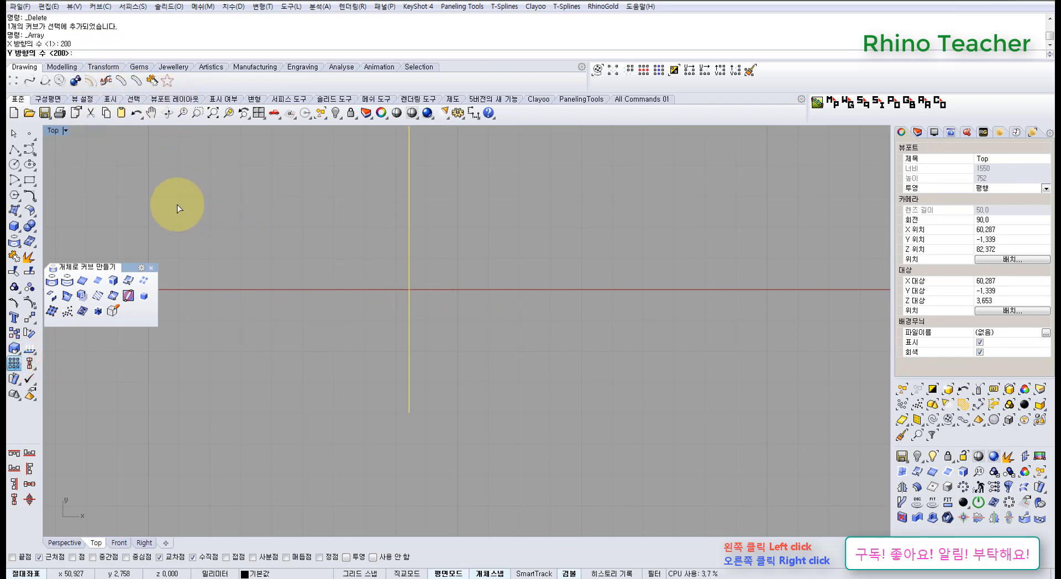
type("1")
key("Return")
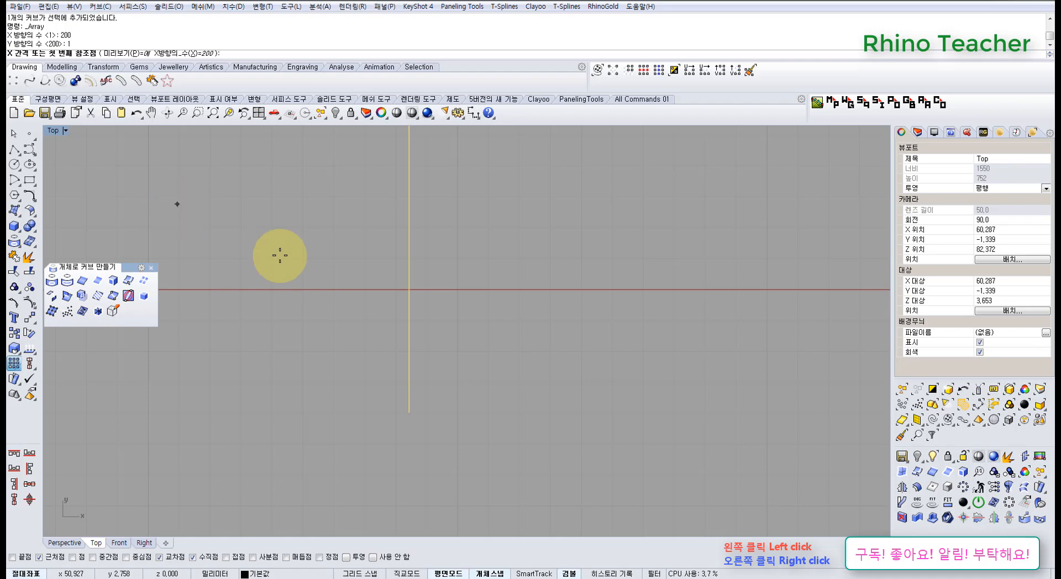
scroll(421, 420, "up", 2)
scroll(421, 420, "up", 1)
left_click(356, 415)
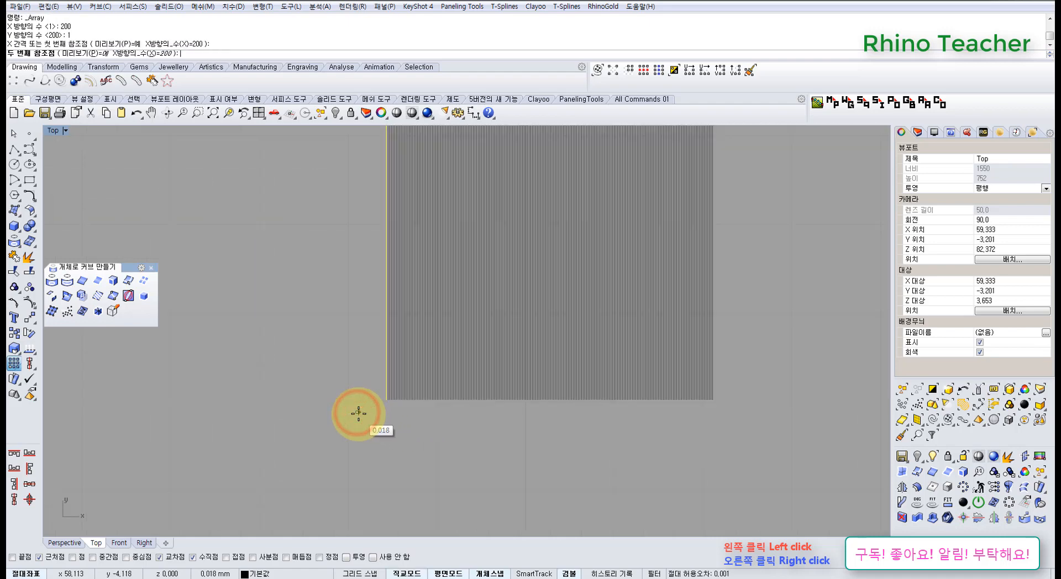
left_click(359, 416)
scroll(356, 421, "down", 8)
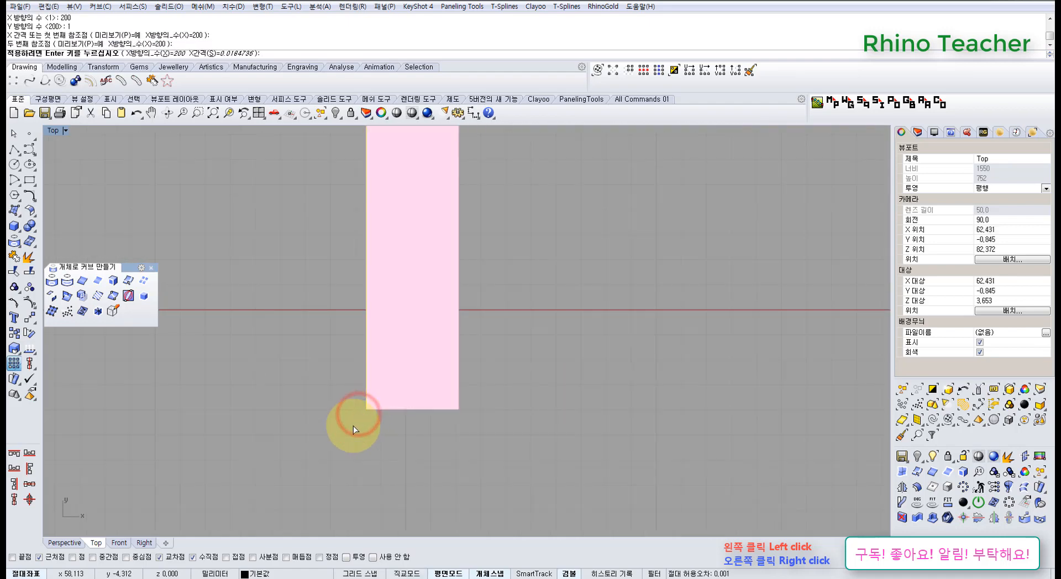
right_click(469, 412)
Step: Examine the densely arrayed lines in a shaded preview, from a distance and up close
scroll(420, 405, "up", 3)
left_click_drag(440, 413, 320, 360)
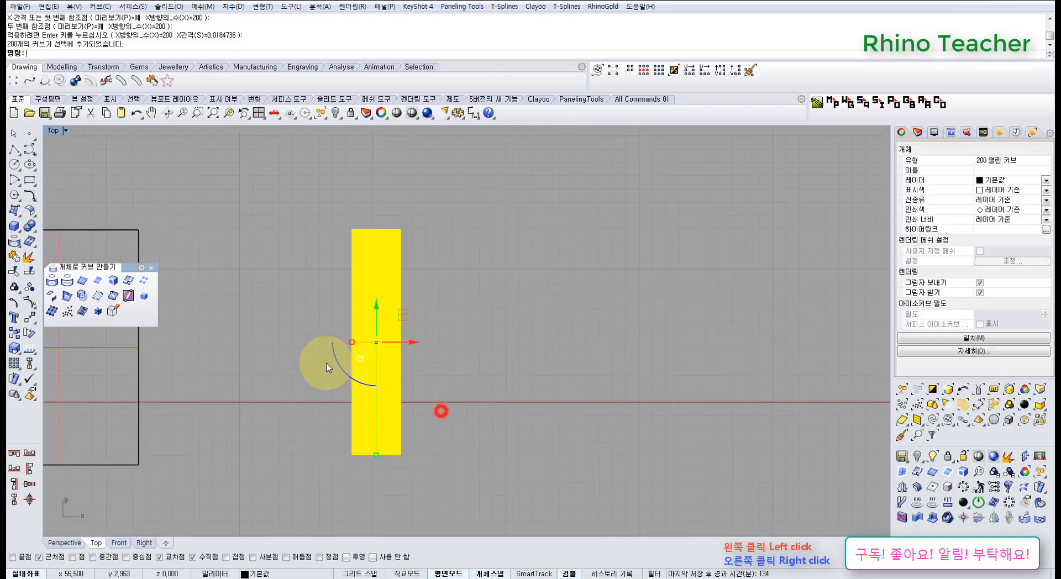
left_click(453, 161)
left_click(394, 112)
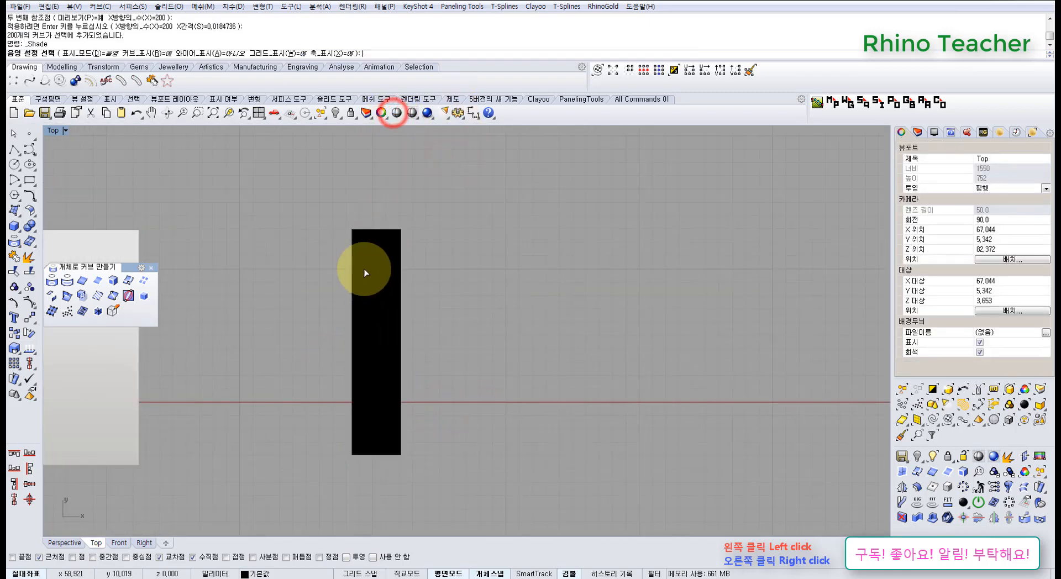
scroll(376, 244, "up", 8)
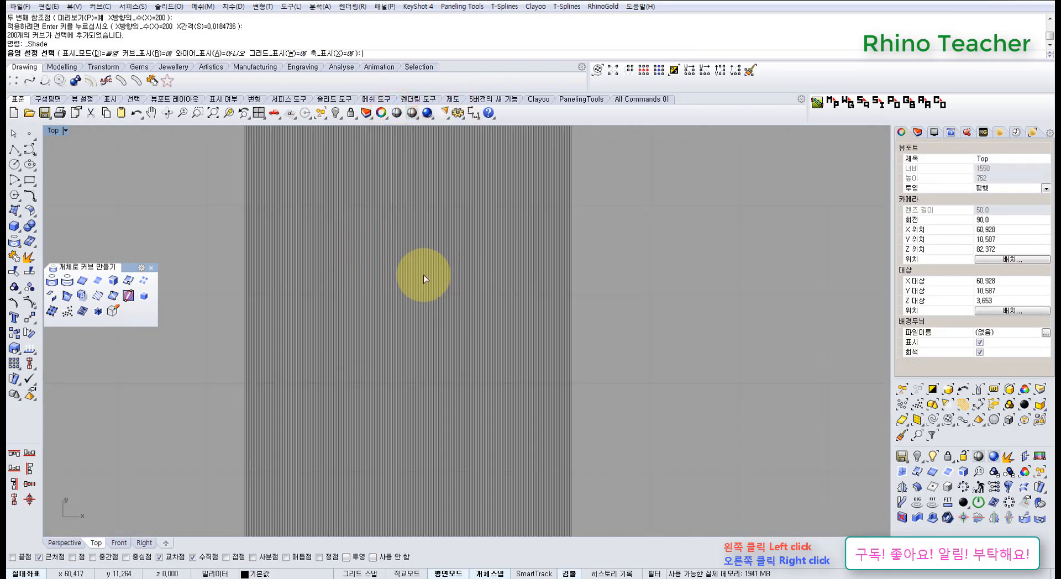
scroll(424, 279, "down", 5)
right_click(486, 249)
scroll(486, 249, "down", 3)
Step: Delete all 200 arrayed lines and return to the maximized Perspective view
left_click_drag(486, 361, 387, 360)
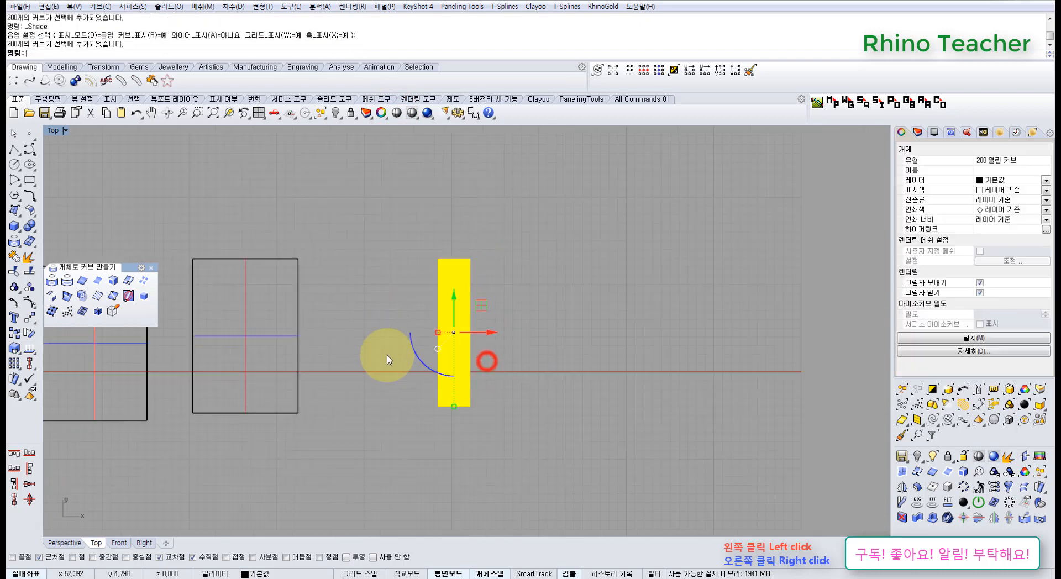
key("Delete")
key("ctrl+F4")
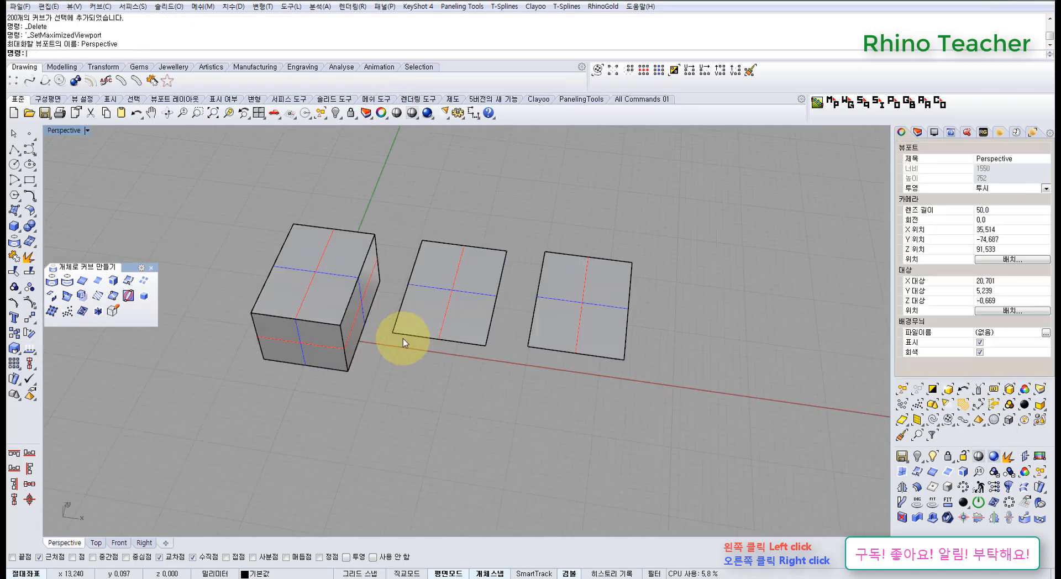
Step: Extract three V-direction isocurves at different positions on the middle flat surface
mouse_move(393, 329)
right_mouse_down("ctrl")
mouse_move(450, 319)
mouse_move(406, 261)
mouse_move(398, 335)
mouse_move(308, 178)
right_mouse_up("ctrl")
left_click(441, 272)
left_click(128, 281)
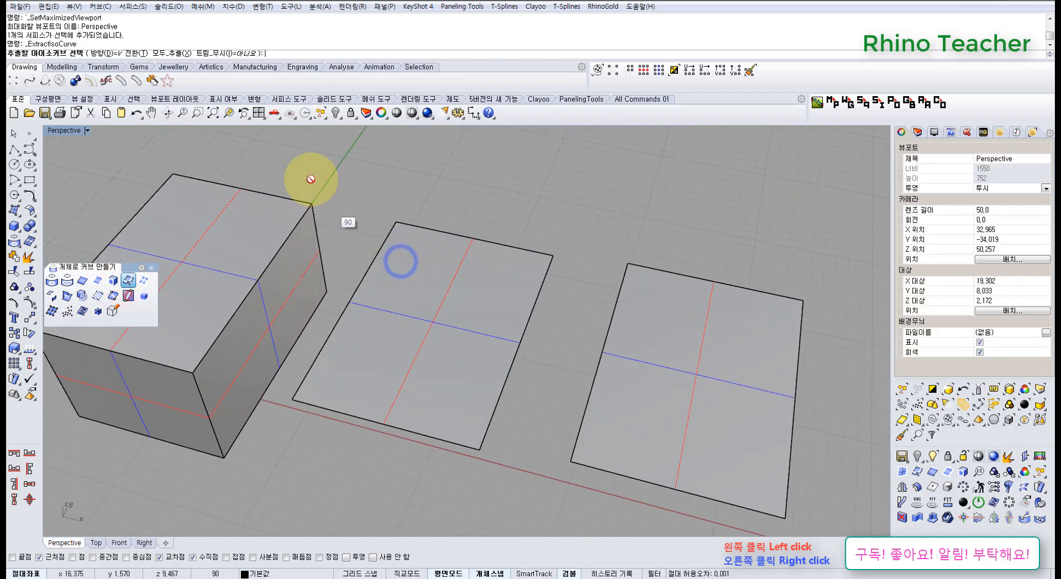
scroll(398, 297, "up", 5)
left_click(421, 279)
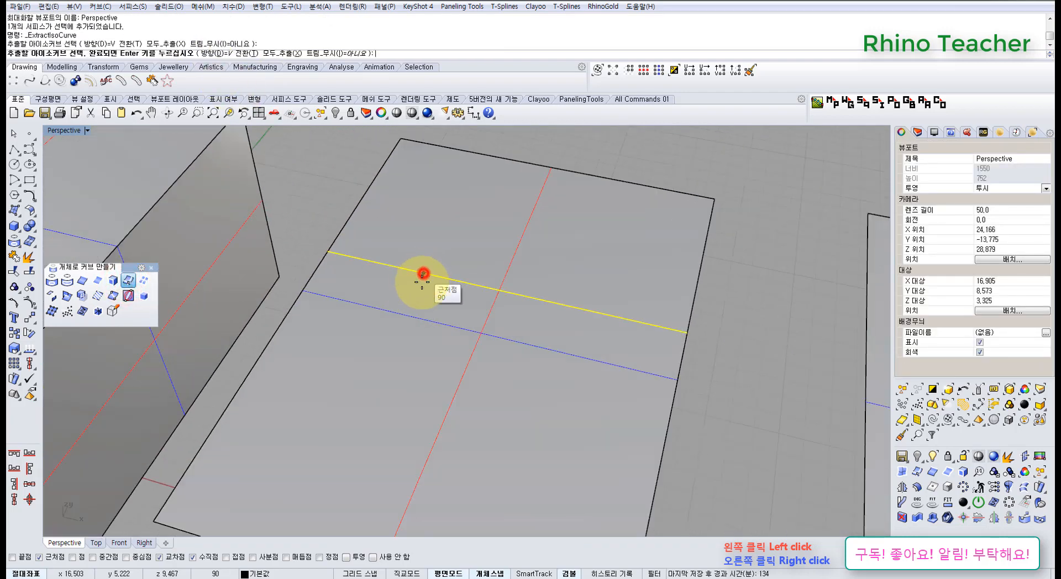
left_click(397, 339)
left_click(368, 403)
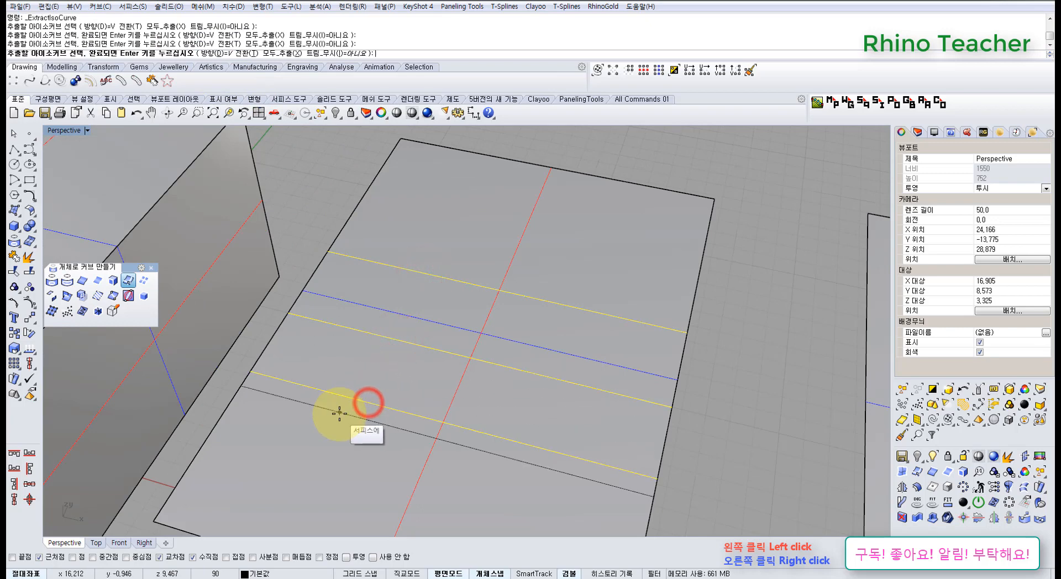
scroll(340, 415, "down", 5)
right_click(342, 423)
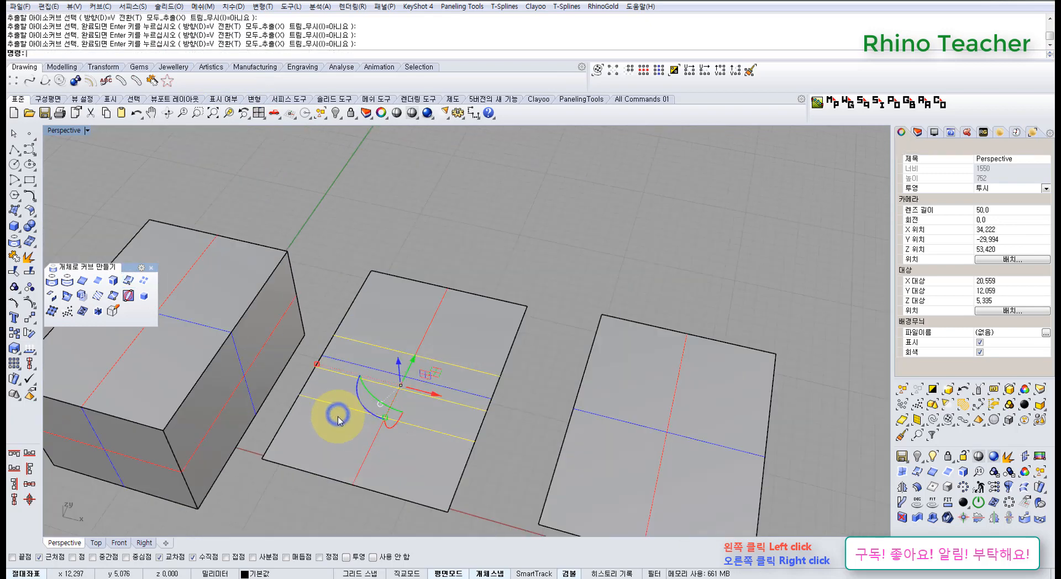
Step: Place a point on an extracted isocurve, and delete it together with the three isocurves
scroll(367, 421, "up", 3)
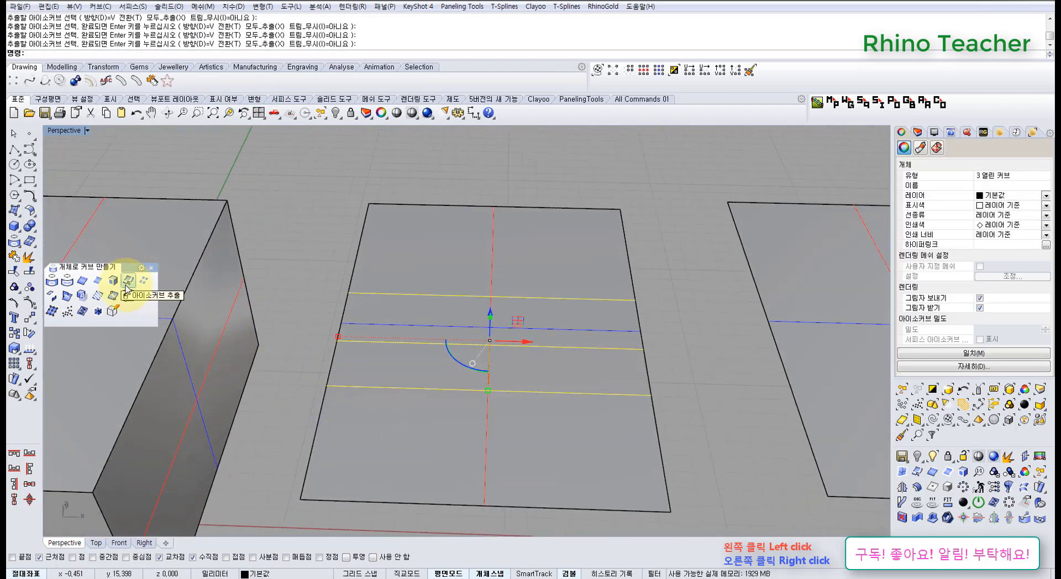
left_click(29, 132)
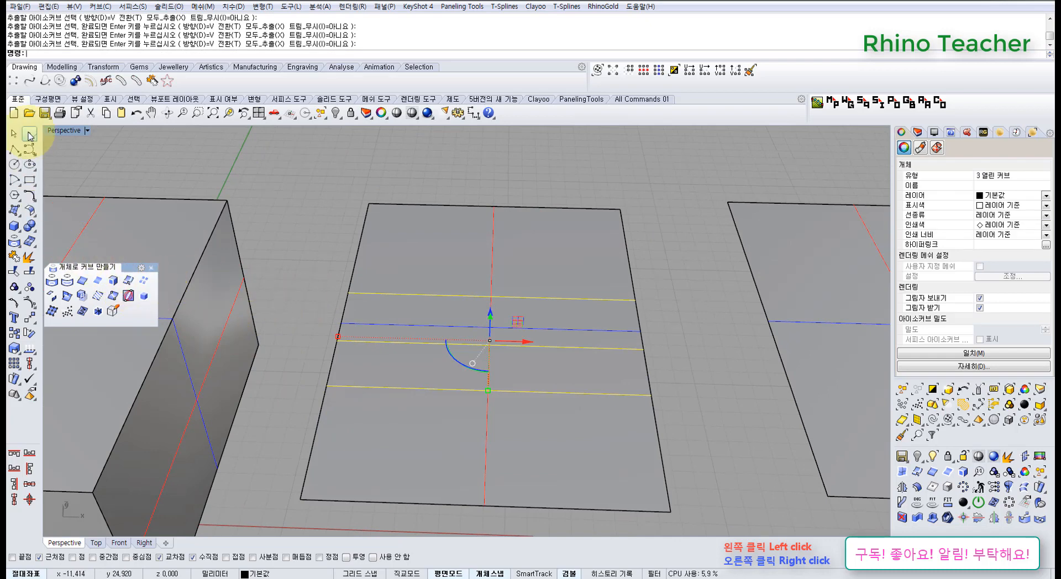
left_click(371, 386)
left_click(297, 383)
scroll(332, 382, "up", 3)
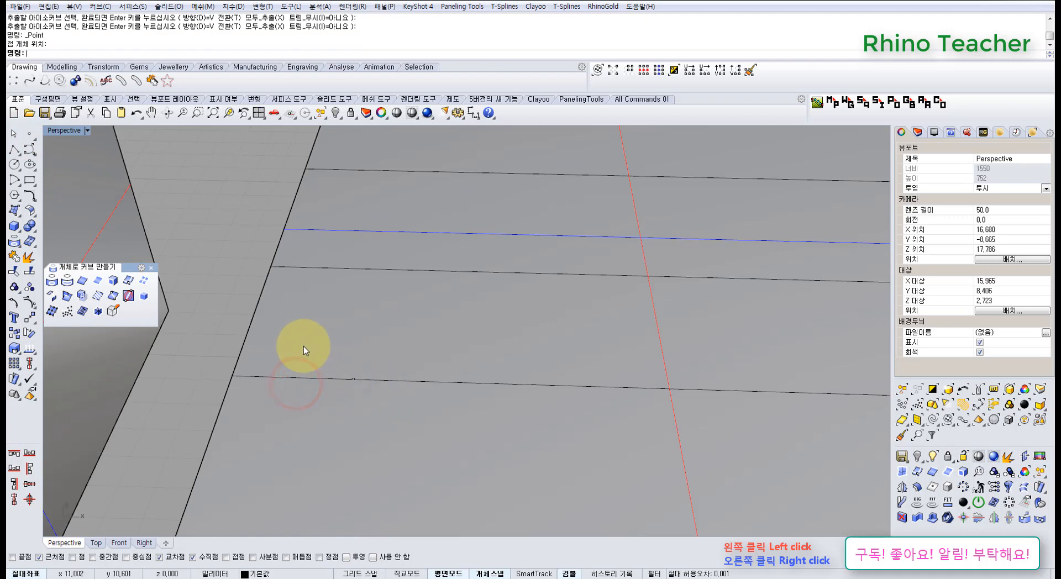
scroll(254, 262, "down", 5)
left_click_drag(254, 260, 486, 391)
key("Delete")
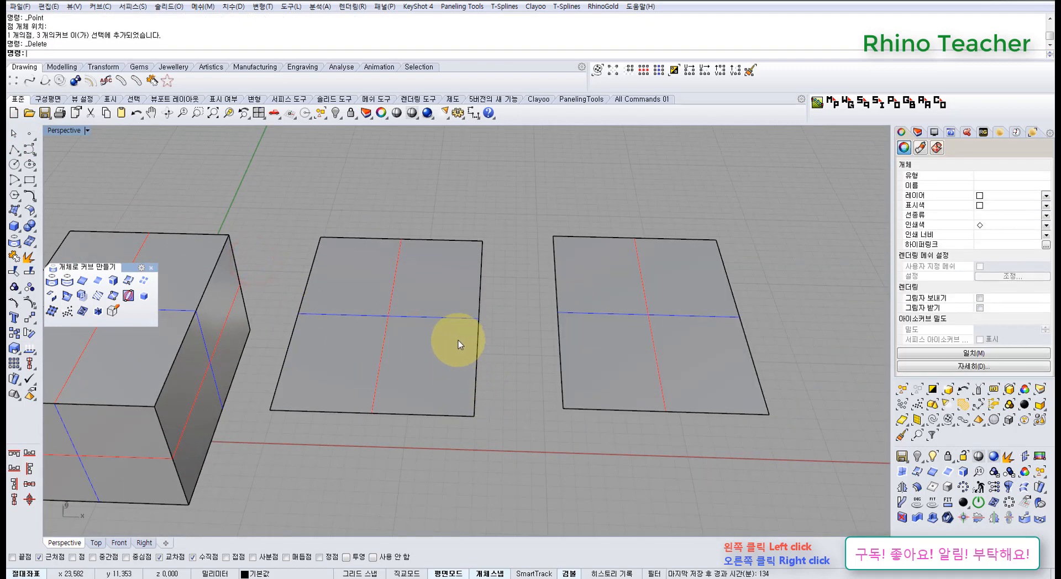
Step: Extract the wireframe curves of the middle flat surface and delete the surface itself
right_click_drag(459, 342, 431, 319)
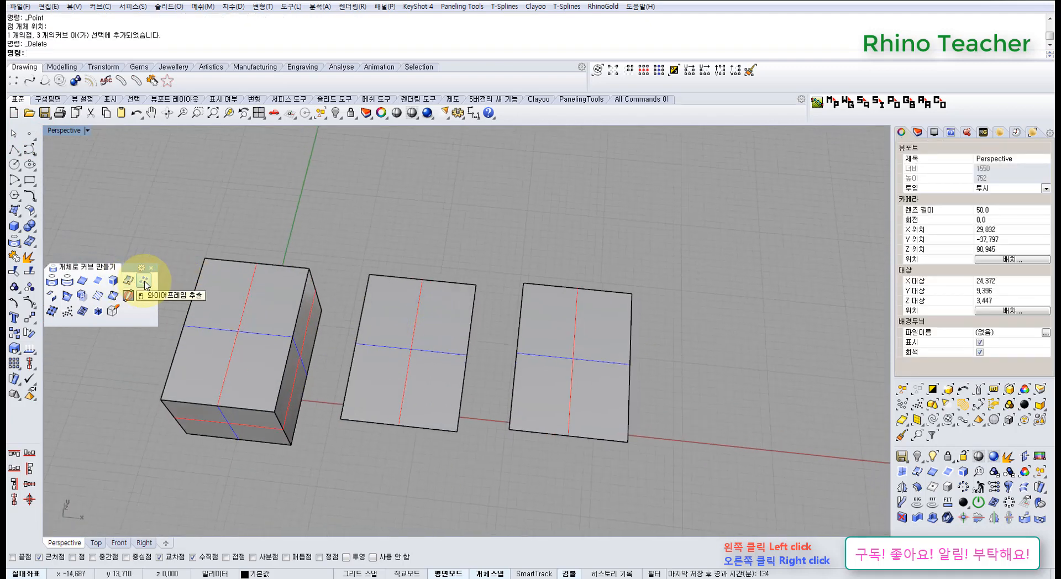
left_click(145, 281)
left_click(390, 351)
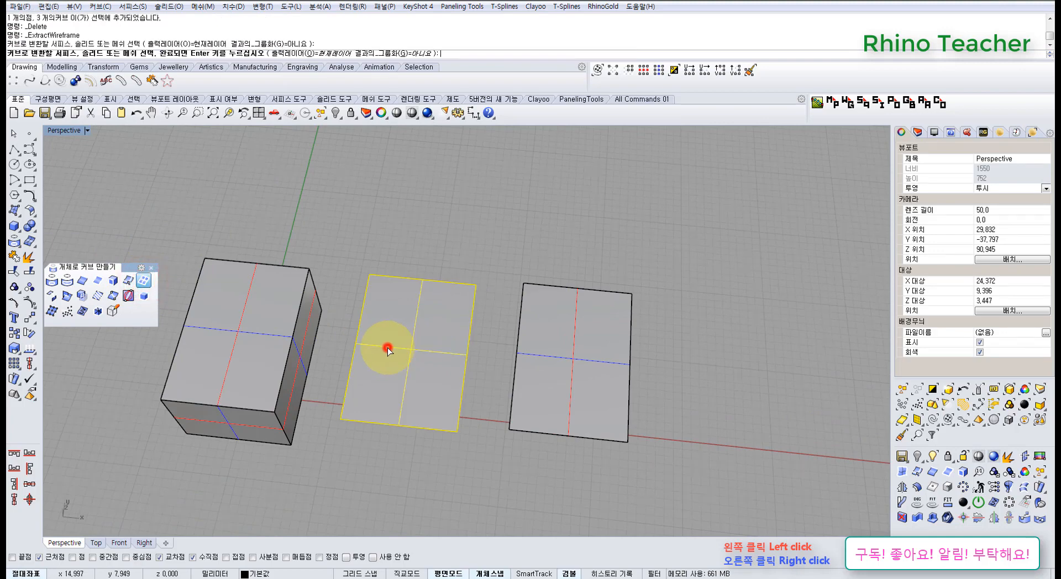
right_click(382, 351)
scroll(387, 349, "up", 3)
left_click(518, 310)
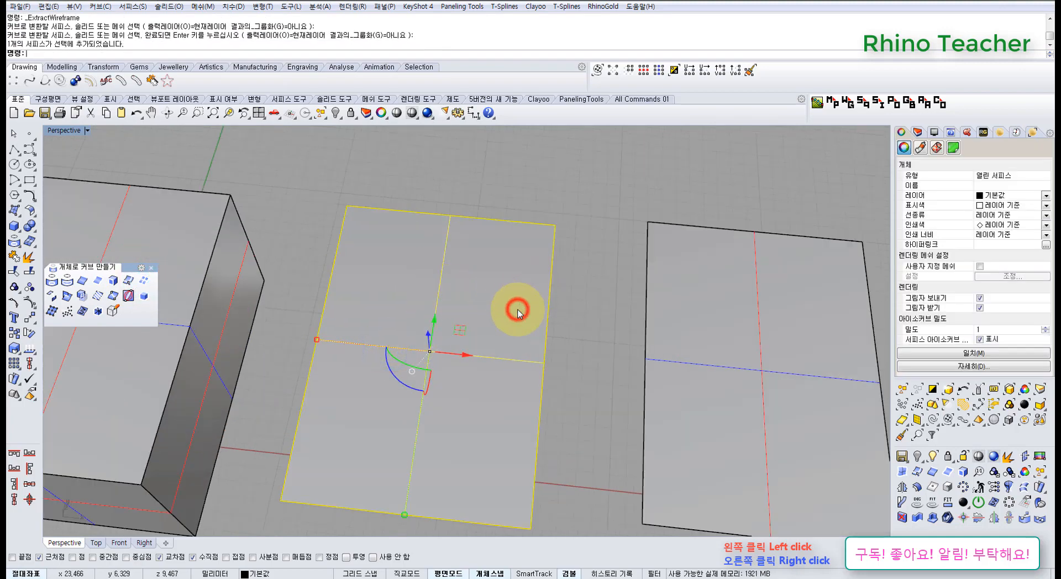
key("Delete")
left_click_drag(571, 387, 345, 328)
left_click(391, 269)
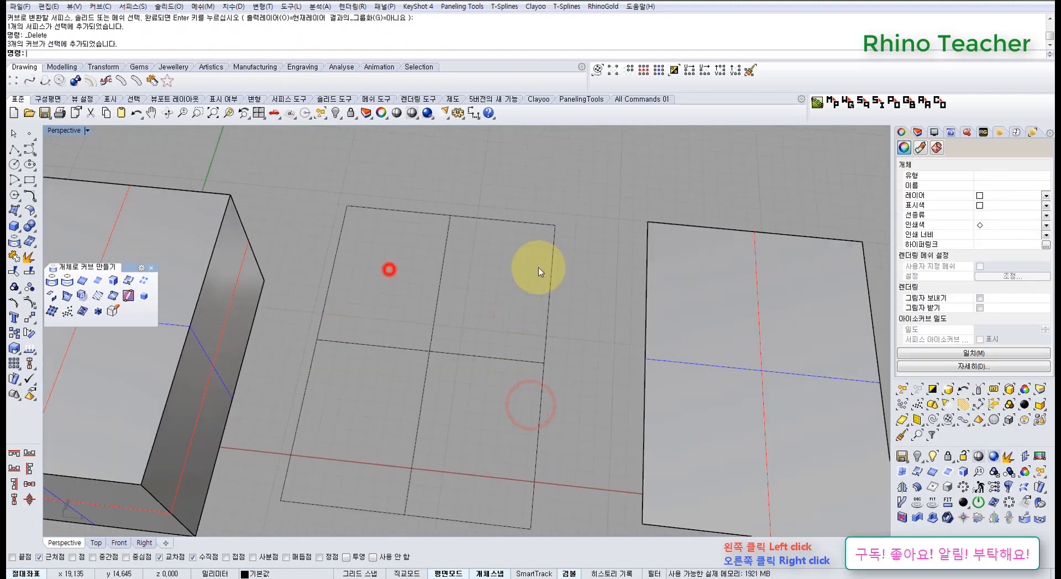
Step: Delete all the extracted wireframe curves between the box and the remaining flat surface
scroll(717, 265, "down", 4)
right_click_drag(716, 269, 587, 233, "shift")
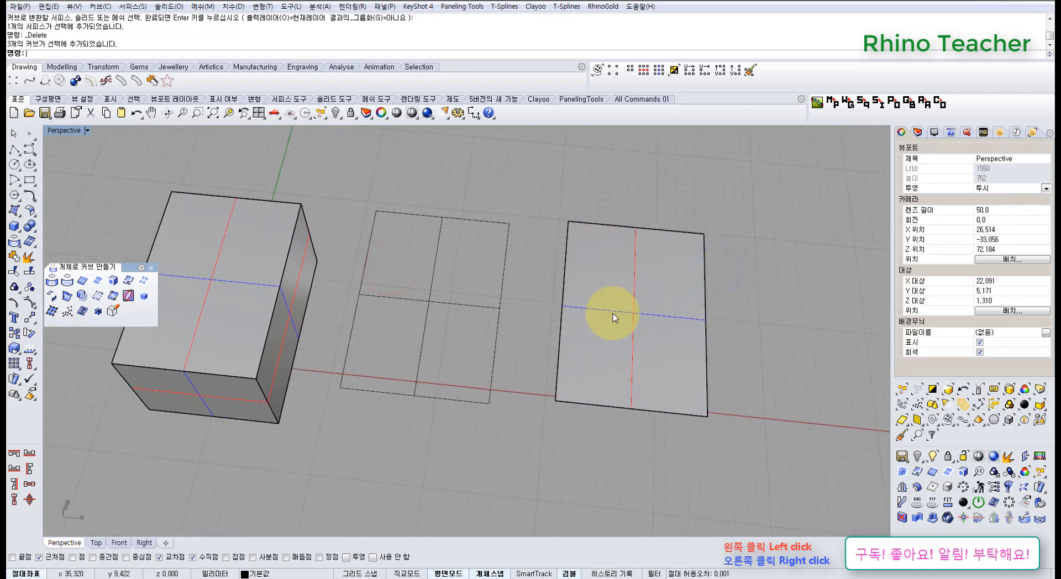
scroll(569, 310, "up", 3)
scroll(608, 297, "down", 2)
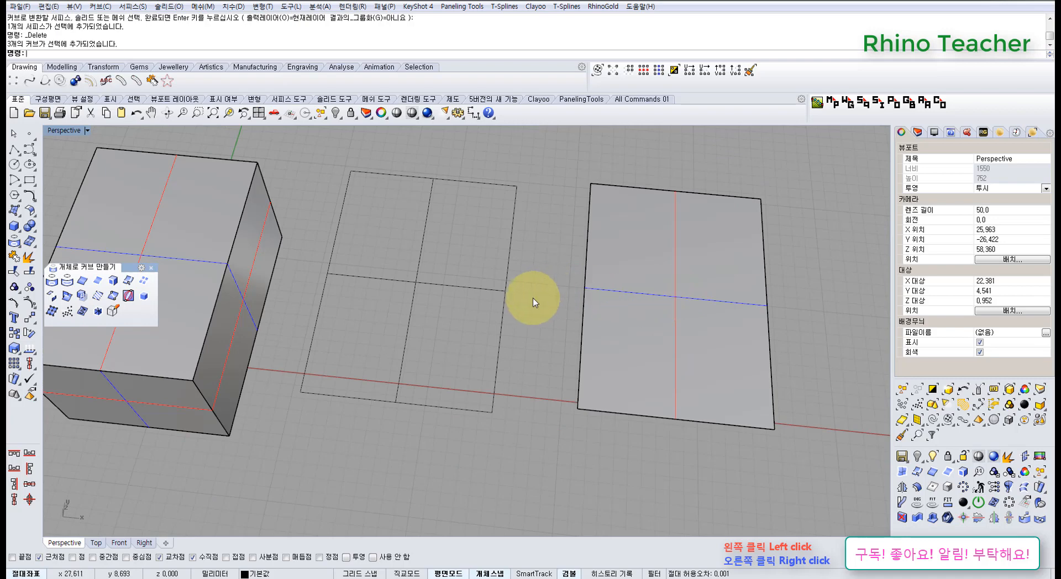
left_click_drag(524, 408, 311, 177)
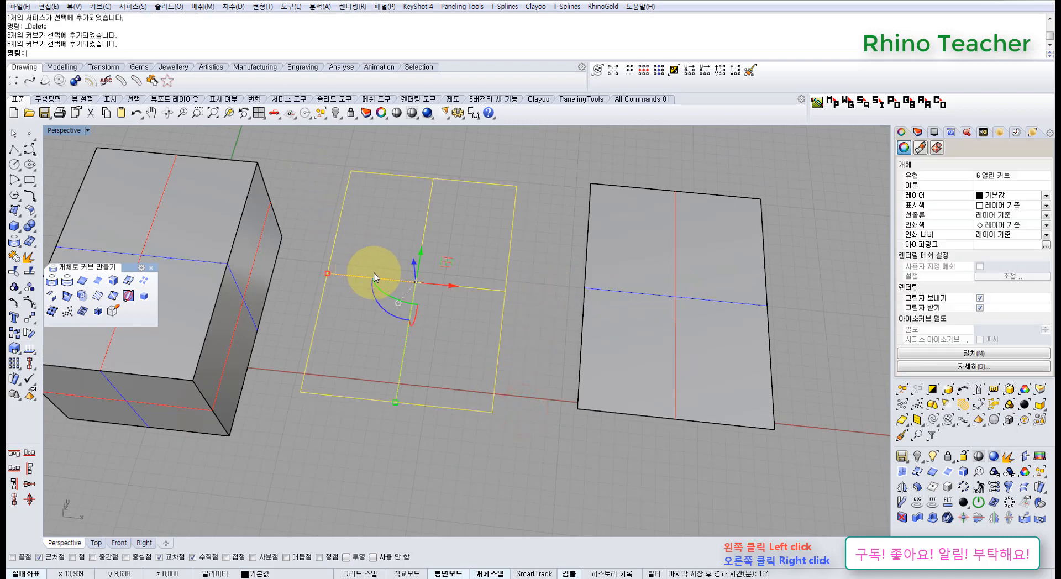
key("Delete")
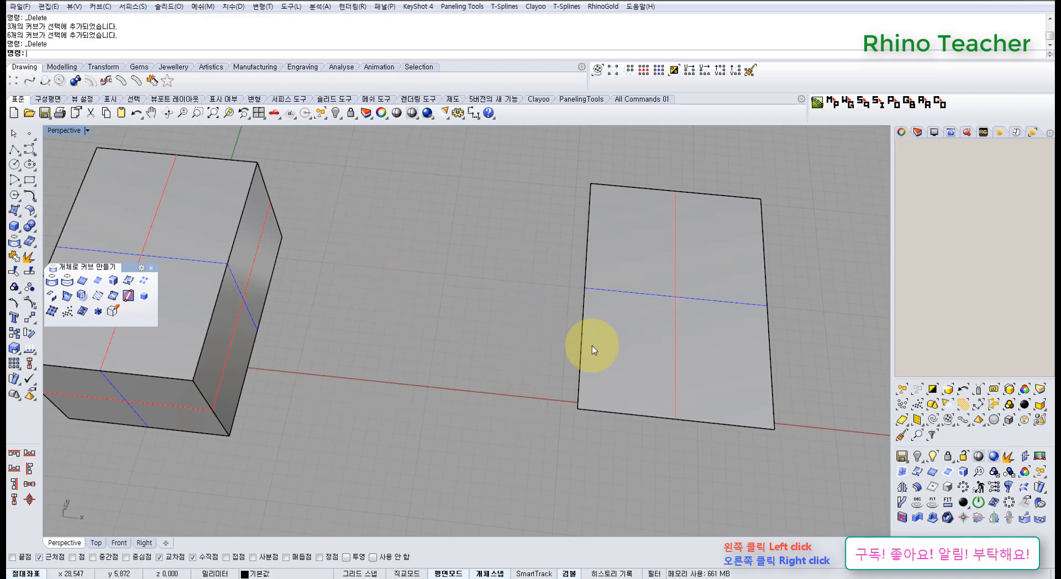
Step: Extract five V-direction isocurves from the remaining flat surface, snapping the fifth to the intersection at its centre
right_click_drag(650, 327, 432, 306)
scroll(630, 321, "up", 4)
left_click(128, 282)
left_click(432, 306)
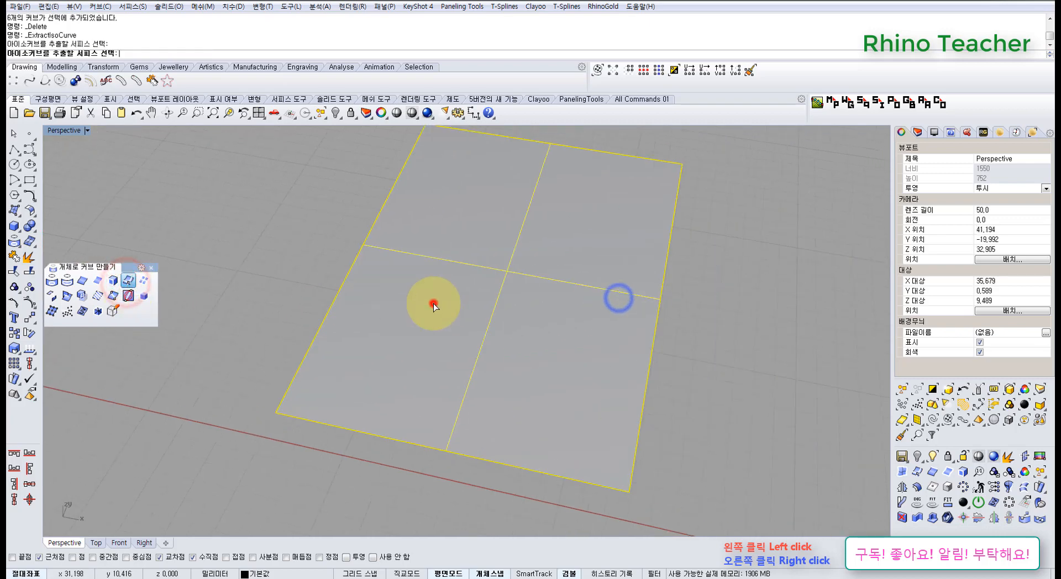
left_click(490, 213)
left_click(481, 248)
left_click(464, 298)
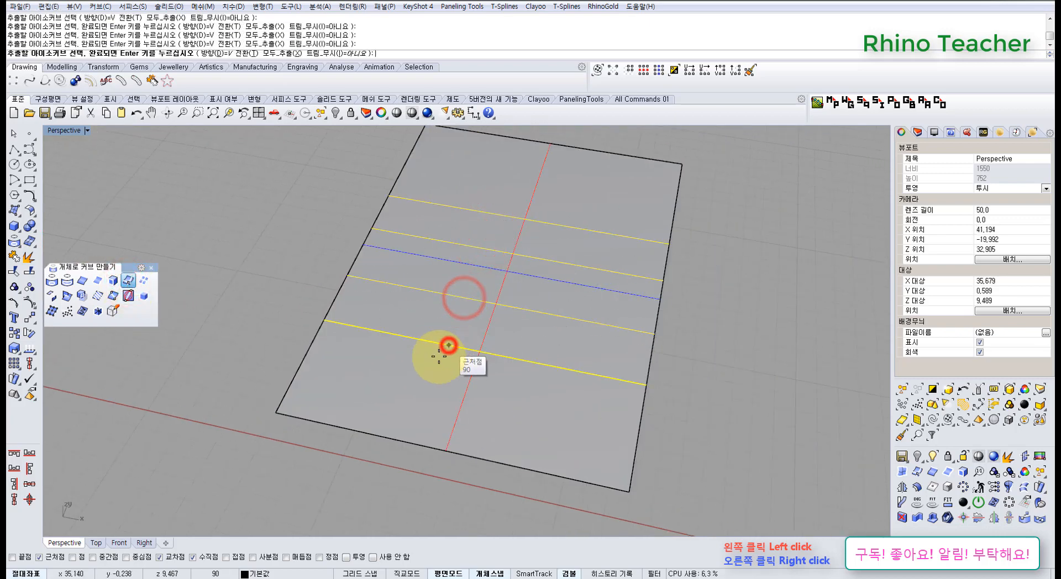
left_click(448, 344)
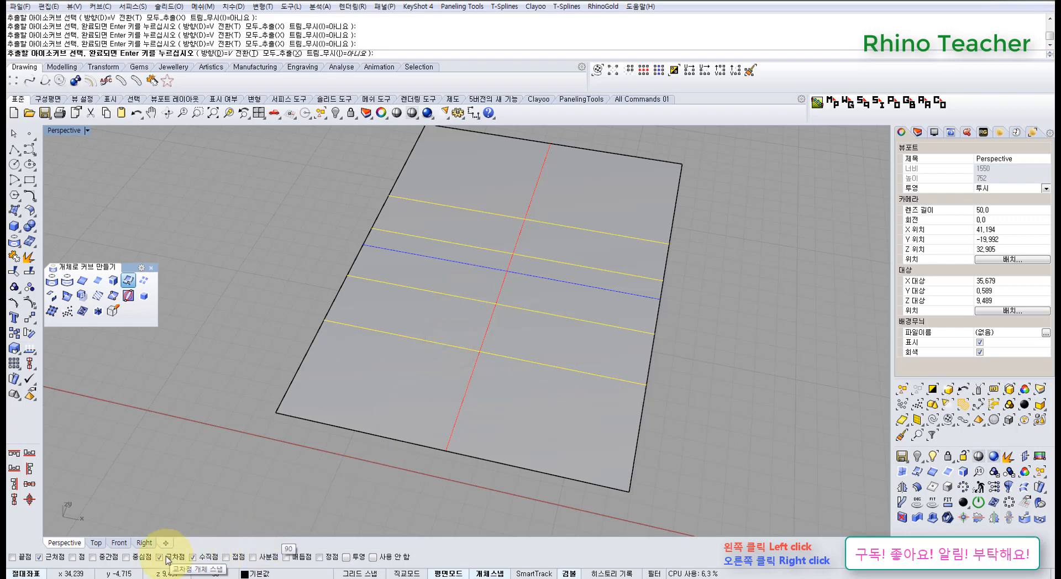
left_click(508, 264)
right_click(523, 284)
Step: Delete the five extracted isocurves from the flat surface
left_click(346, 205)
left_click_drag(271, 171, 720, 412)
right_click_drag(584, 356, 631, 364)
key("Delete")
Step: Extract a single V-direction isocurve snapped to the intersection at the flat surface's centre
right_click_drag(542, 277, 492, 275)
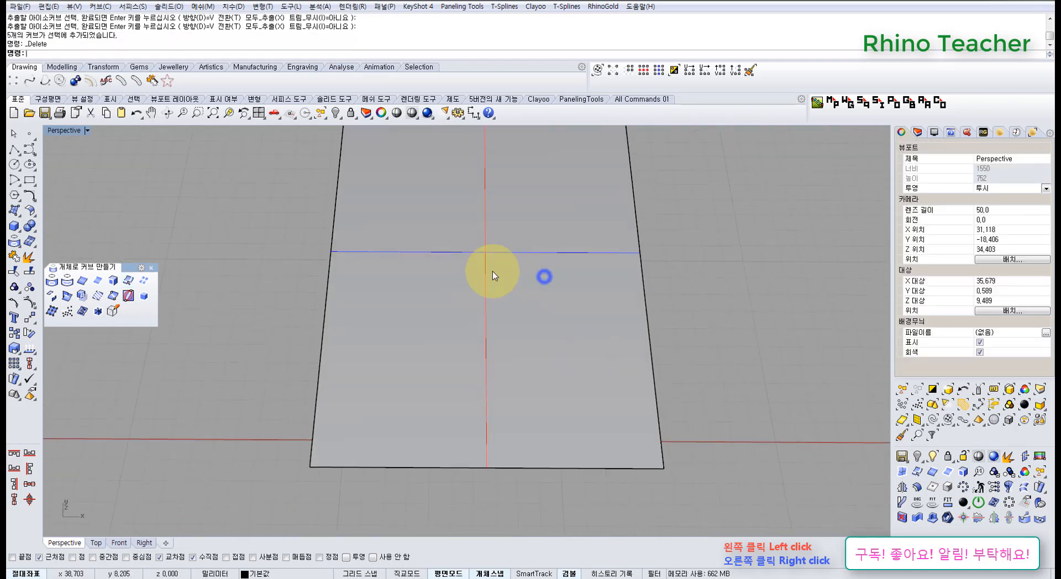
scroll(526, 298, "up", 3)
right_click_drag(546, 302, 332, 535)
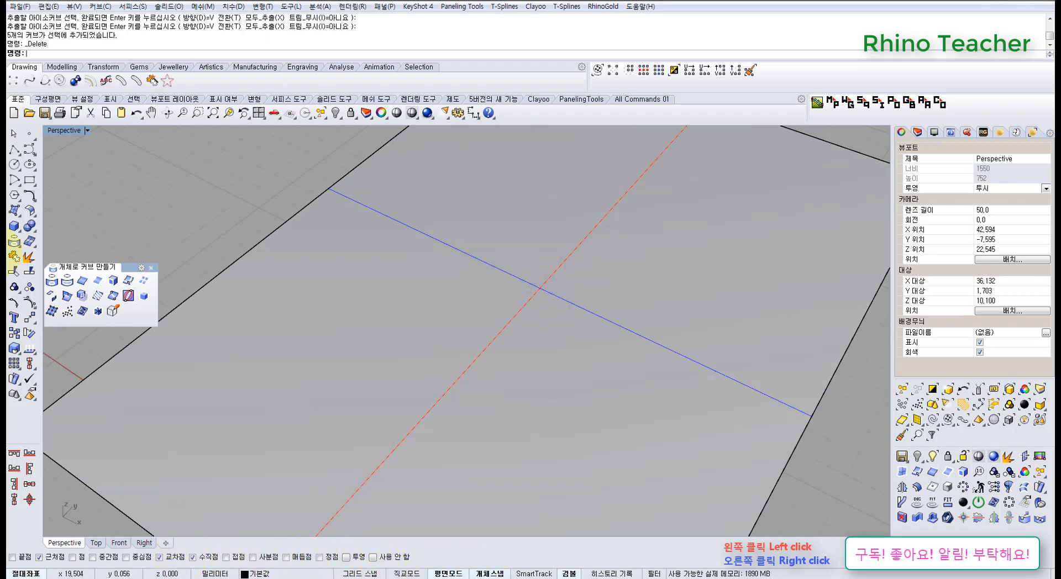
left_click(126, 285)
left_click(465, 350)
left_click(544, 289)
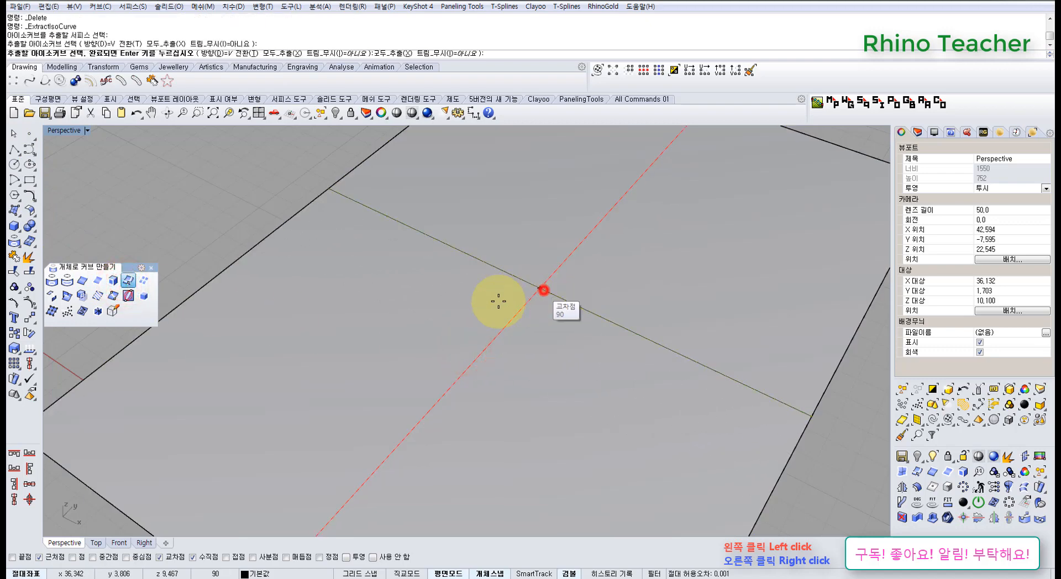
right_click(477, 306)
Step: Delete the single isocurve extracted through the flat surface's centre
scroll(477, 310, "down", 5)
mouse_move(450, 319)
right_mouse_down()
mouse_move(507, 372)
mouse_move(540, 315)
mouse_move(516, 303)
right_mouse_up()
left_click(284, 238)
key("Delete")
Step: Delete the remaining flat surface beside the box
scroll(440, 310, "down", 6)
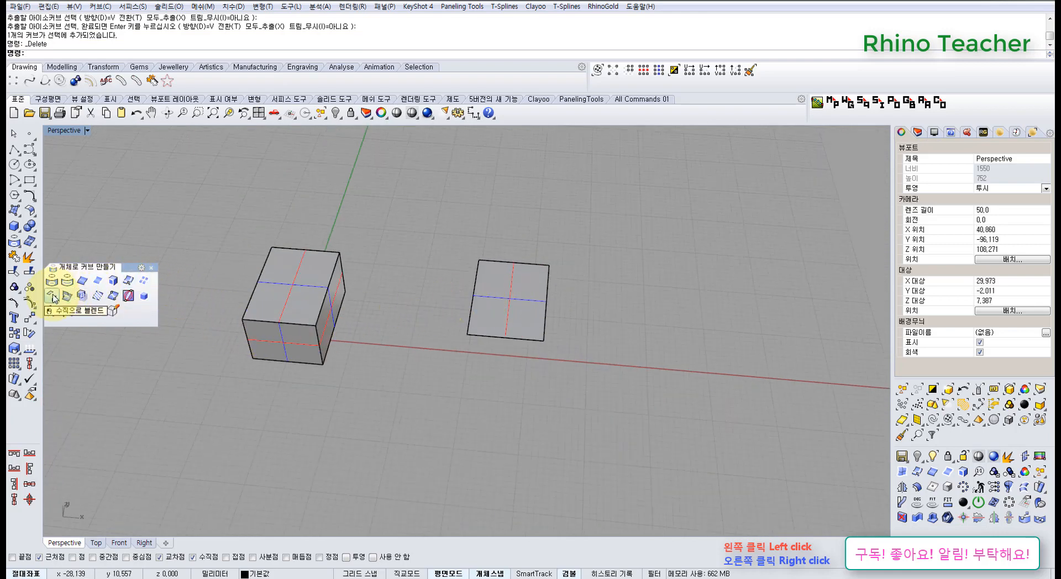
right_click_drag(347, 343, 390, 327)
scroll(285, 311, "up", 8)
right_click_drag(387, 323, 454, 341)
scroll(454, 340, "down", 5)
right_click_drag(607, 314, 551, 328)
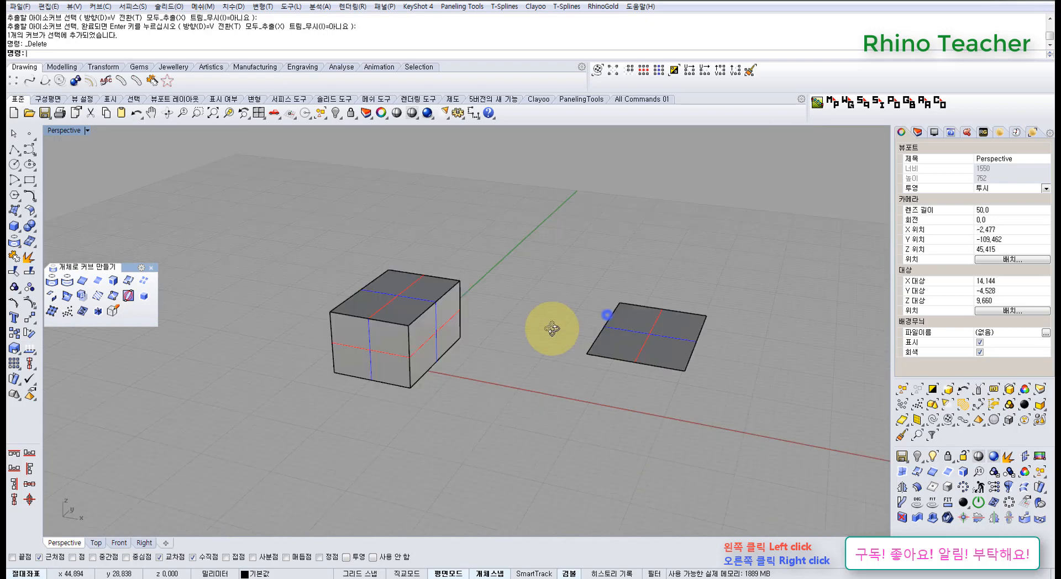
left_click_drag(678, 407, 578, 325)
key("Delete")
Step: Explode the box into separate surfaces
scroll(325, 341, "up", 4)
right_click_drag(343, 356, 466, 385)
left_click_drag(495, 441, 353, 387)
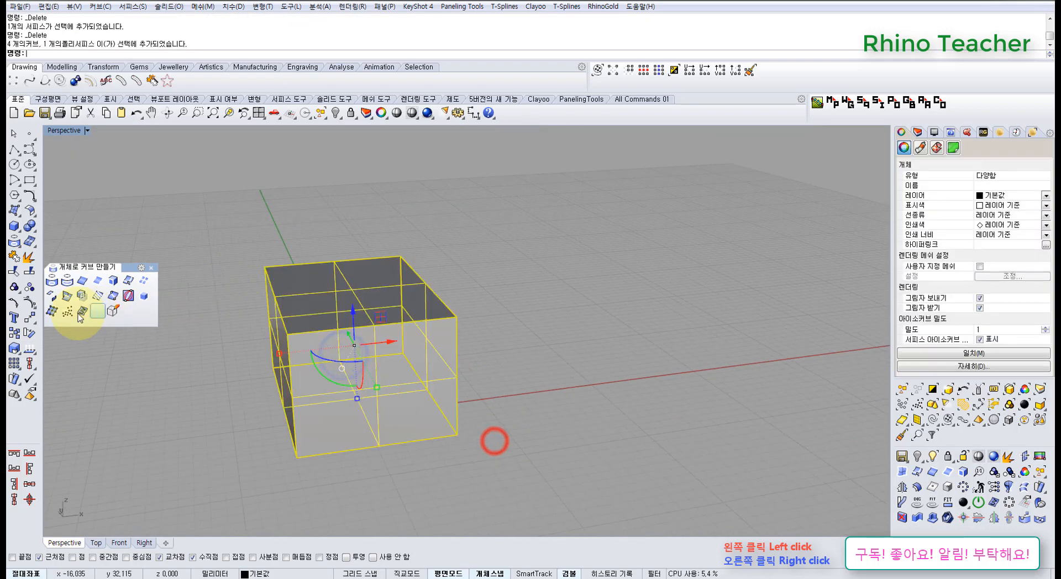
left_click(27, 257)
Step: Delete four faces of the exploded box, keeping its top face and front face
right_click_drag(194, 422, 379, 325)
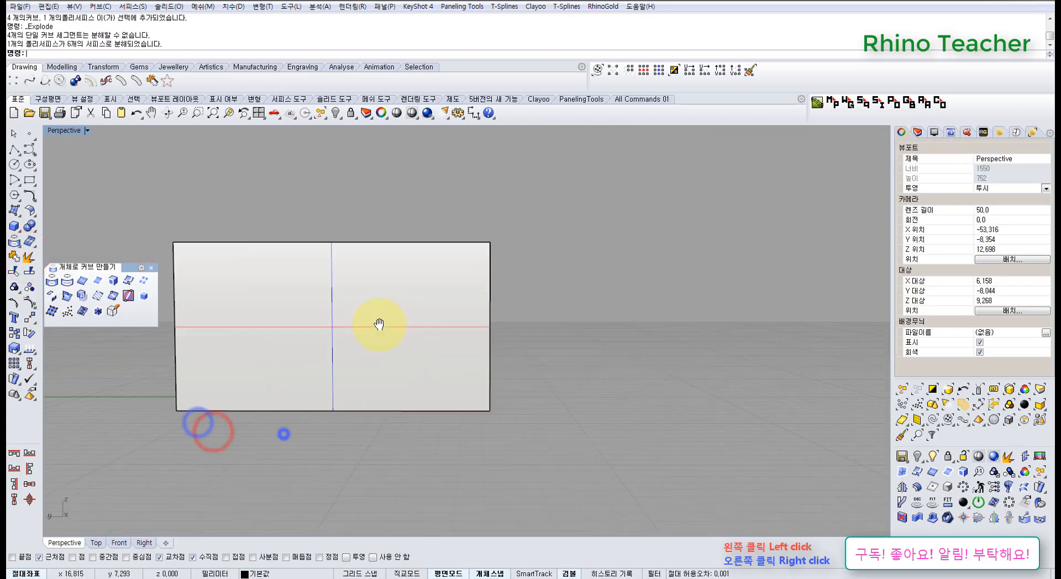
right_click_drag(283, 434, 374, 437)
left_click_drag(374, 437, 218, 308)
right_click_drag(434, 308, 414, 287)
key("Delete")
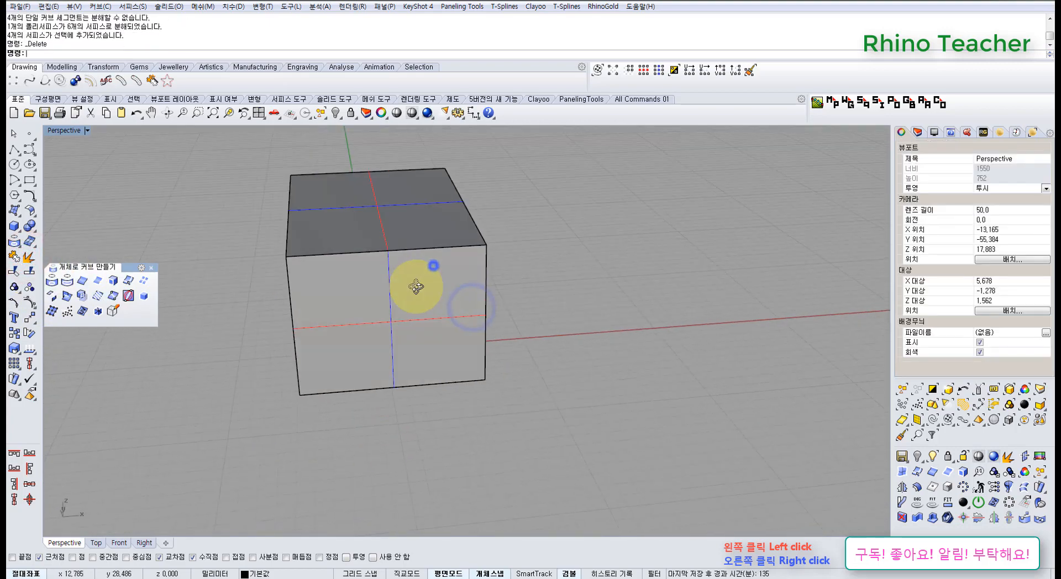
Step: Move the front face straight down, away from the top face
left_click(393, 306)
right_click_drag(432, 341, 363, 266)
left_click(363, 257)
left_click(493, 293)
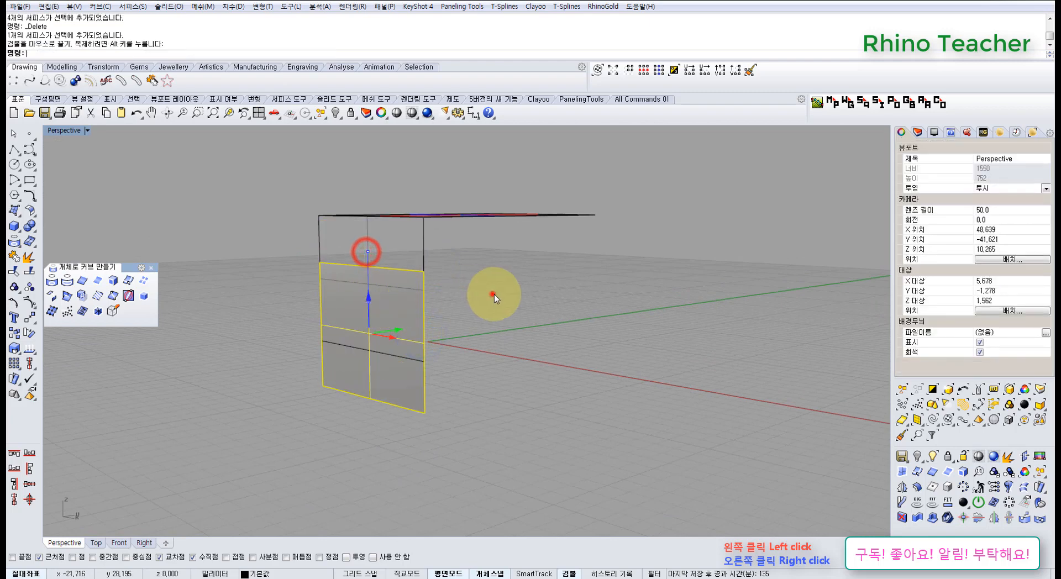
Step: Move the top face horizontally in the Y direction, away from the front face
right_click_drag(447, 193, 441, 244)
left_click(439, 227)
right_click_drag(438, 201, 422, 265)
right_click_drag(463, 189, 475, 243)
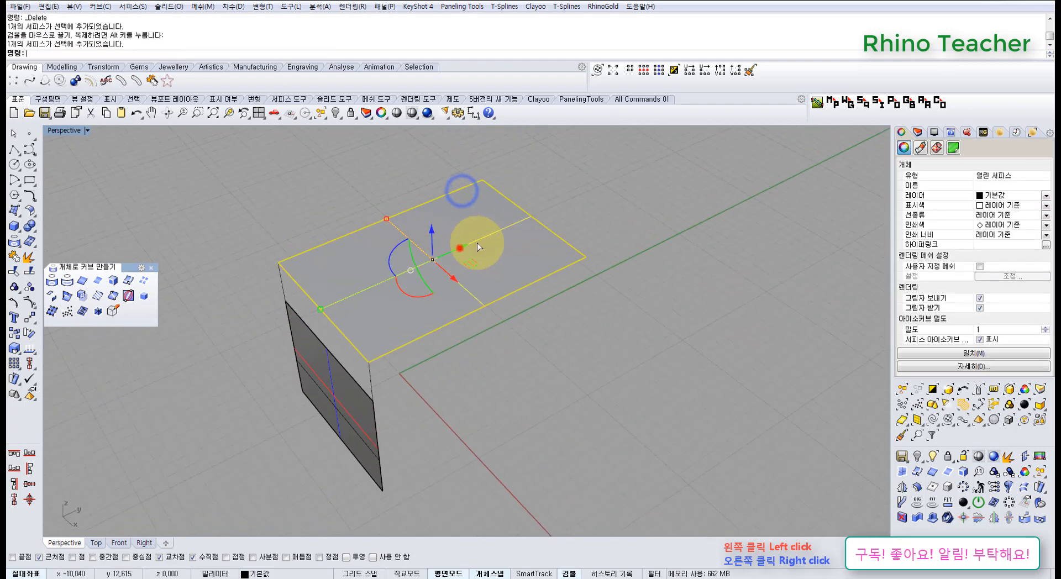
left_click_drag(460, 248, 505, 236)
left_click(546, 337)
Step: Delete the three leftover edge curves along the top and both sides of the front face
right_click_drag(379, 372, 431, 367)
left_click(431, 360)
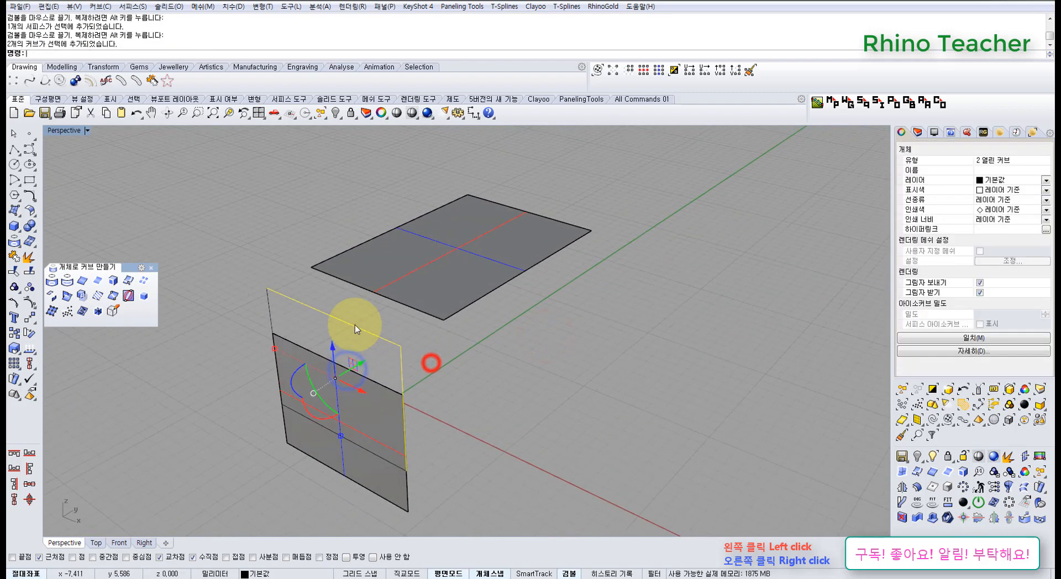
scroll(274, 267, "up", 3)
left_click(269, 263)
key("Delete")
Step: Create a perpendicular blend curve from the middle of the top face's front edge to the front face's upper edge near its middle
right_click_drag(280, 296, 280, 268)
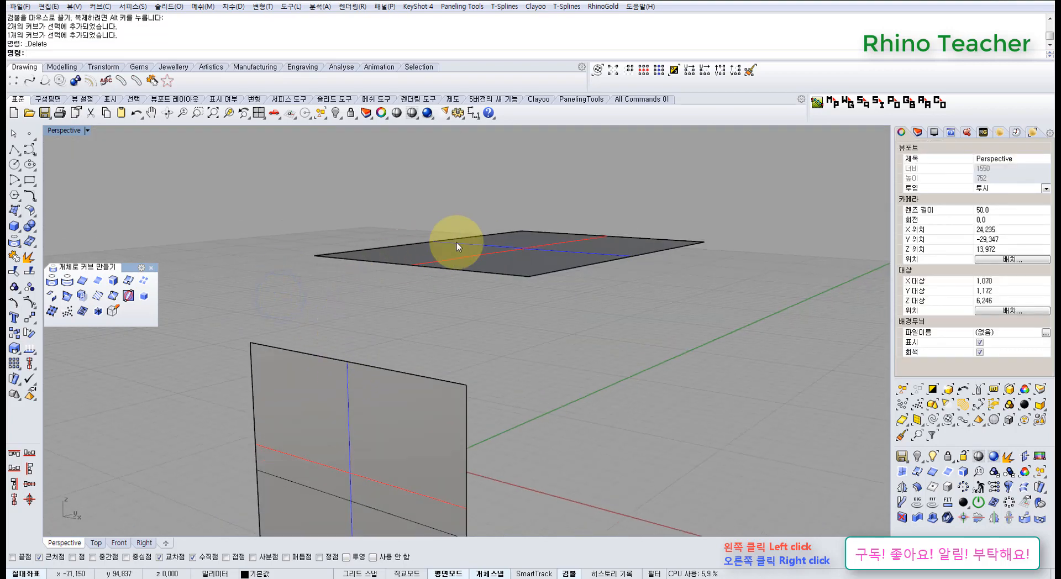
right_click_drag(457, 244, 436, 331)
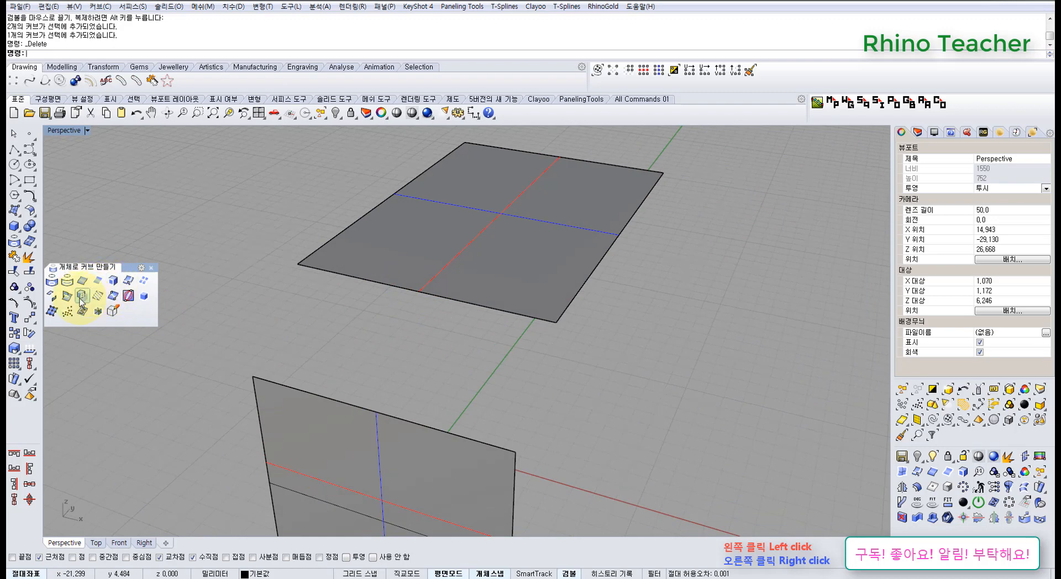
left_click(52, 297)
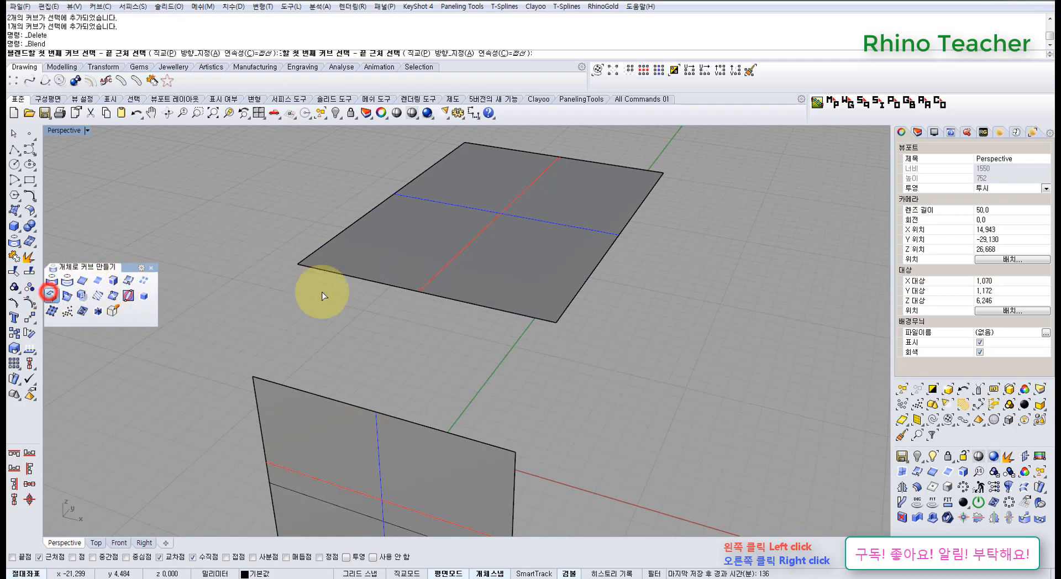
right_click_drag(321, 292, 407, 307)
left_click(439, 301)
scroll(434, 301, "up", 4)
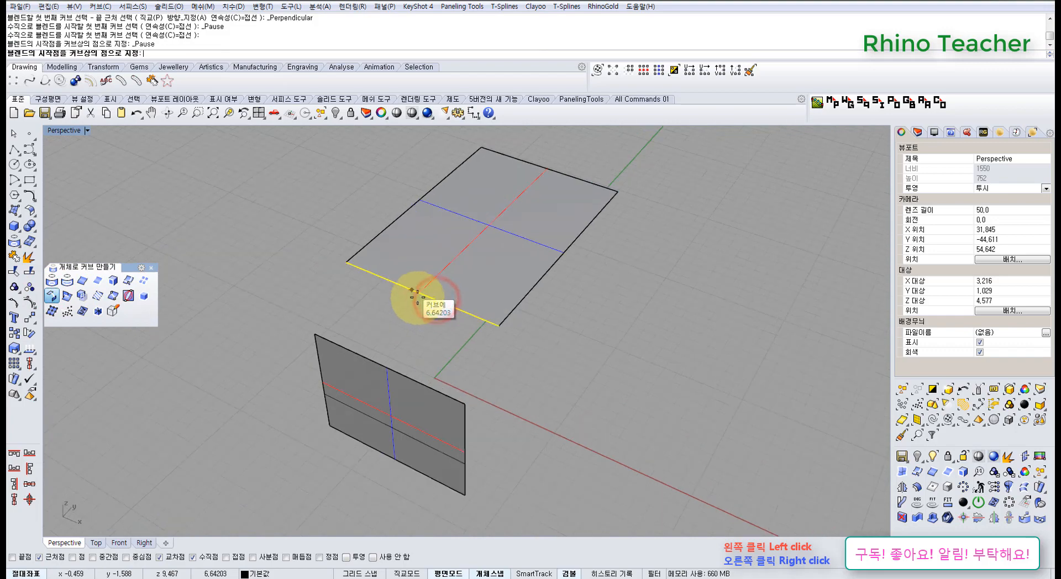
left_click(420, 293)
left_click(396, 384)
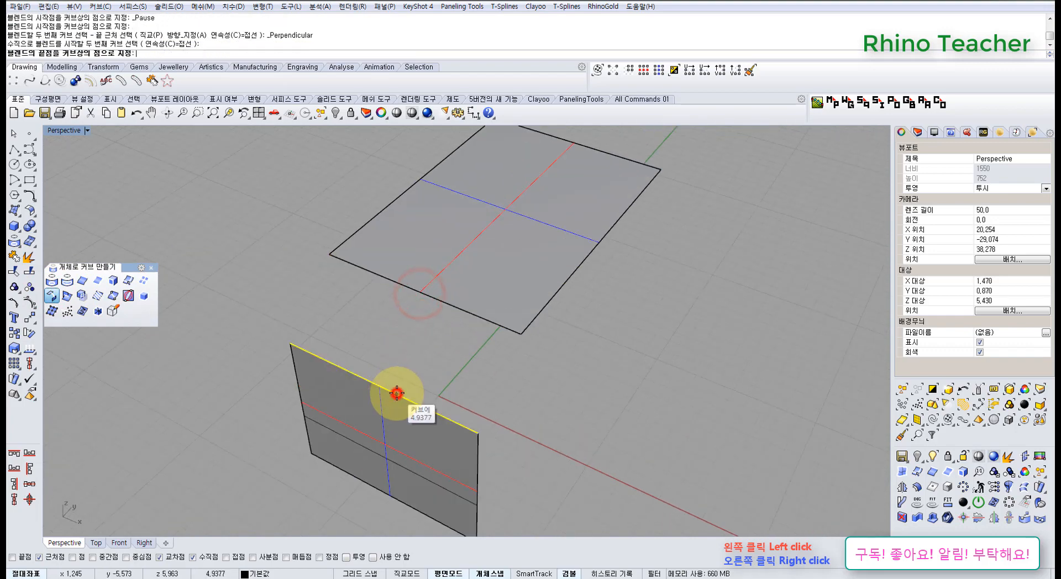
left_click(377, 387)
right_click_drag(448, 333, 409, 293)
left_click(403, 296)
scroll(340, 279, "up", 3)
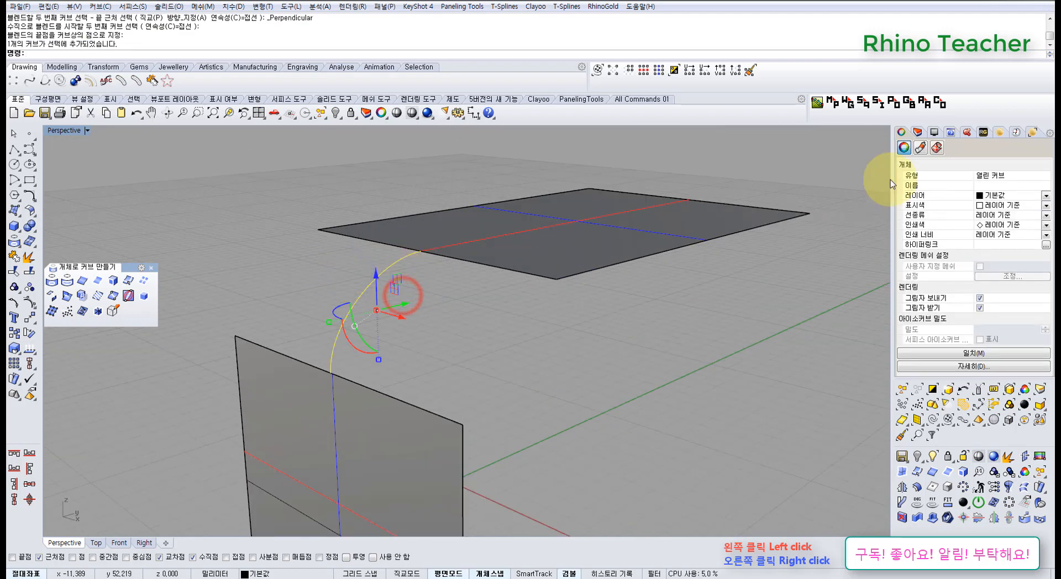
Step: Open the command help for Blend and read its steps and Perpendicular option, cancelling the command and restoring the properties display
left_click(951, 133)
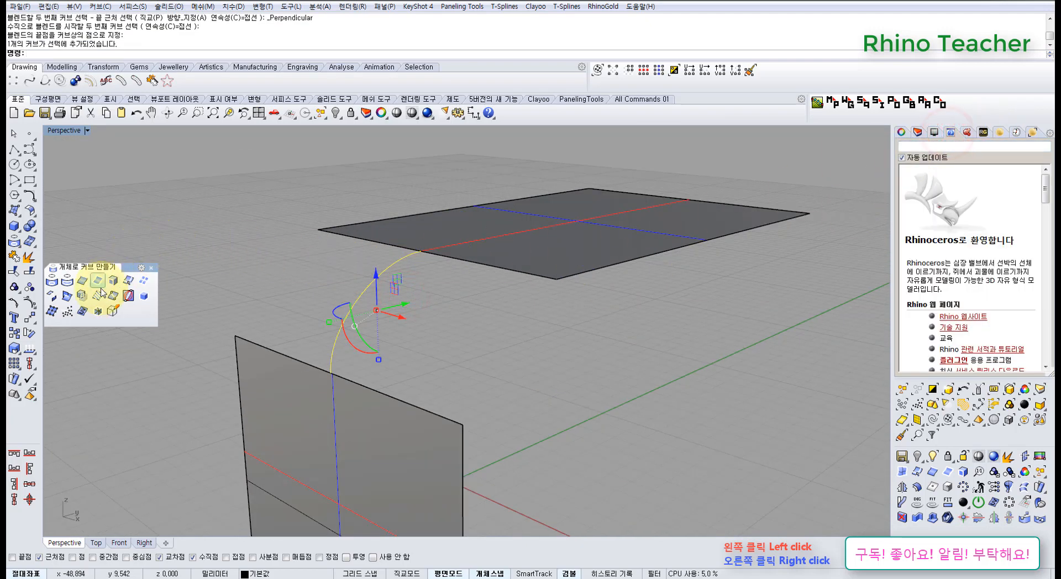
left_click(55, 297)
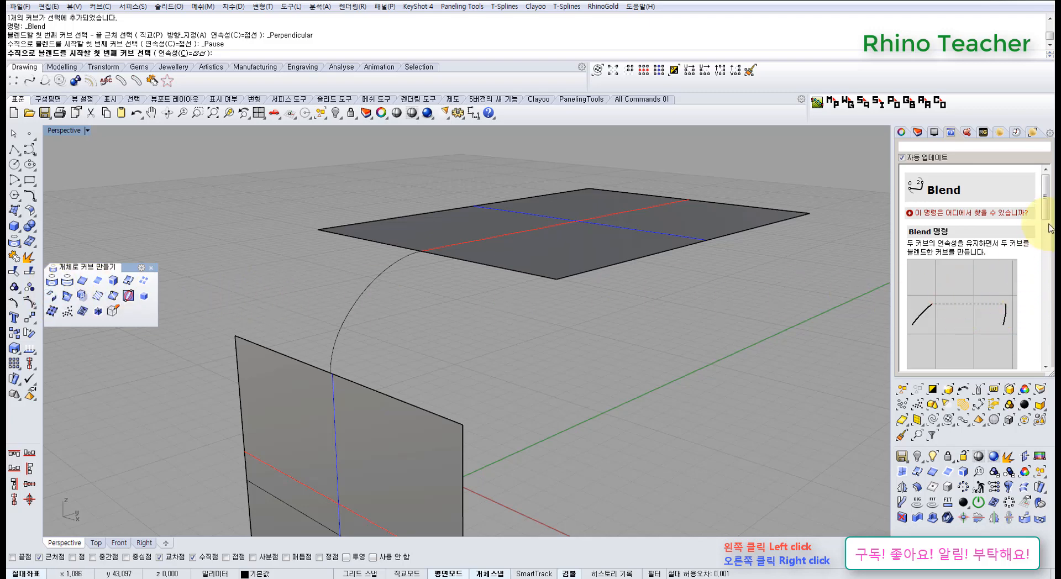
mouse_move(1043, 219)
left_mouse_down()
mouse_move(1040, 287)
mouse_move(1035, 213)
left_mouse_up()
scroll(1035, 213, "down", 5)
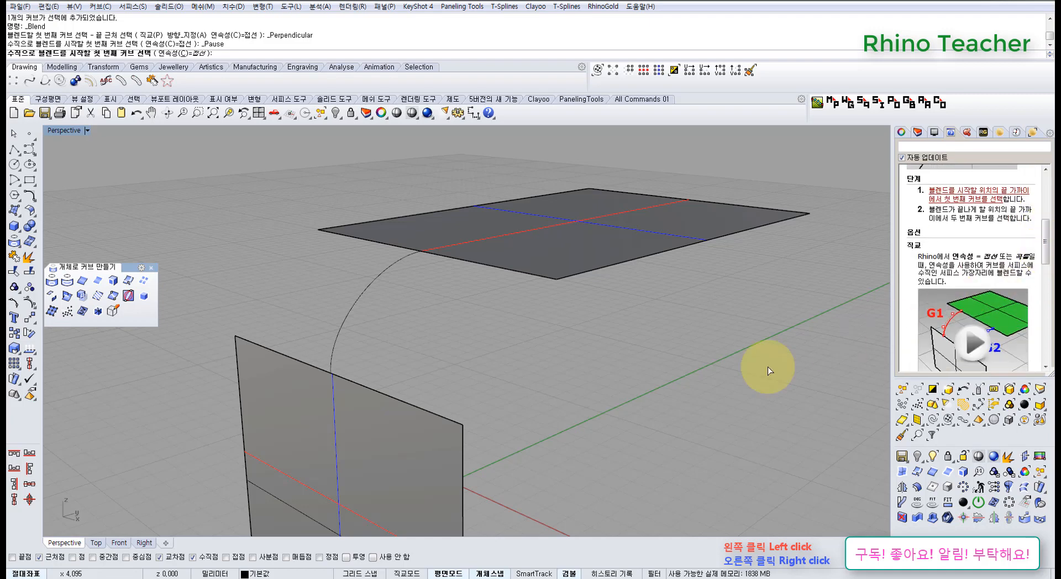
right_click_drag(320, 277, 391, 351)
key("Escape")
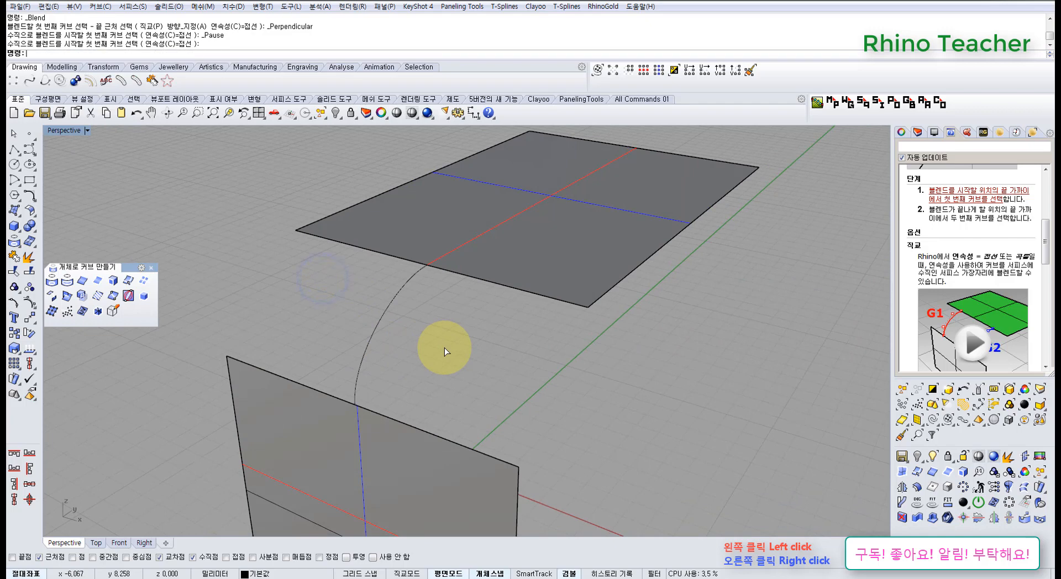
left_click(902, 137)
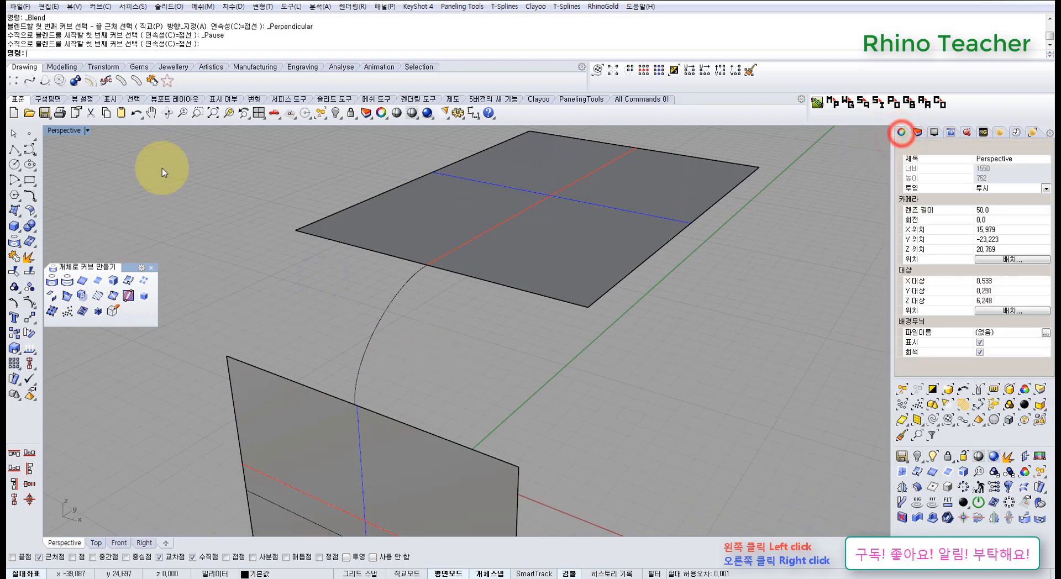
Step: Create an adjustable blend curve between the two faces' facing surface edges, with Curvature continuity at both ends
left_click(26, 197)
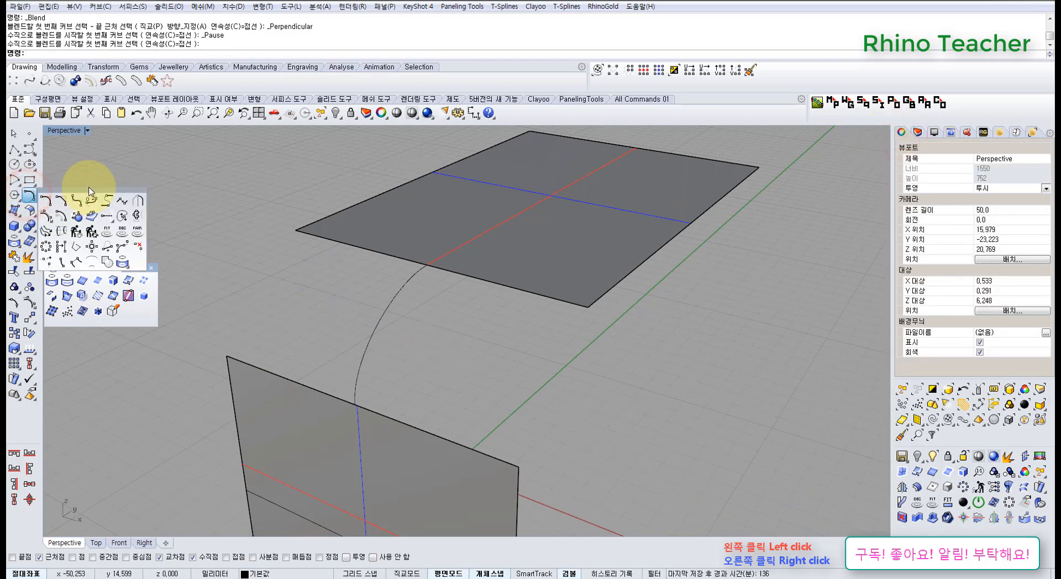
left_click_drag(90, 194, 109, 178)
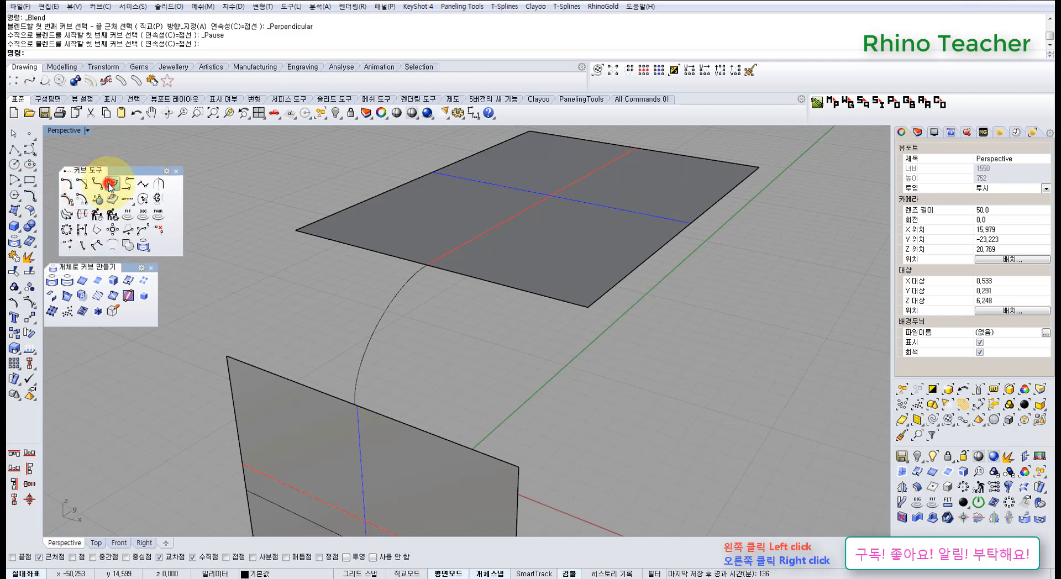
left_click(110, 185)
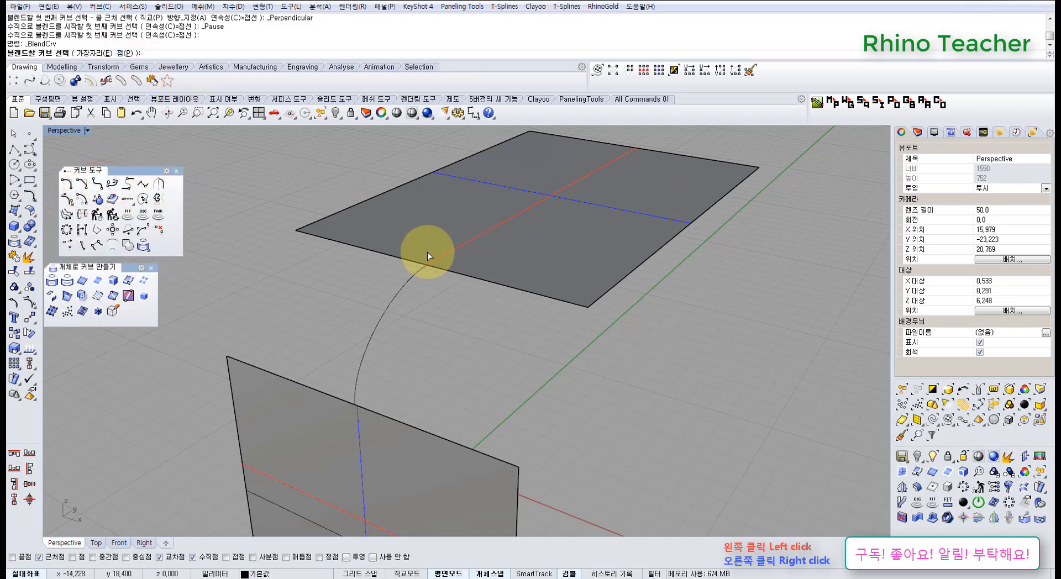
left_click(94, 53)
left_click(469, 278)
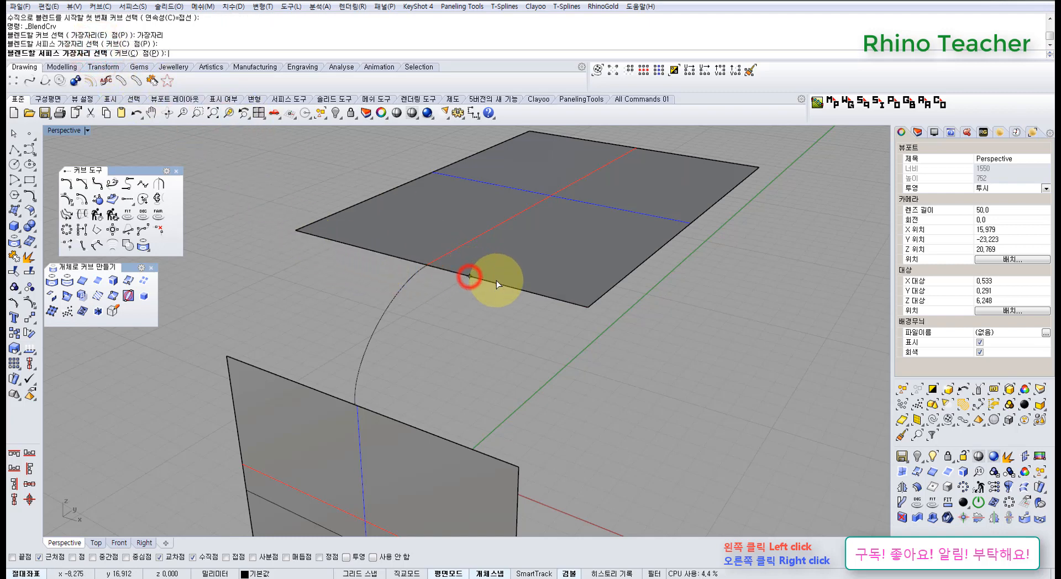
left_click(402, 423)
right_click_drag(609, 358, 550, 352)
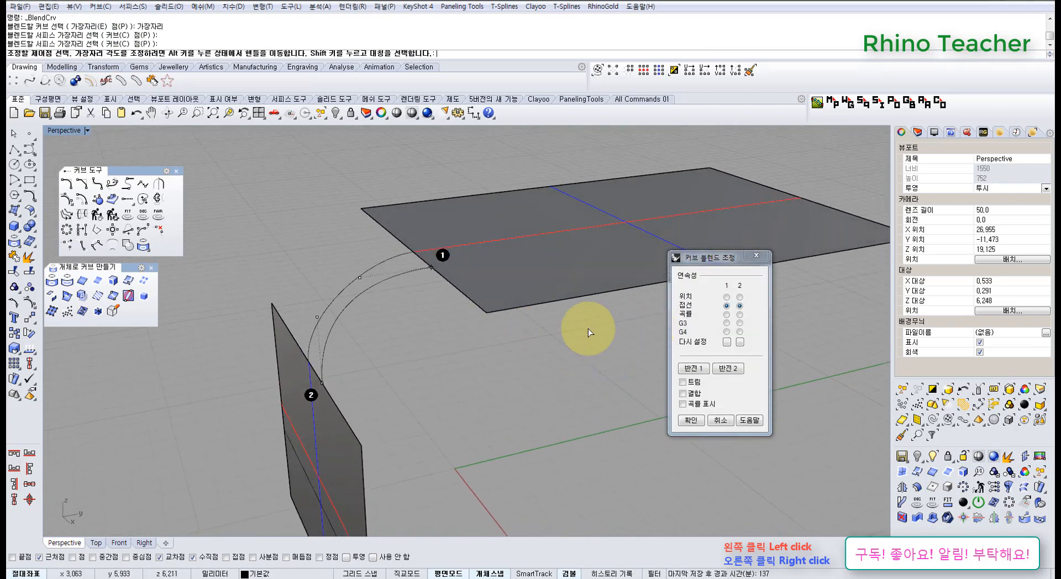
left_click(727, 315)
left_click(740, 315)
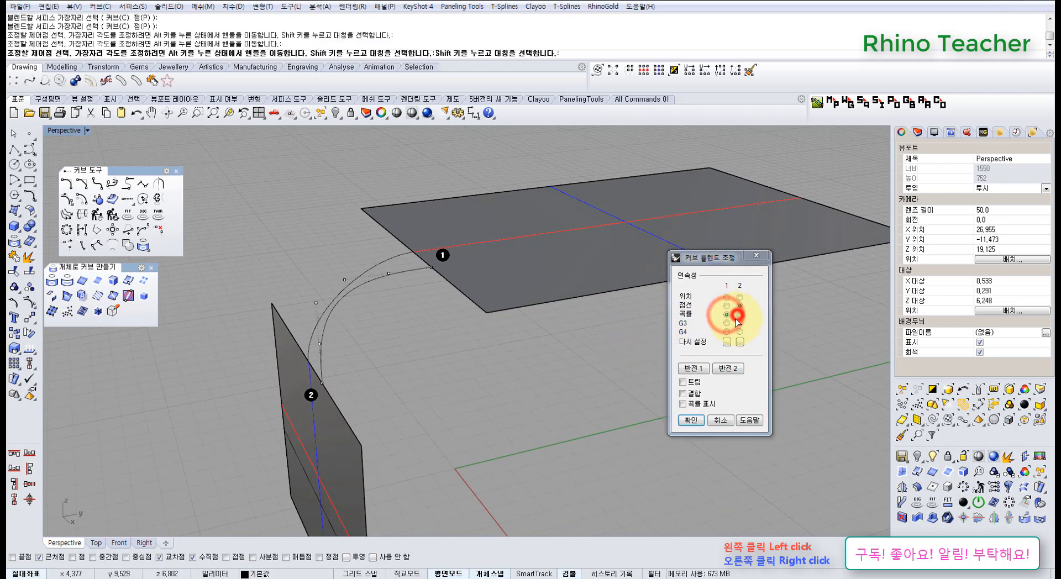
left_click(692, 421)
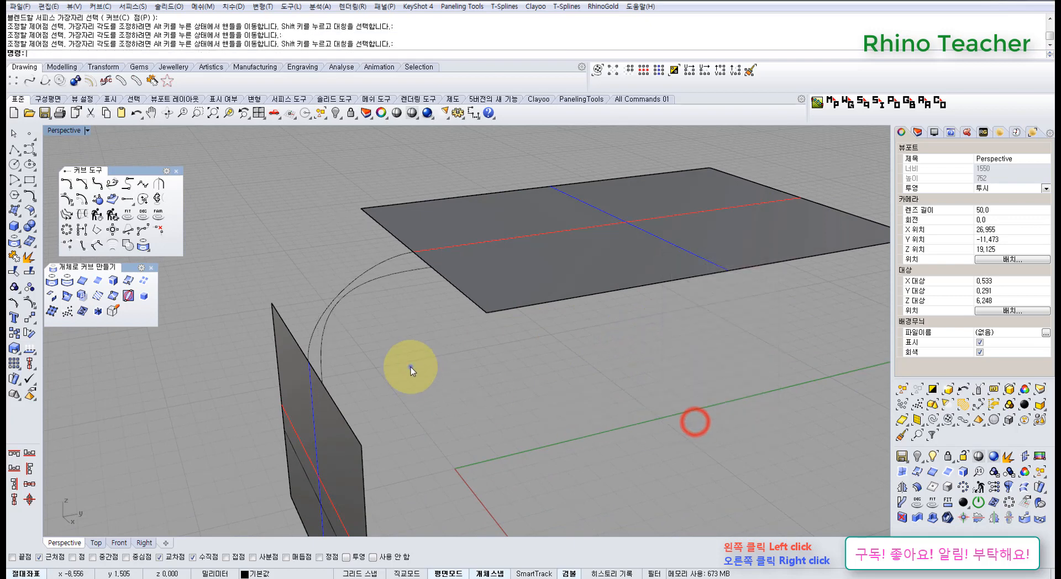
Step: Delete both blend curves between the top face and the front face
right_click_drag(409, 367, 459, 354)
left_click_drag(477, 356, 407, 314)
scroll(408, 313, "down", 5)
right_click_drag(409, 334, 407, 340)
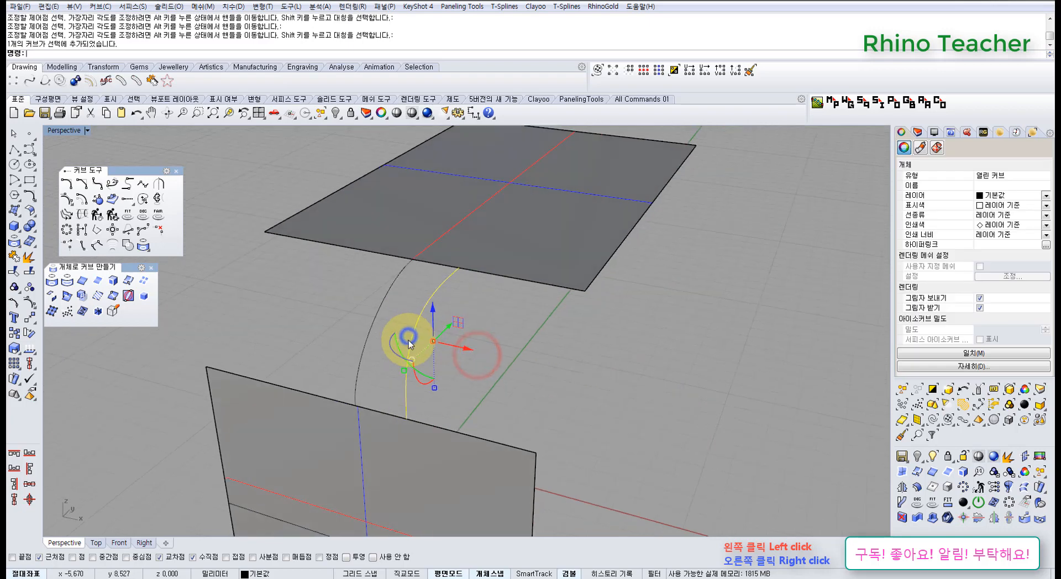
key("Delete")
left_click_drag(402, 345, 331, 309)
key("Delete")
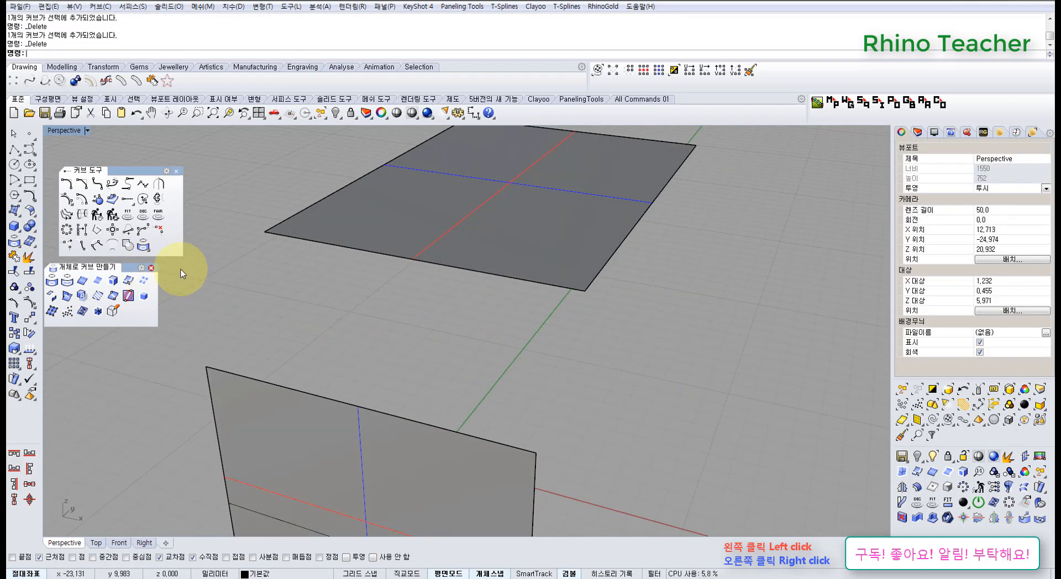
Step: Start an adjustable curve blend with the Edge option between the top face's front edge and the front face's upper edge
right_click_drag(544, 329, 352, 252)
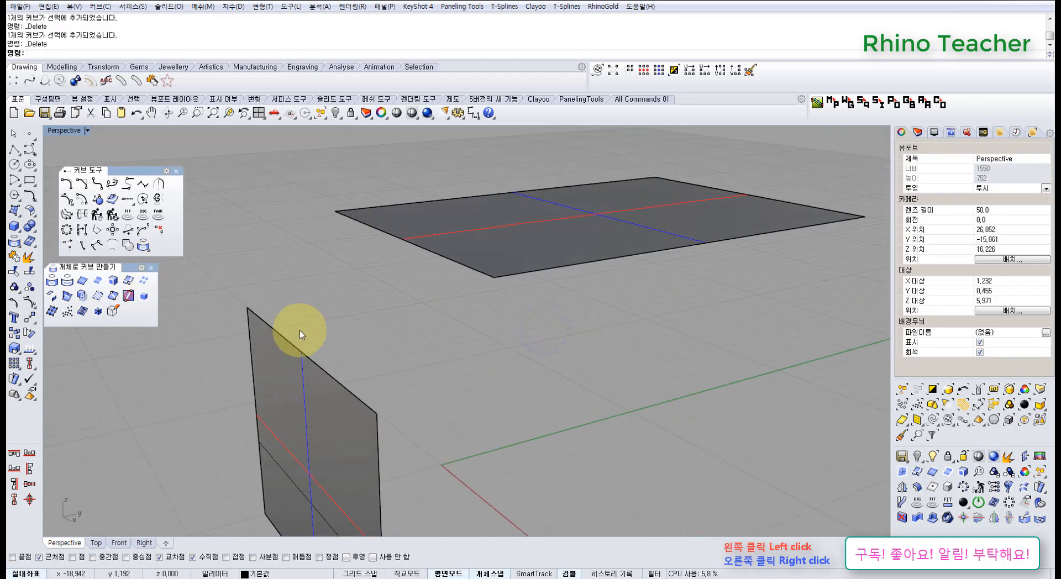
right_click_drag(308, 329, 376, 335)
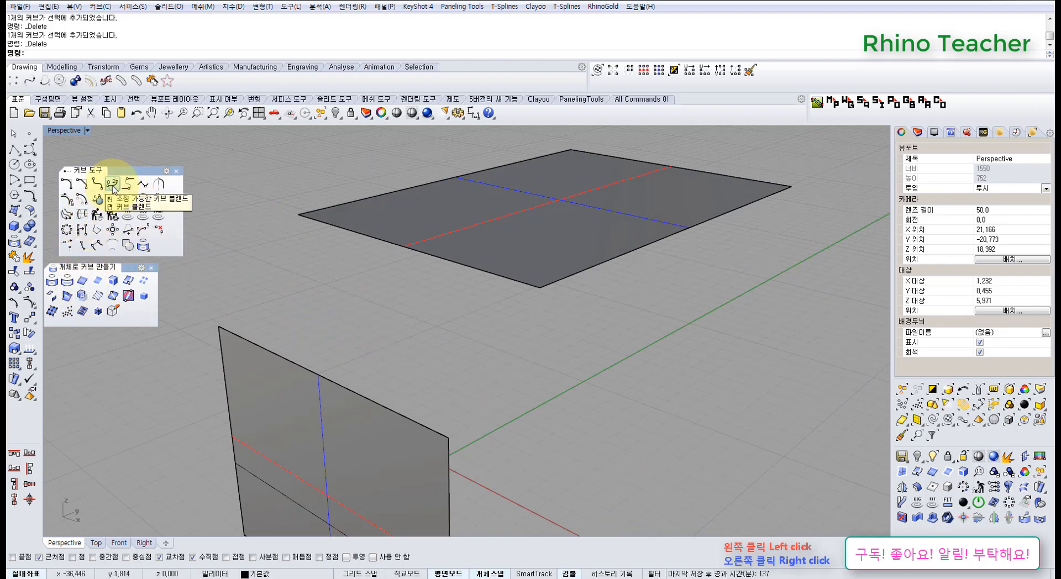
left_click(128, 184)
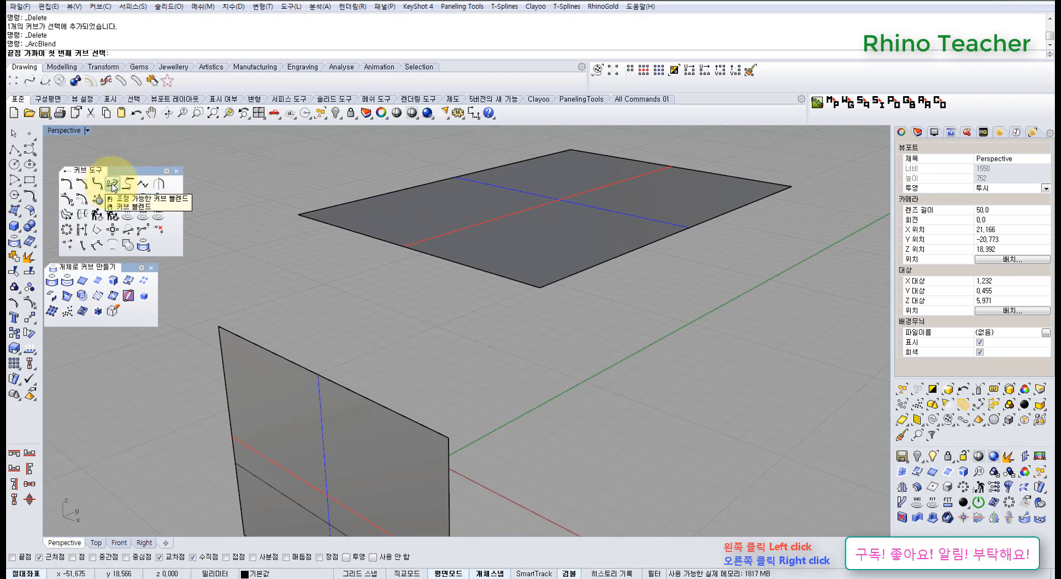
left_click(113, 187)
left_click(95, 54)
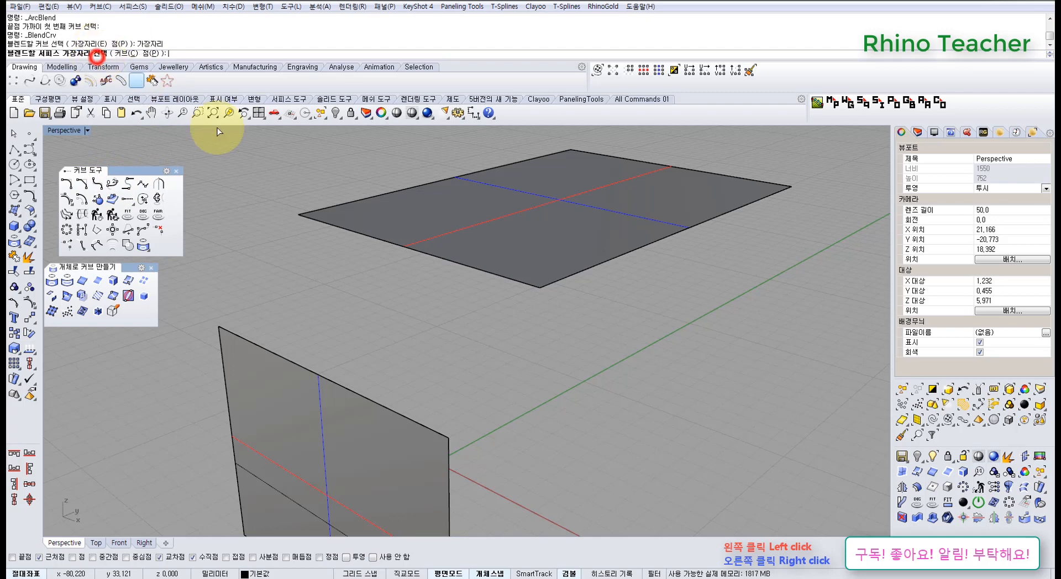
left_click(439, 257)
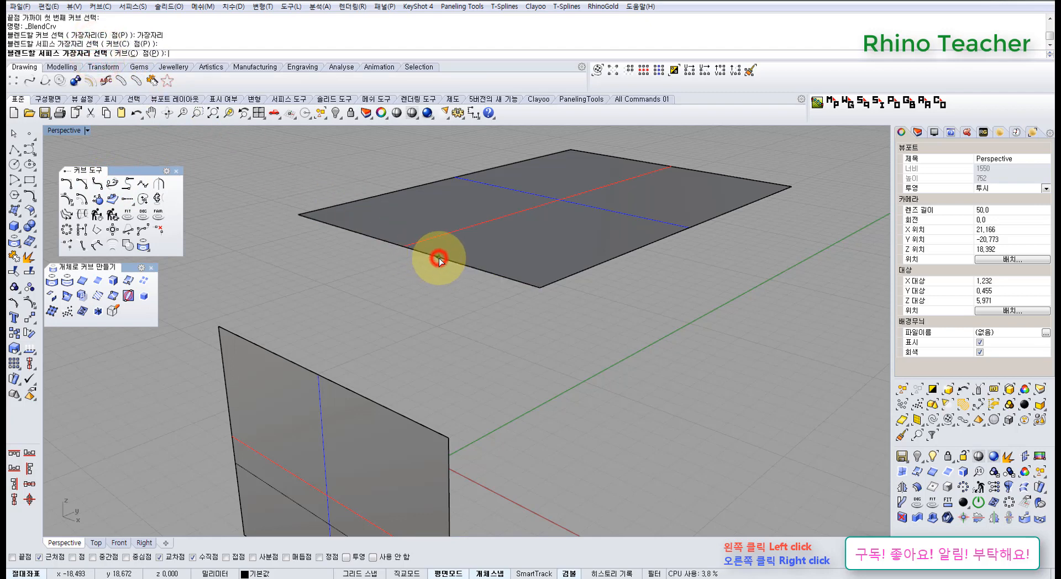
left_click(387, 408)
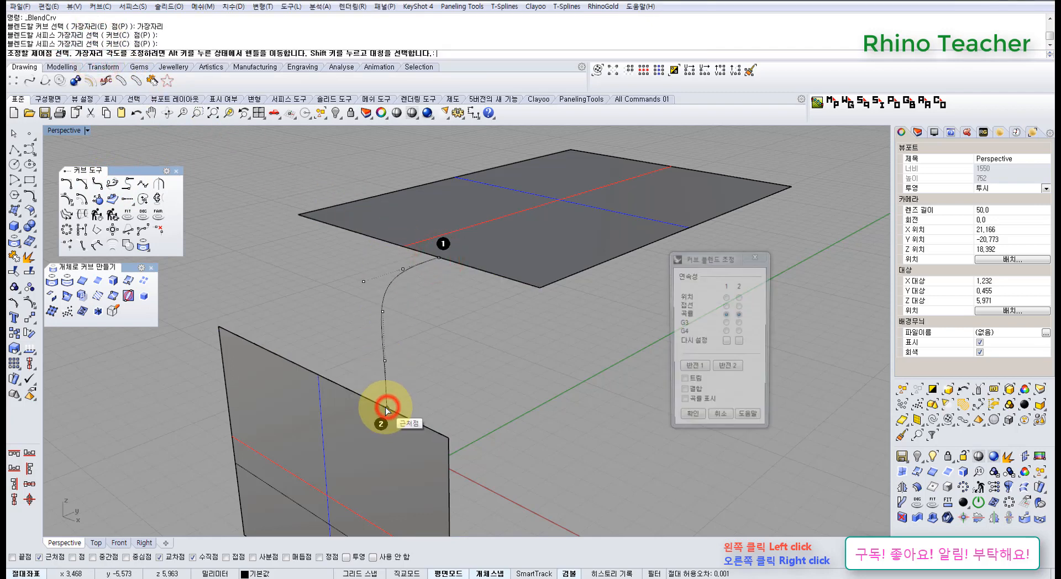
Step: Pull the adjustable blend's two outer handles closer to their ends for a rounder bend and accept the curve
right_click_drag(481, 361, 315, 273)
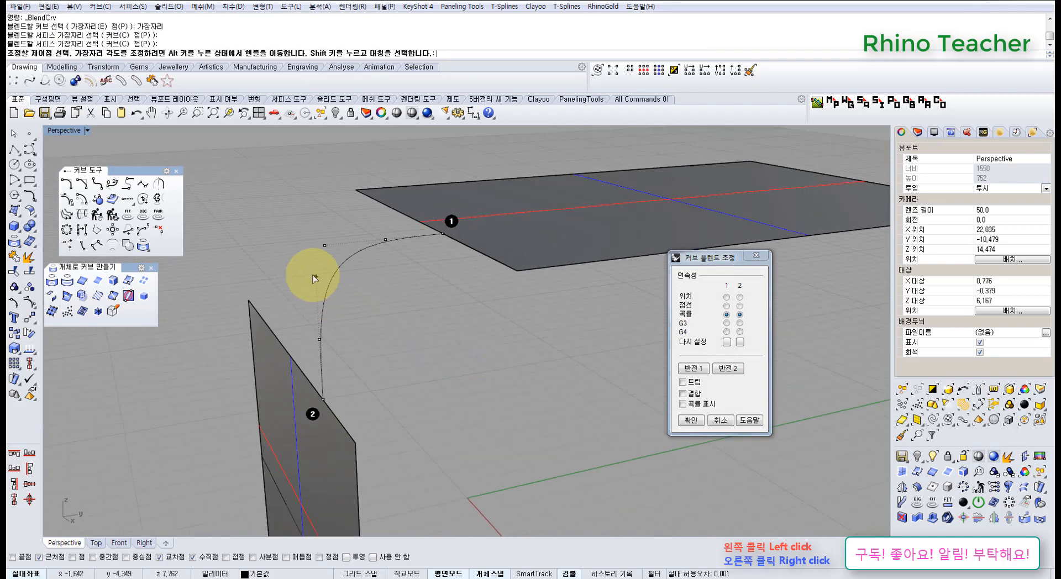
left_click_drag(315, 276, 320, 307)
left_click_drag(324, 245, 361, 242)
left_click(691, 420)
left_click(546, 384)
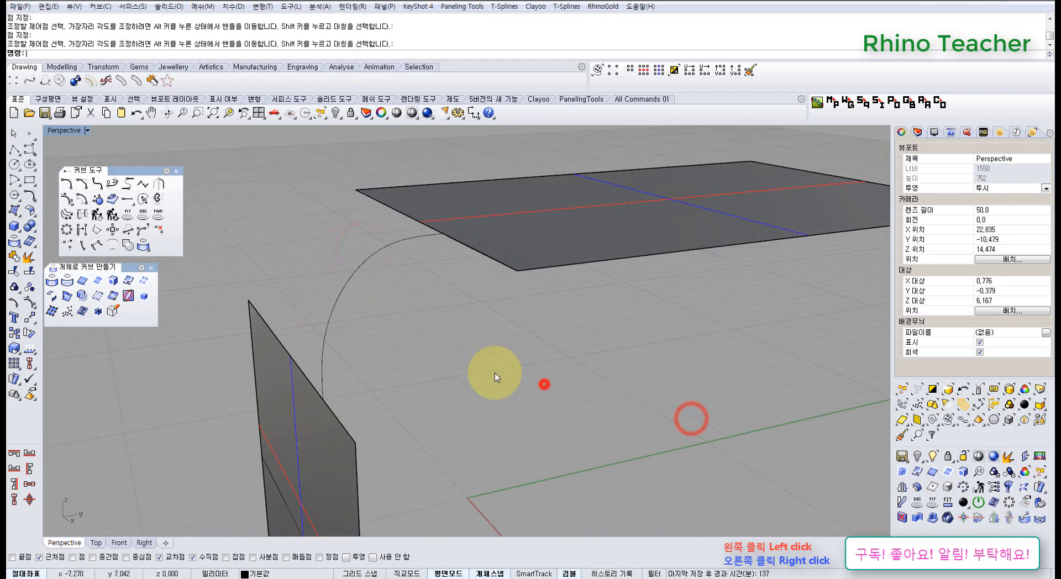
Step: Delete the adjusted blend curve between the two faces
right_click_drag(396, 334, 575, 364)
left_click(574, 361)
key("Delete")
right_click_drag(523, 339, 558, 348)
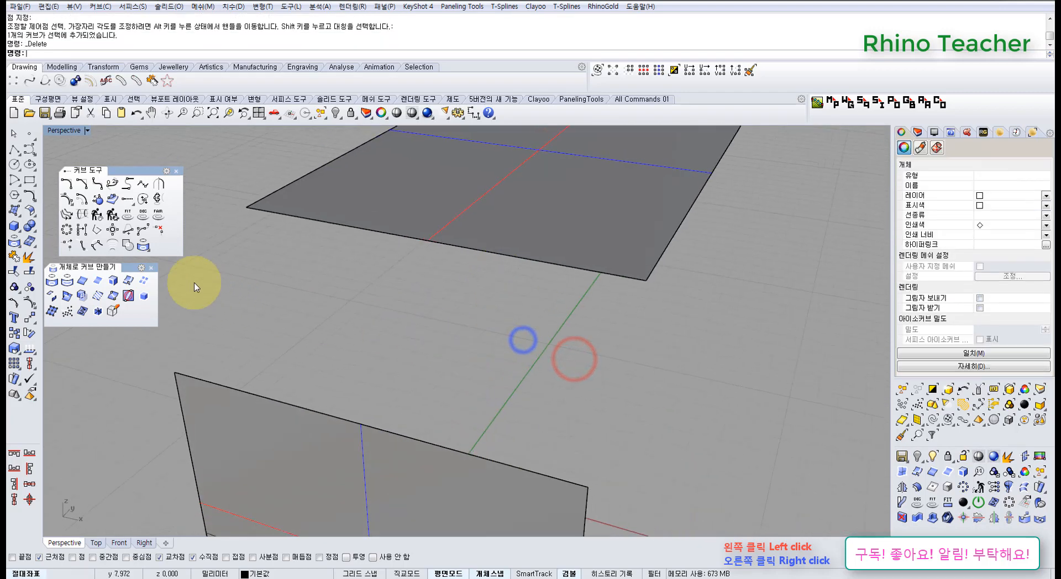
Step: Create a perpendicular blend curve joining the facing edges of the two faces near their center isocurves
left_click(52, 298)
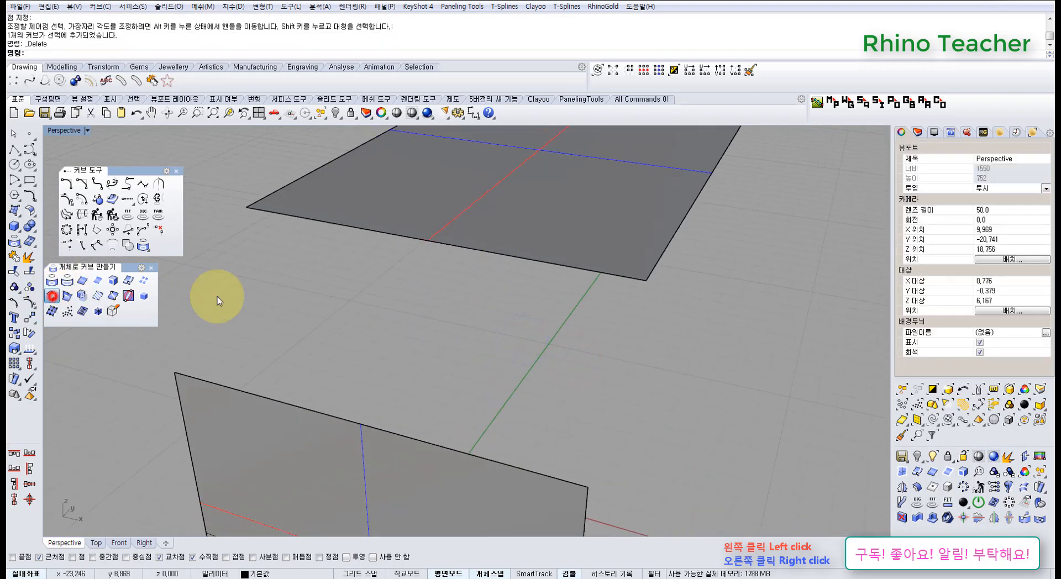
left_click(433, 240)
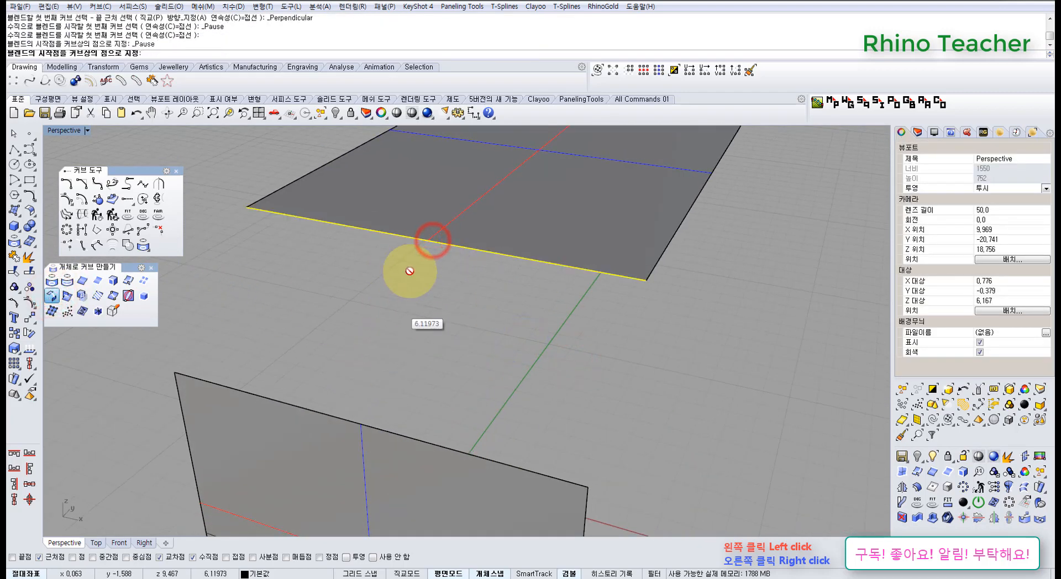
left_click(428, 240)
left_click(357, 423)
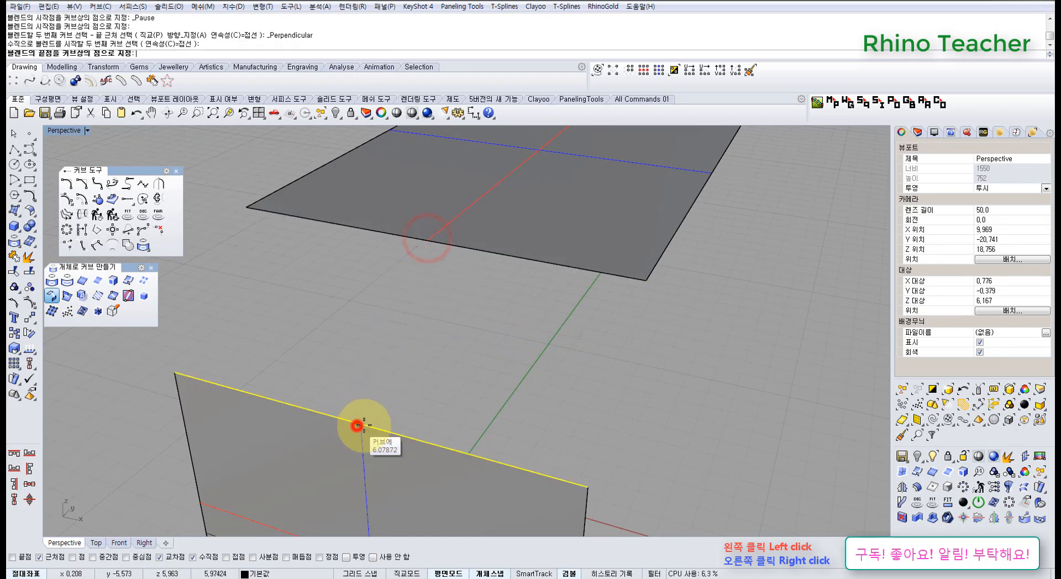
left_click(360, 425)
Step: Turn on the perpendicular blend curve's control points and reposition its two middle points to make the bend fuller
right_click_drag(464, 337, 405, 312)
key("F10")
right_click_drag(348, 208, 359, 221)
left_click(355, 218)
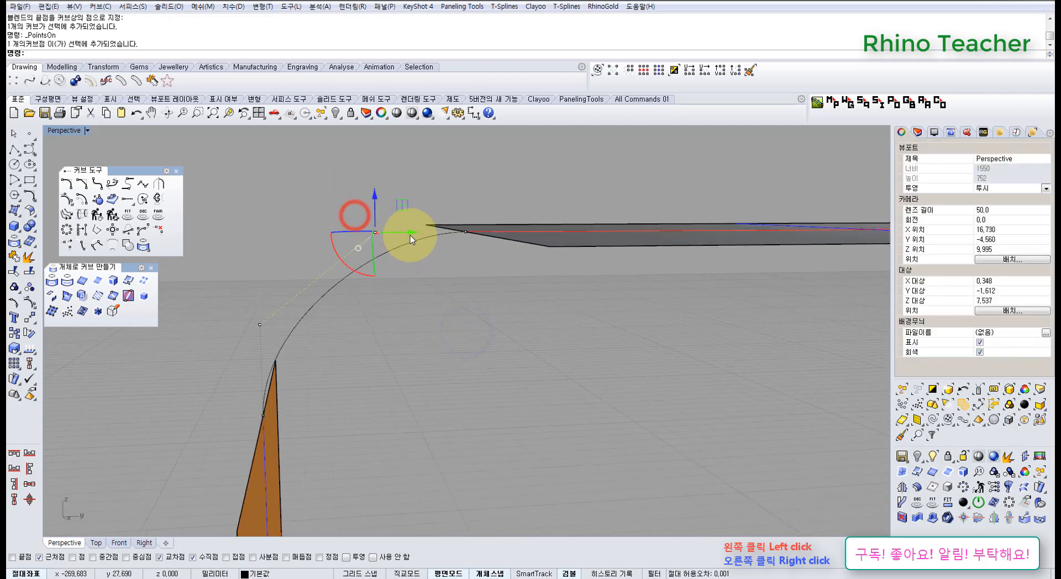
left_click_drag(409, 235, 355, 236)
left_click(422, 309)
left_click_drag(231, 289, 260, 270)
left_click(429, 312)
Step: Delete the reshaped perpendicular blend curve
right_click_drag(432, 319, 421, 355)
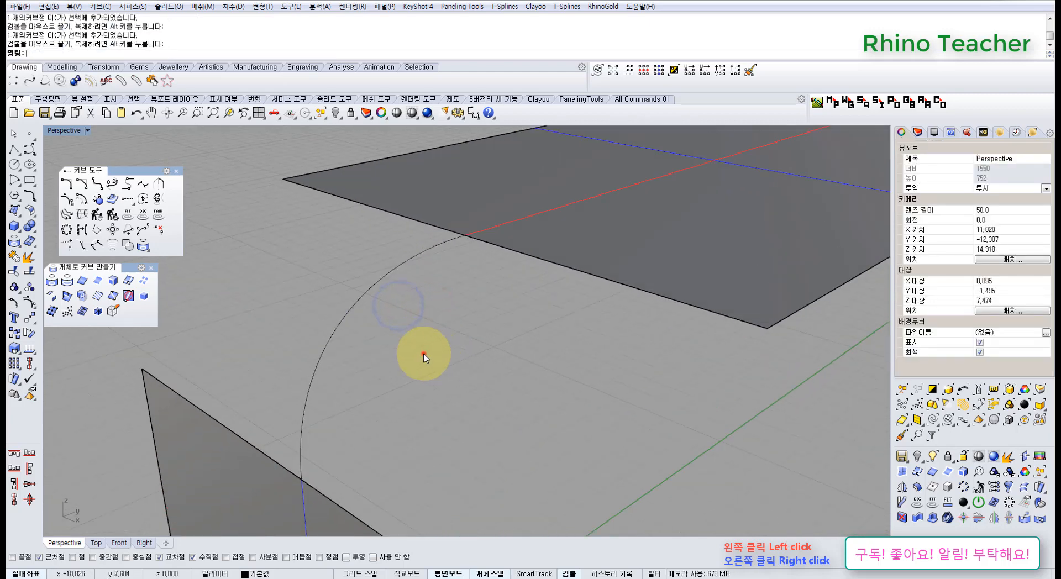
left_click(424, 354)
key("Delete")
Step: Switch to the Top view with the two faces framed for drawing
right_click_drag(356, 332, 406, 347)
right_click_drag(422, 273, 464, 254)
key("ctrl+F1")
scroll(442, 270, "down", 6)
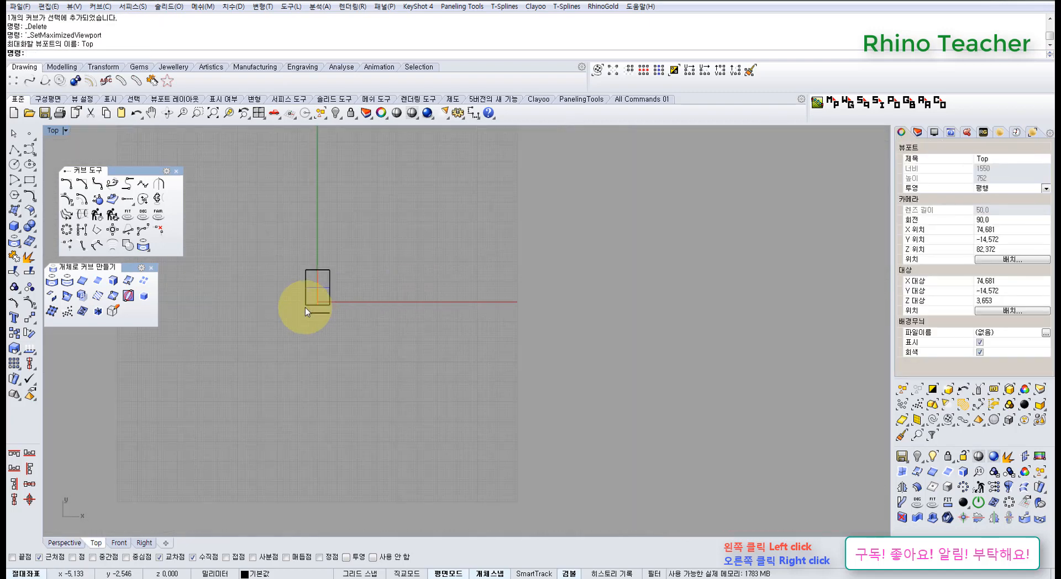
scroll(305, 307, "up", 3)
left_click(14, 150)
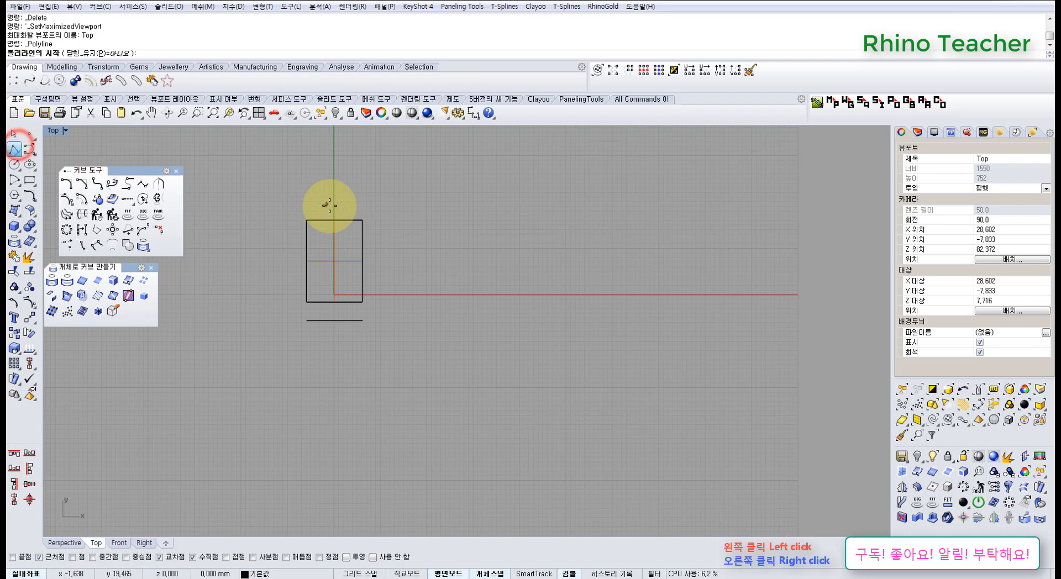
scroll(334, 278, "up", 3)
left_click(336, 170)
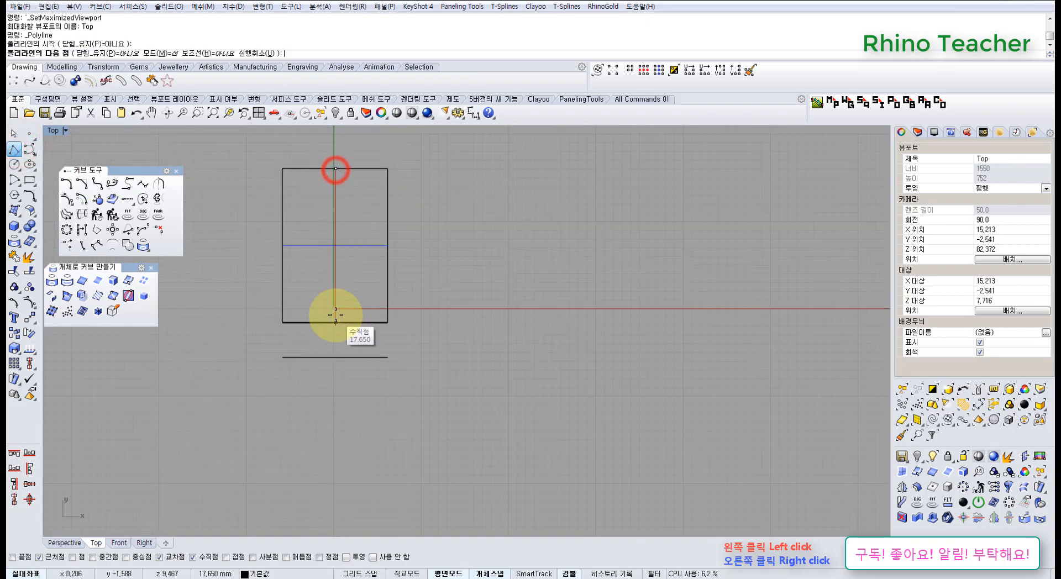
right_click(336, 312)
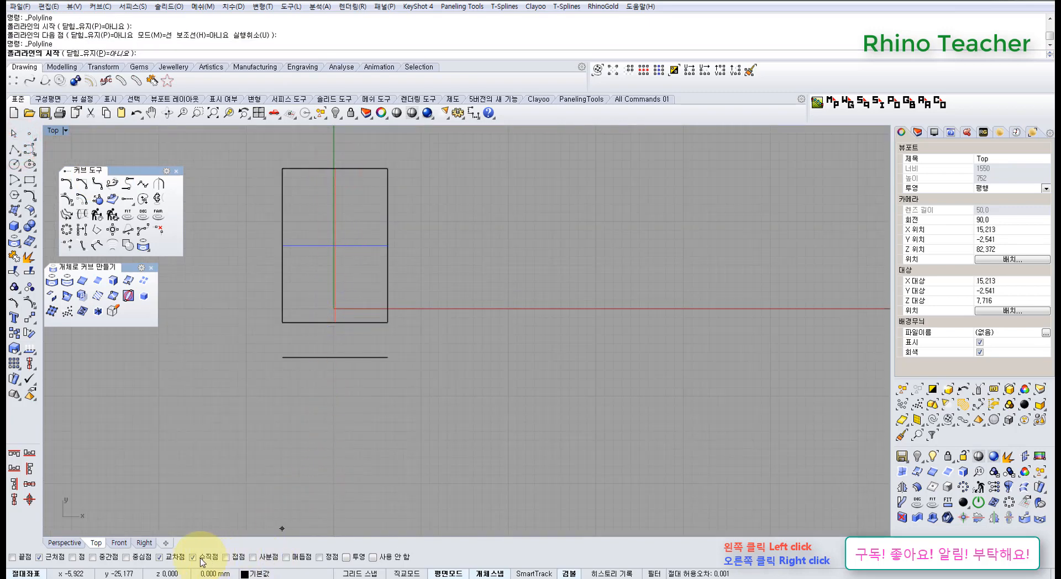
Step: Enable midpoint snapping and draw a straight line from the midpoint of the horizontal face's far edge to beyond the vertical face
left_click(102, 560)
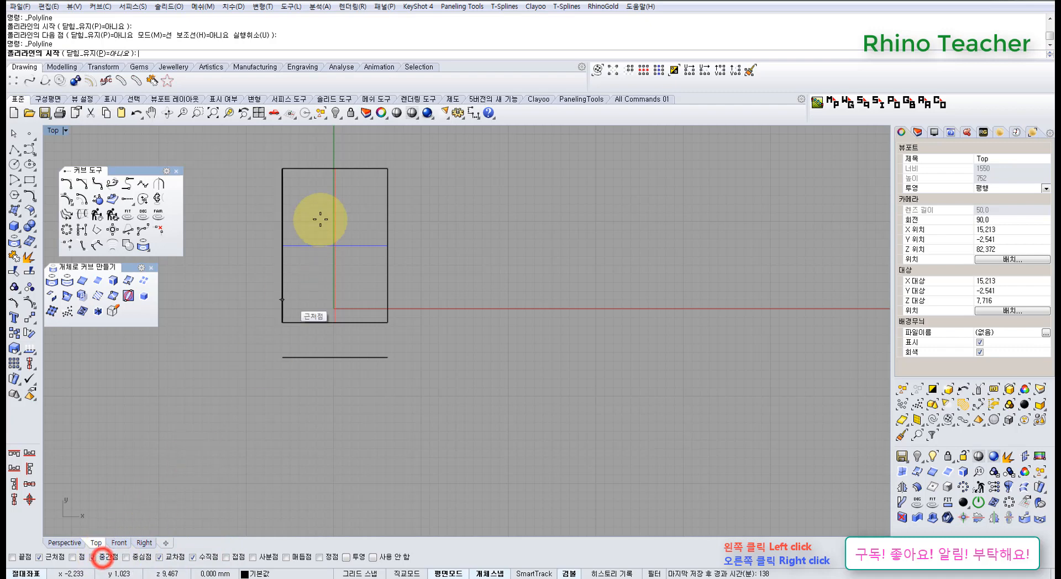
left_click(335, 168)
left_click(329, 431)
right_click(330, 431)
Step: Align both faces and the line by their vertical centers at alignment point 0
left_click_drag(446, 383, 218, 252)
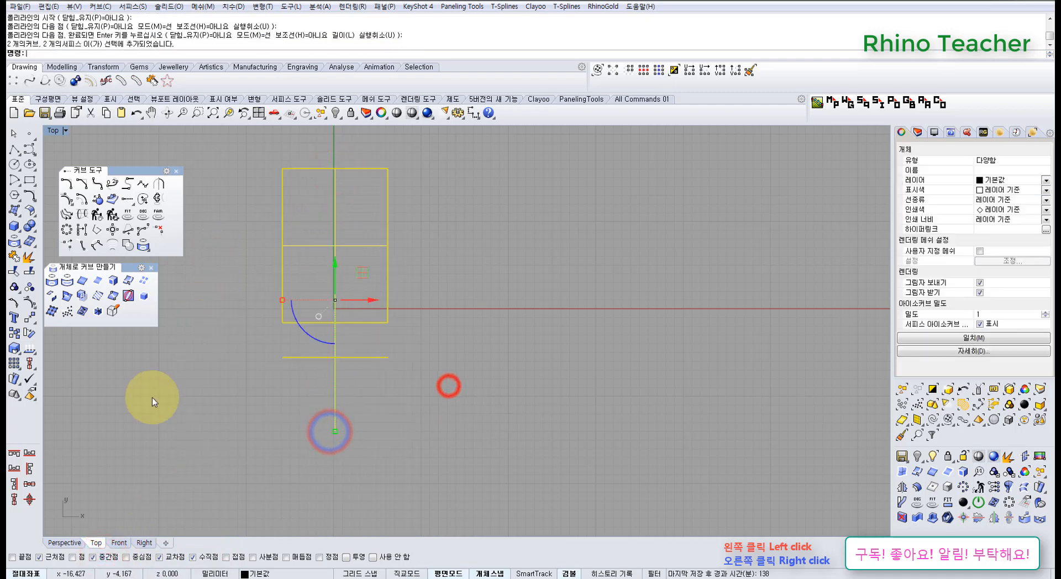
left_click(15, 501)
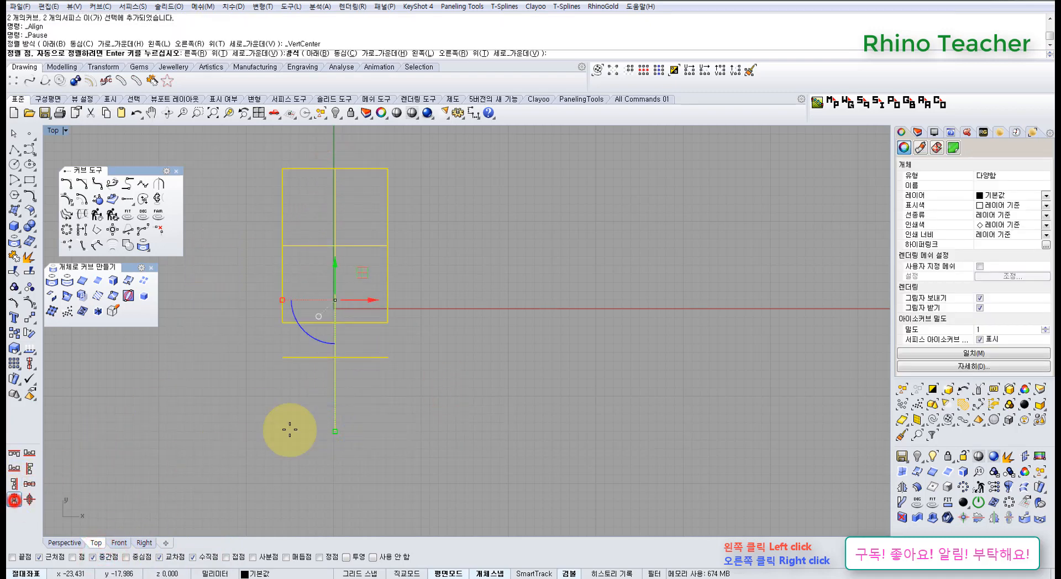
right_click(286, 416)
Step: Project the center line onto both faces from the Top view
key("ctrl+F4")
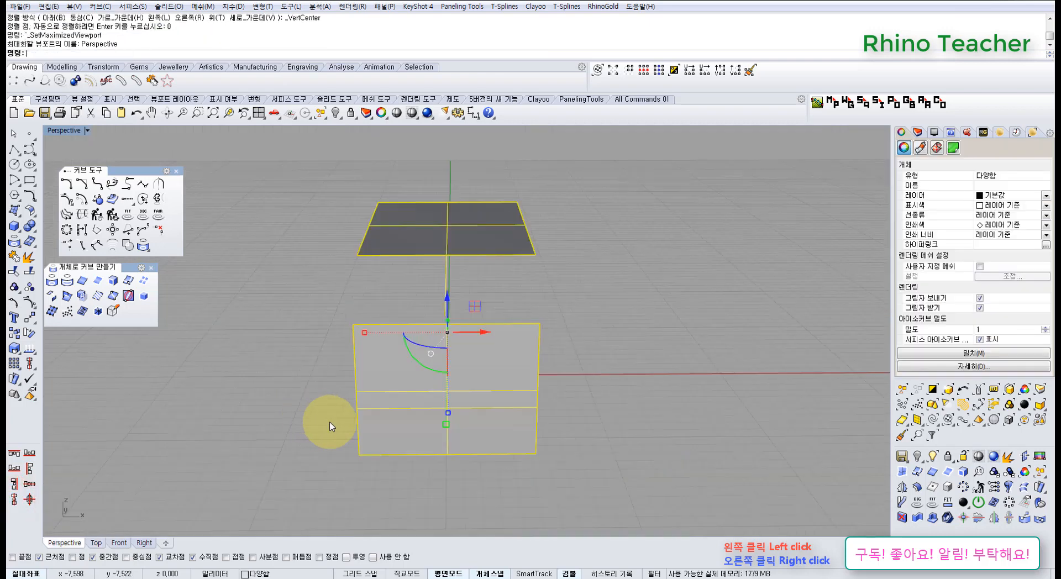
right_click_drag(585, 352, 397, 231)
left_click_drag(397, 231, 325, 184)
scroll(345, 219, "down", 4)
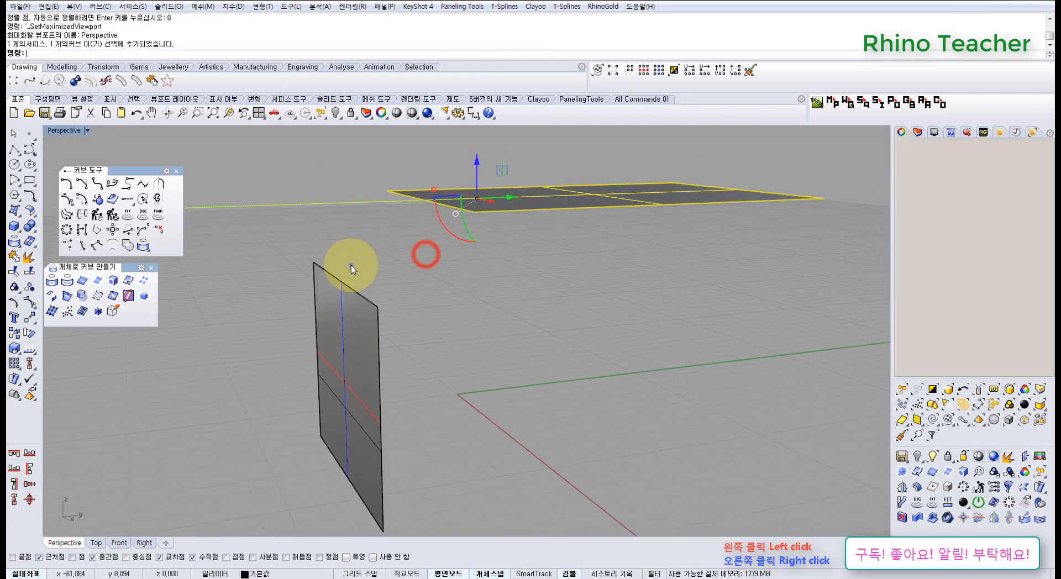
right_click_drag(352, 265, 456, 344)
left_click_drag(450, 338, 355, 302)
scroll(355, 303, "down", 4)
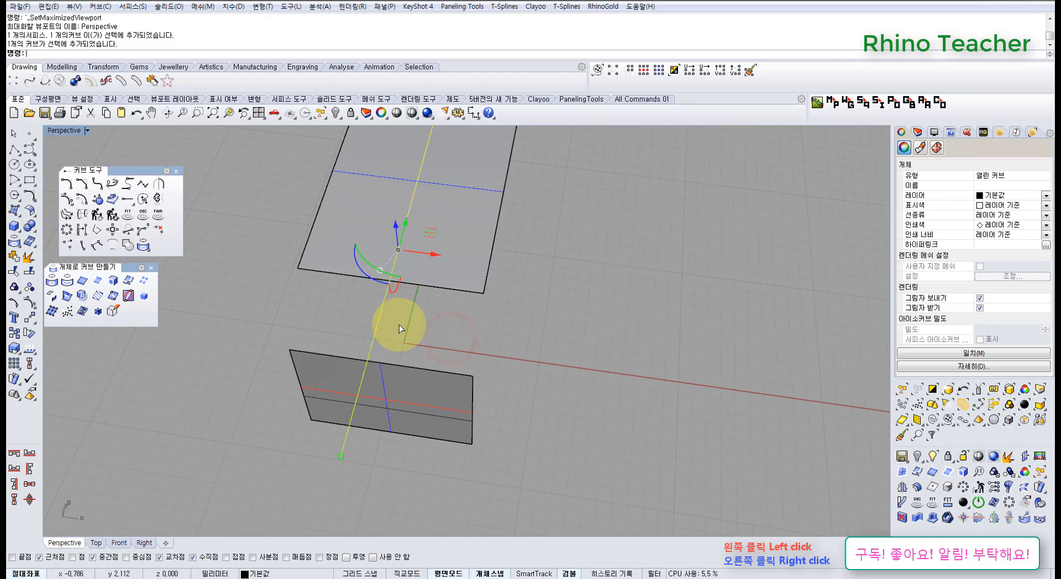
key("ctrl+F1")
left_click(18, 240)
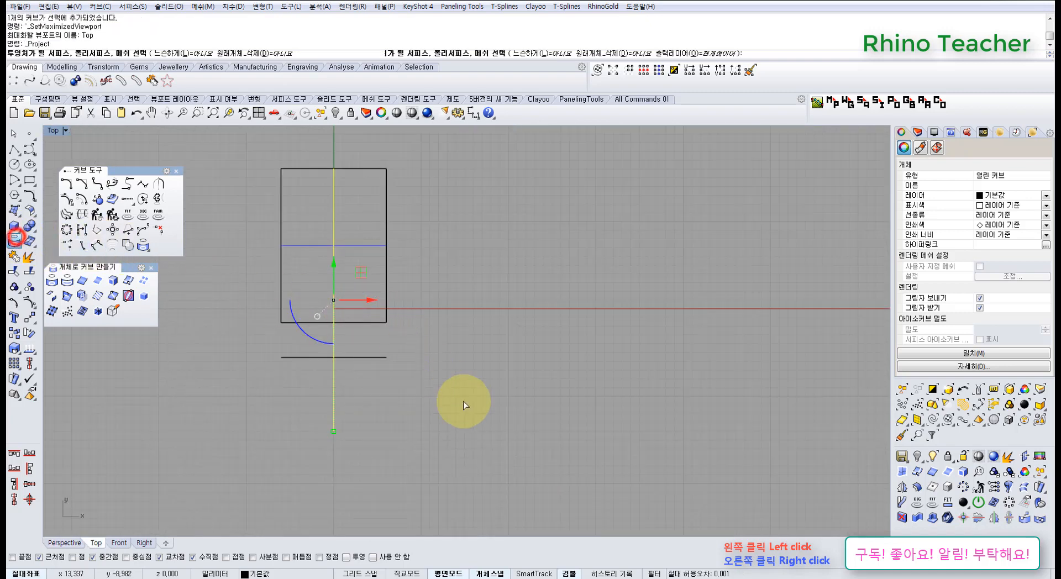
left_click_drag(464, 403, 362, 284)
right_click(366, 285)
key("ctrl+F4")
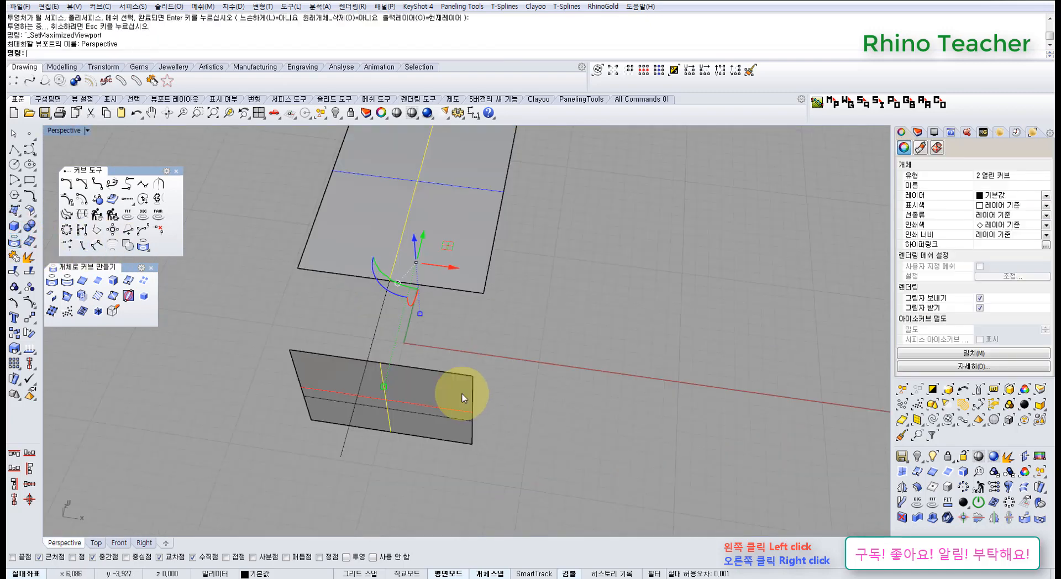
Step: Delete the original straight line, keeping the curves projected on the faces
right_click_drag(458, 392, 379, 266)
left_click(371, 273)
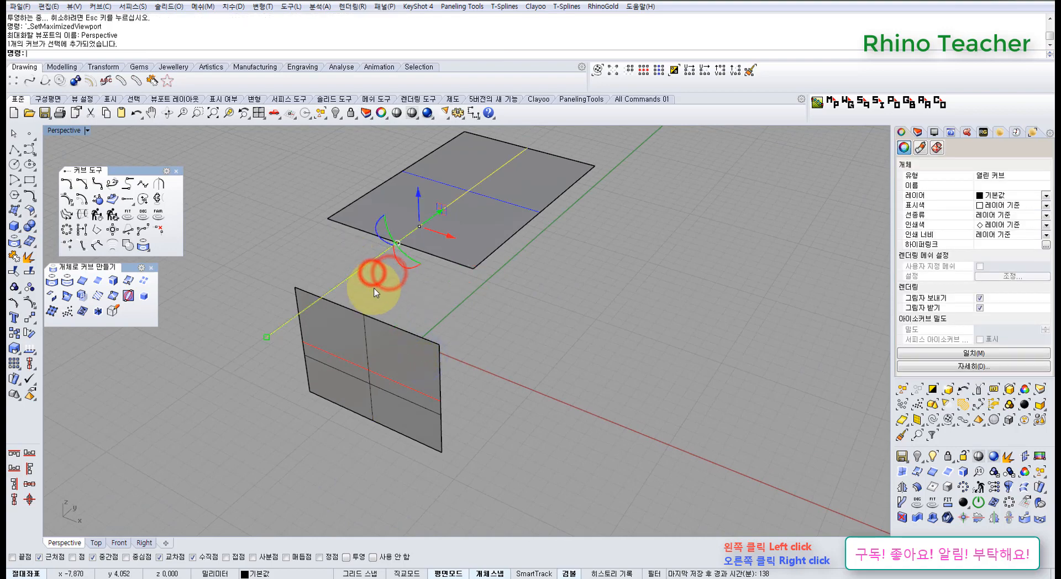
scroll(370, 276, "up", 2)
key("Delete")
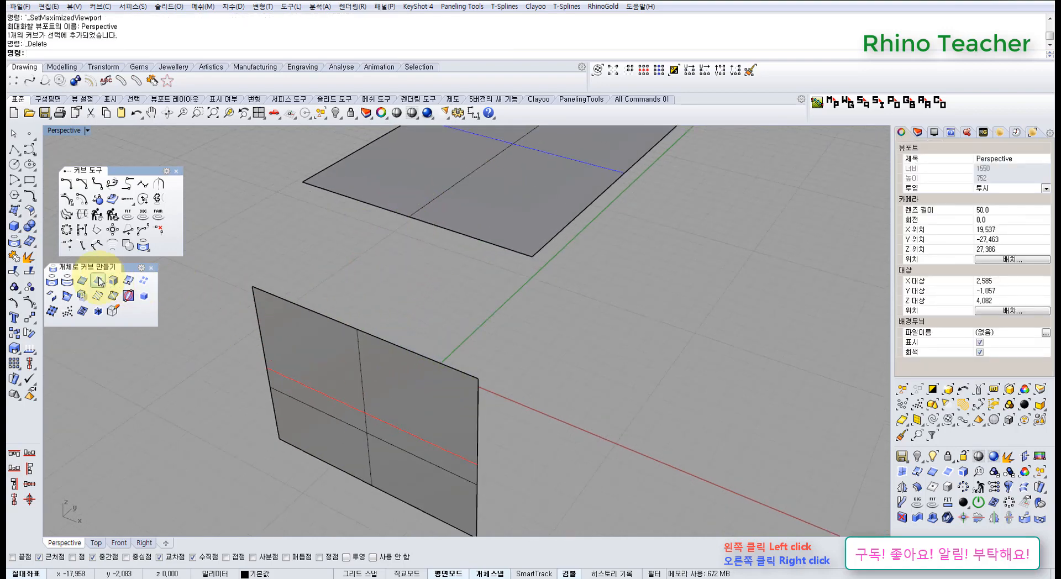
Step: Create a perpendicular blend curve joining the facing edges of the two faces at the ends of their projected center curves
right_click_drag(369, 220, 400, 209)
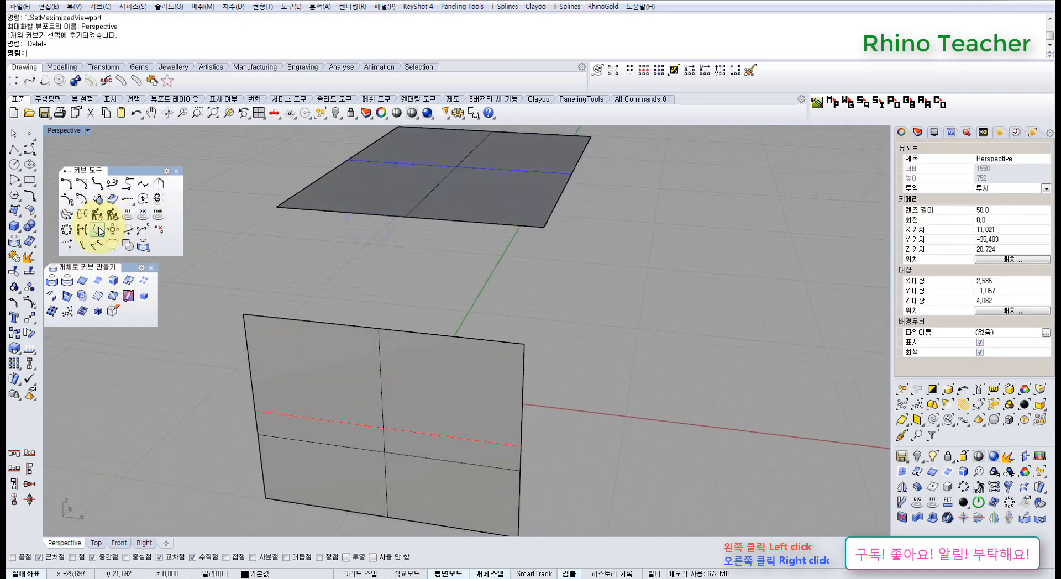
left_click(52, 296)
left_click(434, 218)
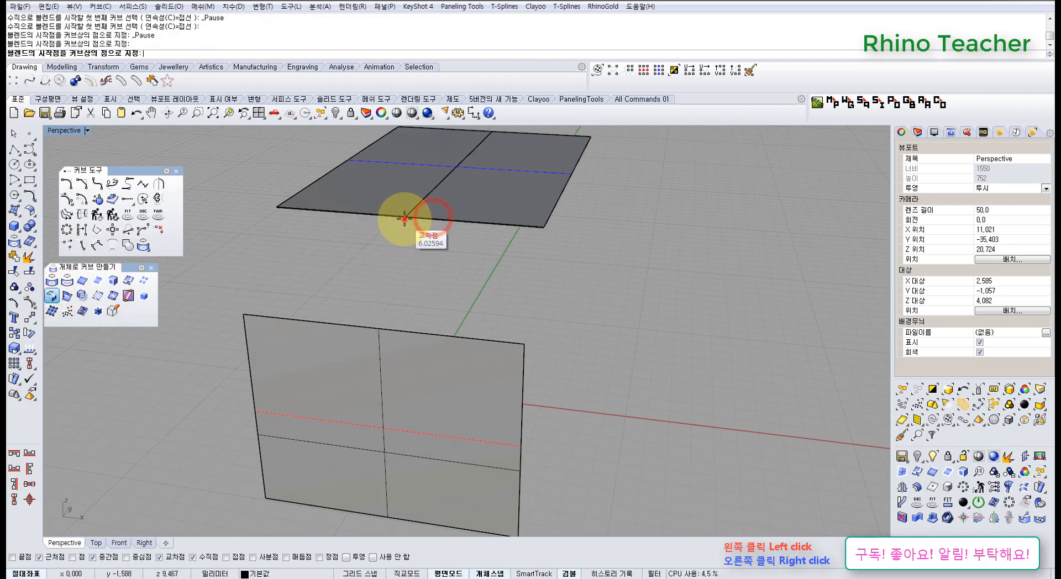
left_click(405, 219)
left_click(410, 333)
left_click(378, 330)
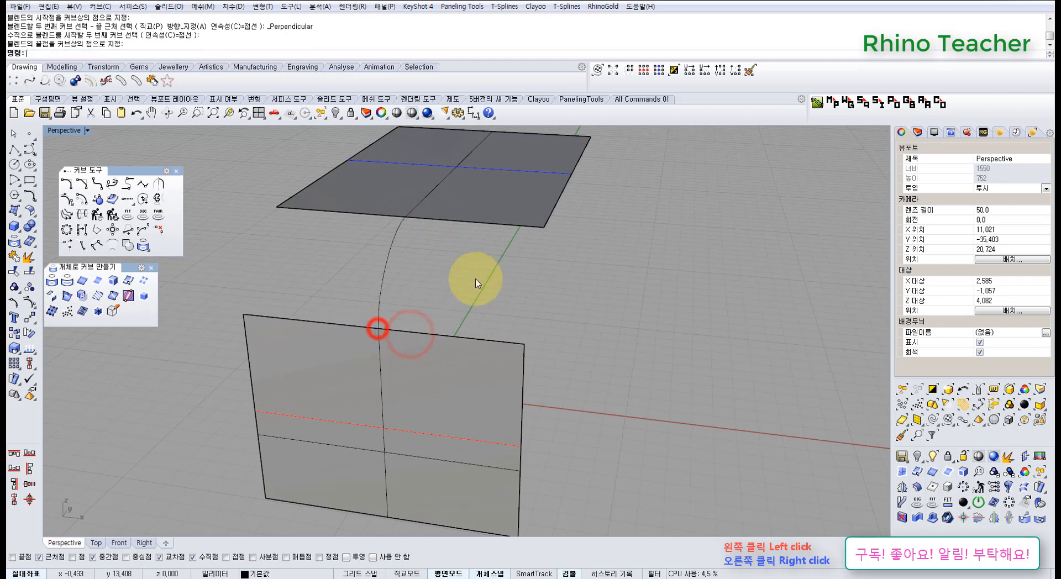
Step: Delete the perpendicular blend curve between the projected center curves
right_click_drag(464, 277, 356, 244)
scroll(392, 243, "up", 3)
left_click_drag(422, 259, 372, 208)
right_click_drag(398, 239, 336, 246)
key("Delete")
Step: Create an arc blend between the facing ends of the two projected center curves
scroll(315, 248, "up", 3)
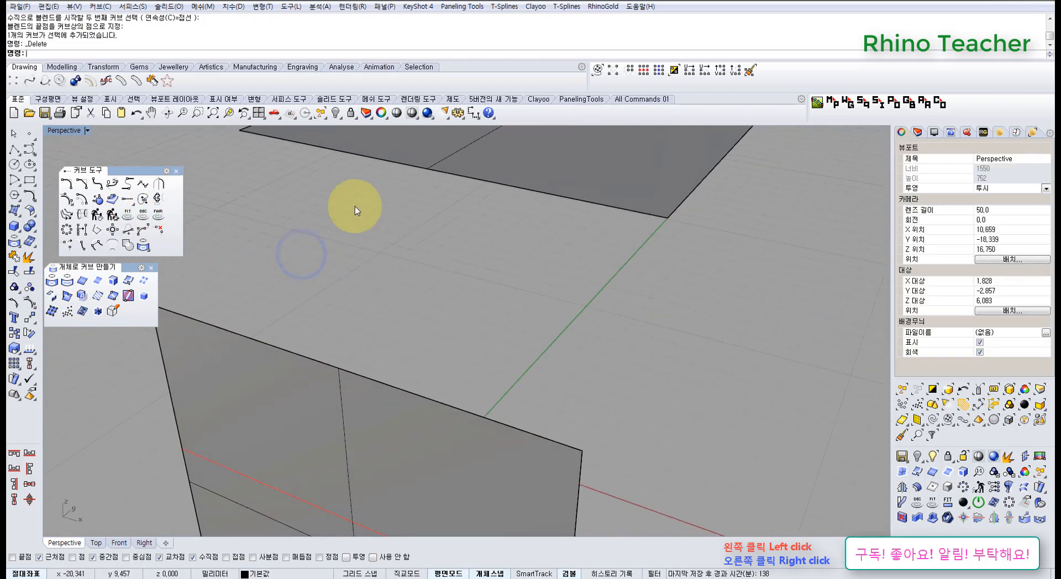
left_click(129, 188)
left_click(435, 167)
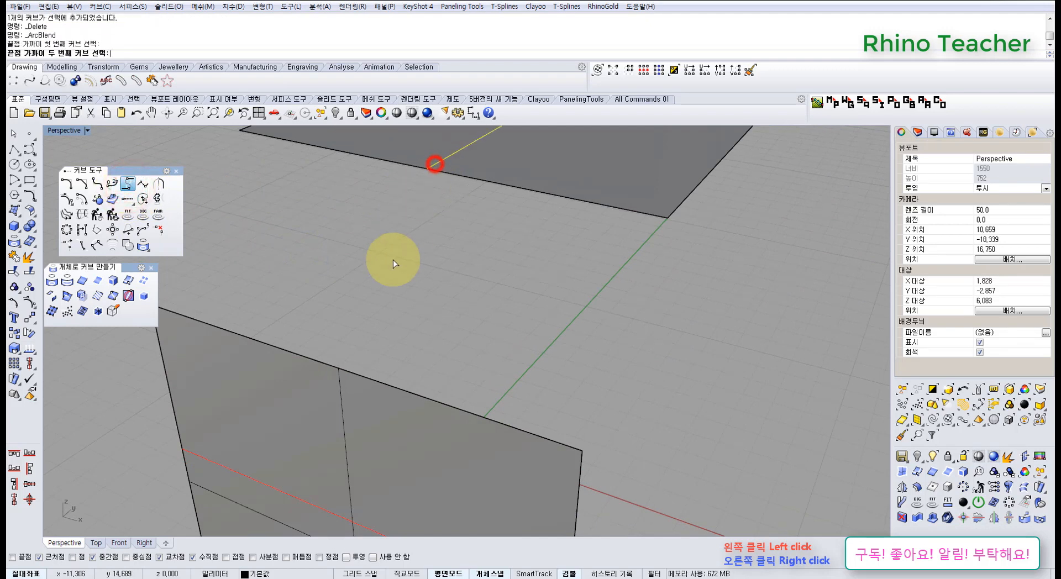
left_click(339, 380)
right_click_drag(463, 325, 383, 297)
right_click(383, 294)
Step: Delete the arc blend curve between the two faces
left_click(463, 314)
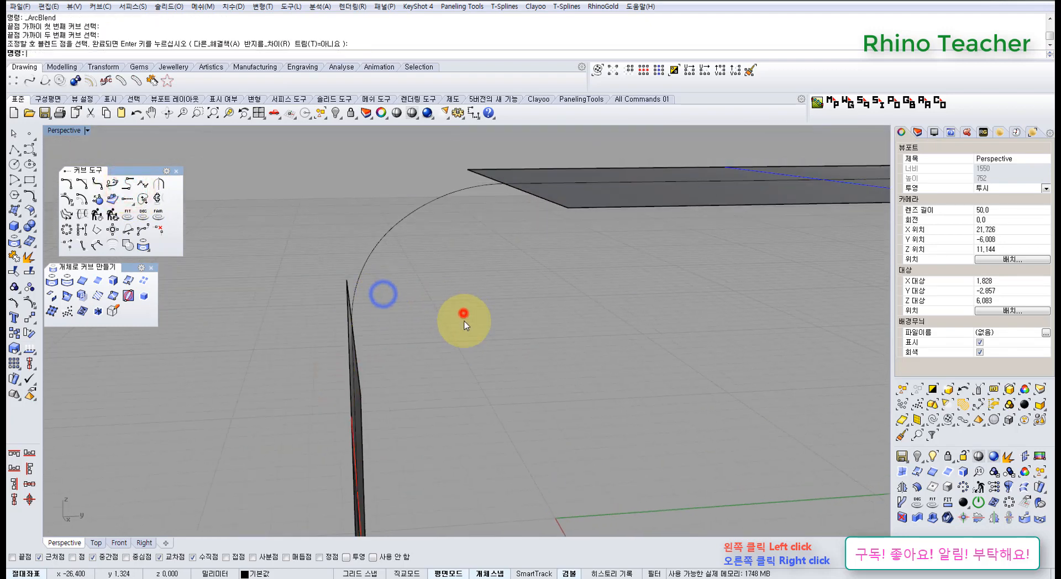
right_click_drag(440, 320, 456, 290)
left_click_drag(457, 289, 364, 216)
right_click_drag(377, 233, 542, 292)
key("Delete")
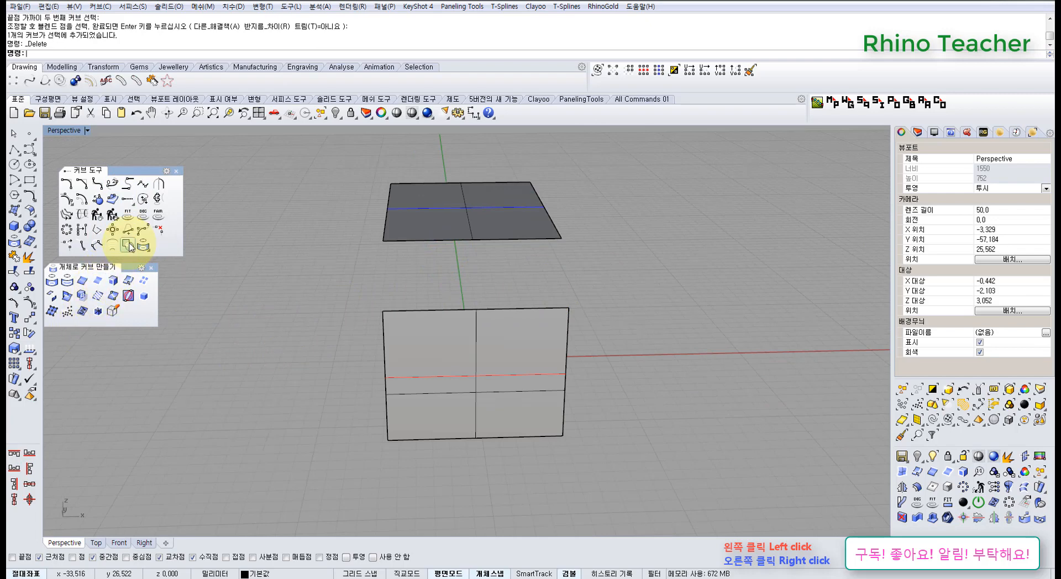
Step: Preview an adjustable curve blend between the facing surface edges near their centers with the Edge option, and cancel it
left_click(112, 185)
right_click_drag(554, 258, 490, 256)
left_click(96, 53)
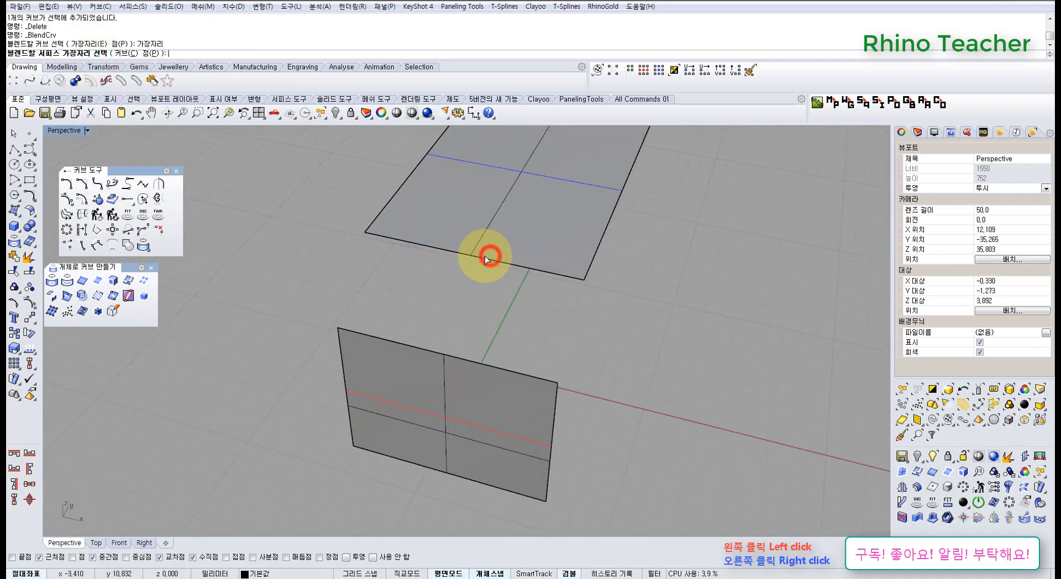
left_click(484, 260)
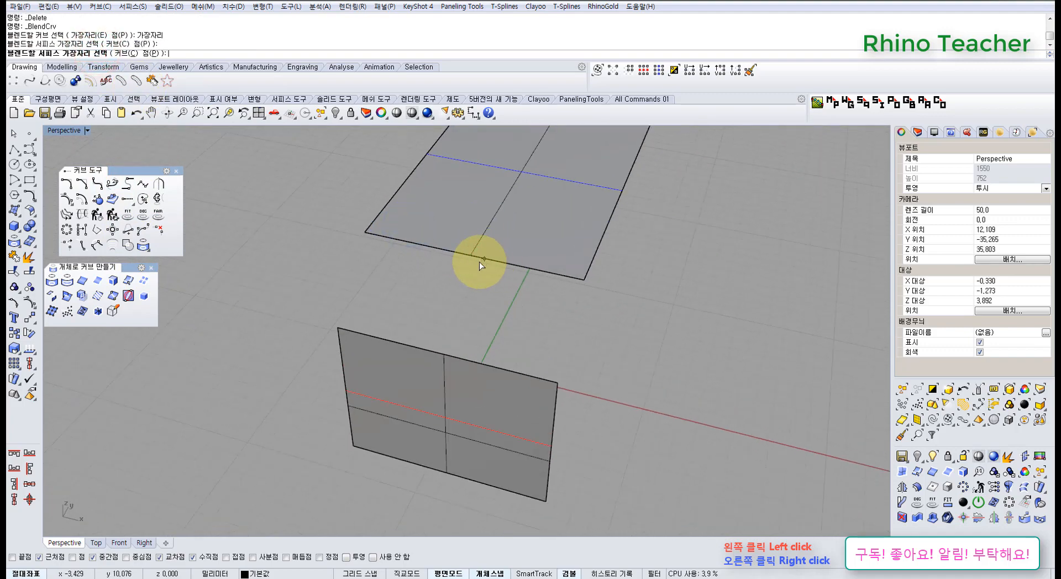
scroll(479, 262, "up", 3)
scroll(479, 267, "down", 3)
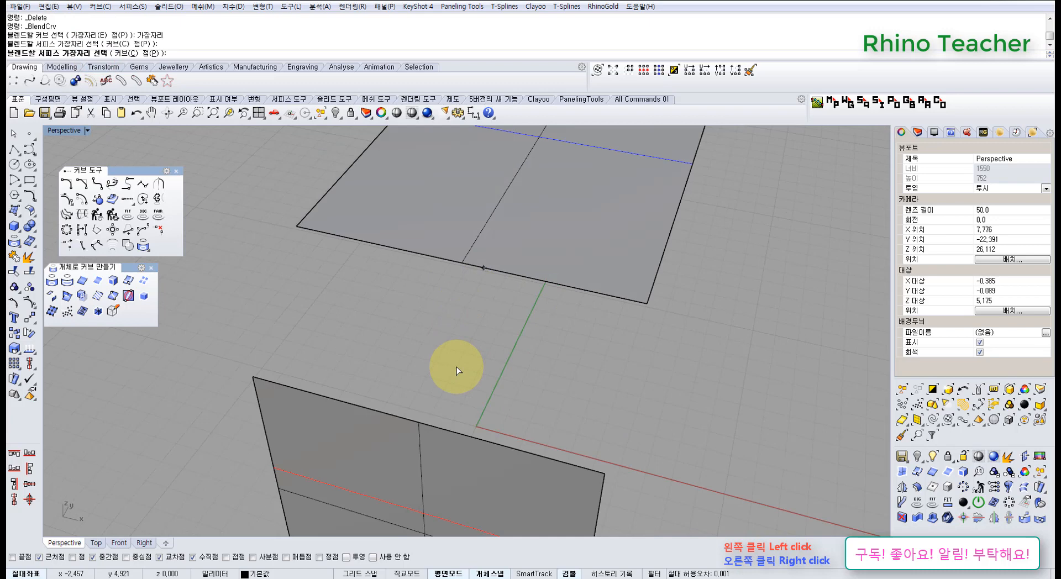
left_click(440, 429)
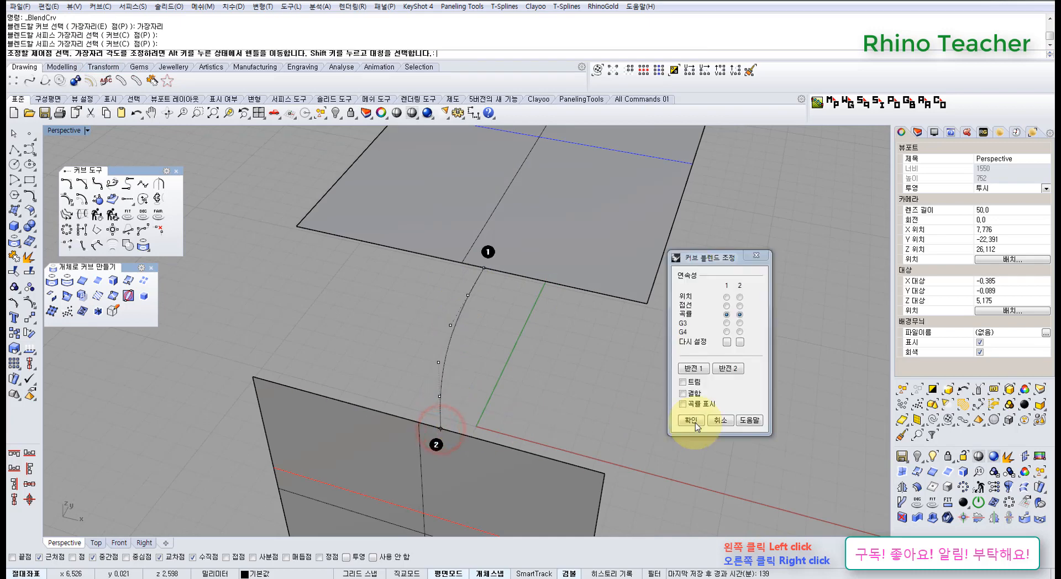
left_click(720, 420)
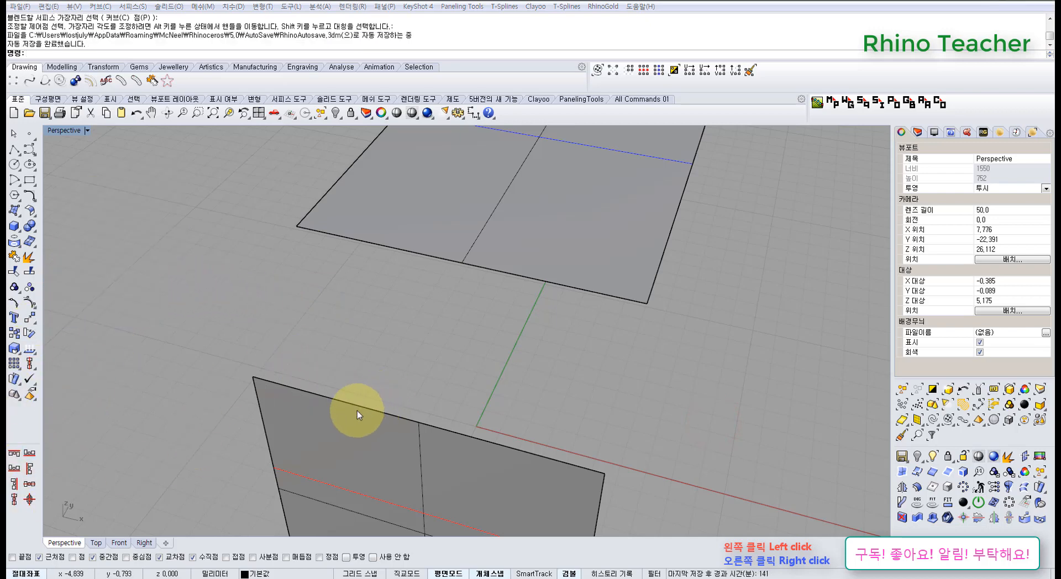
Step: Try another Edge-option curve blend starting near the center of the horizontal face's front edge, and undo the edge pick
right_click_drag(357, 410, 435, 338)
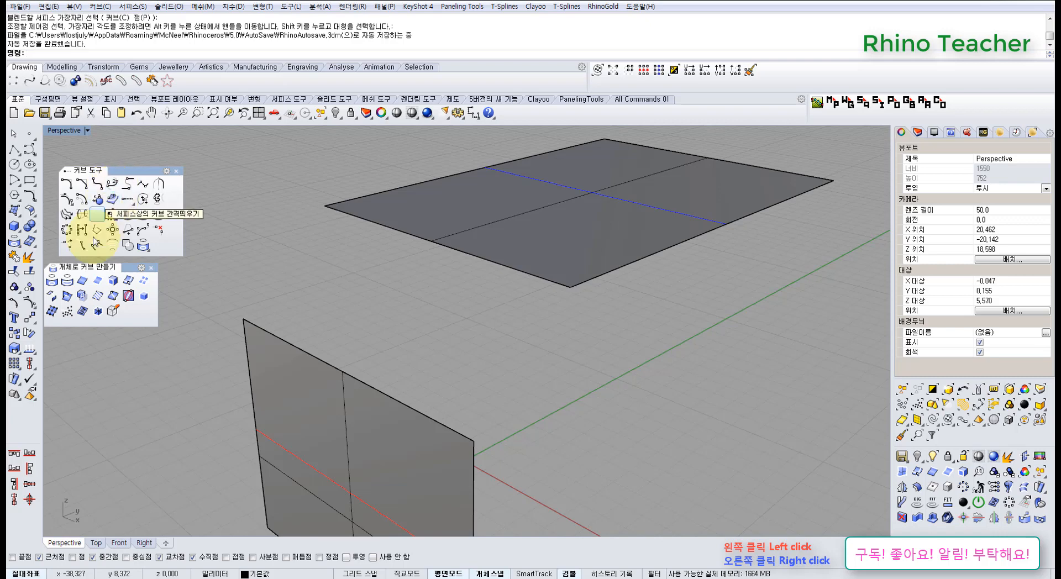
left_click(111, 185)
right_click_drag(345, 289, 470, 274)
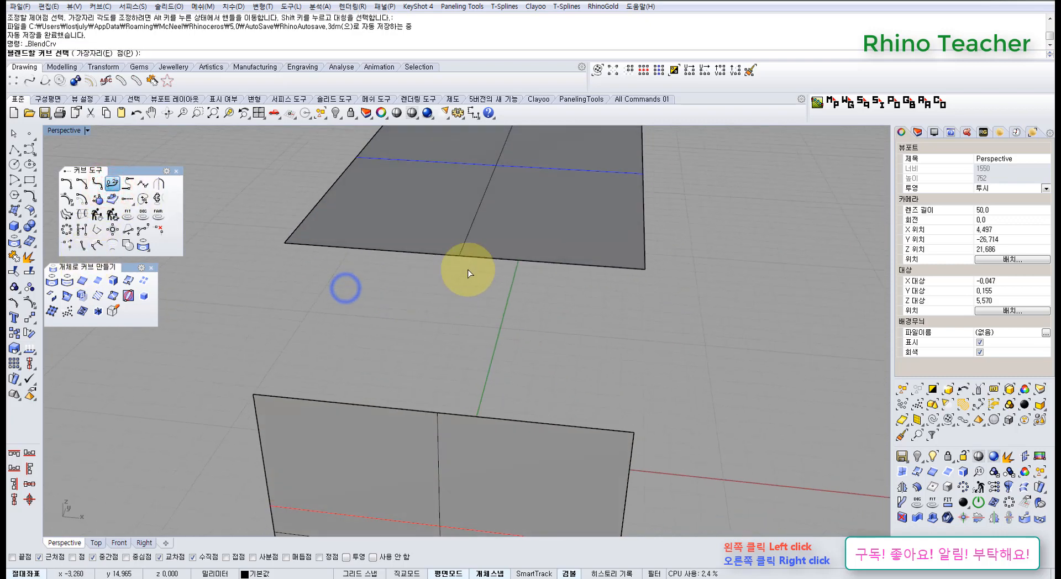
left_click(90, 53)
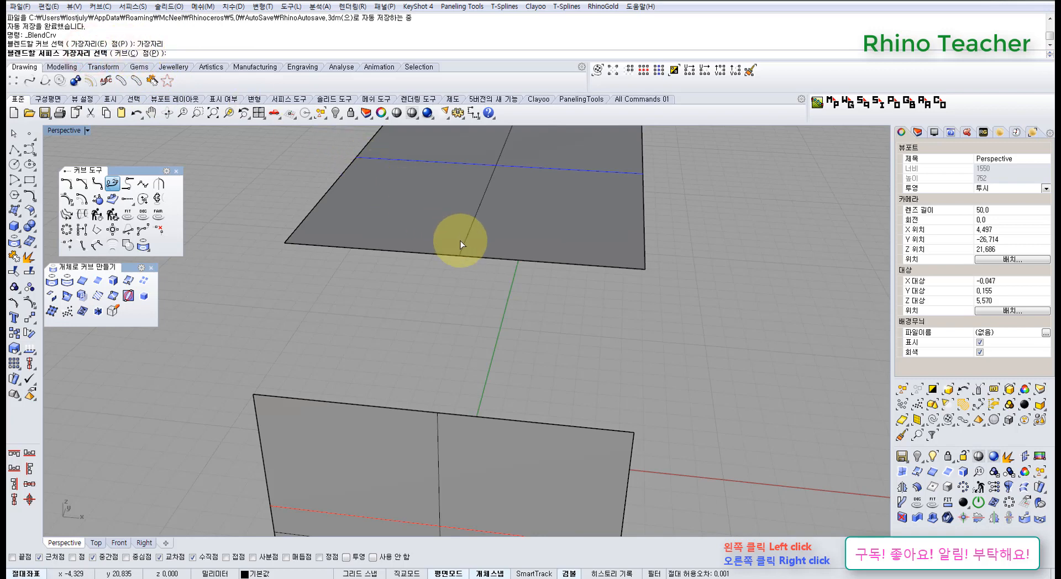
left_click(479, 258)
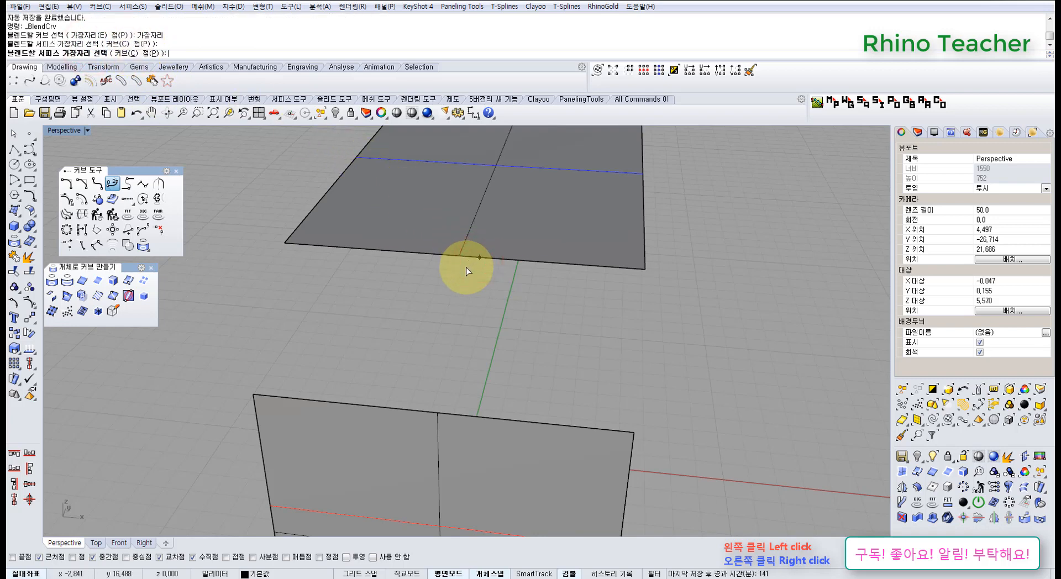
key("ctrl+z")
right_click_drag(467, 269, 441, 289)
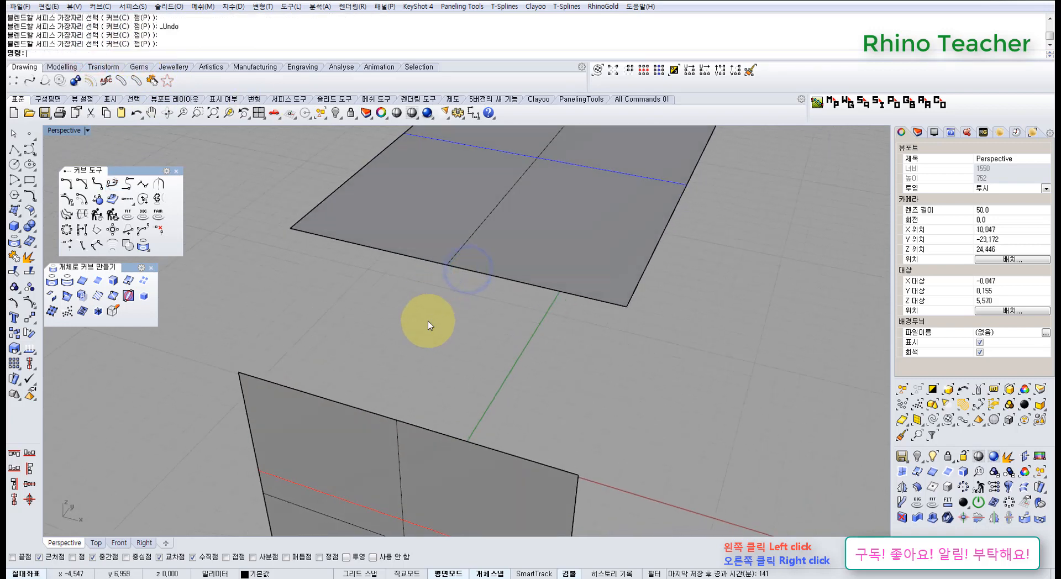
Step: Preview an adjustable curve blend between the facing surface edges near their centers with the Curve option, and cancel it
left_click(114, 185)
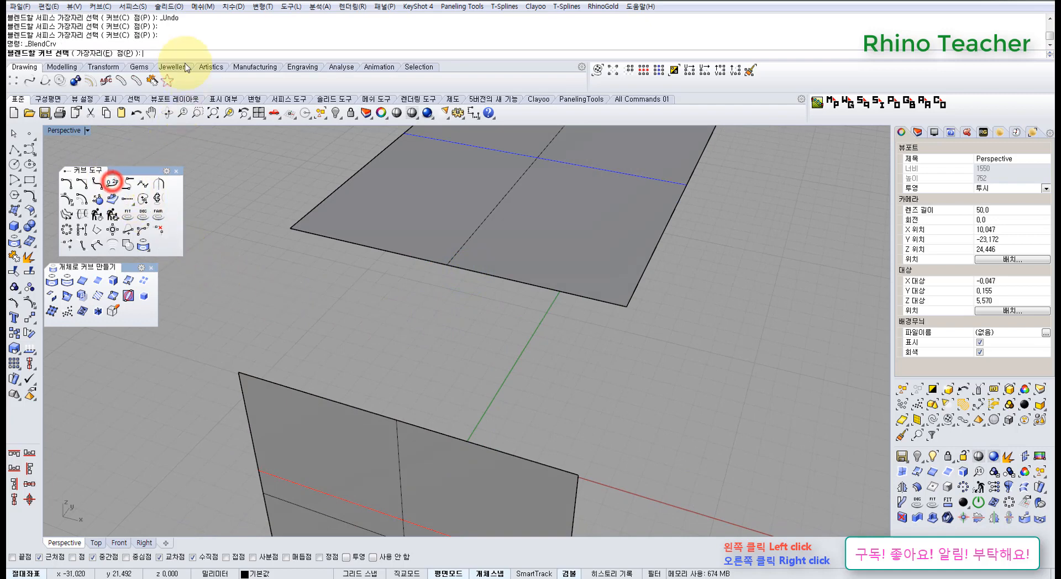
left_click(105, 53)
left_click(126, 53)
left_click(126, 54)
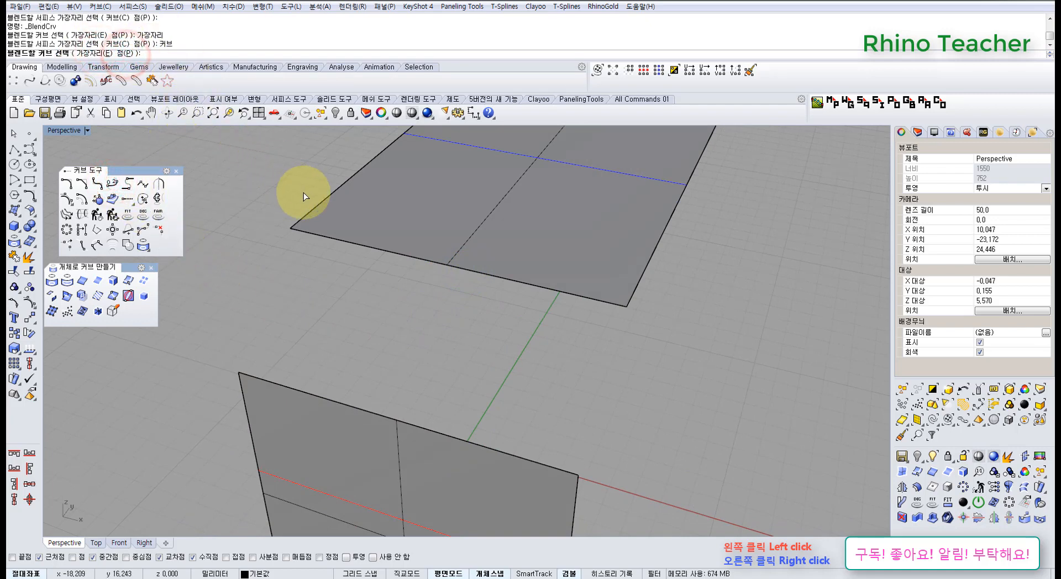
left_click(419, 258)
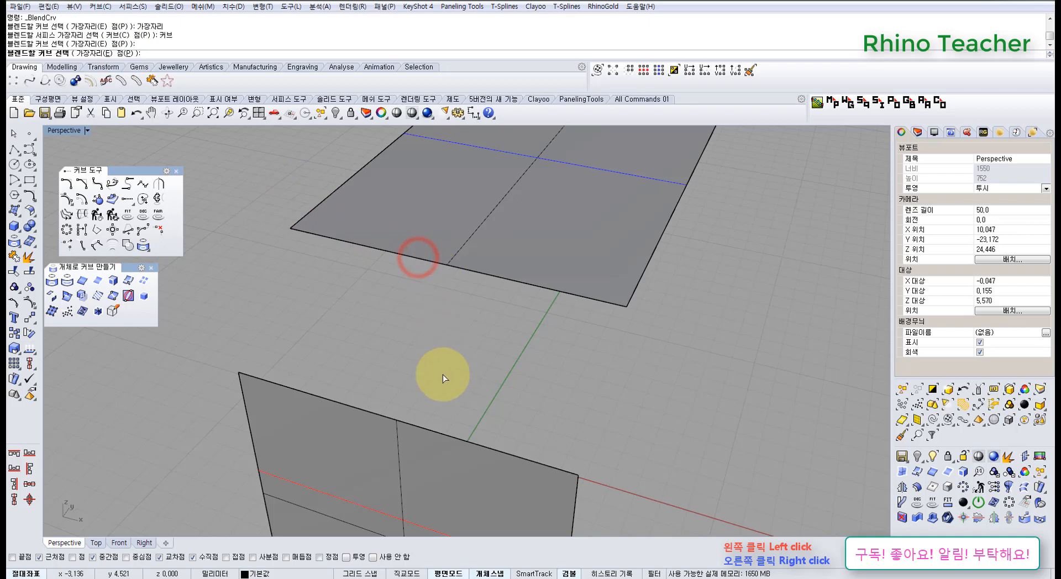
left_click(429, 432)
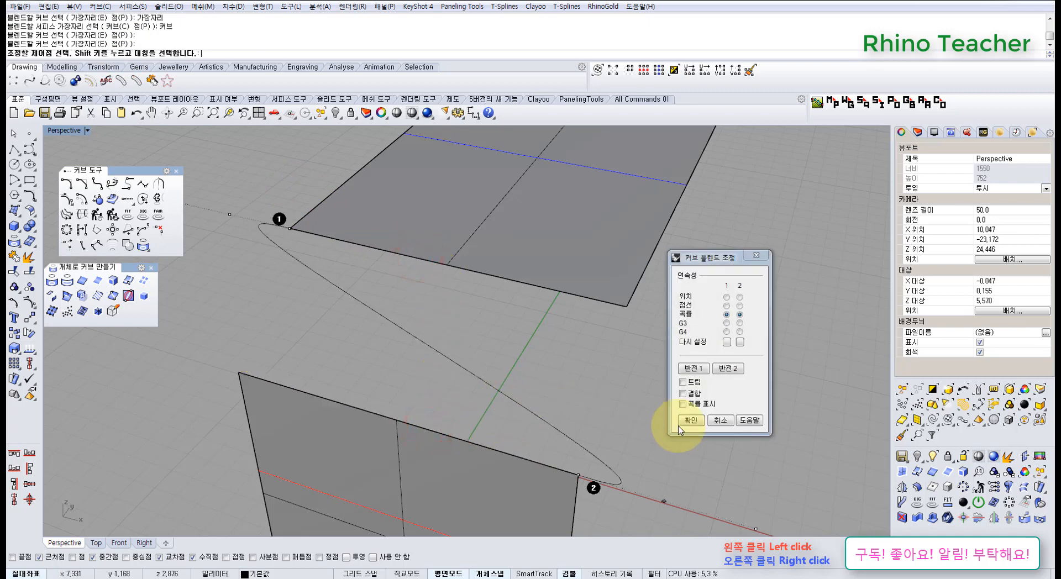
left_click(719, 420)
Step: Create a perpendicular Blend curve from the midpoint of the horizontal face's front edge to the midpoint of the vertical face's top edge
right_click_drag(462, 310, 284, 269)
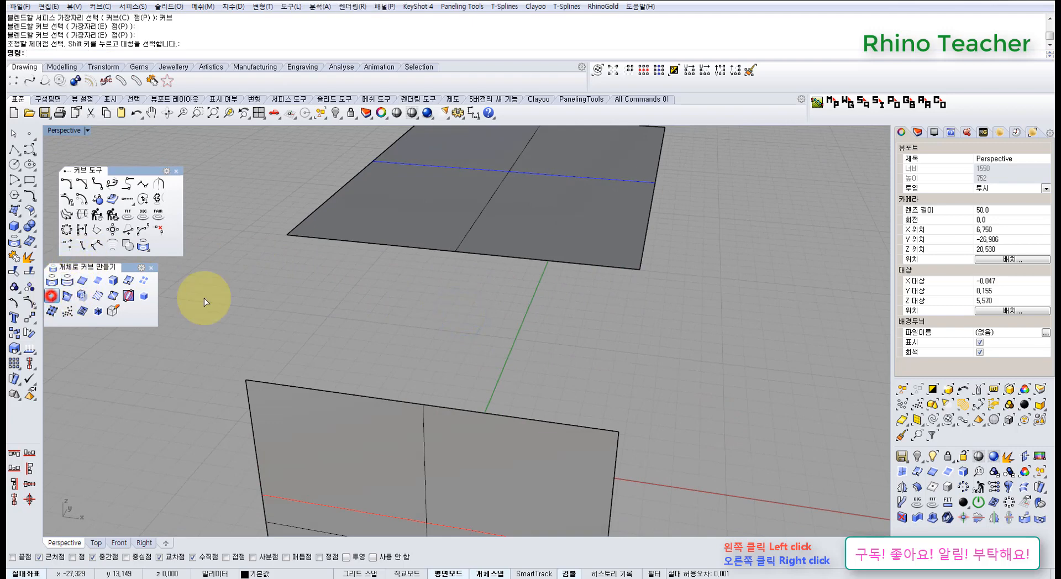
left_click(479, 251)
left_click(455, 252)
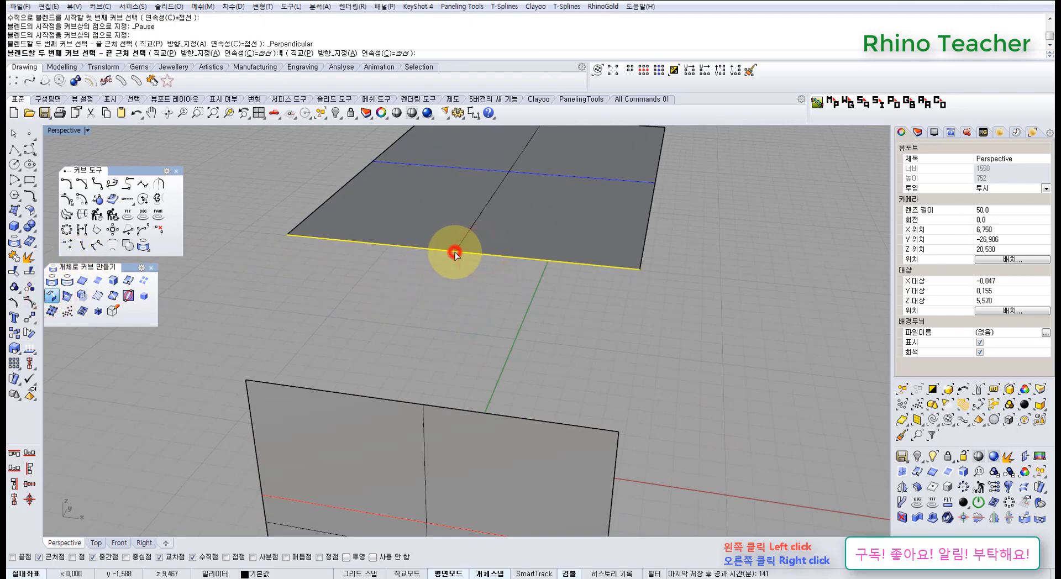
left_click(483, 414)
left_click(425, 412)
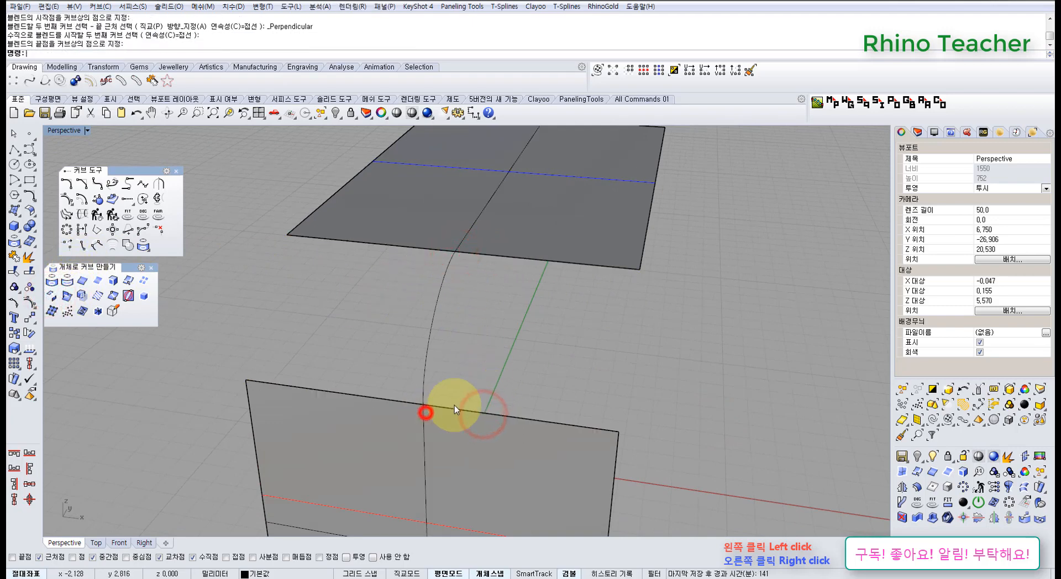
right_click_drag(539, 362, 465, 348)
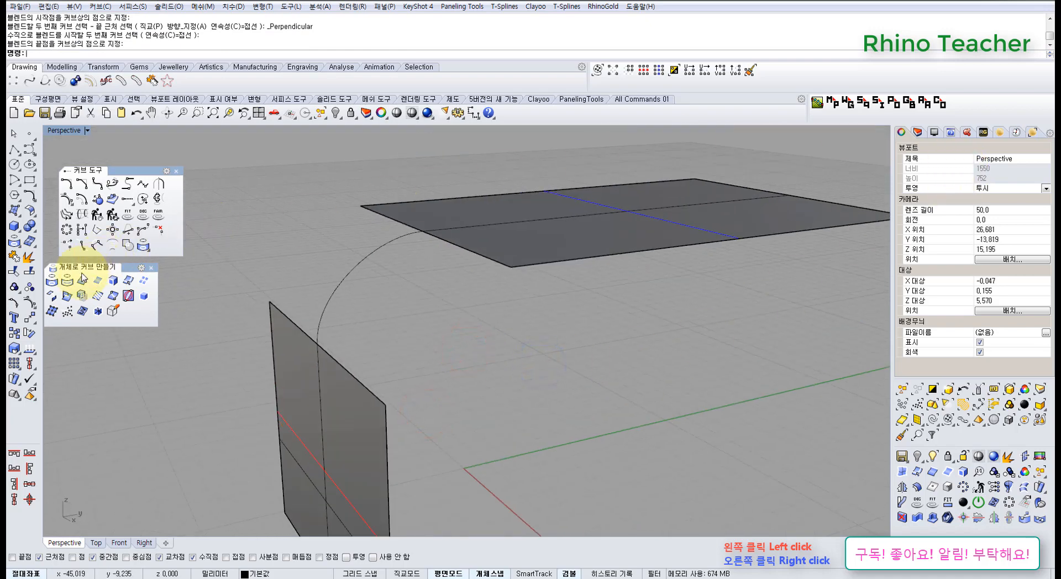
Step: Start the perpendicular Blend again and examine the Blend command help down to its continuity options
left_click(52, 297)
left_click(951, 133)
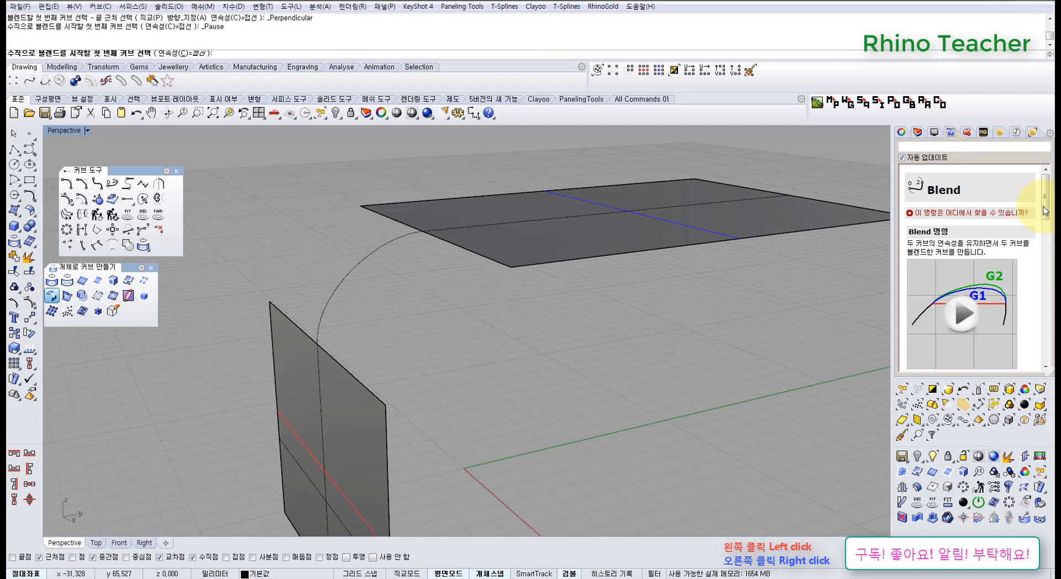
left_click_drag(1046, 210, 1045, 214)
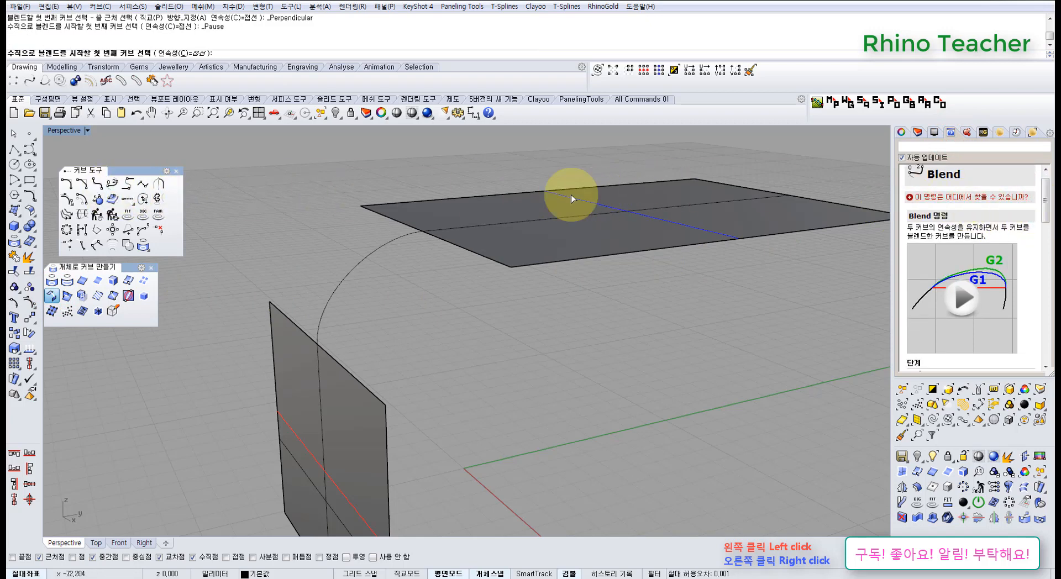
left_click_drag(1043, 199, 1046, 326)
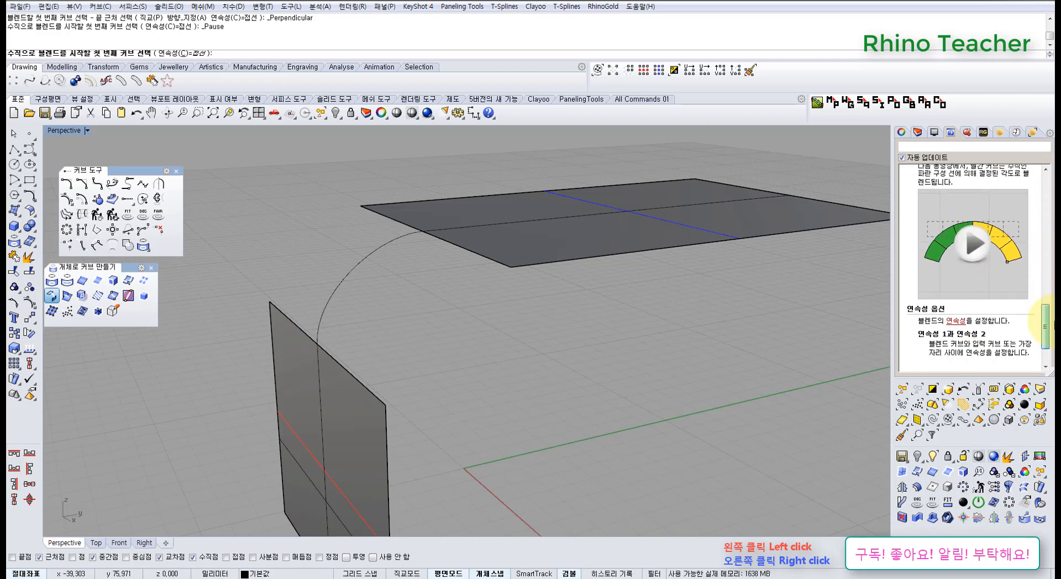
right_click_drag(480, 314, 519, 317)
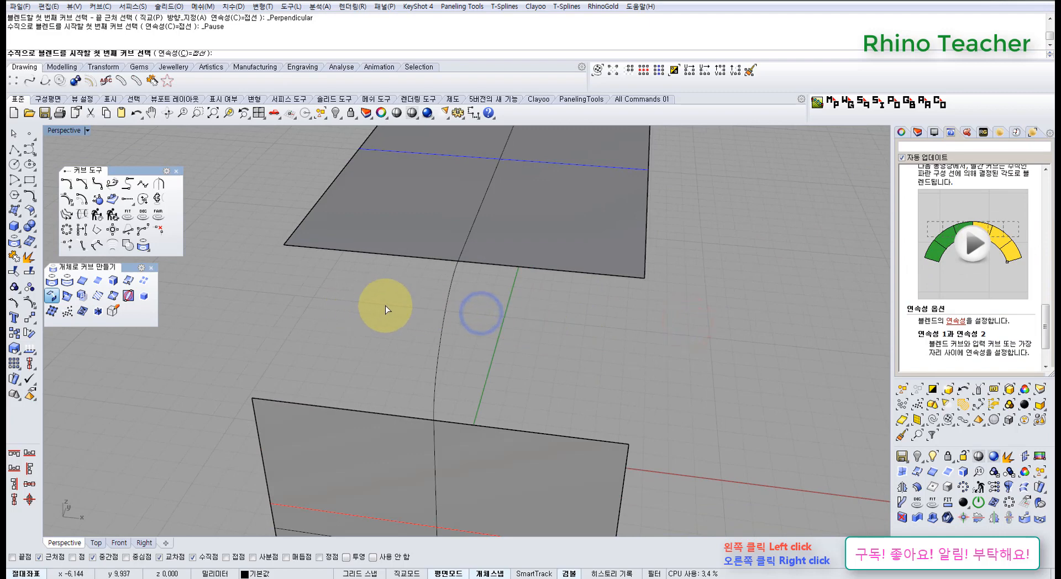
Step: Look at the BlendCrv command help with the Edge option active, cancel the command and return to the viewport properties
left_click(158, 216)
left_click(109, 185)
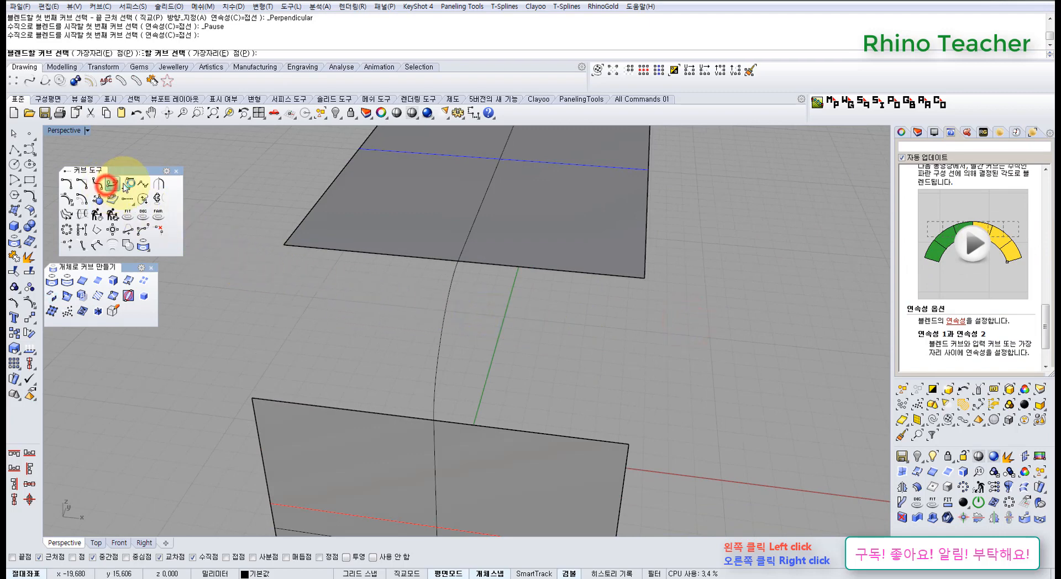
left_click(93, 53)
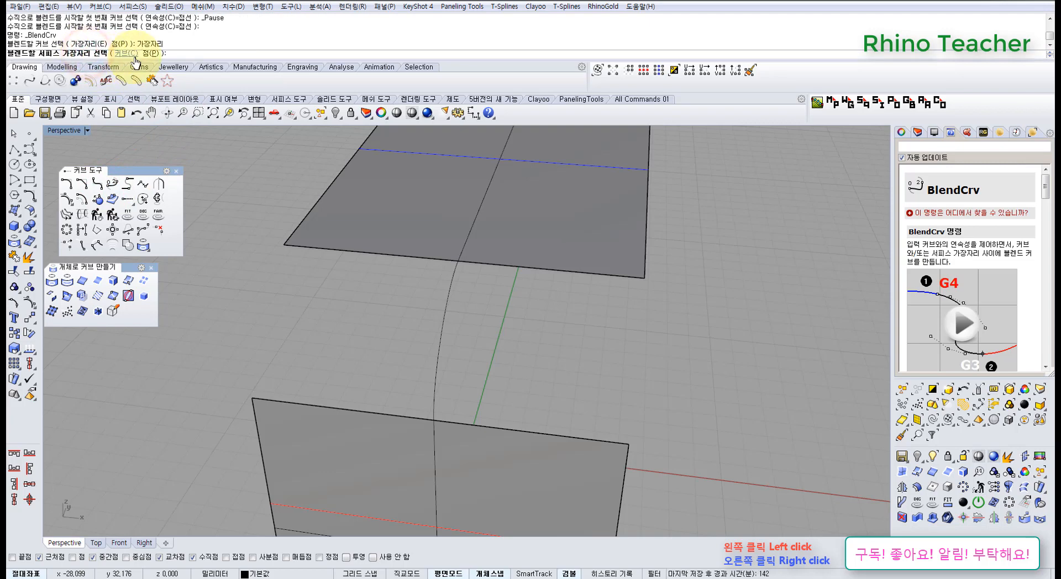
key("Escape")
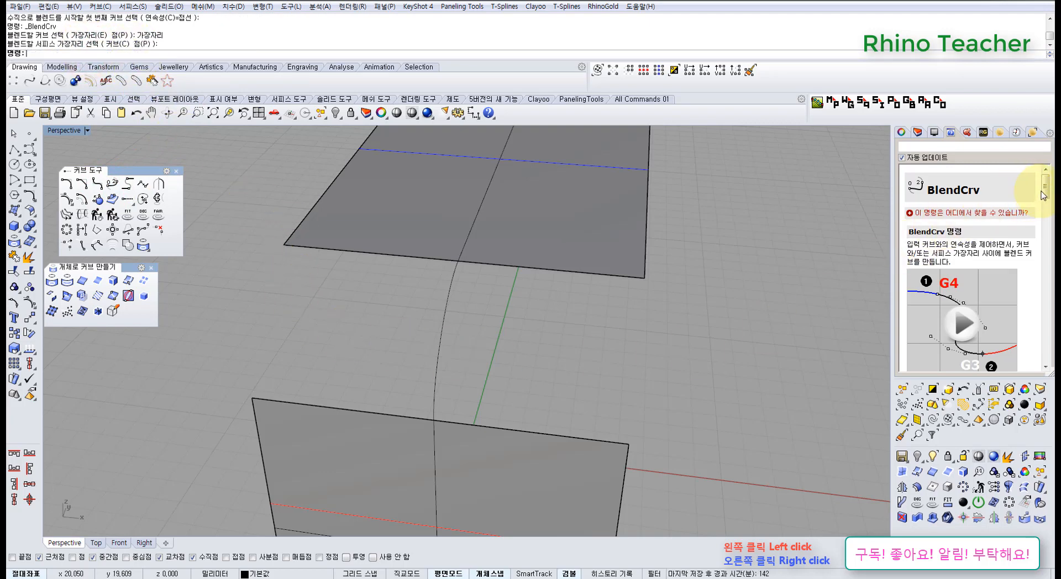
mouse_move(1044, 190)
left_mouse_down()
mouse_move(1046, 326)
mouse_move(1044, 178)
left_mouse_up()
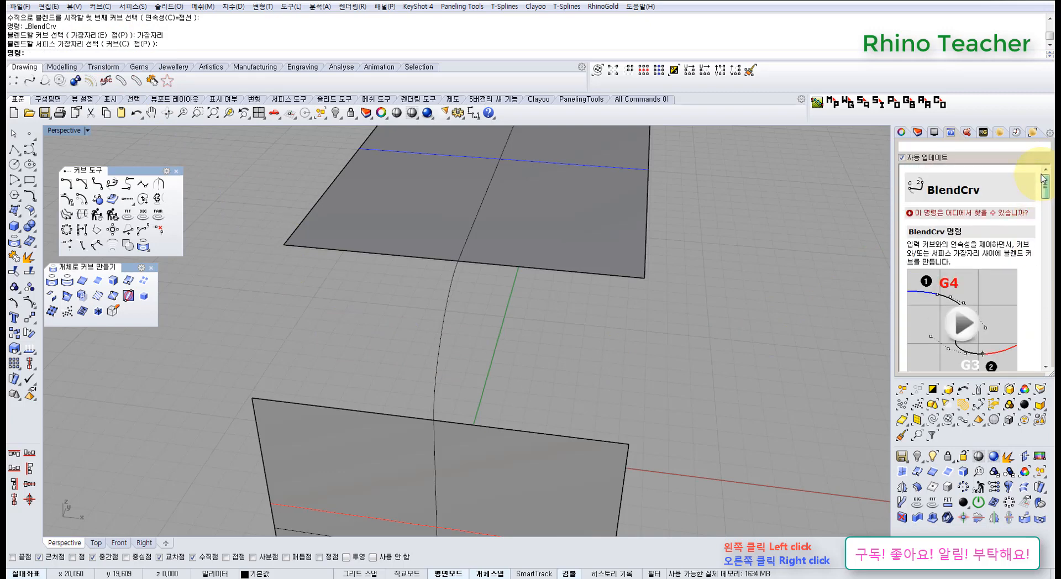
left_click(917, 134)
Step: Start an adjustable curve blend, switching from Edge to the Point option, and pick the midpoint of the horizontal face's front edge
right_click_drag(608, 330, 387, 304)
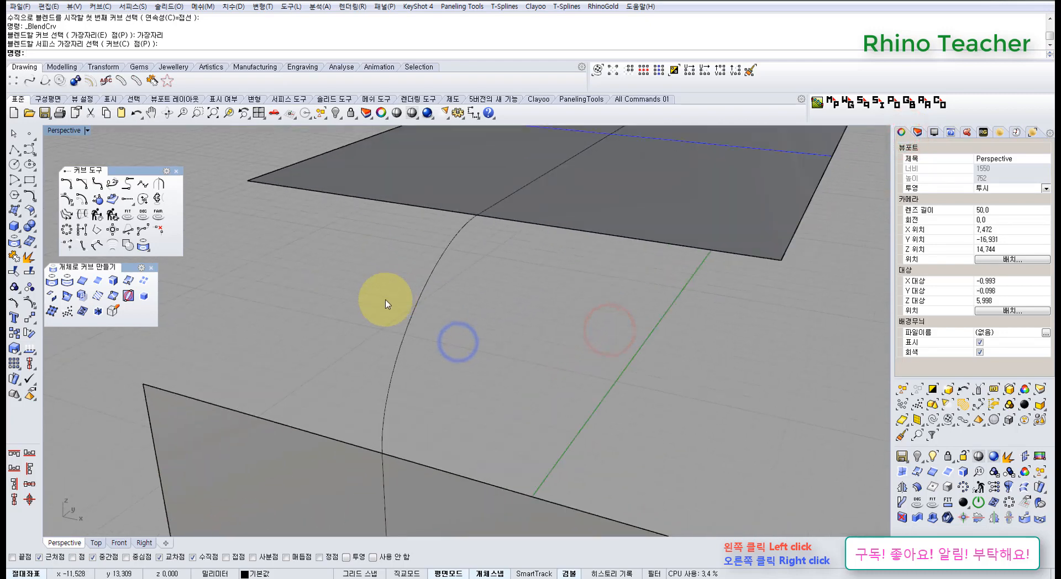
left_click(110, 185)
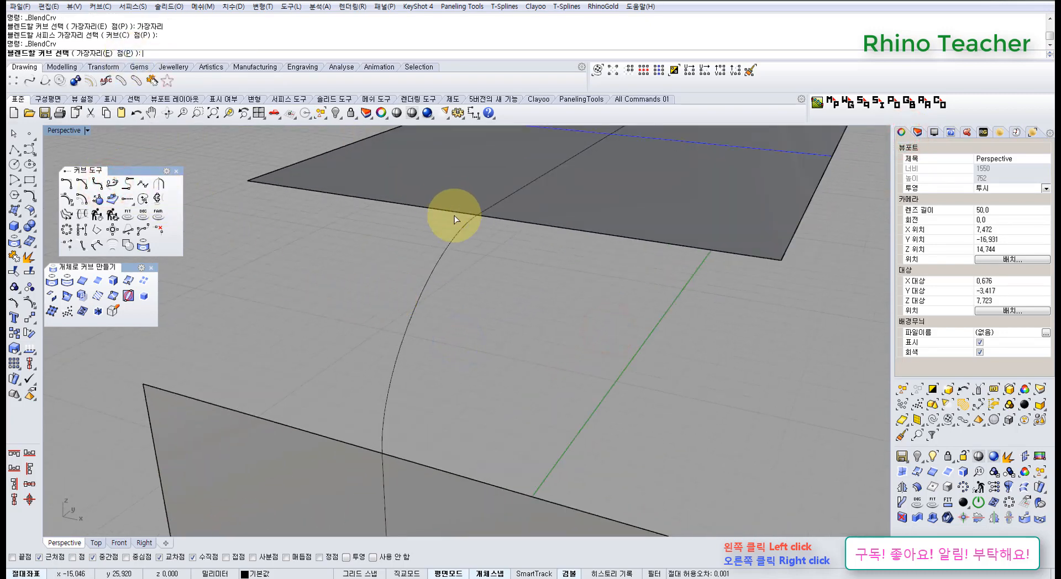
right_click_drag(421, 226, 445, 243)
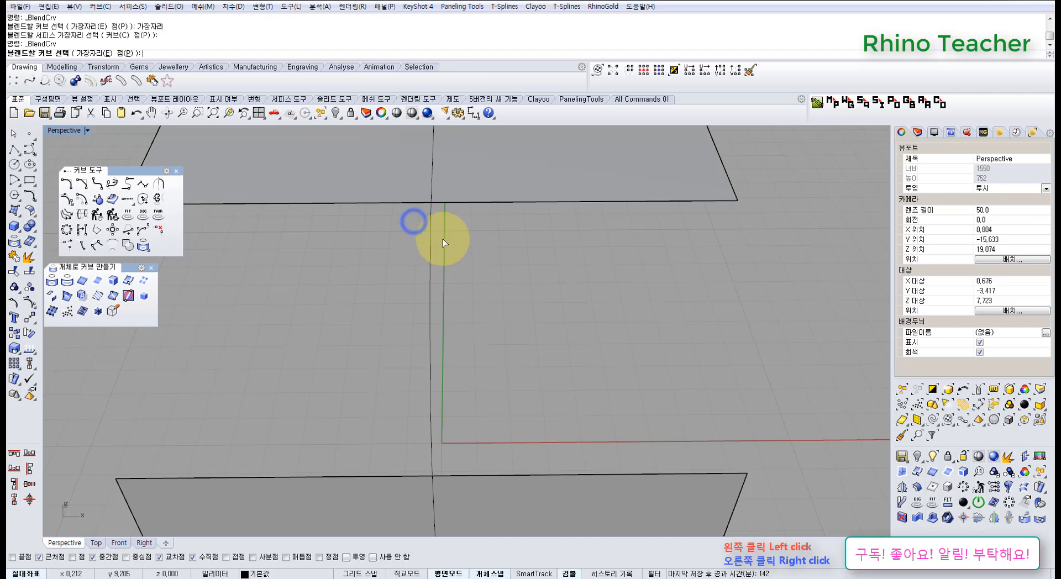
left_click(92, 54)
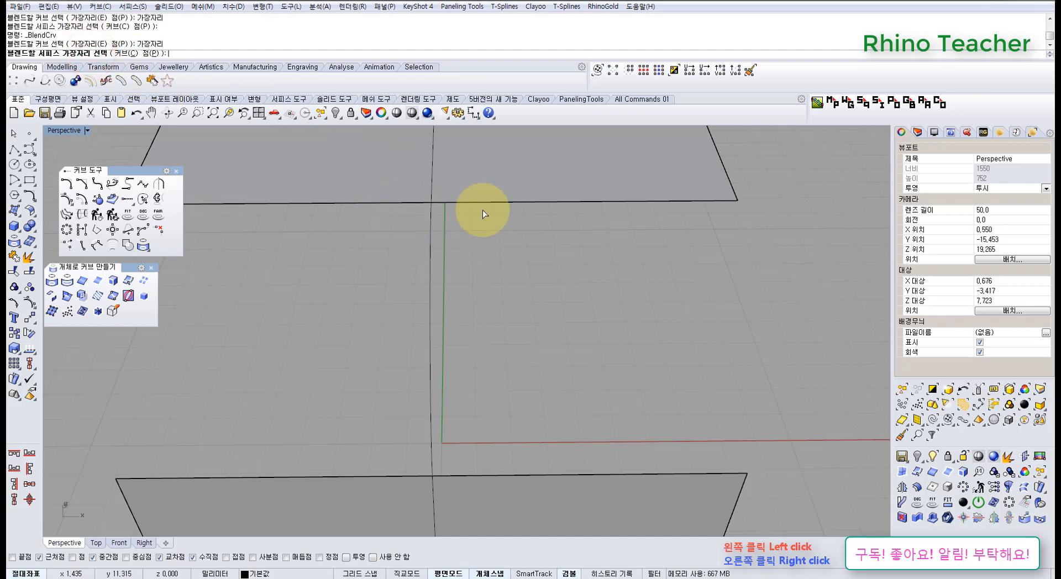
right_click_drag(543, 211, 513, 213)
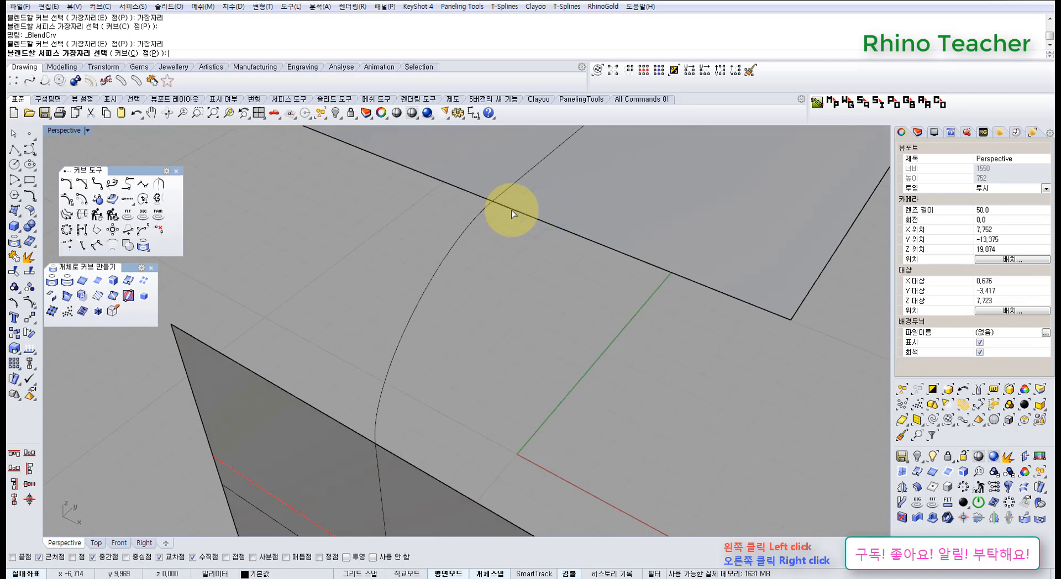
left_click(167, 53)
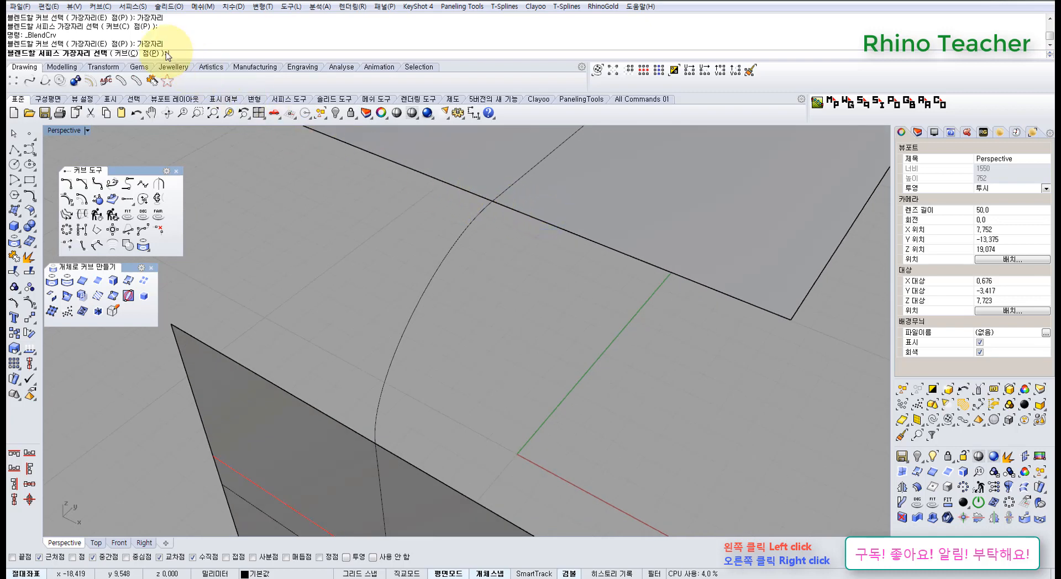
left_click(151, 54)
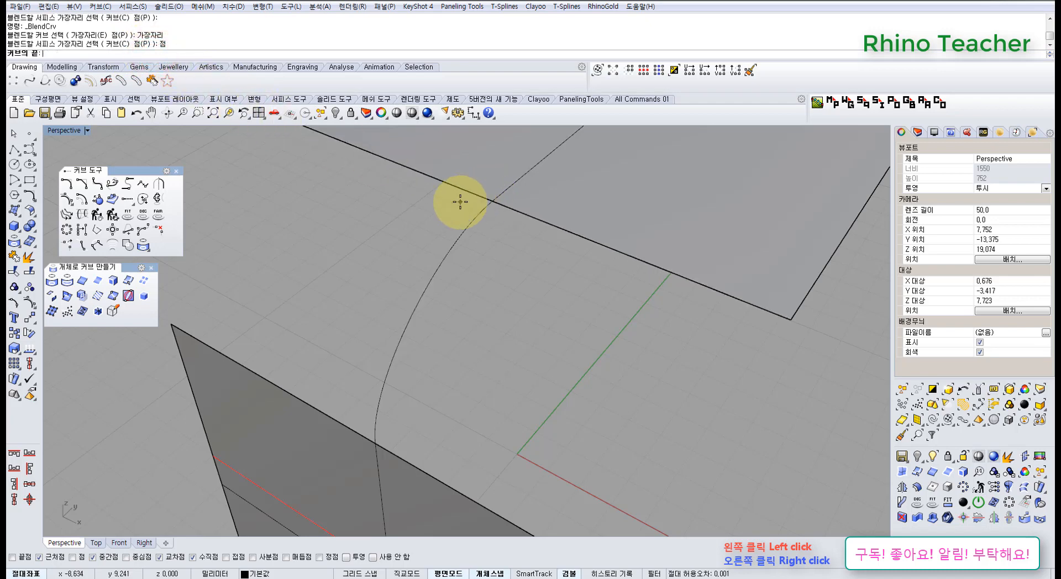
left_click(495, 202)
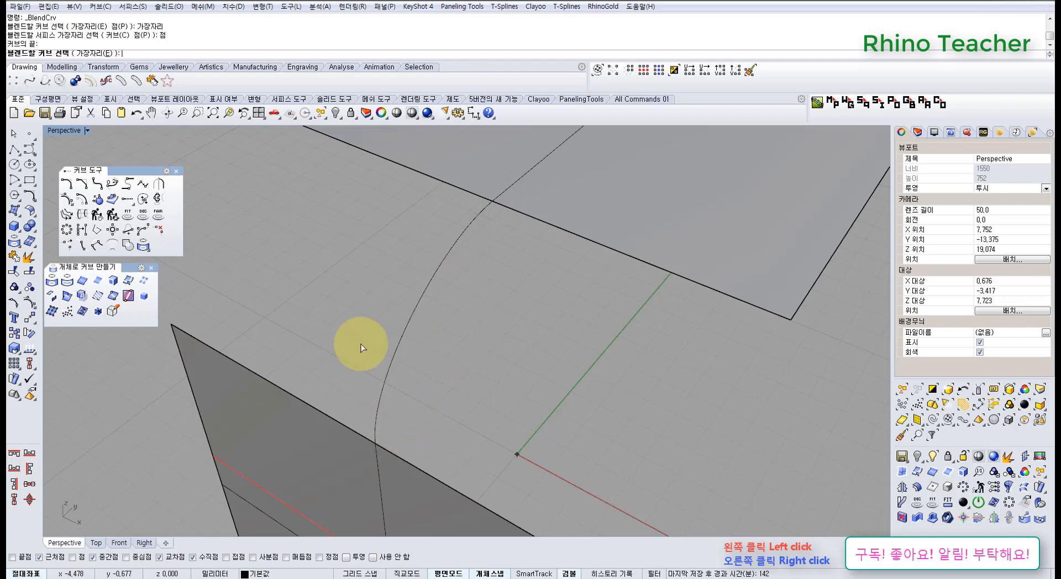
Step: Preview the blend from the picked point to the vertical face's top edge, and cancel it
right_click_drag(386, 361, 407, 324)
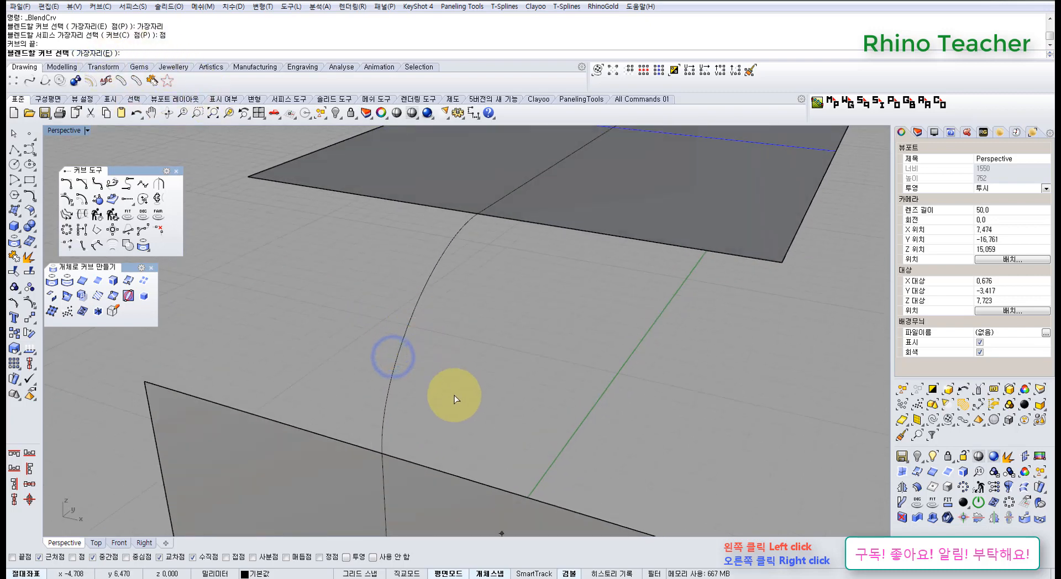
left_click(401, 460)
scroll(467, 423, "down", 4)
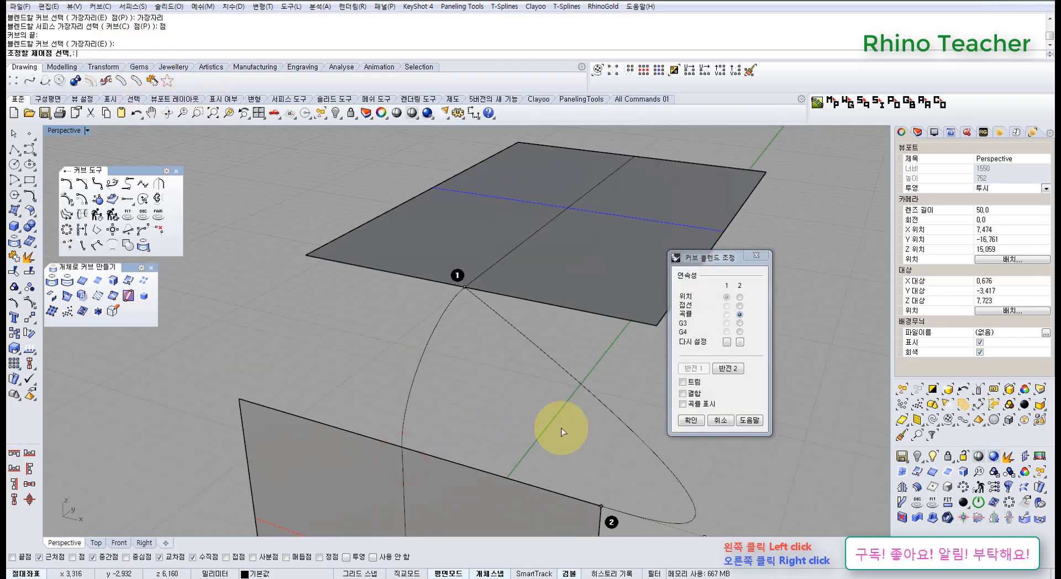
right_click_drag(562, 427, 452, 364, "shift")
left_click(761, 254)
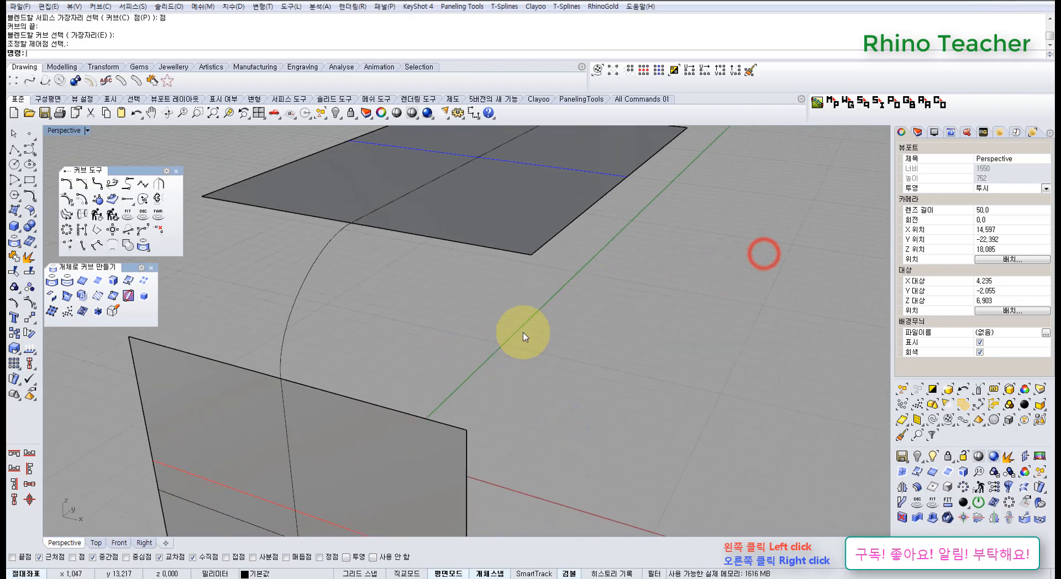
Step: Delete the perpendicular blend curve connecting the two faces
right_click_drag(376, 318, 356, 293)
left_click(348, 303)
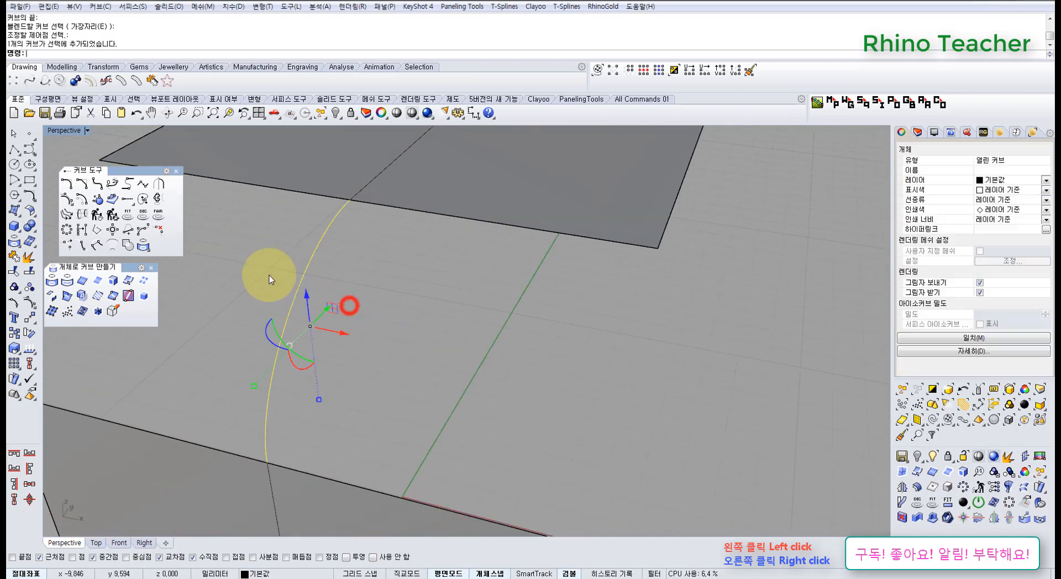
key("Delete")
Step: Delete the projected center curves on the vertical and horizontal faces
right_click_drag(301, 318, 384, 319, "shift")
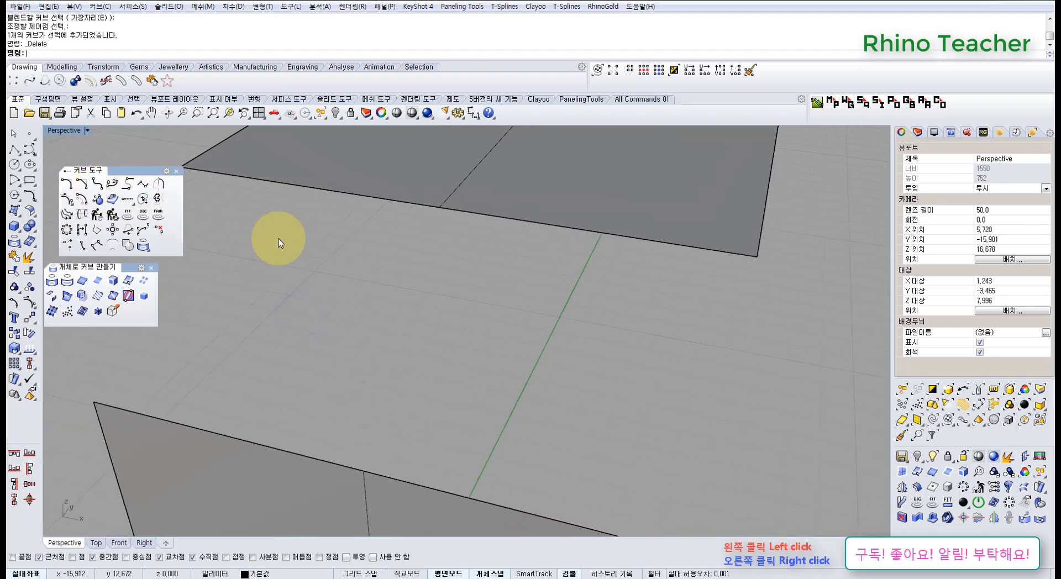
right_click_drag(276, 239, 422, 215)
scroll(421, 212, "up", 5)
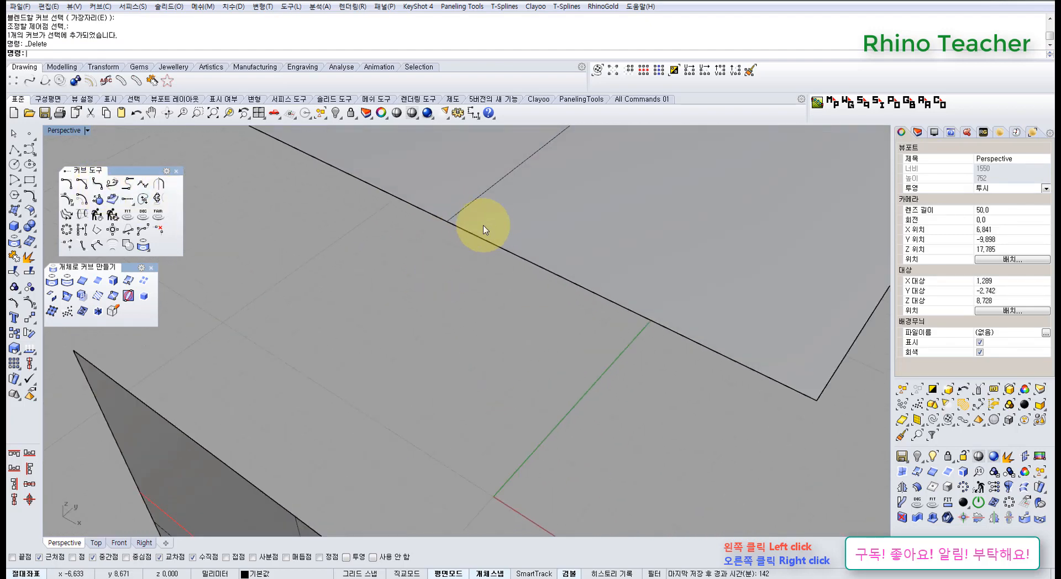
scroll(480, 249, "down", 9)
right_click_drag(474, 268, 517, 237)
scroll(431, 335, "up", 5)
left_click(422, 331)
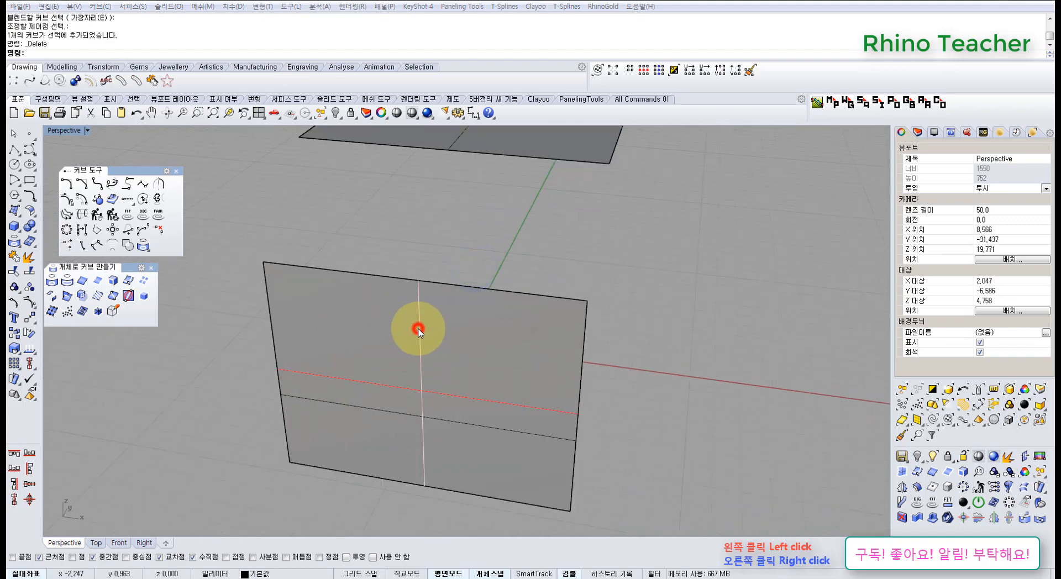
left_click(465, 357)
right_click_drag(491, 166, 497, 261, "shift")
right_click_drag(492, 304, 492, 260)
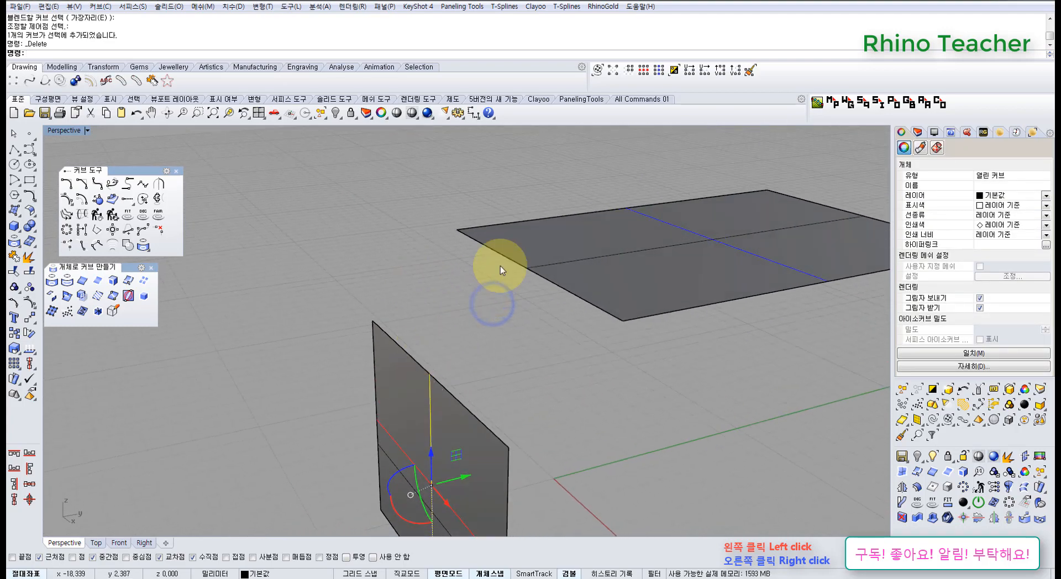
right_click_drag(421, 324, 502, 210)
left_click_drag(473, 184, 540, 332)
key("Delete")
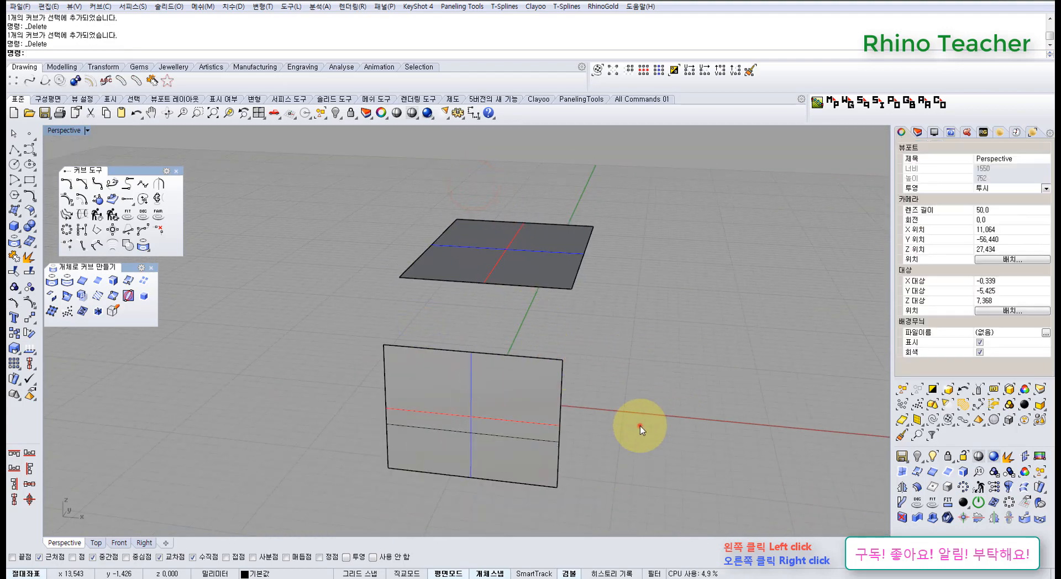
Step: Delete both flat surfaces together with the remaining curve
left_click_drag(640, 426, 346, 224)
key("Delete")
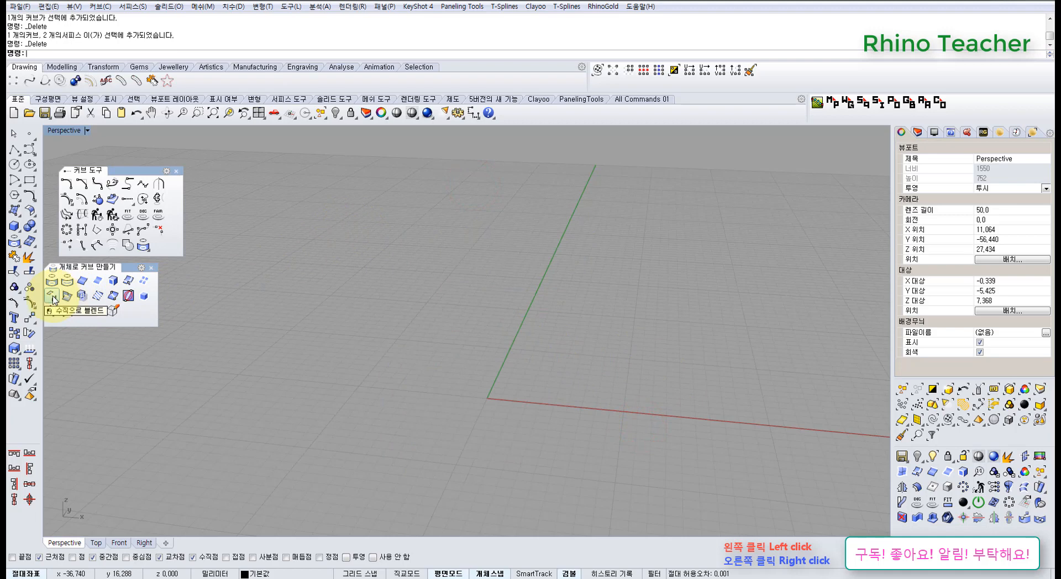
Step: Undo the last deletion to restore both flat surfaces and their curve
left_click(53, 299)
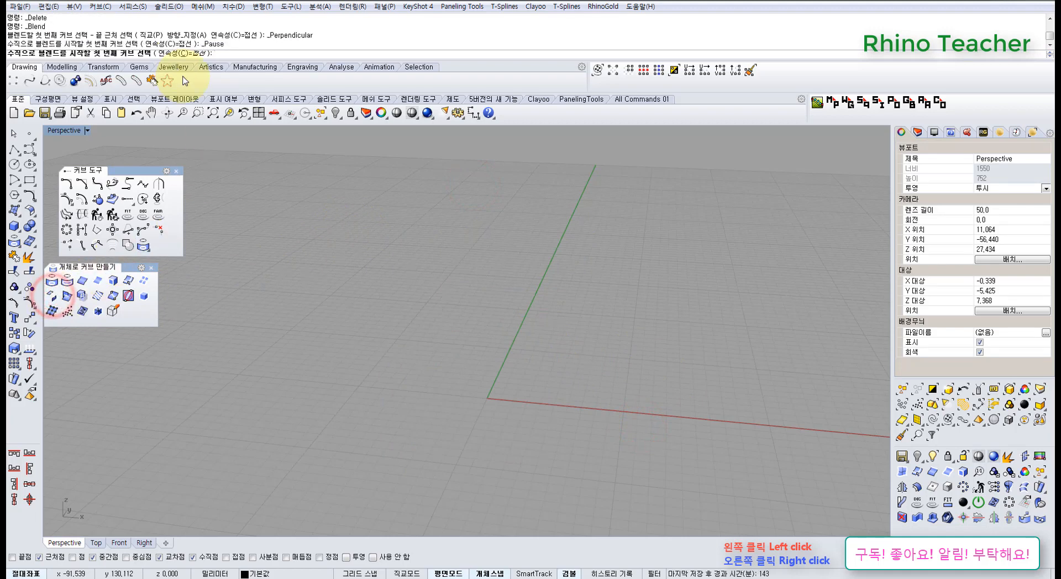
left_click(172, 54)
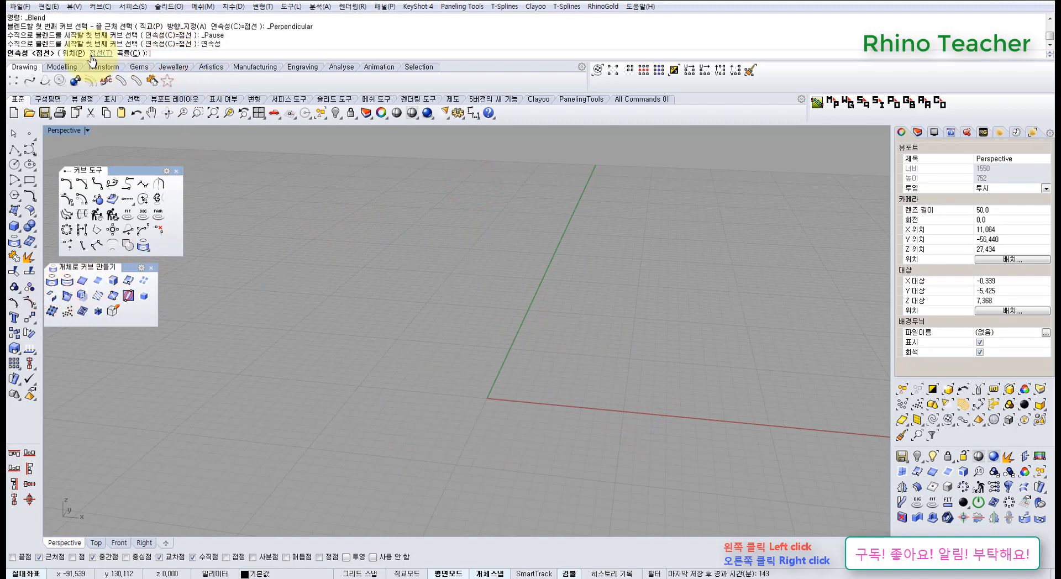
right_click(475, 369)
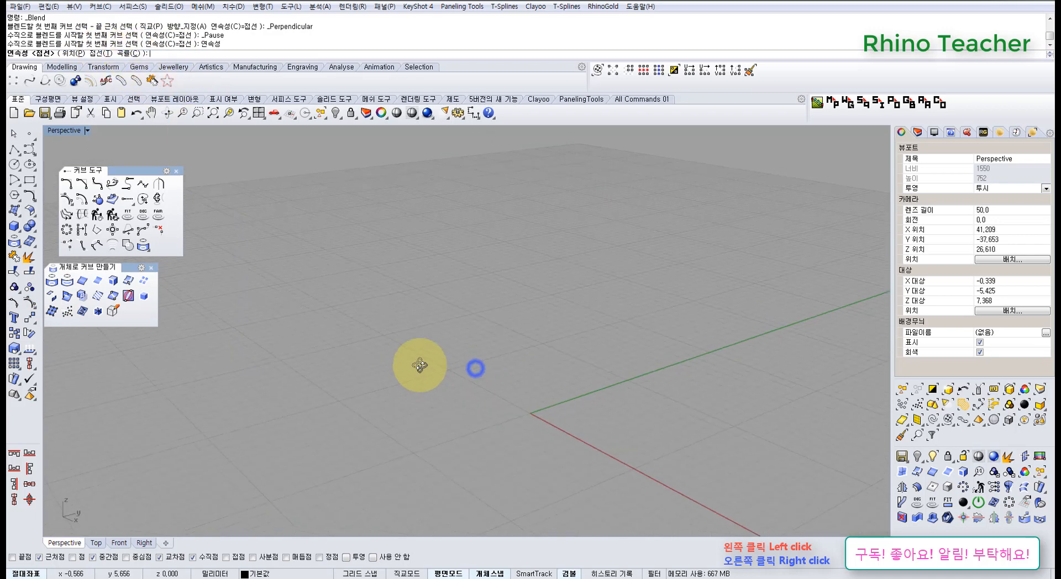
key("ctrl+z")
right_click_drag(485, 332, 261, 278)
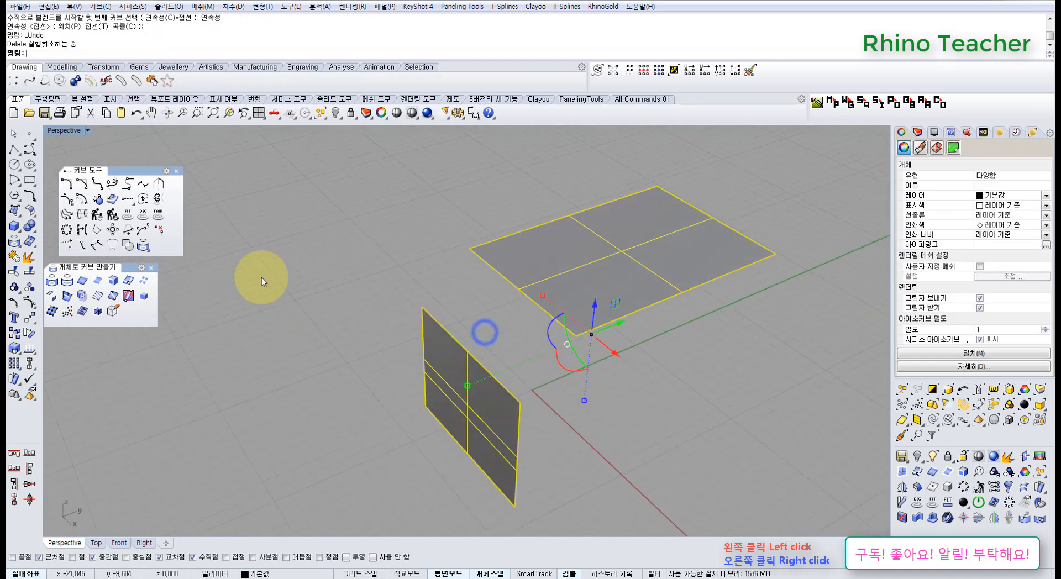
Step: Try a perpendicular blend with Position continuity from the vertical face's top-edge midpoint to the horizontal face's front-left corner, and undo it
left_click(53, 296)
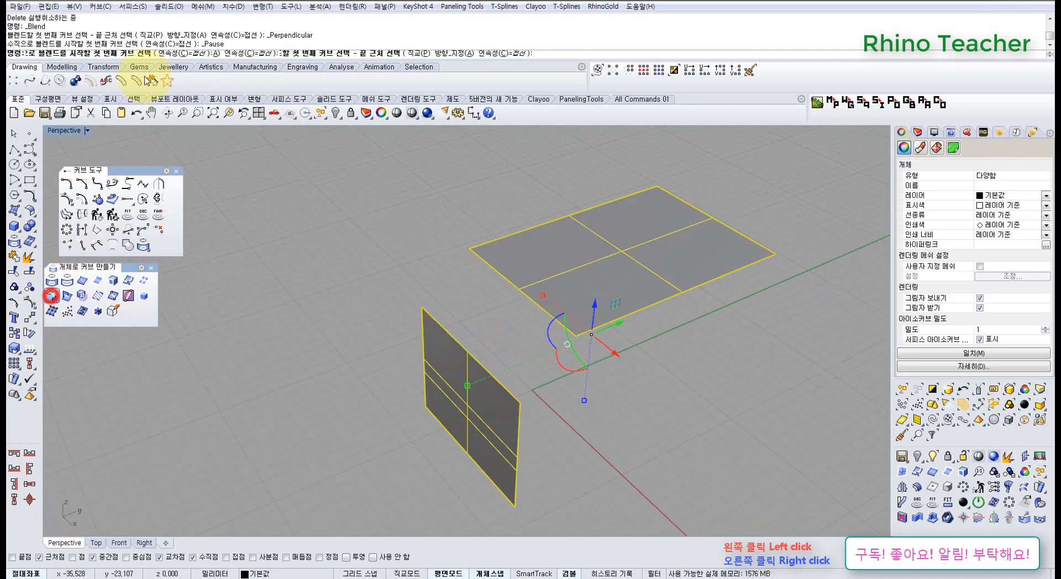
left_click(166, 54)
left_click(74, 54)
left_click(465, 349)
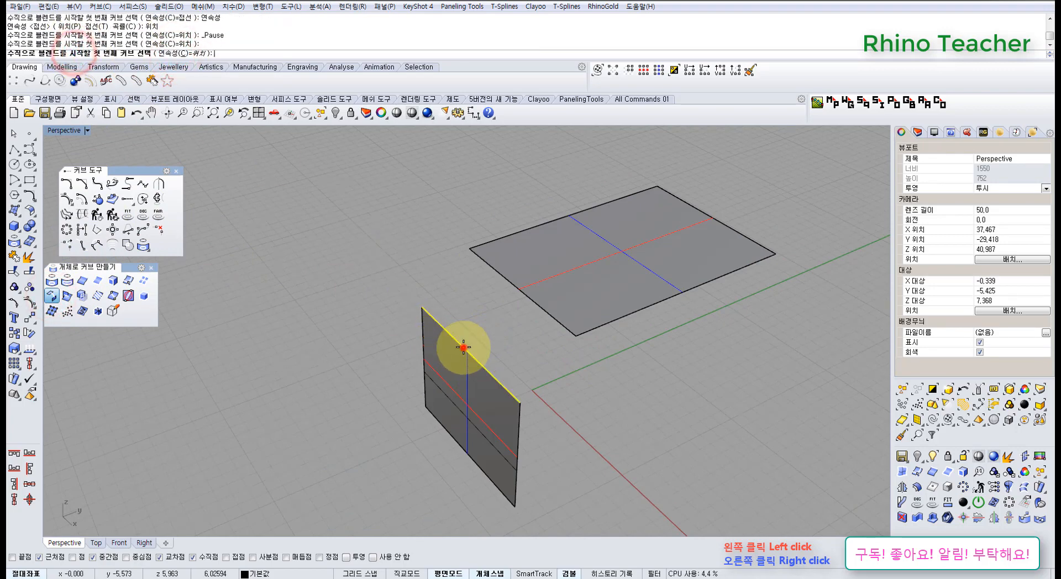
left_click(466, 352)
left_click(515, 292)
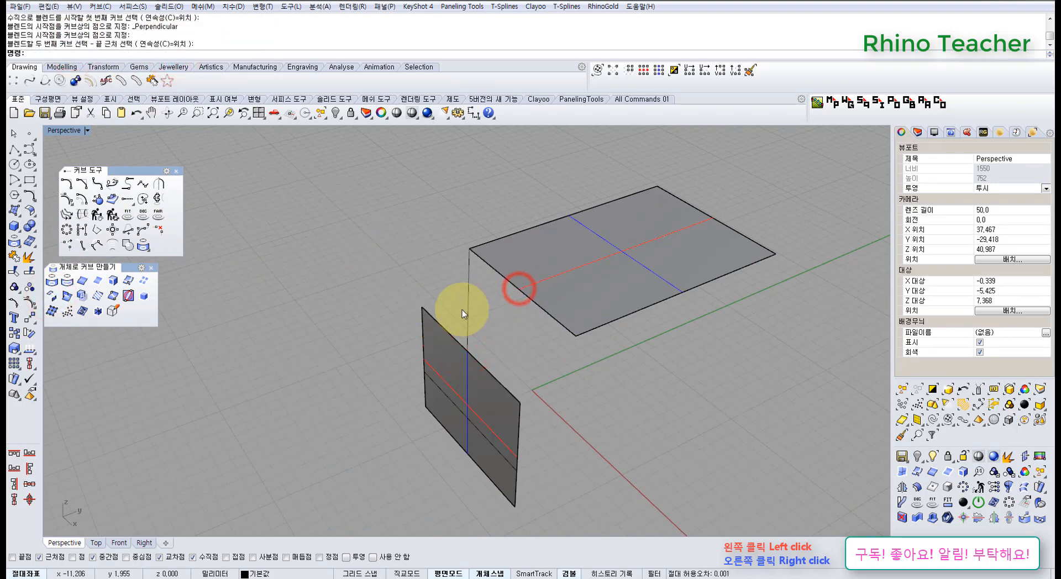
mouse_move(464, 308)
right_mouse_down()
mouse_move(569, 289)
mouse_move(464, 314)
right_mouse_up()
right_click_drag(535, 289, 474, 284)
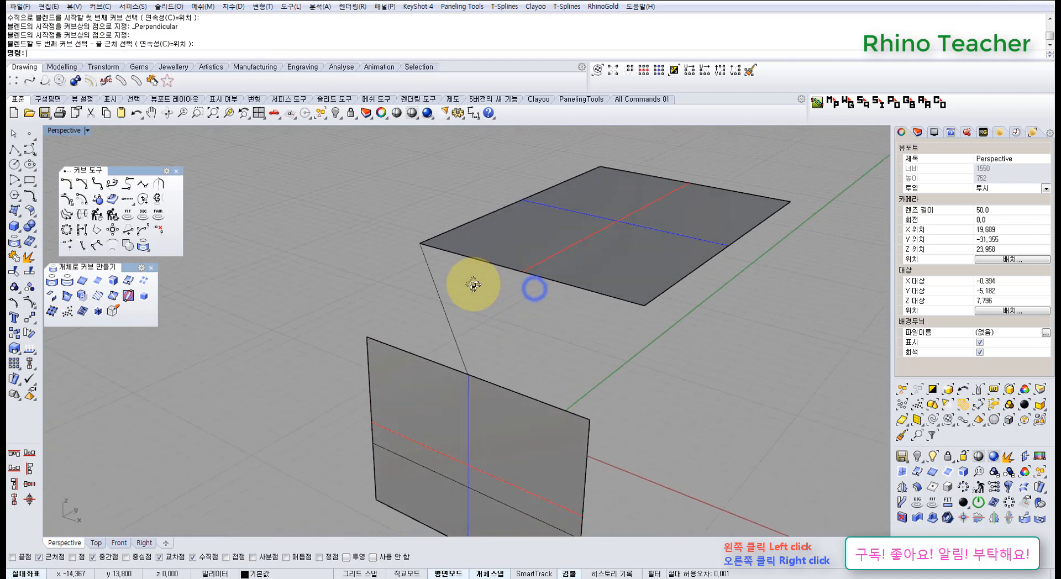
key("ctrl+z")
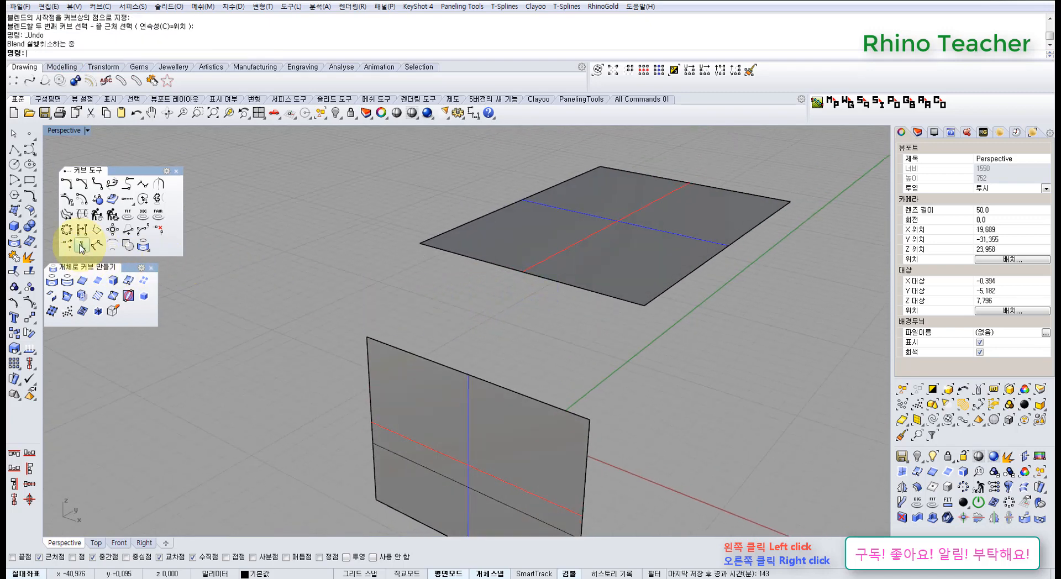
Step: Blend the left ends of the two facing surface edges with Position continuity, and delete the resulting curve
left_click(52, 296)
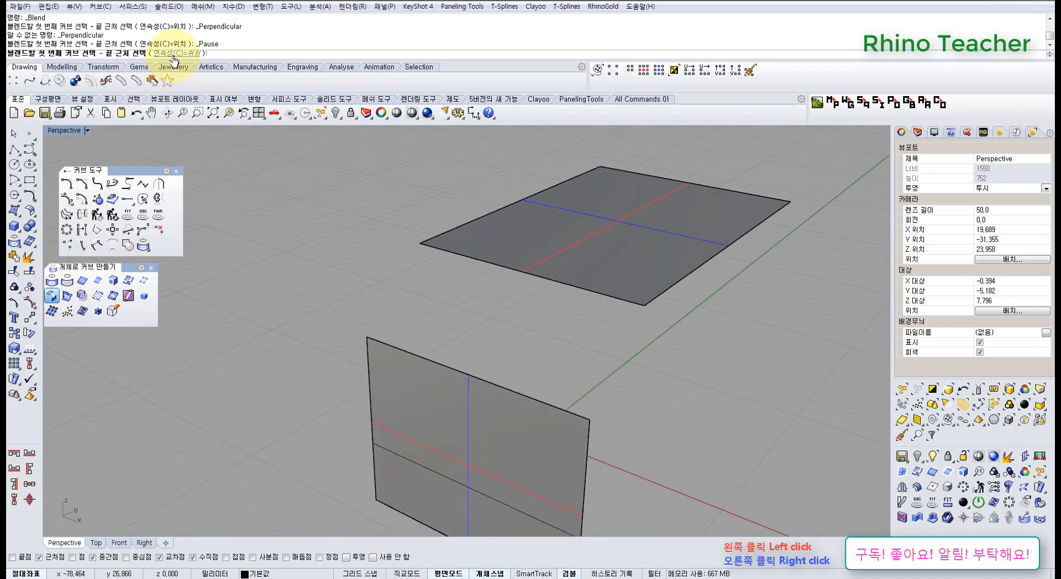
left_click(466, 373)
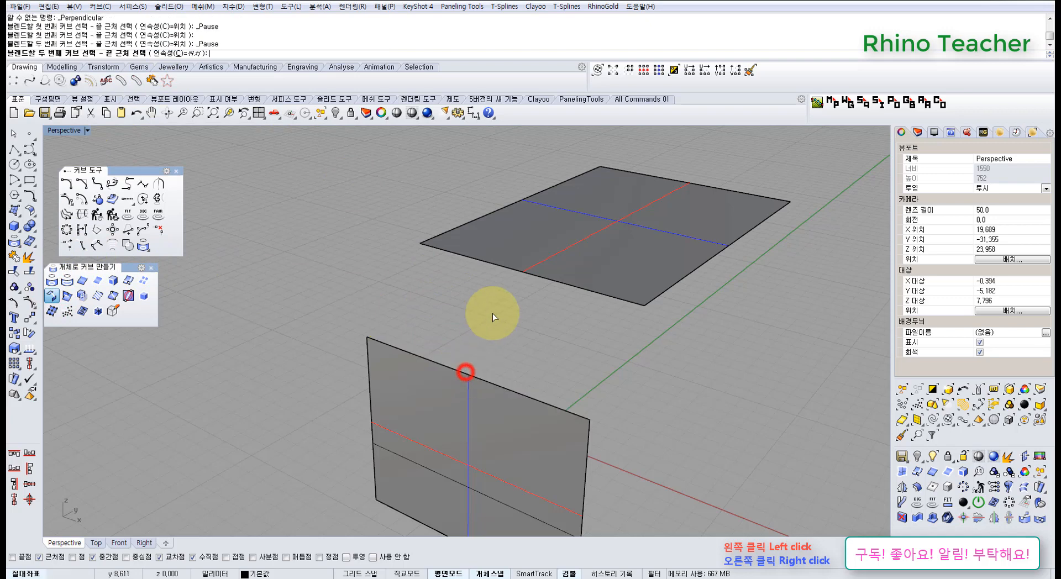
left_click(519, 277)
left_click(435, 300)
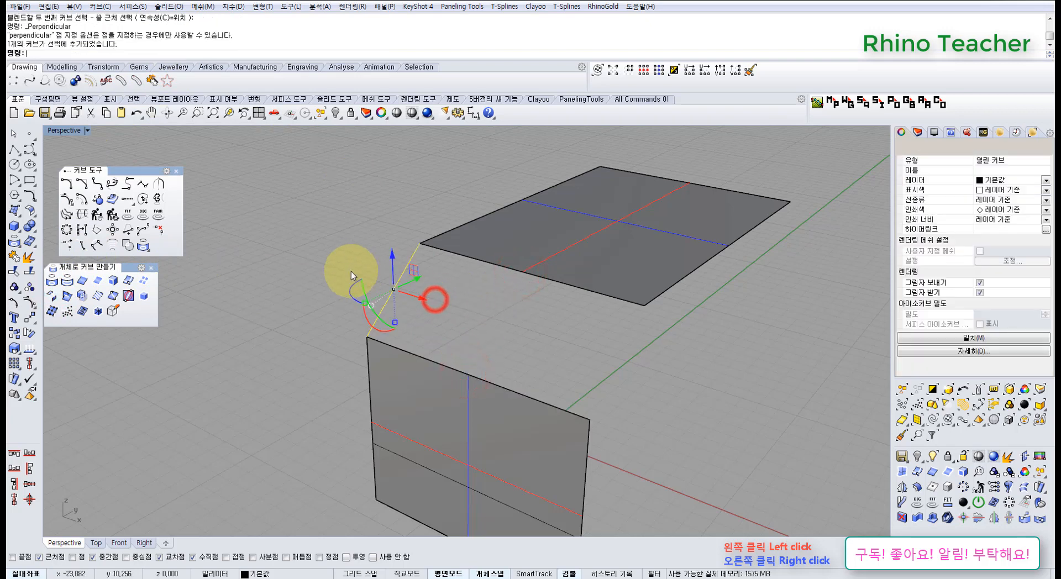
key("Escape")
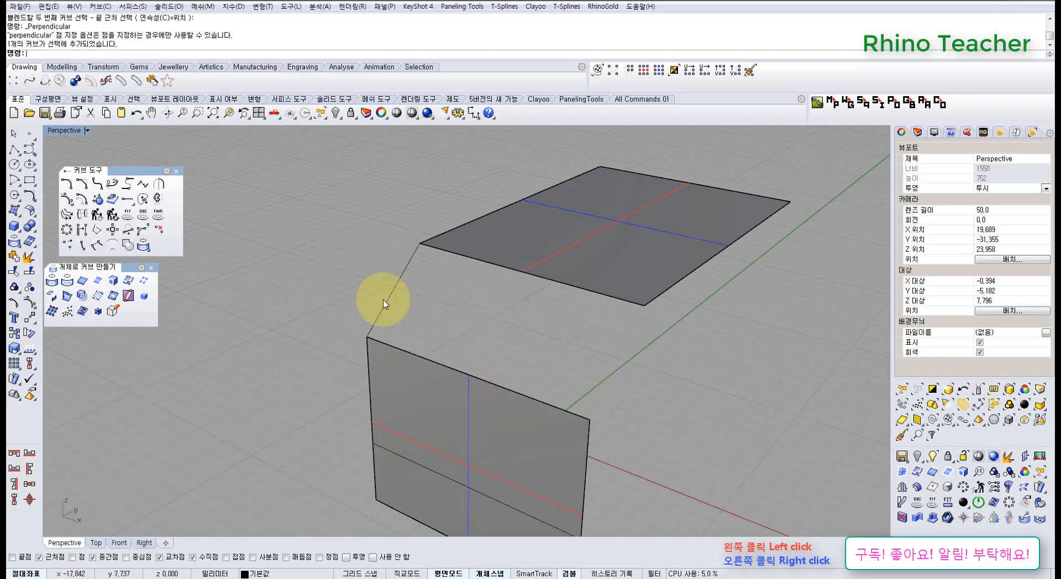
left_click(386, 304)
key("Delete")
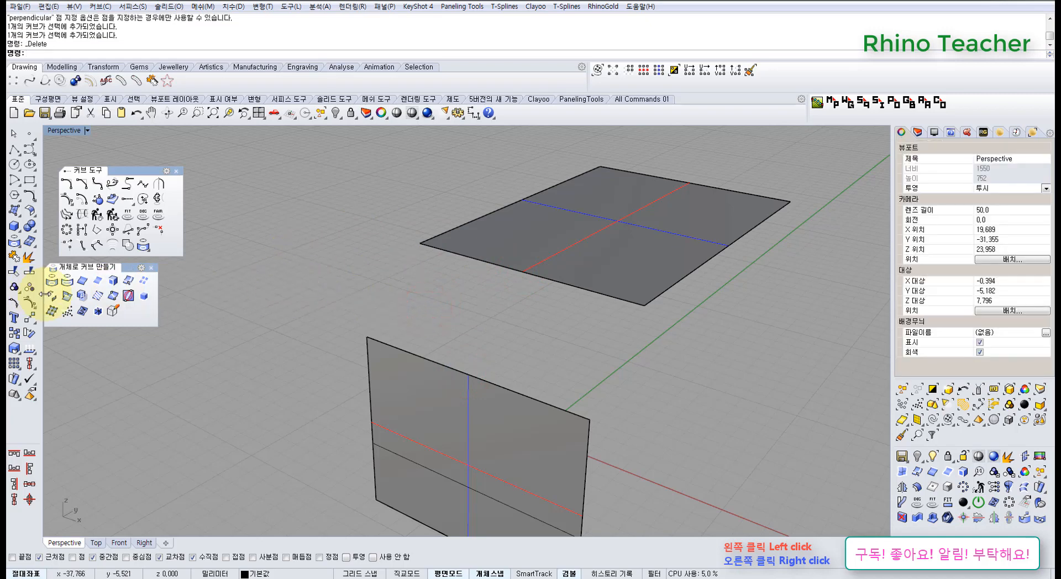
Step: Set the Blend continuity to Tangency, try blending the vertical face's top edge to a point on the horizontal face's front edge, and undo it
left_click(50, 296)
left_click(166, 54)
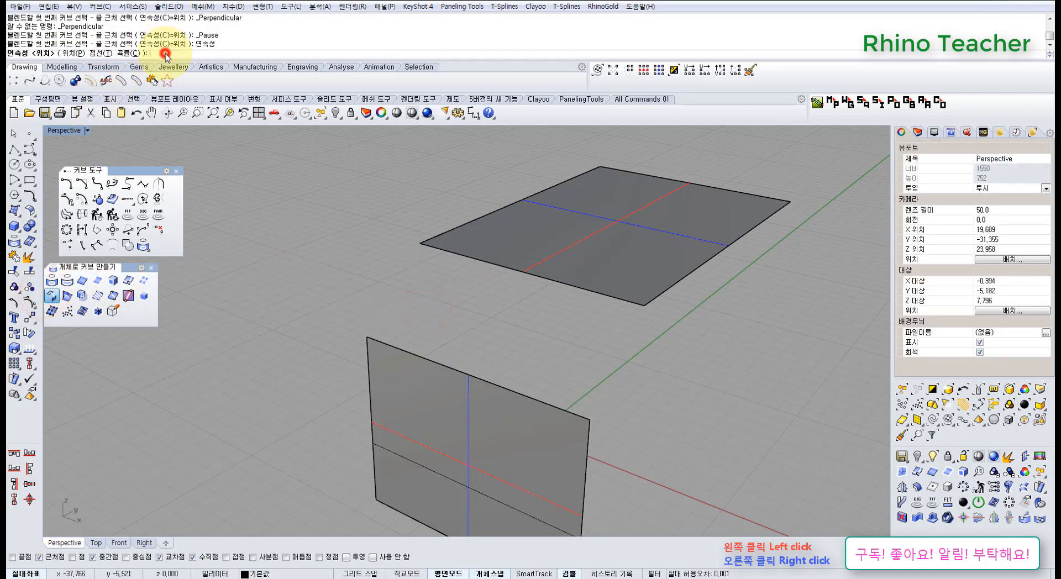
left_click(99, 55)
left_click(479, 382)
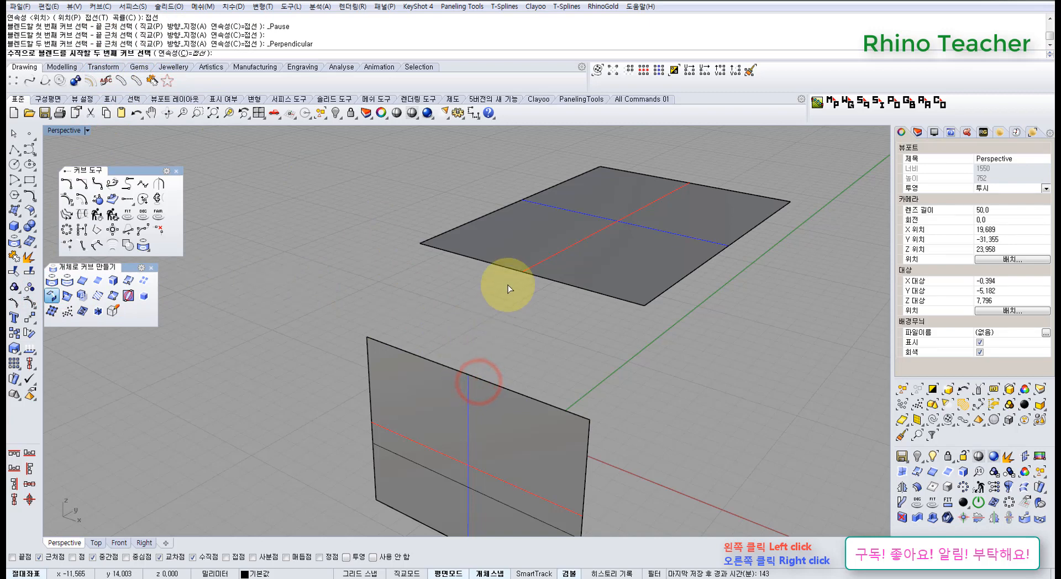
left_click(529, 274)
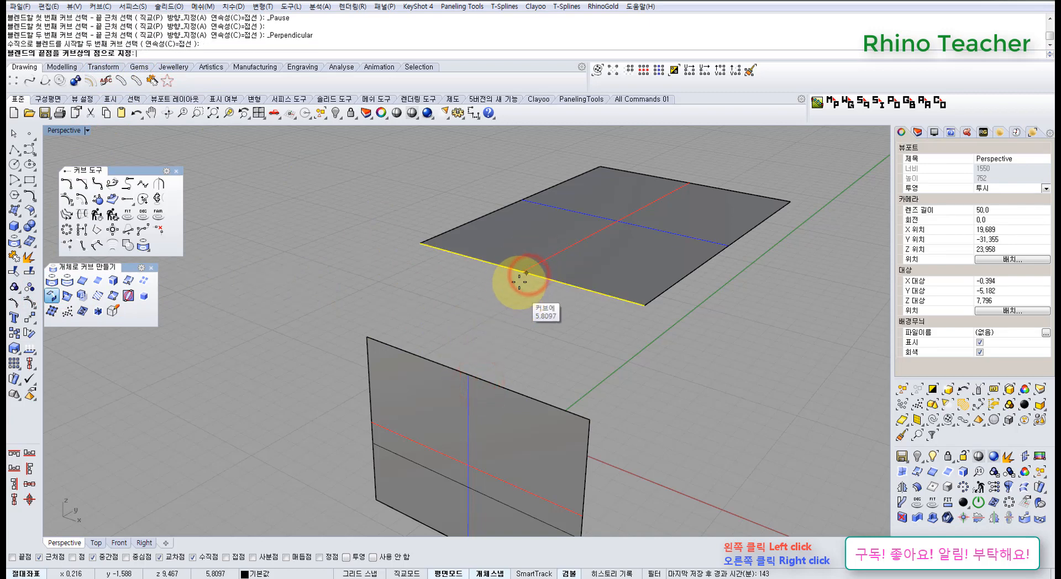
right_click(520, 273)
key("ctrl+z")
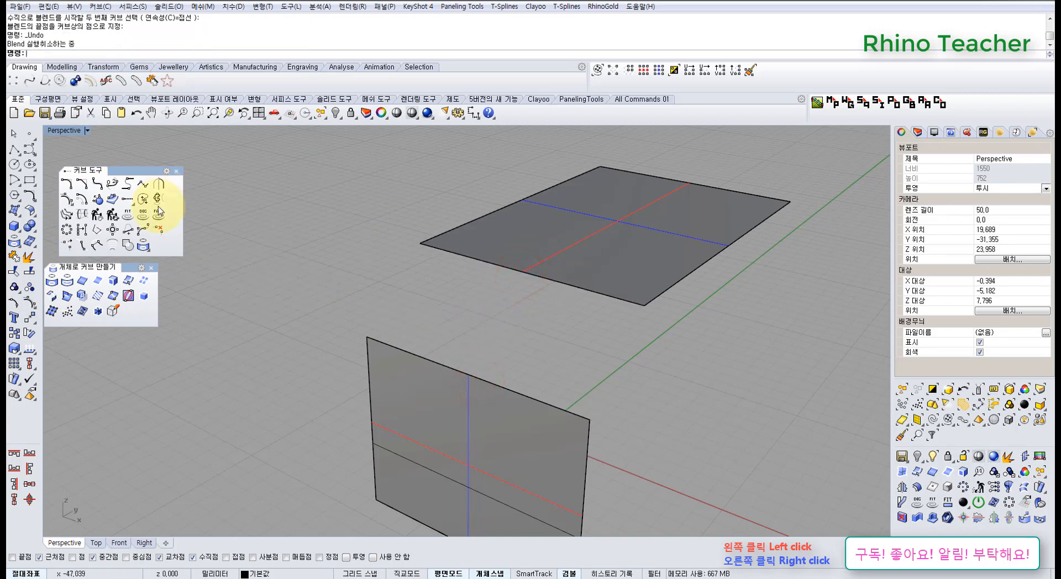
Step: Create a perpendicular Tangency blend between the midpoints of the vertical face's top edge and the horizontal face's front edge, and delete it
left_click(52, 295)
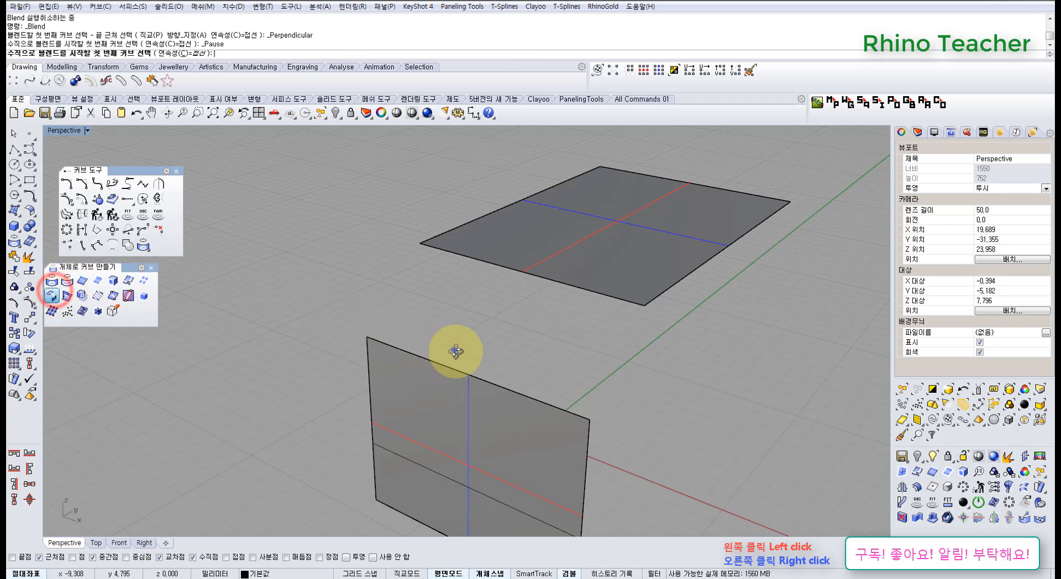
right_click_drag(454, 350, 477, 367)
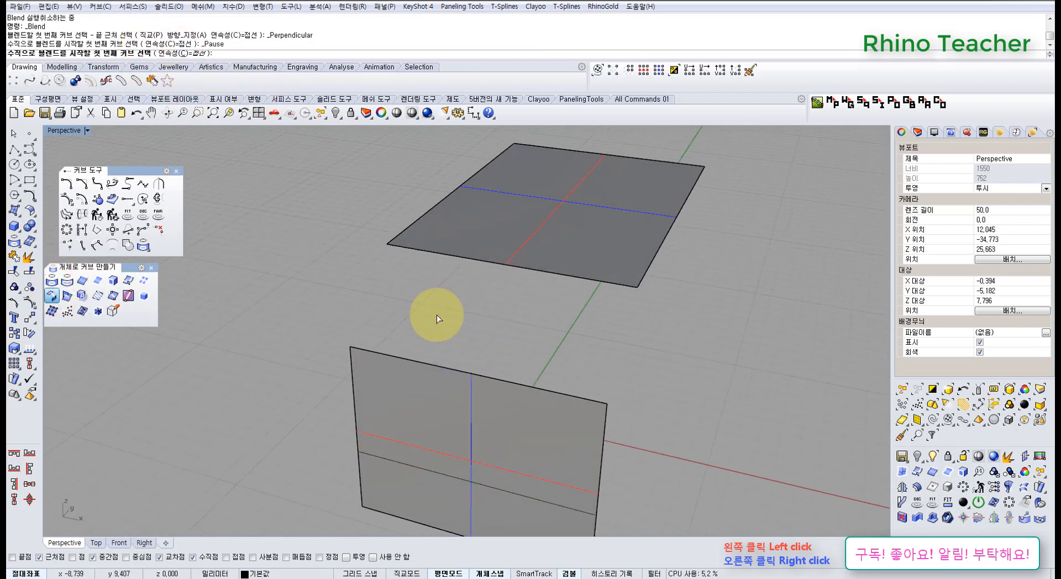
left_click(494, 380)
left_click(474, 378)
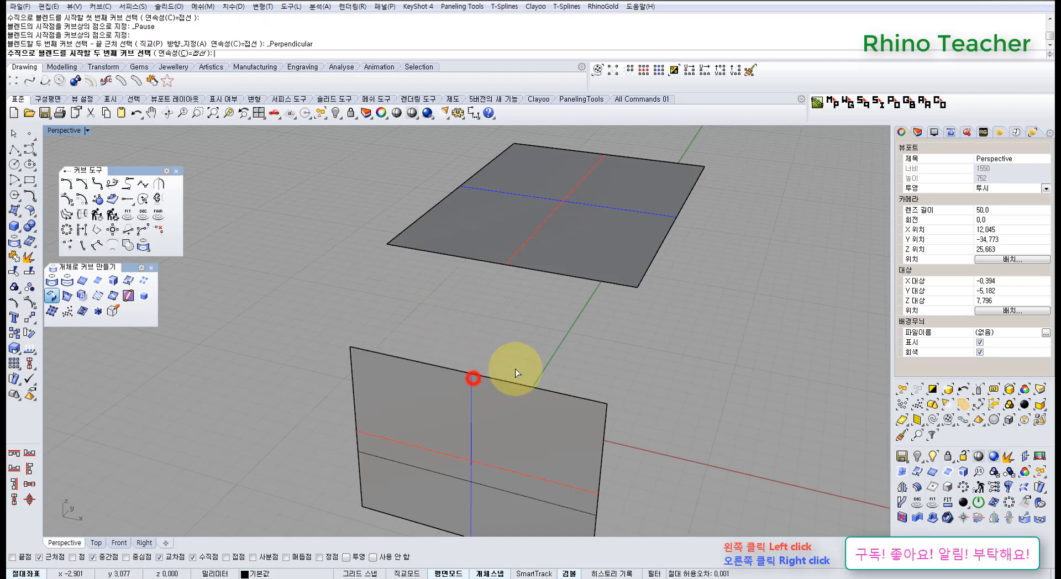
left_click(530, 273)
left_click(508, 270)
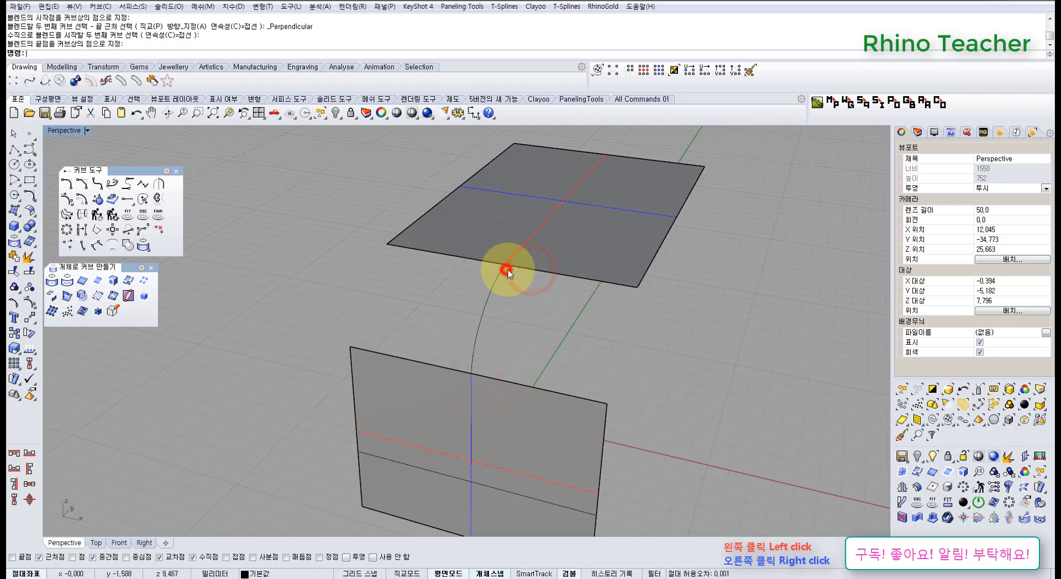
right_click_drag(509, 270, 526, 338)
left_click(525, 338)
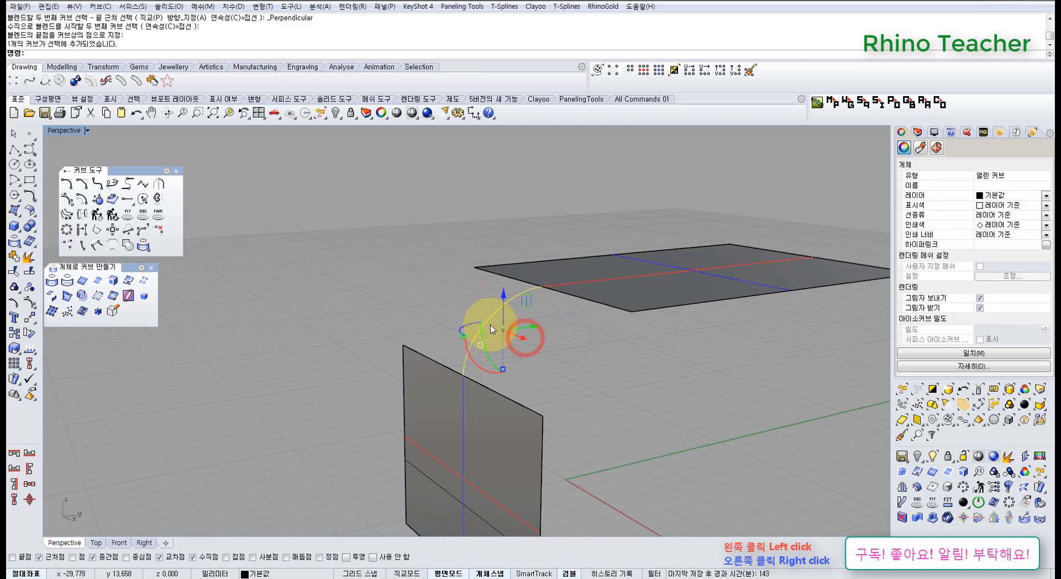
key("Delete")
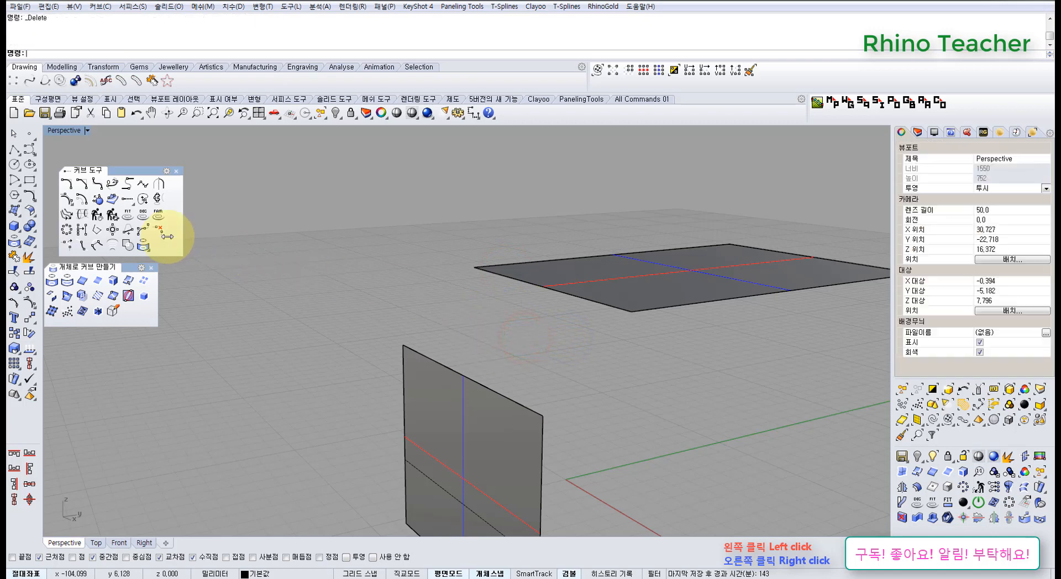
Step: Create a perpendicular blend with Position continuity from the vertical face's top-edge midpoint to the horizontal face's front-right corner
left_click(53, 295)
left_click(178, 53)
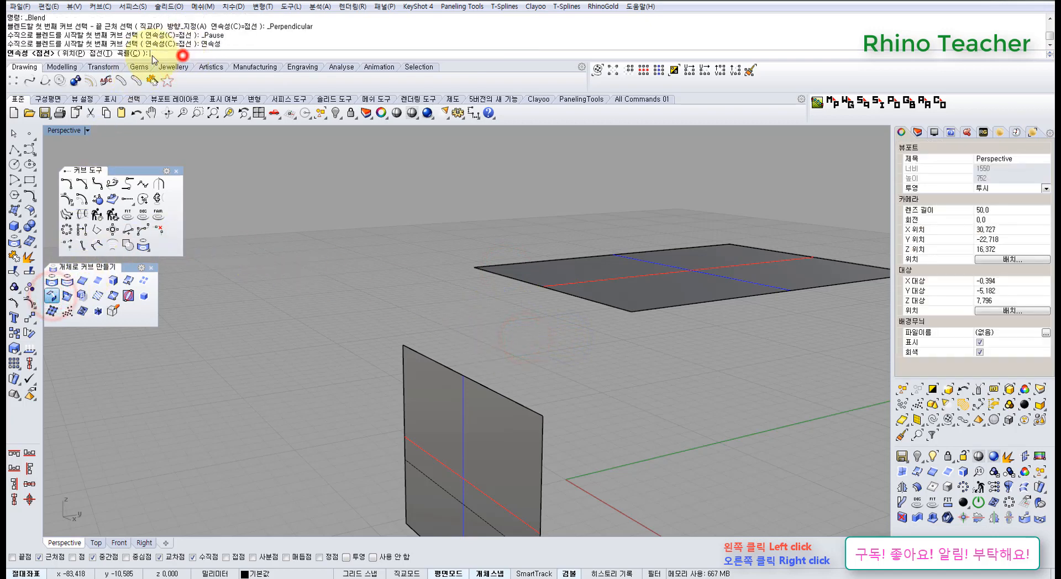
left_click(76, 53)
right_click_drag(340, 225, 387, 266)
left_click(512, 370)
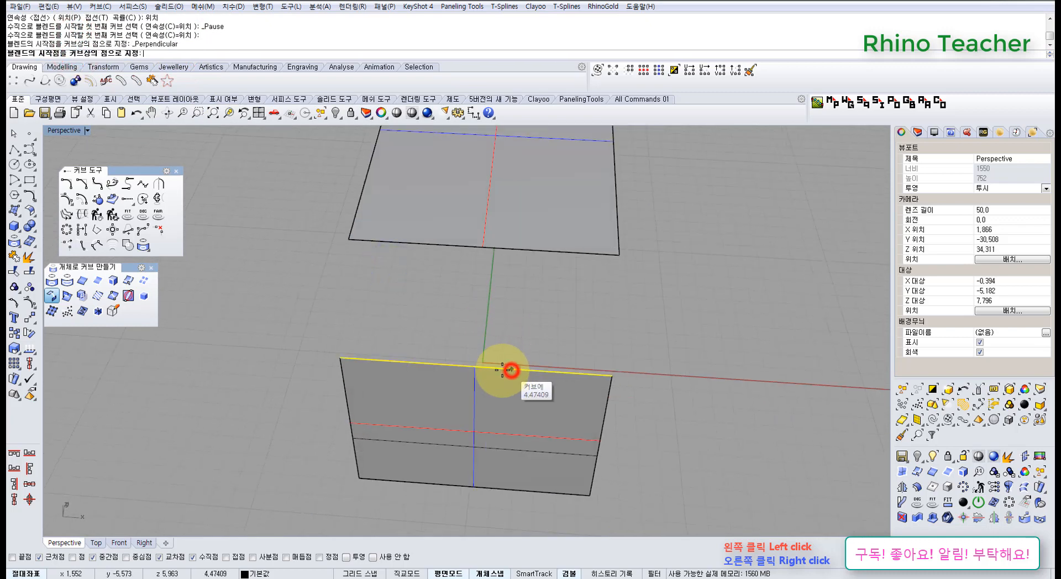
left_click(475, 368)
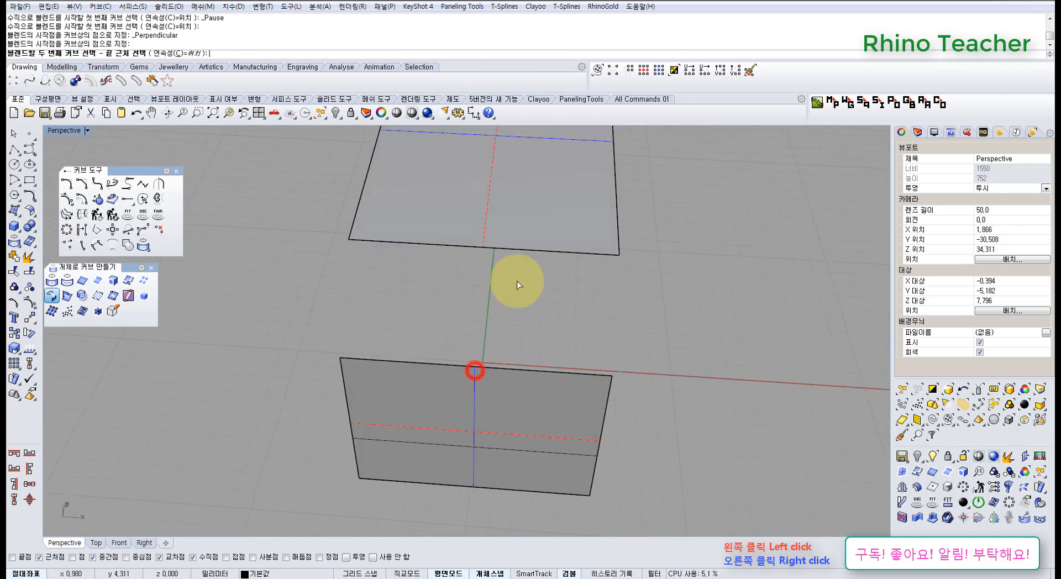
left_click(530, 250)
right_click_drag(520, 255, 550, 277)
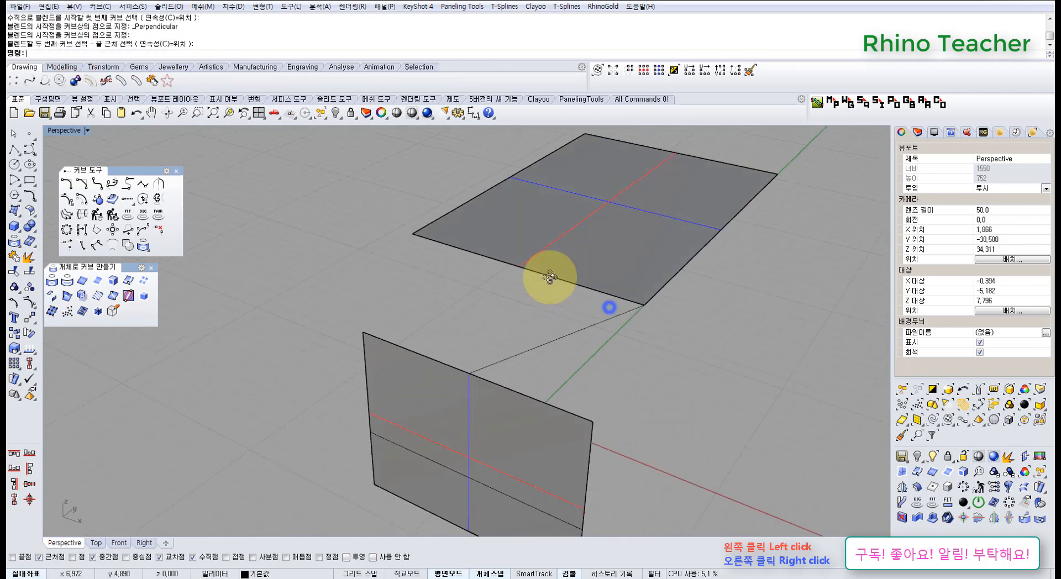
Step: Delete the straight blend curve running to the horizontal face's front-right corner
scroll(606, 308, "up", 5)
left_click(616, 343)
right_click_drag(616, 346, 592, 327)
key("Delete")
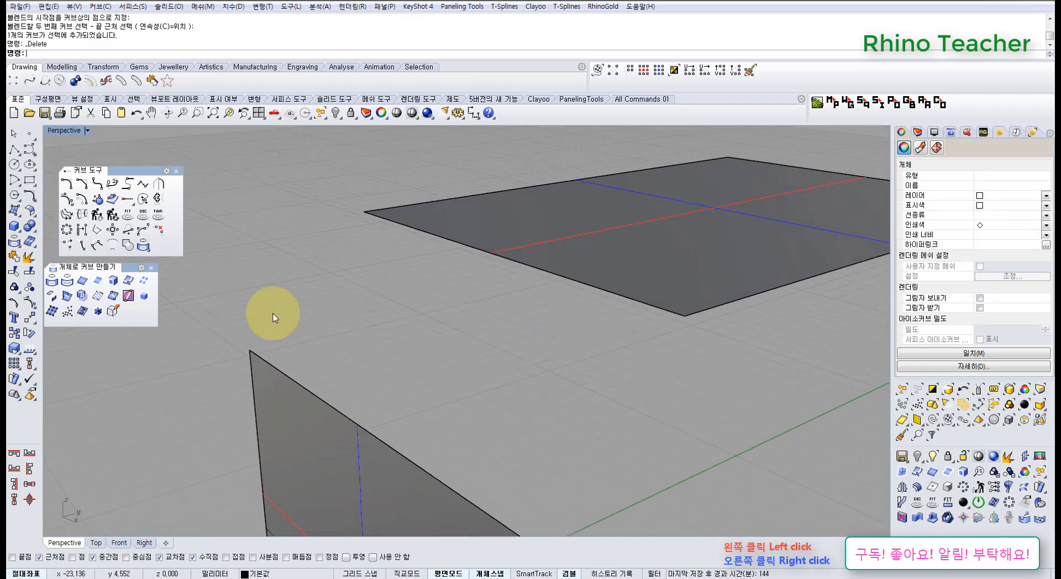
Step: Try a Position blend between the two facing surface edges without picking points on them, and undo it
right_click_drag(267, 320, 356, 363)
left_click(51, 296)
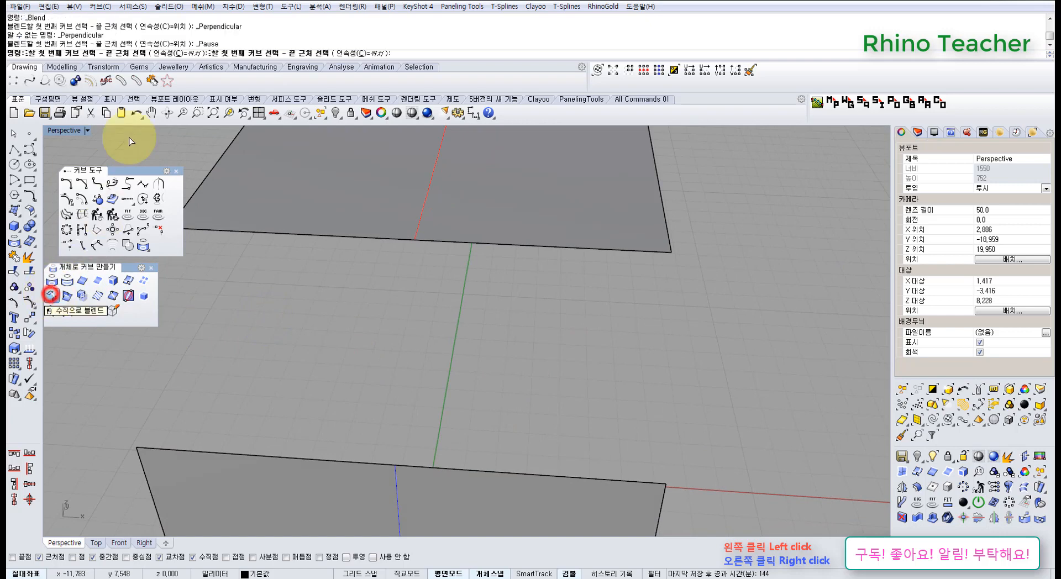
right_click_drag(450, 410, 433, 387, "shift")
left_click(429, 401)
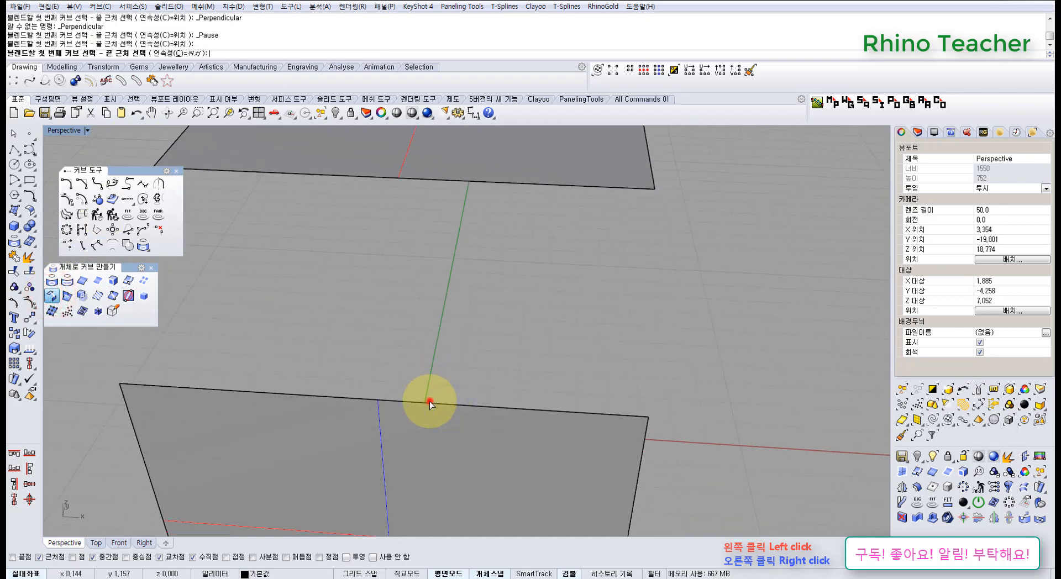
left_click(429, 179)
key("ctrl+z")
right_click_drag(589, 292, 491, 282)
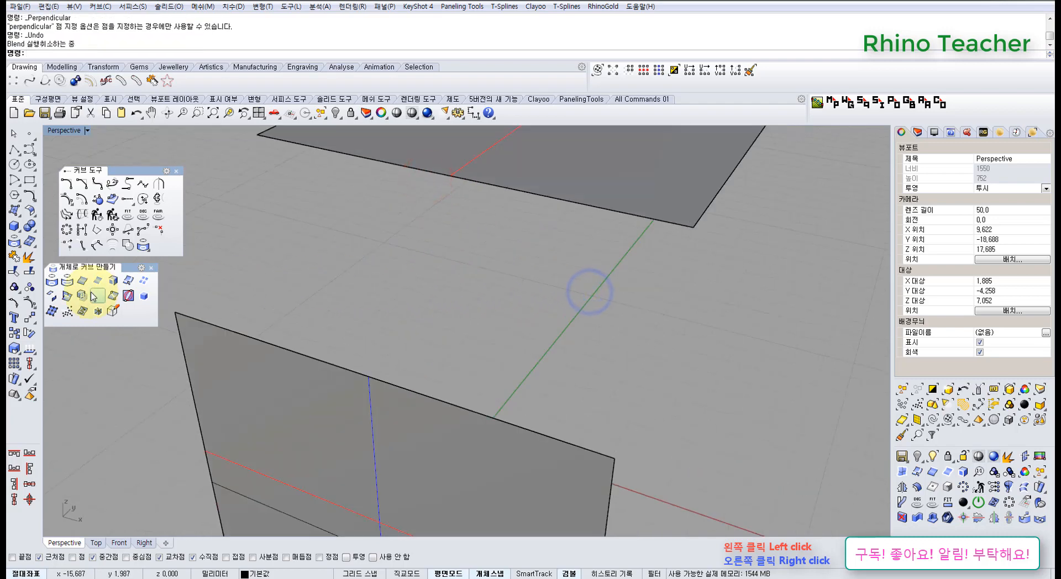
Step: Blend the right ends of the two facing surface edges with Position continuity, and delete the resulting curve
left_click(58, 293)
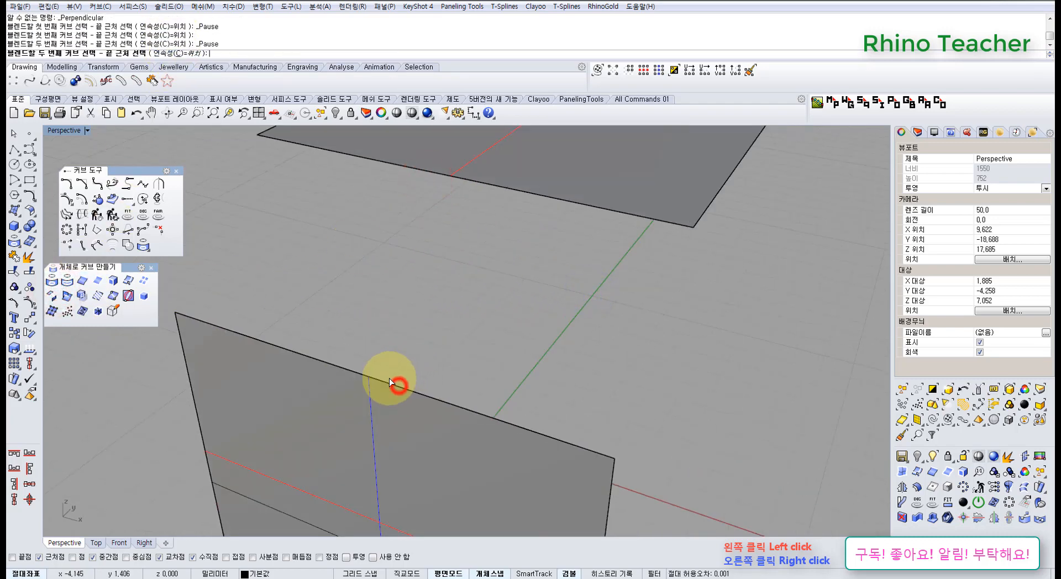
left_click(486, 184)
scroll(576, 273, "down", 3)
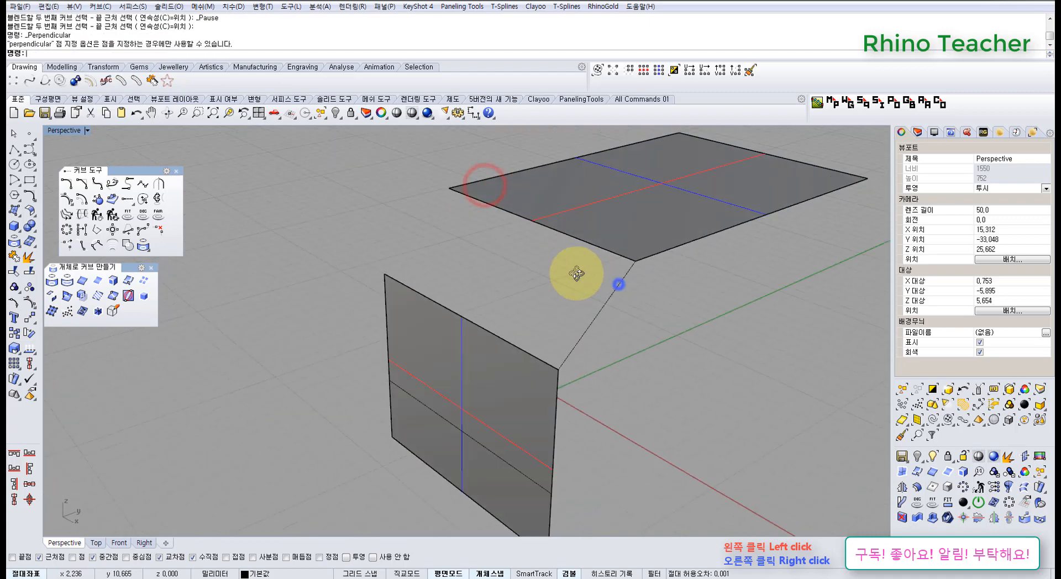
left_click(580, 292)
key("Delete")
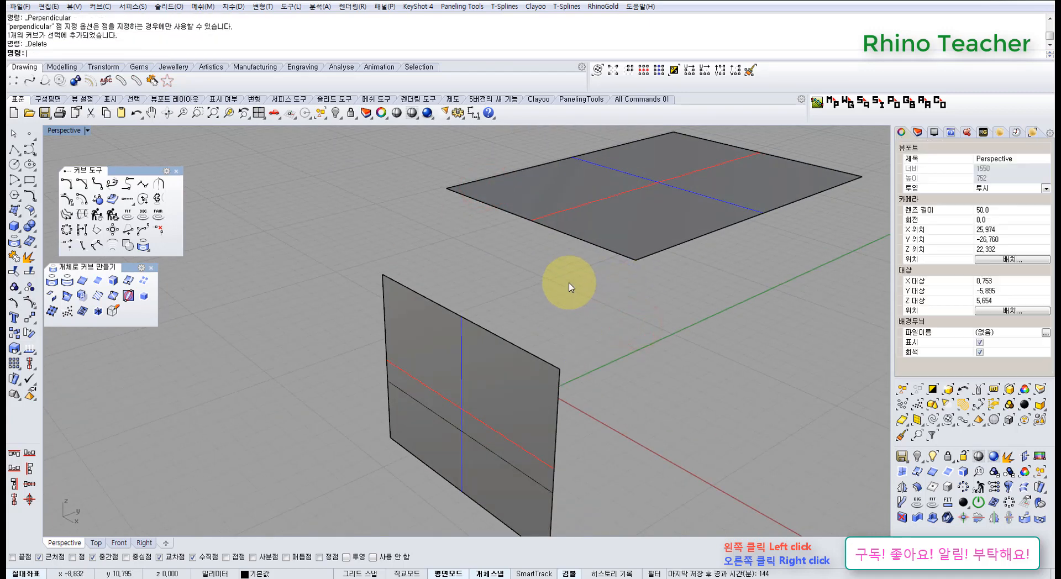
Step: Delete the leftover horizontal curve on the vertical face and close the floating Curve Tools palette
scroll(561, 285, "down", 2)
right_click_drag(613, 301, 488, 249)
scroll(415, 368, "up", 4)
right_click_drag(502, 290, 438, 311)
left_click_drag(277, 310, 613, 481)
right_click_drag(550, 374, 526, 398)
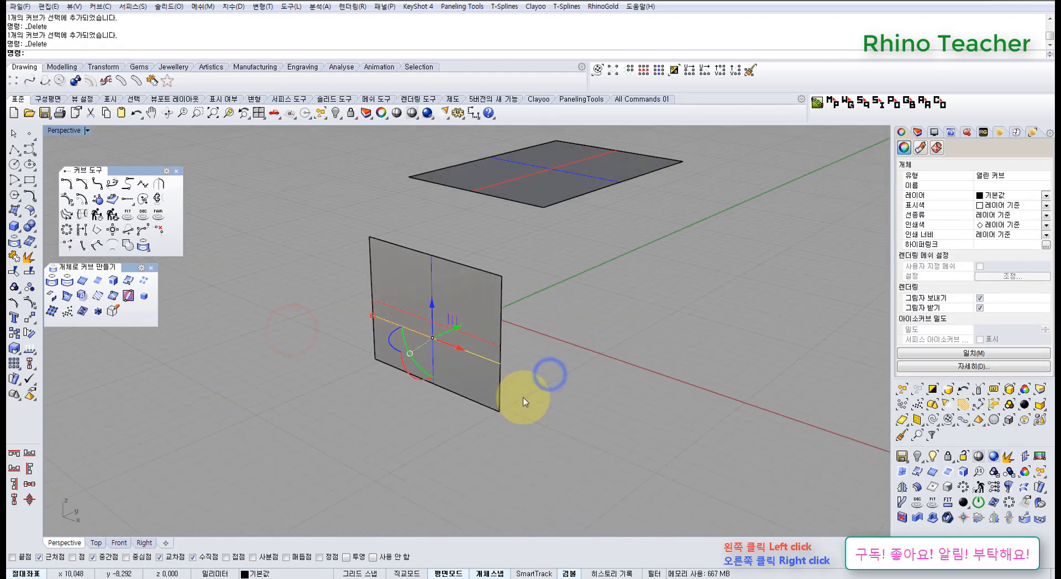
key("Delete")
left_click(178, 171)
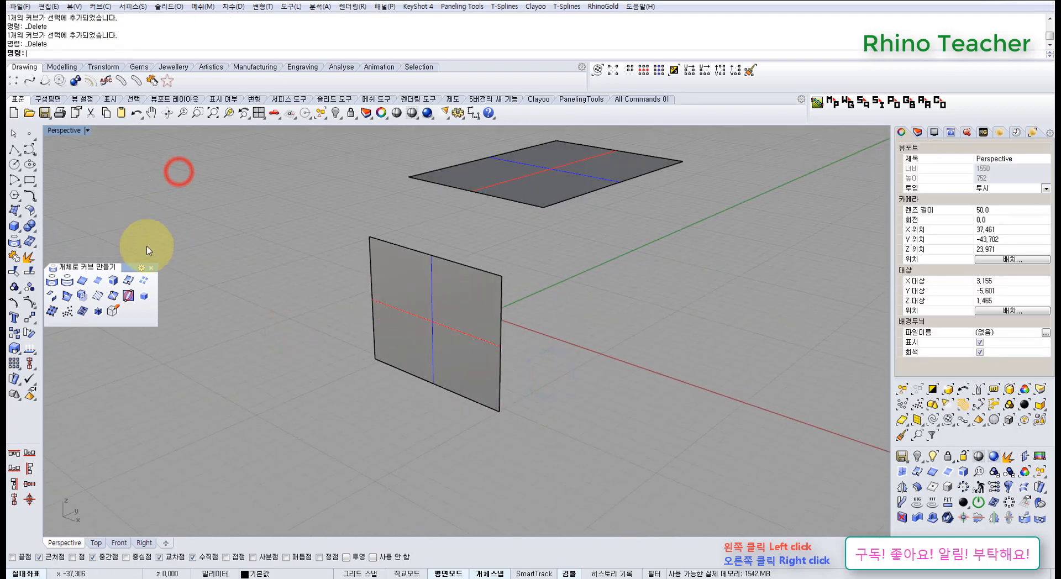